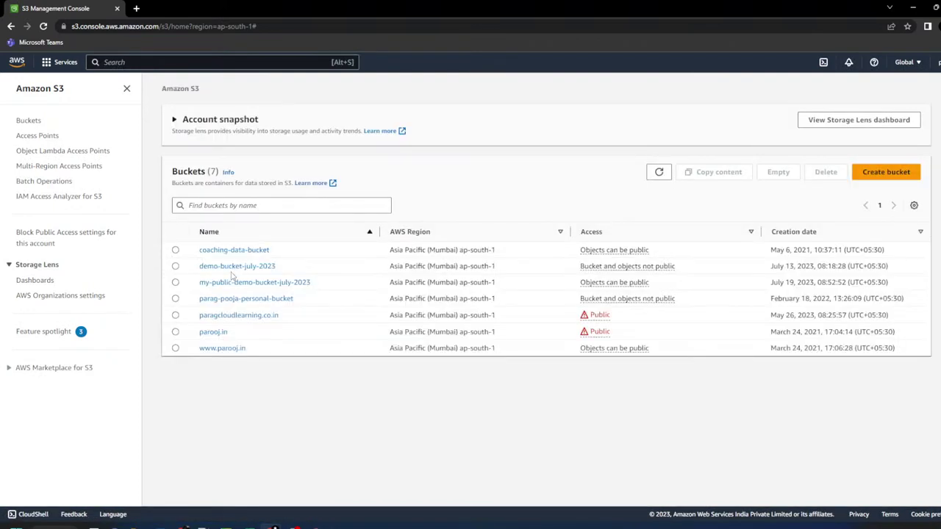
# - Open demo-bucket-july-2023 and add IMG_20201130_150418_1.jpg from the Images folder to a new upload
pyautogui.click(230, 269)
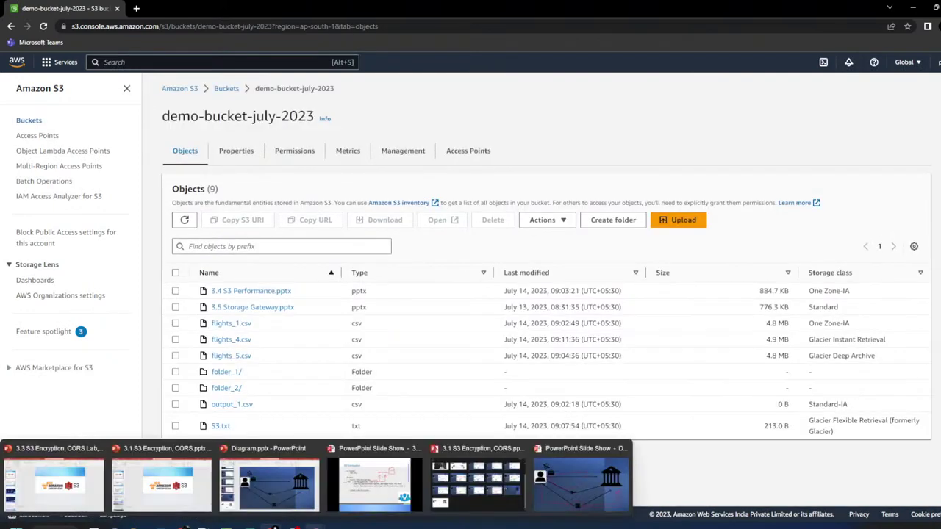
pyautogui.click(678, 219)
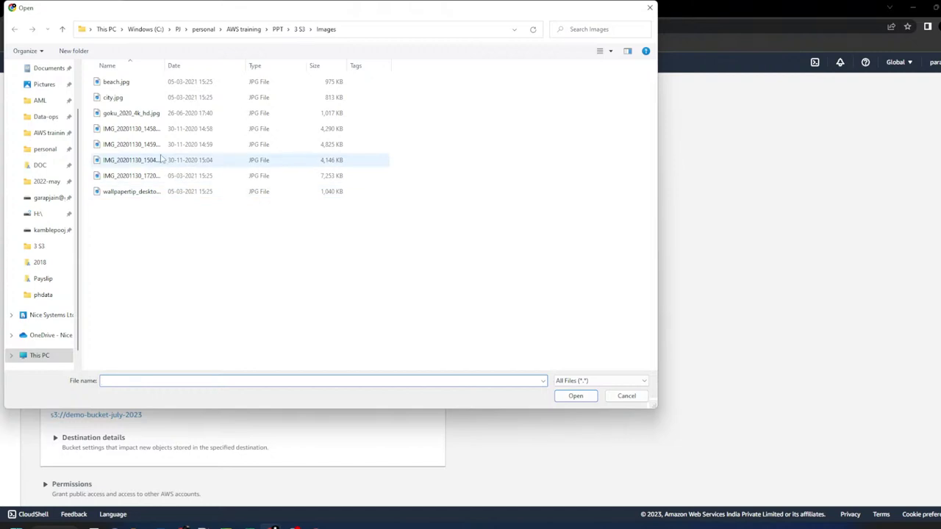
pyautogui.click(161, 160)
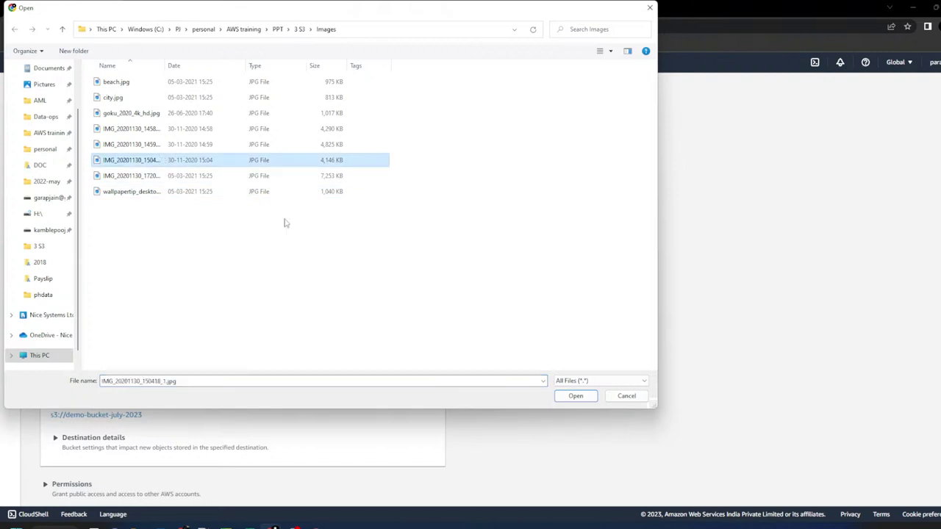
pyautogui.click(573, 396)
# - Expand the upload's properties and compare the two server-side encryption options, leaving "Do not specify an encryption key" selected
pyautogui.scroll(-1, 322, 382)
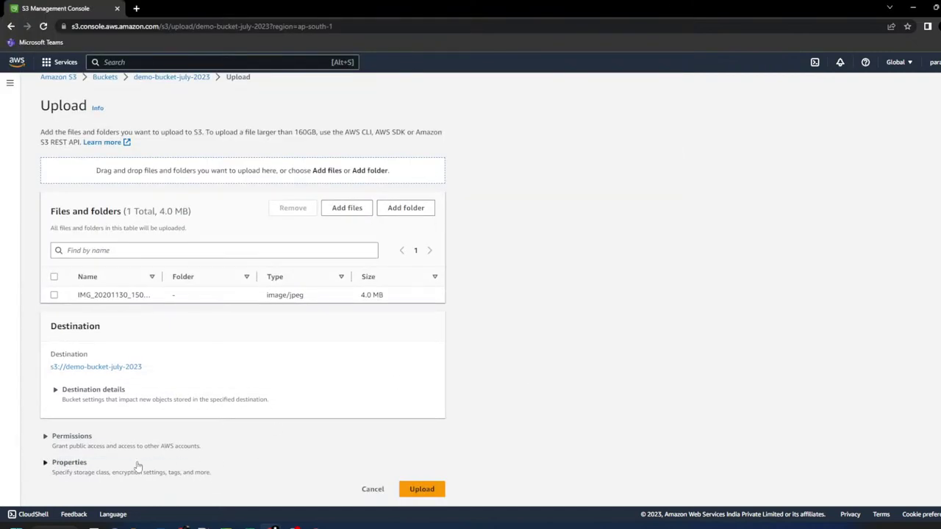
pyautogui.click(69, 462)
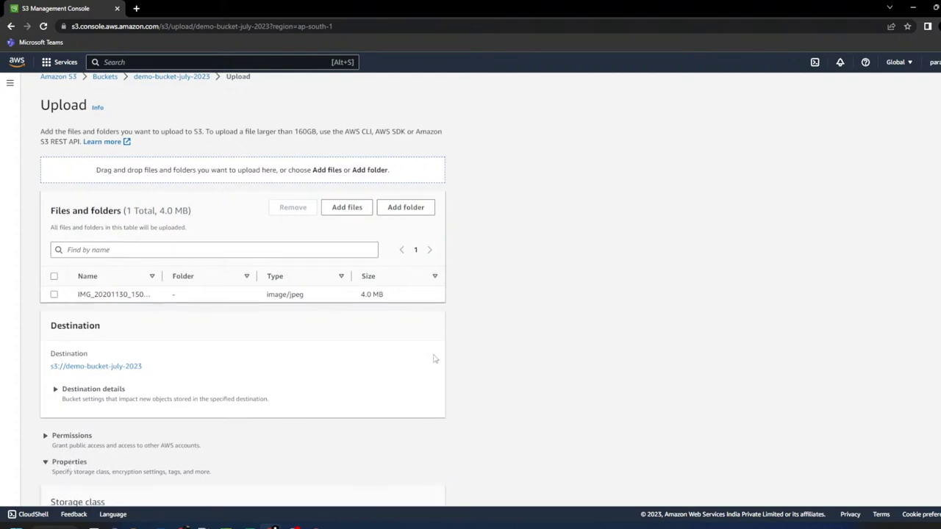
pyautogui.scroll(-5, 435, 357)
pyautogui.scroll(-5, 435, 358)
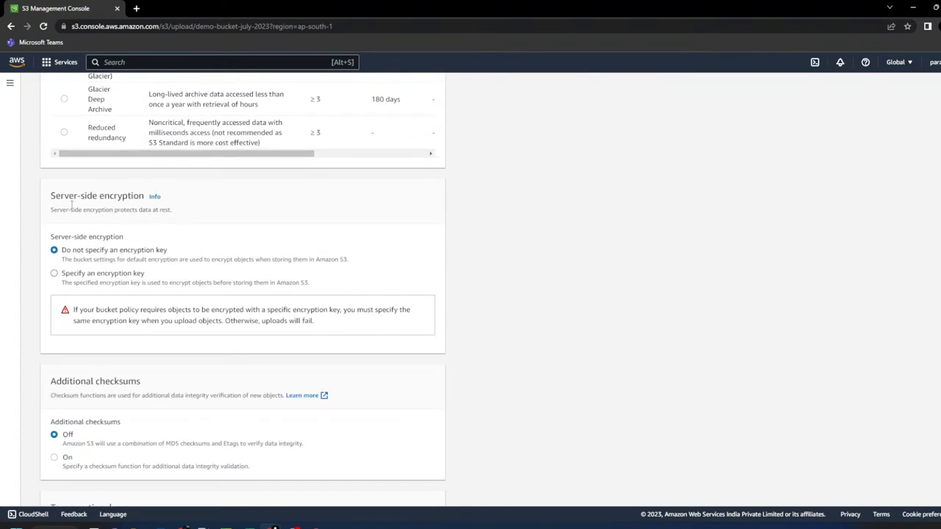
pyautogui.moveTo(52, 195); pyautogui.dragTo(146, 199)
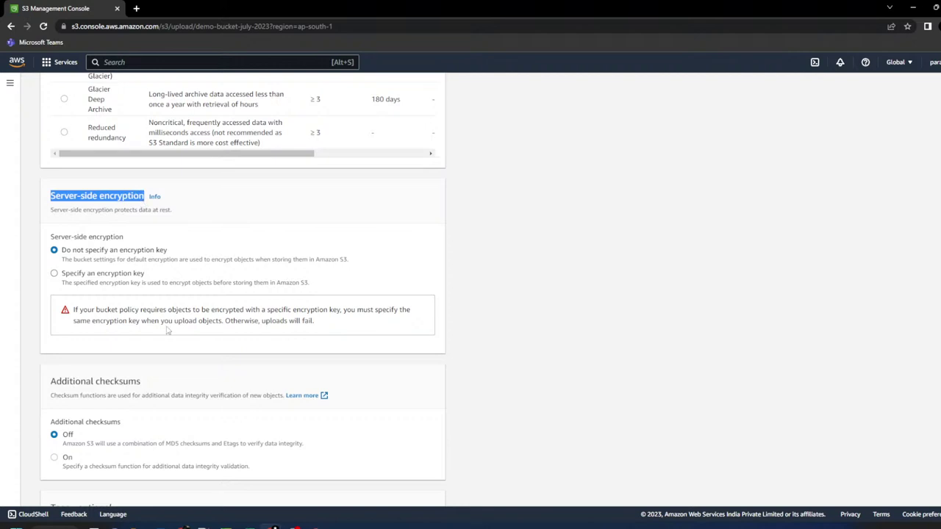
pyautogui.moveTo(62, 250); pyautogui.dragTo(167, 250)
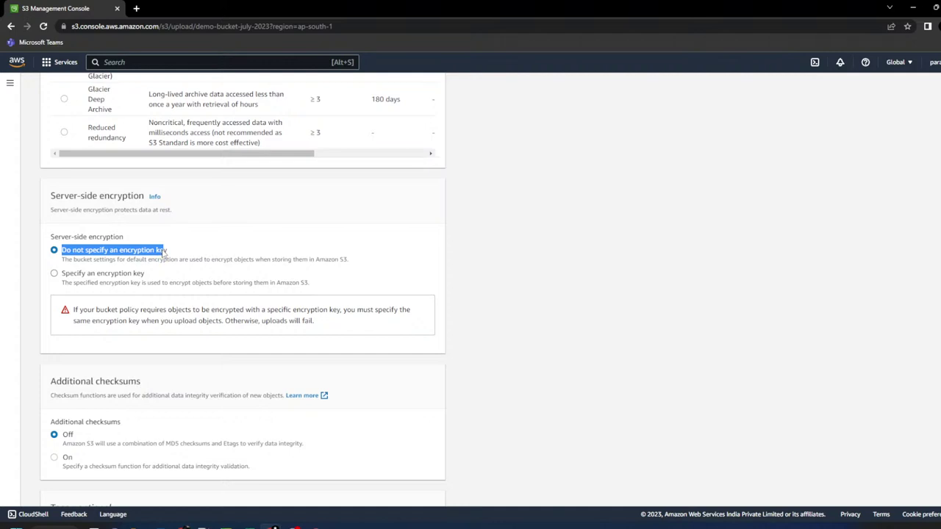
pyautogui.click(104, 280)
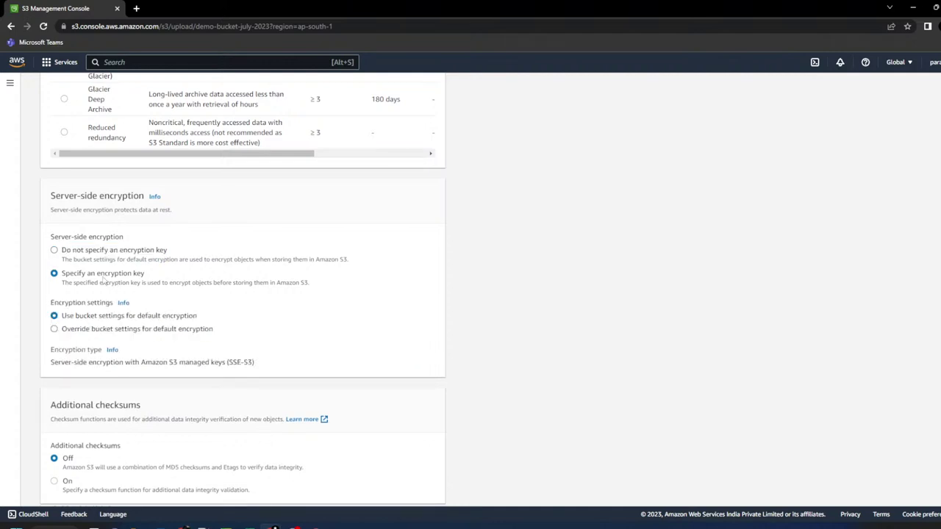
pyautogui.click(109, 252)
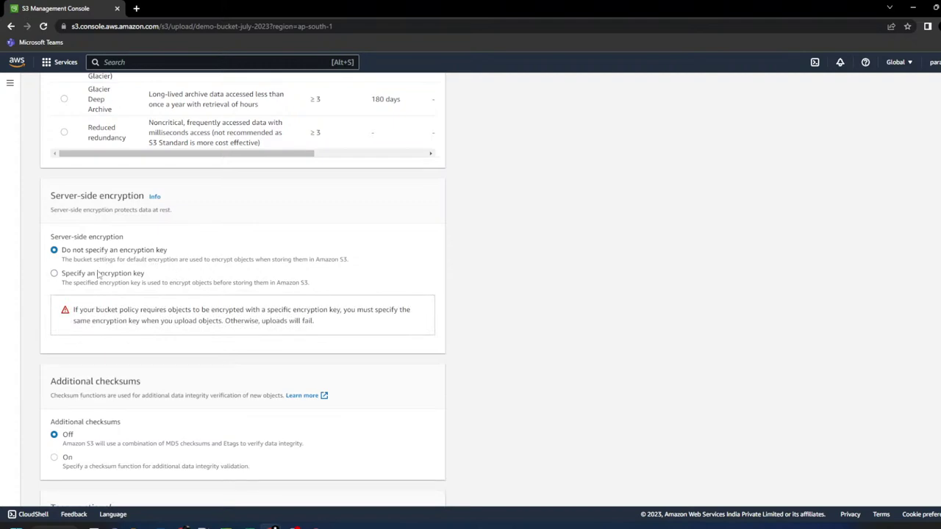
# - Set server-side encryption to specify an encryption key and override the bucket settings for default encryption
pyautogui.hotkey('ctrl', '+')
pyautogui.hotkey('ctrl', '+')
pyautogui.hotkey('ctrl', '+')
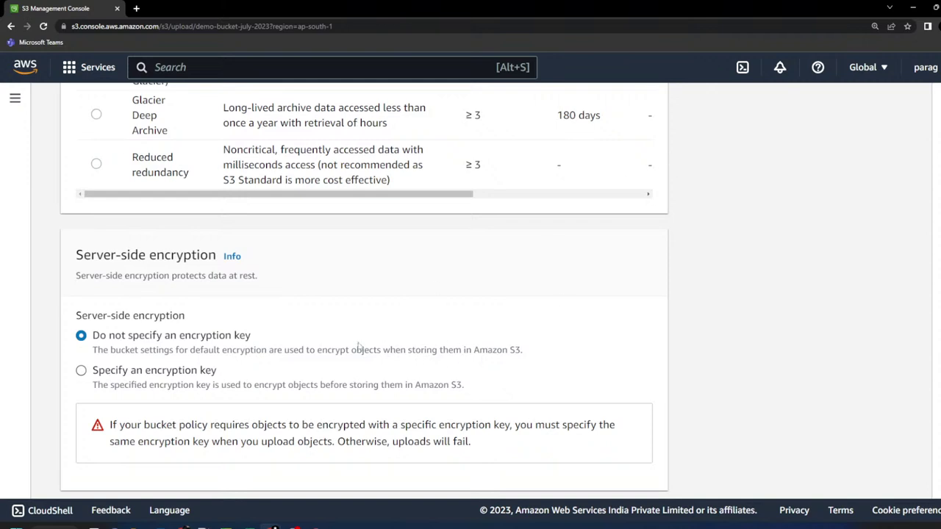
pyautogui.hotkey('ctrl', '-')
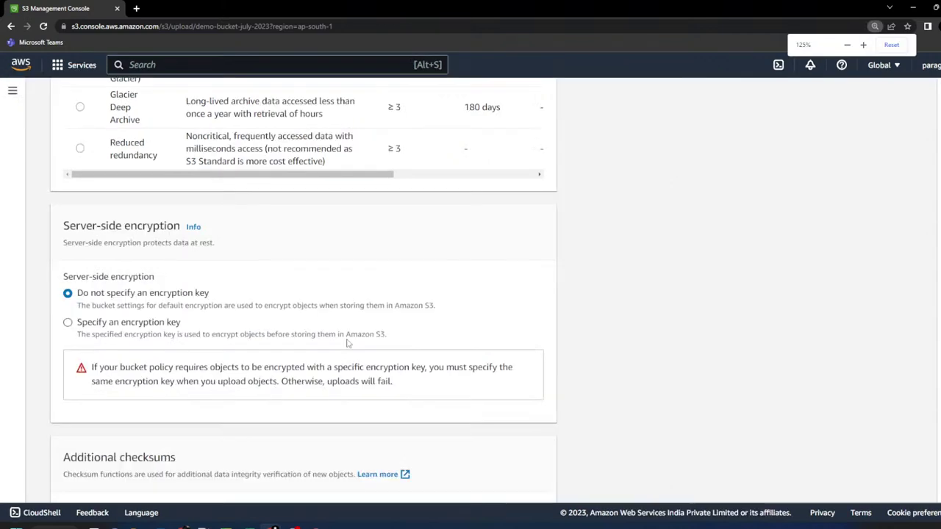
pyautogui.hotkey('ctrl', '-')
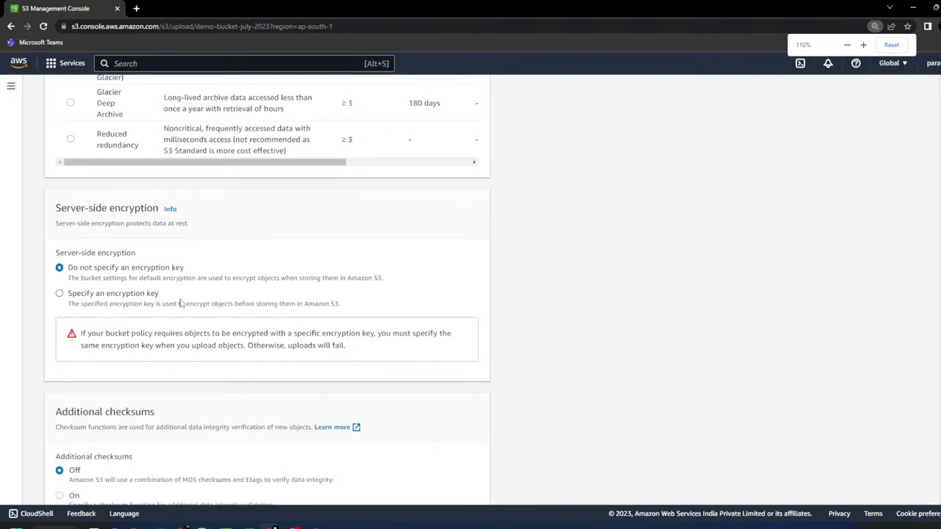
pyautogui.moveTo(67, 268); pyautogui.dragTo(198, 264)
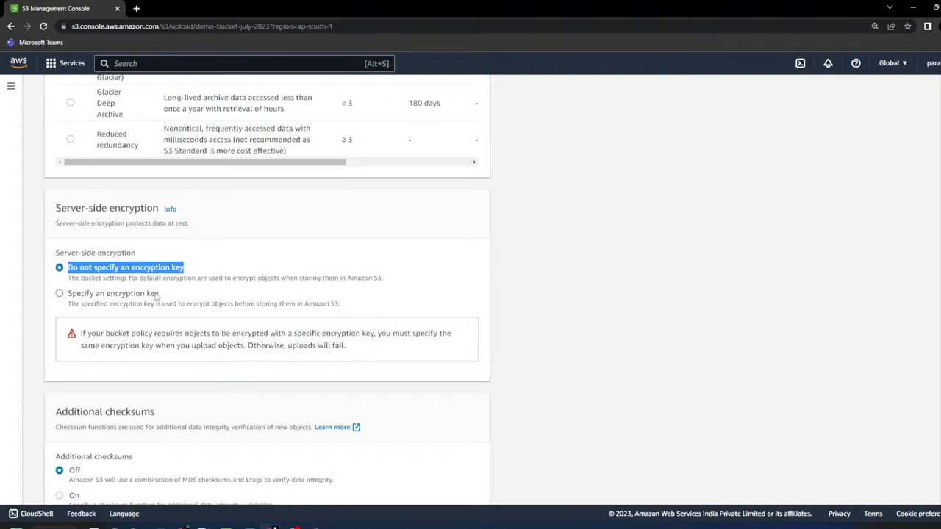
pyautogui.click(120, 300)
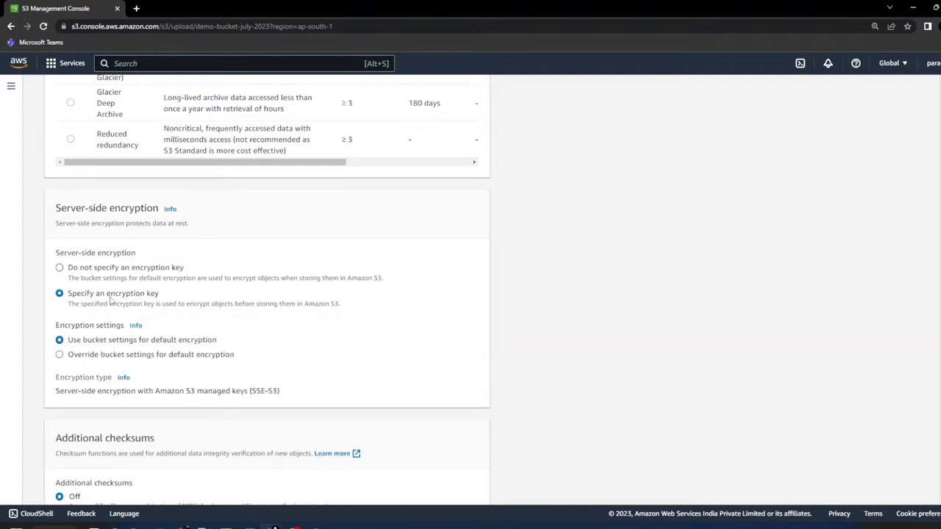
pyautogui.moveTo(81, 298); pyautogui.dragTo(167, 301)
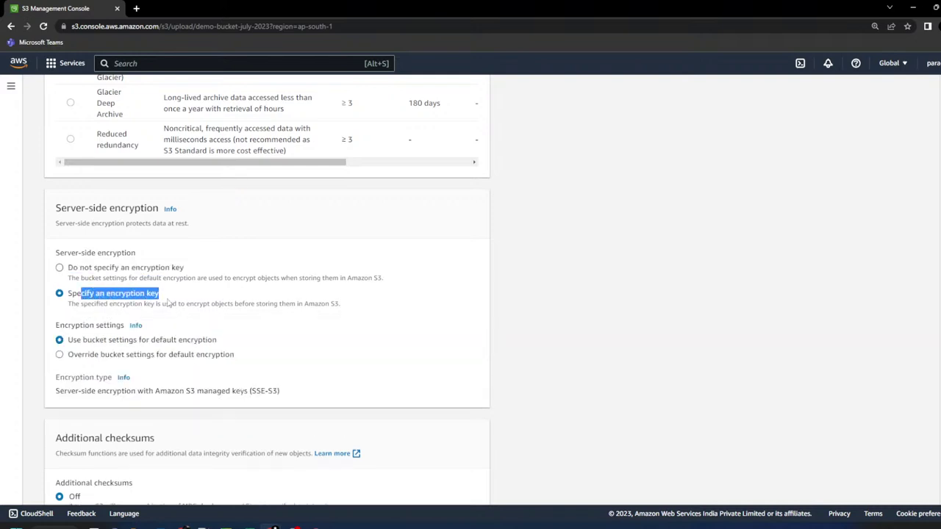
pyautogui.click(128, 355)
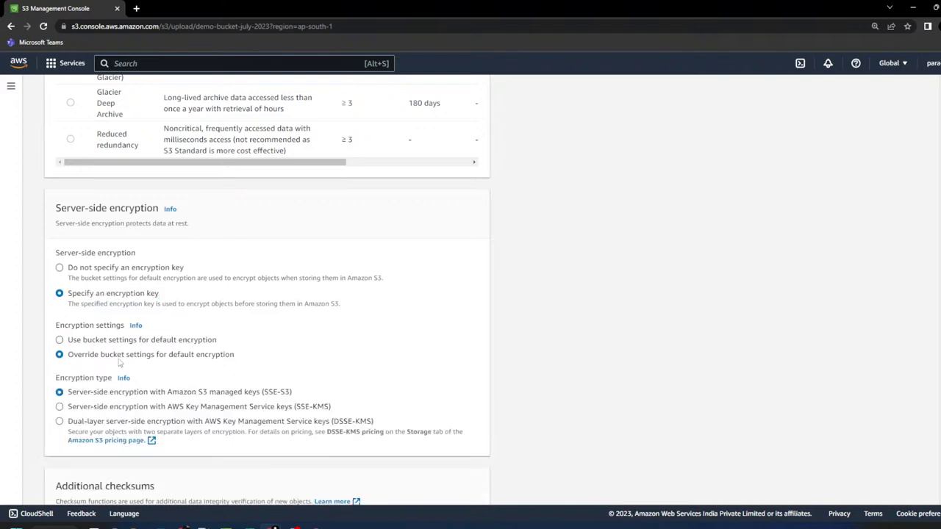
# - Examine the bucket default and override settings and the available encryption types, especially SSE-S3 with Amazon S3 managed keys
pyautogui.scroll(-1, 112, 345)
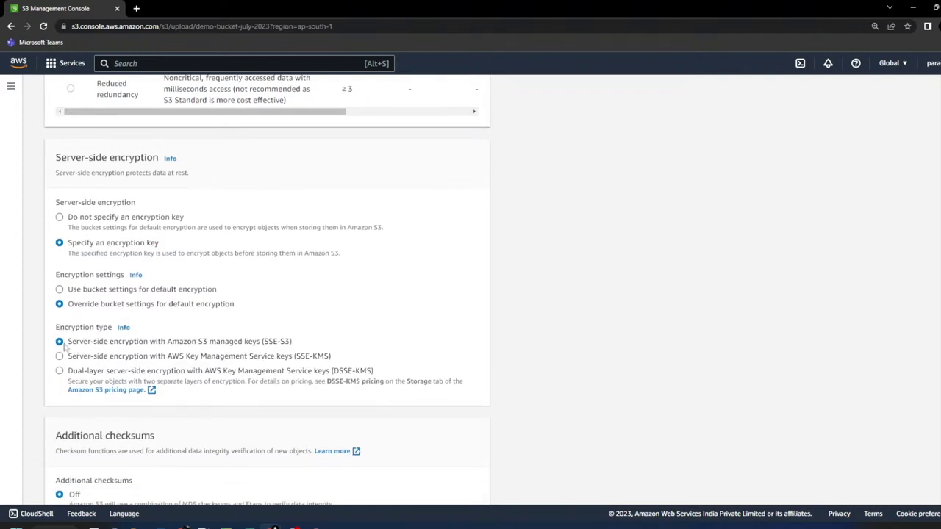
pyautogui.moveTo(66, 346); pyautogui.dragTo(173, 346)
pyautogui.moveTo(66, 304); pyautogui.dragTo(196, 308)
pyautogui.moveTo(68, 290); pyautogui.dragTo(161, 289)
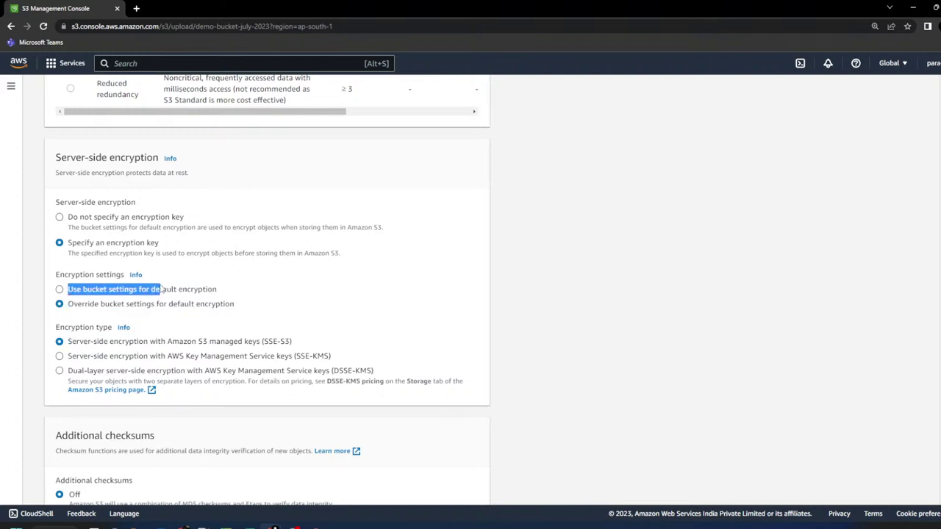
pyautogui.moveTo(69, 346); pyautogui.dragTo(285, 333)
pyautogui.click(266, 346)
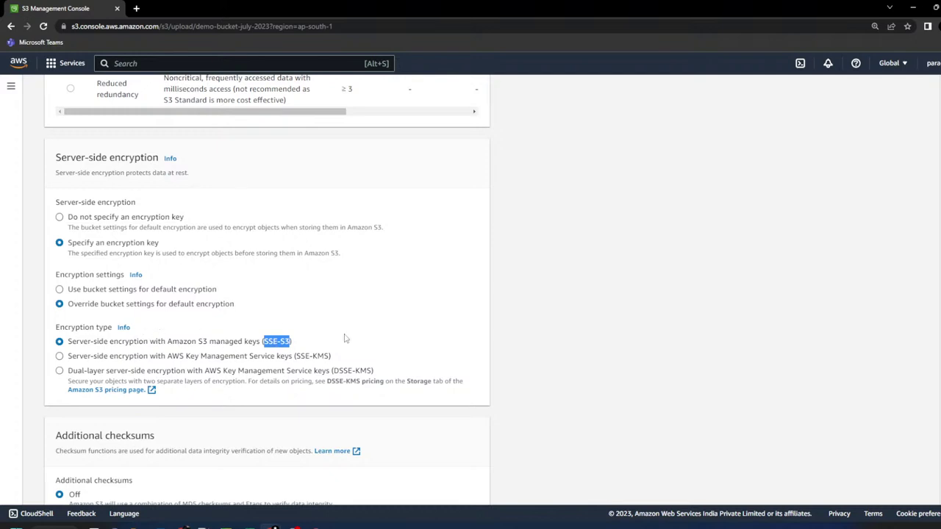
pyautogui.scroll(-5, 479, 288)
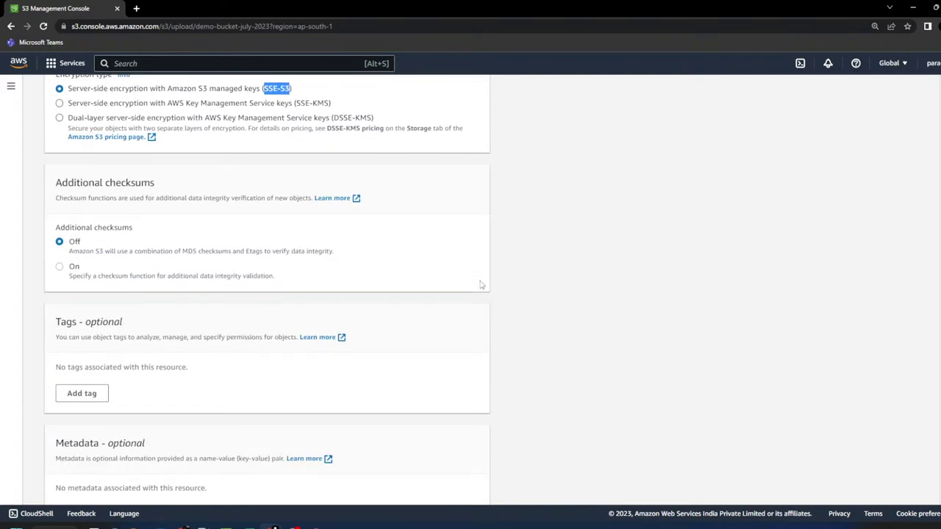
pyautogui.scroll(5, 493, 419)
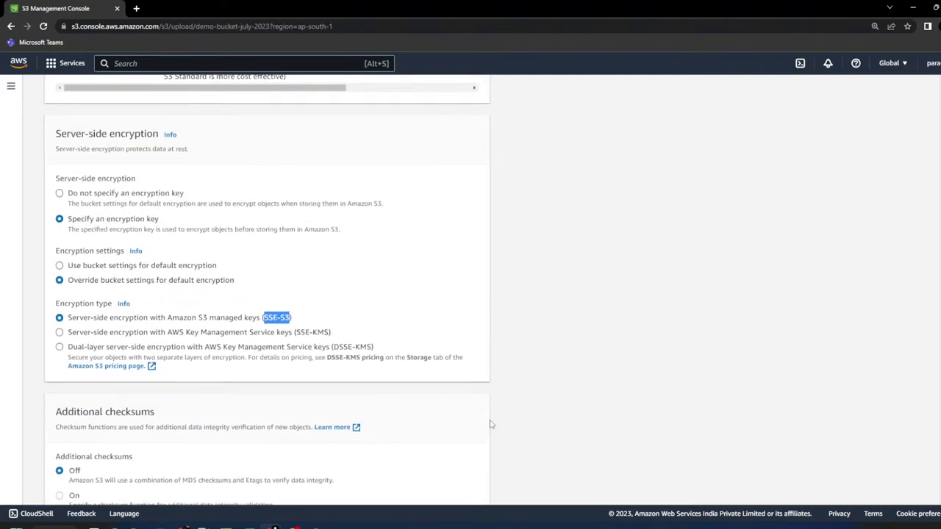
# - Reselect an encryption key that overrides the bucket settings with SSE-S3, and upload the image, closing the upload status
pyautogui.click(59, 196)
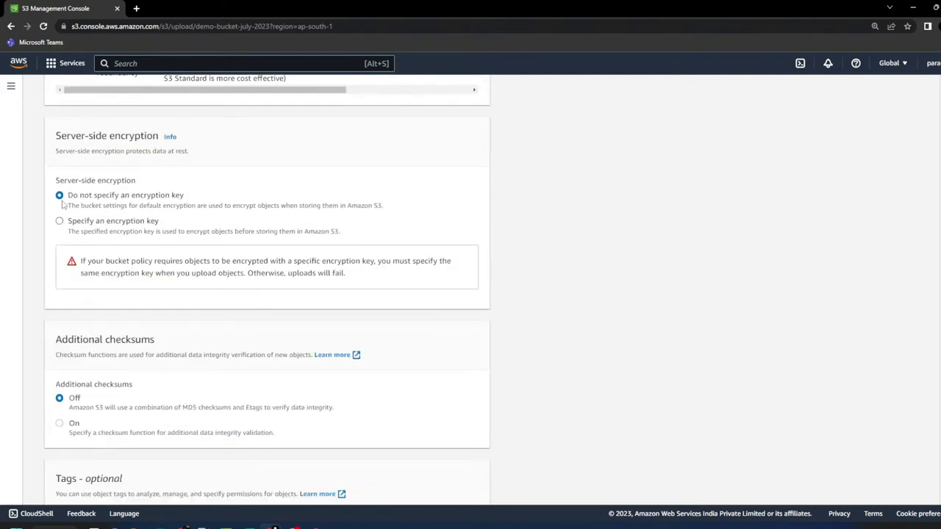
pyautogui.click(60, 222)
pyautogui.click(60, 283)
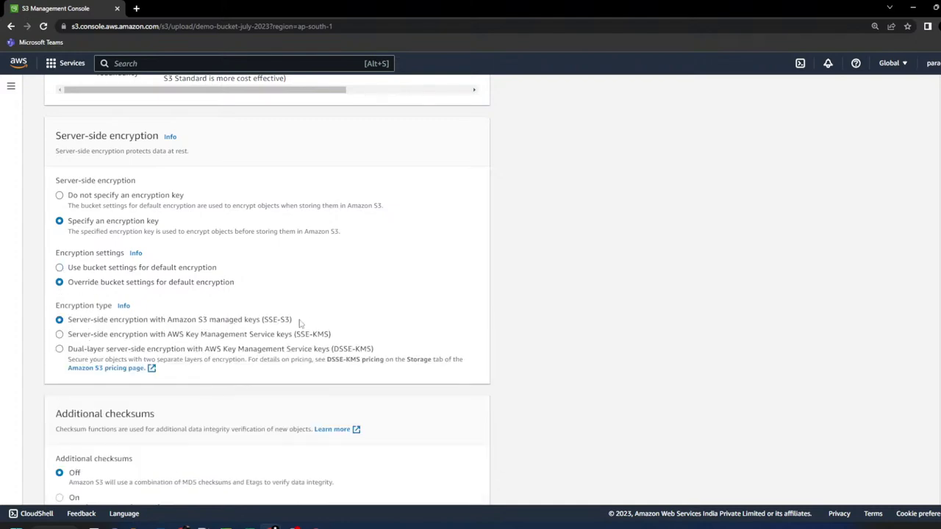
pyautogui.moveTo(259, 324); pyautogui.dragTo(296, 323)
pyautogui.scroll(-4, 453, 368)
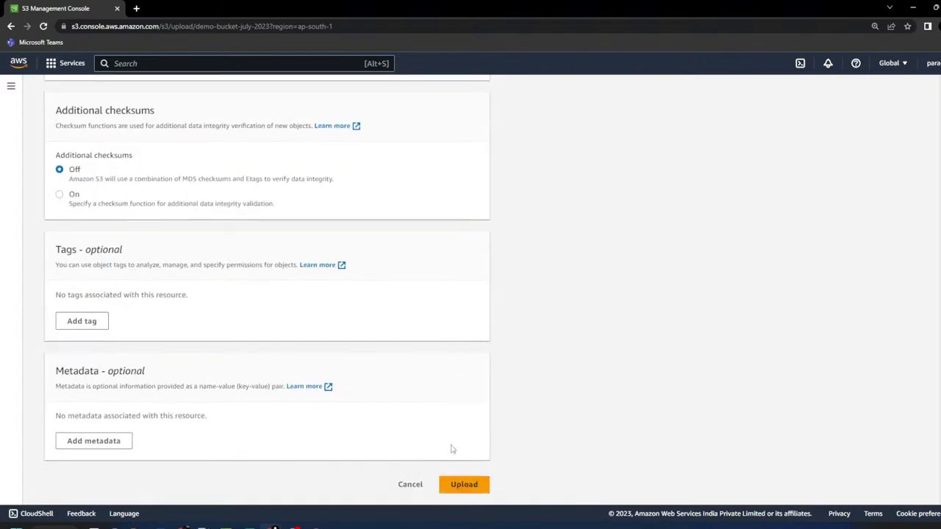
pyautogui.click(475, 494)
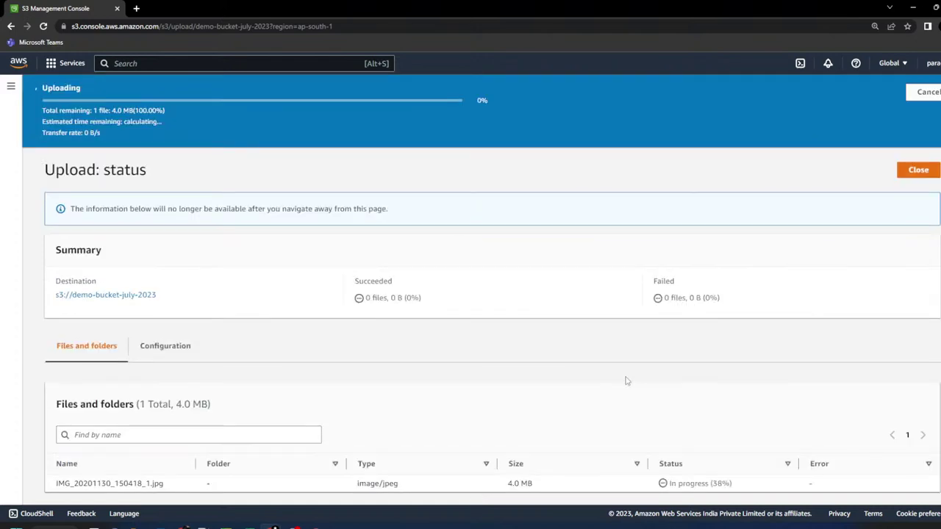
pyautogui.click(923, 136)
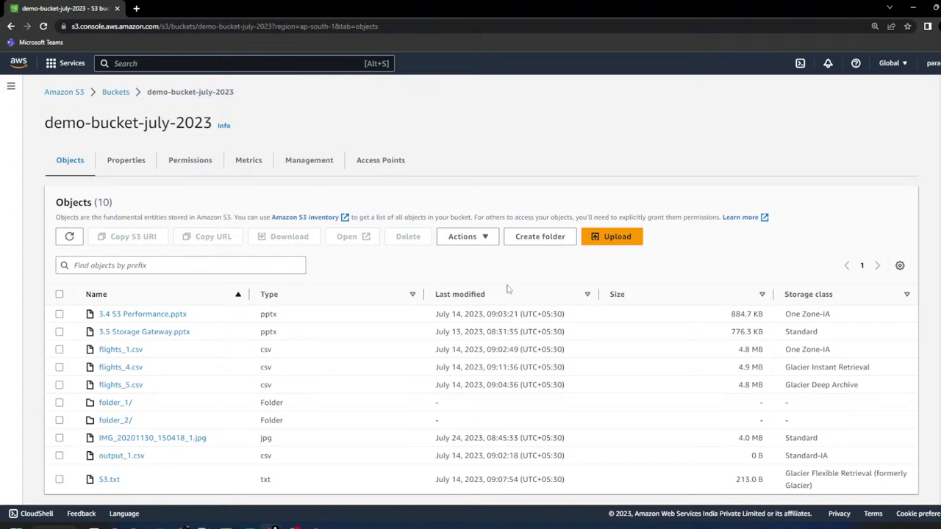
# - Sort the bucket's objects by last modified date and open the details of IMG_20201130_150418_1.jpg
pyautogui.click(506, 297)
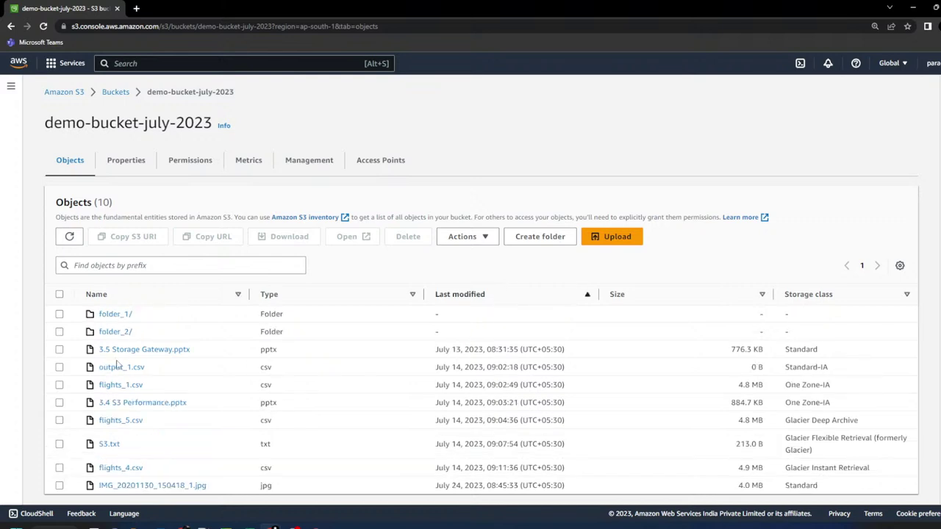
pyautogui.moveTo(465, 487); pyautogui.dragTo(155, 497)
pyautogui.click(154, 493)
# - Check the encryption type in the uploaded image's server-side encryption settings
pyautogui.scroll(-10, 287, 272)
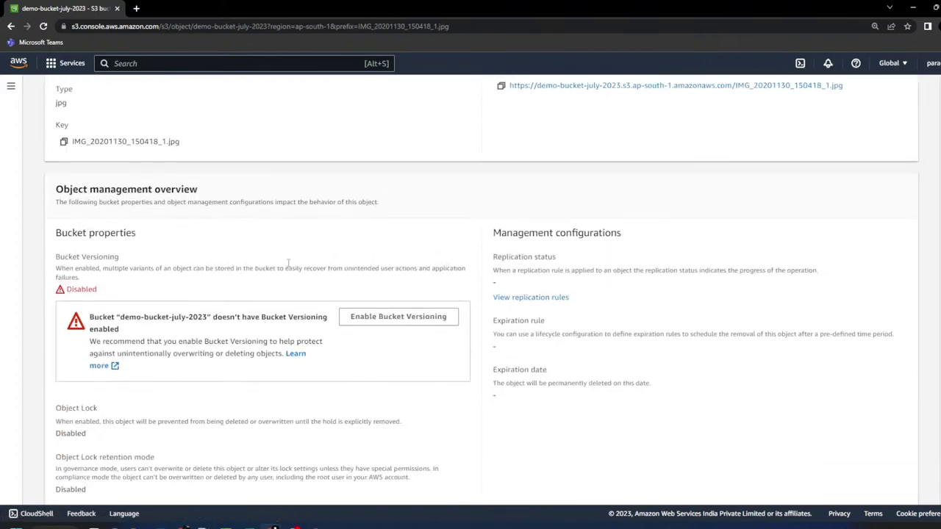
pyautogui.scroll(-4, 286, 277)
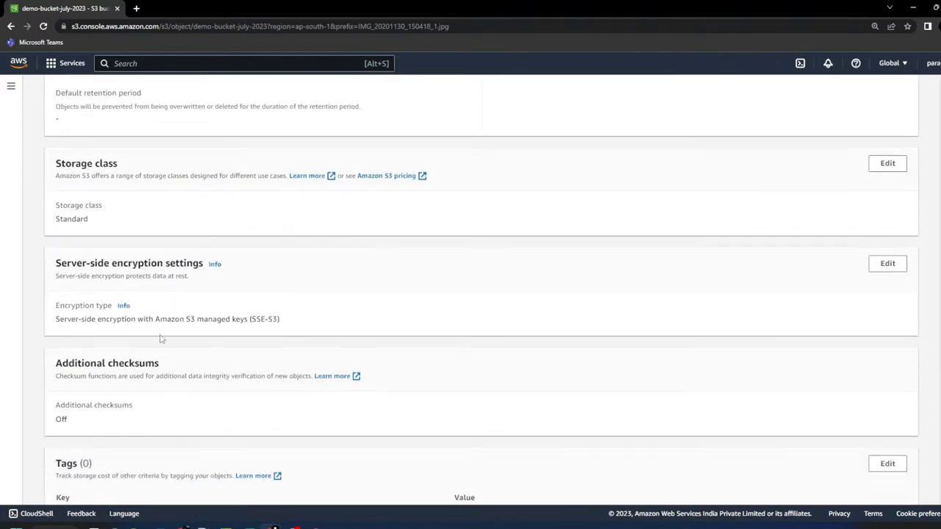
pyautogui.moveTo(55, 324); pyautogui.dragTo(314, 329)
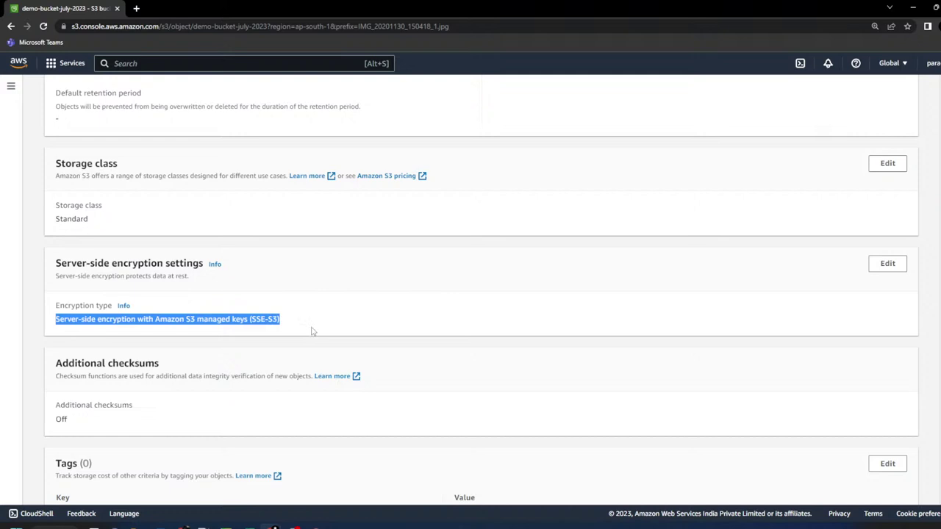
pyautogui.doubleClick(204, 329)
pyautogui.moveTo(56, 329); pyautogui.dragTo(250, 332)
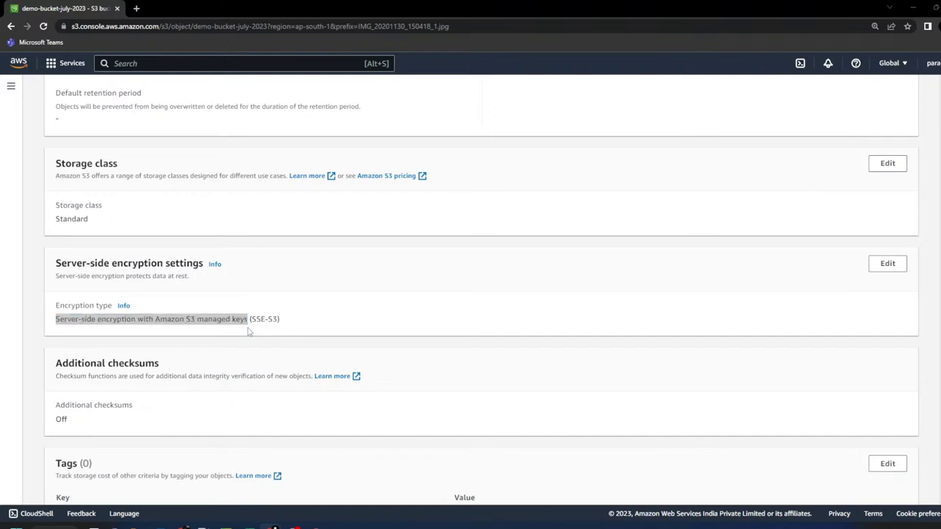
# - Review the sample key line in the Notepad++ encryption note and switch to the S3 Encryption slide in PowerPoint
pyautogui.hotkey('alt', 'Tab')
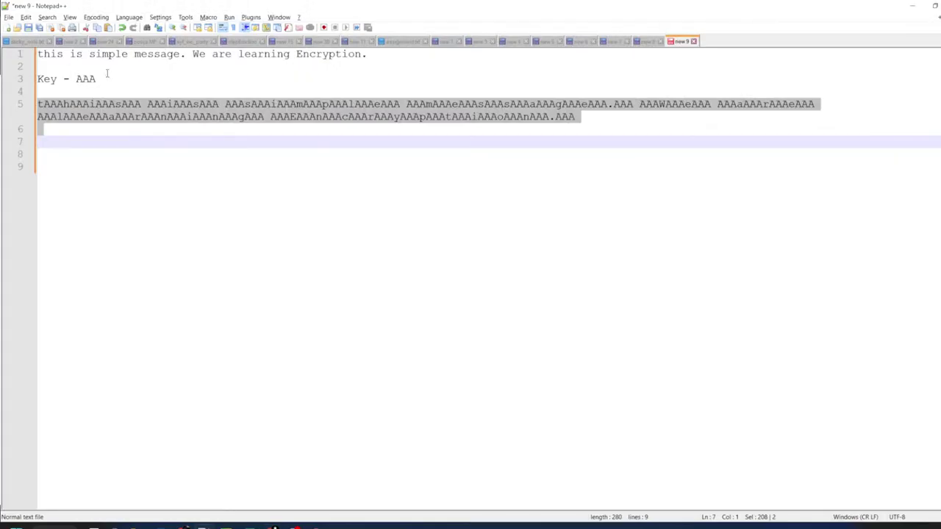
pyautogui.moveTo(107, 74); pyautogui.dragTo(37, 80)
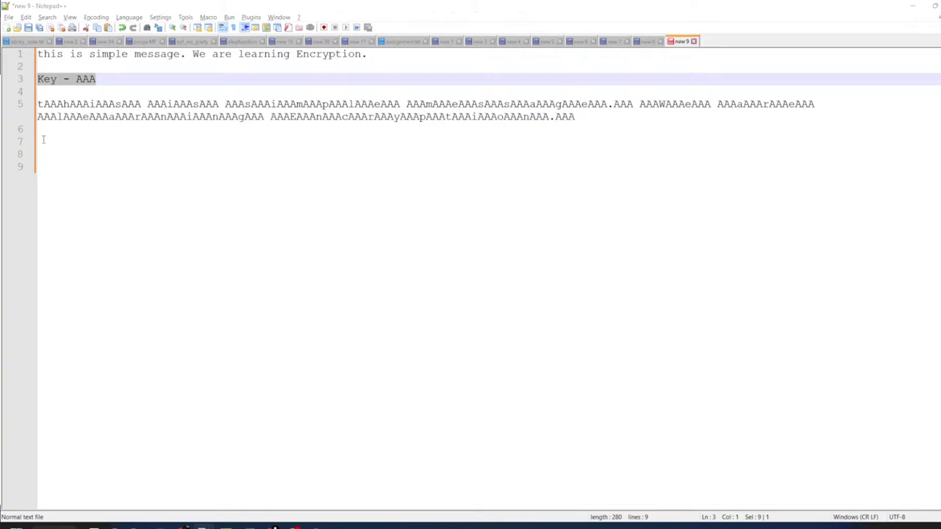
pyautogui.hotkey('alt', 'Tab')
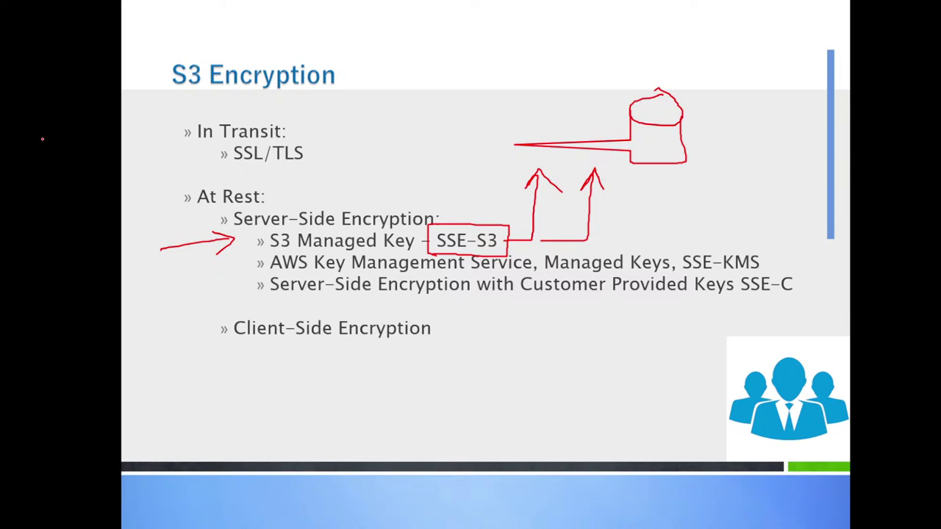
# - Switch to the S3 console in the browser, open the uploaded image for viewing, and recheck its server-side encryption settings
pyautogui.hotkey('alt', 'Tab')
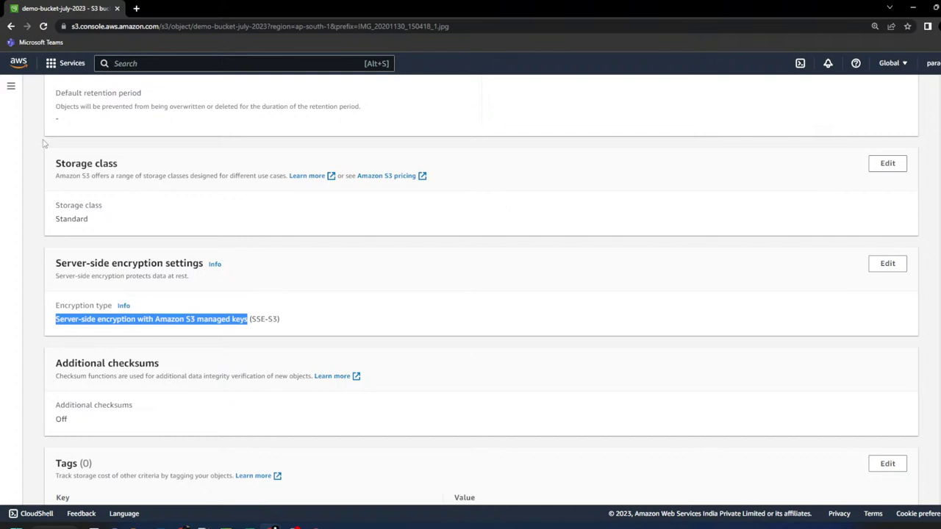
pyautogui.click(412, 300)
pyautogui.scroll(10, 412, 300)
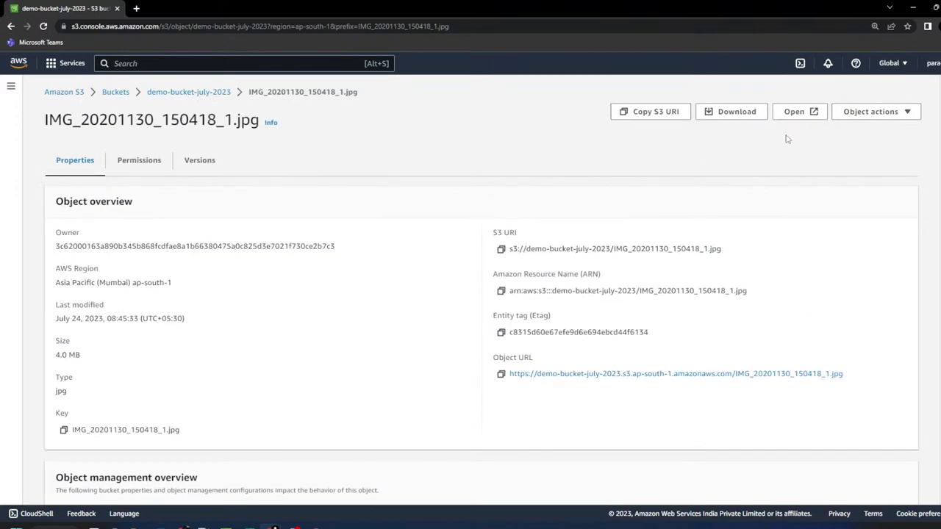
pyautogui.click(790, 116)
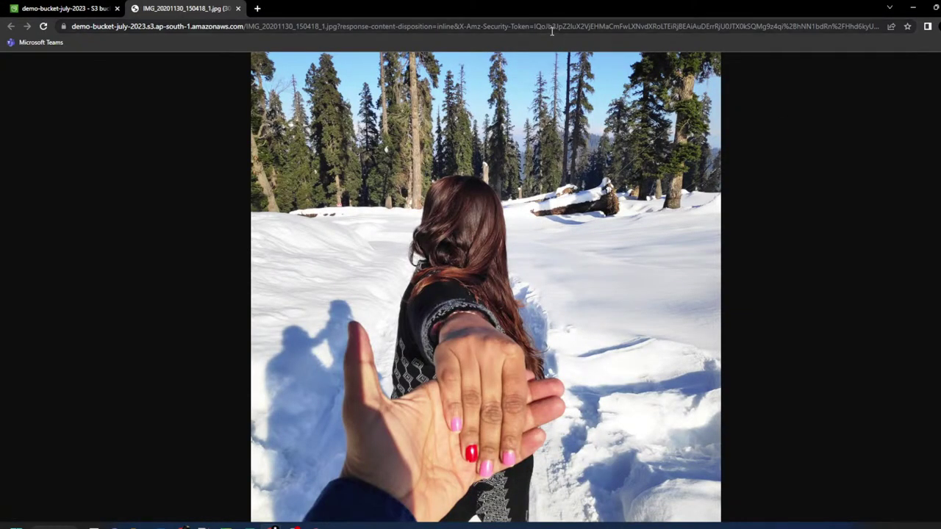
pyautogui.moveTo(552, 27); pyautogui.dragTo(886, 27)
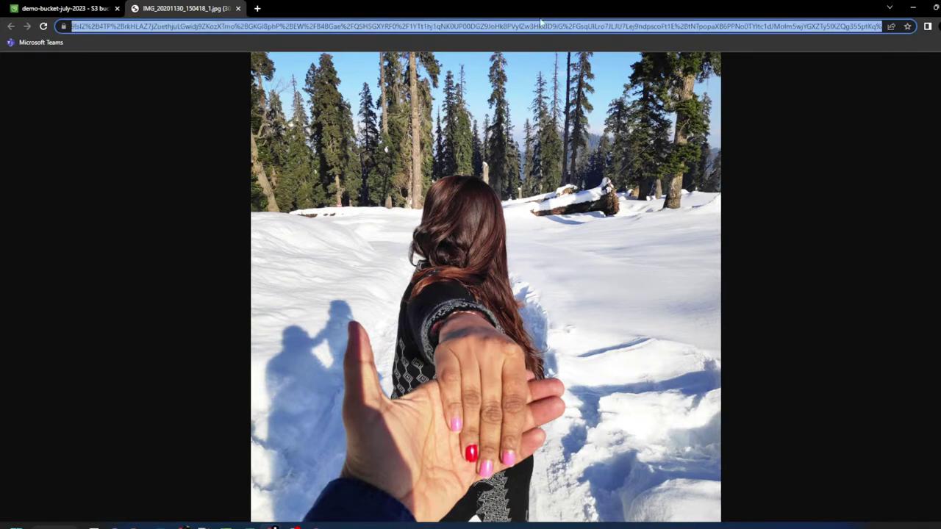
pyautogui.click(239, 10)
pyautogui.scroll(-8, 370, 341)
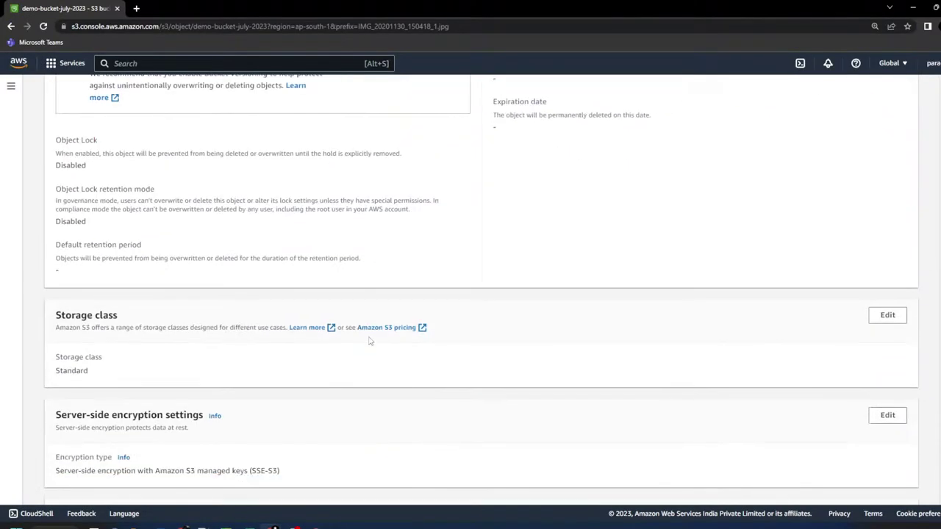
pyautogui.scroll(-3, 369, 340)
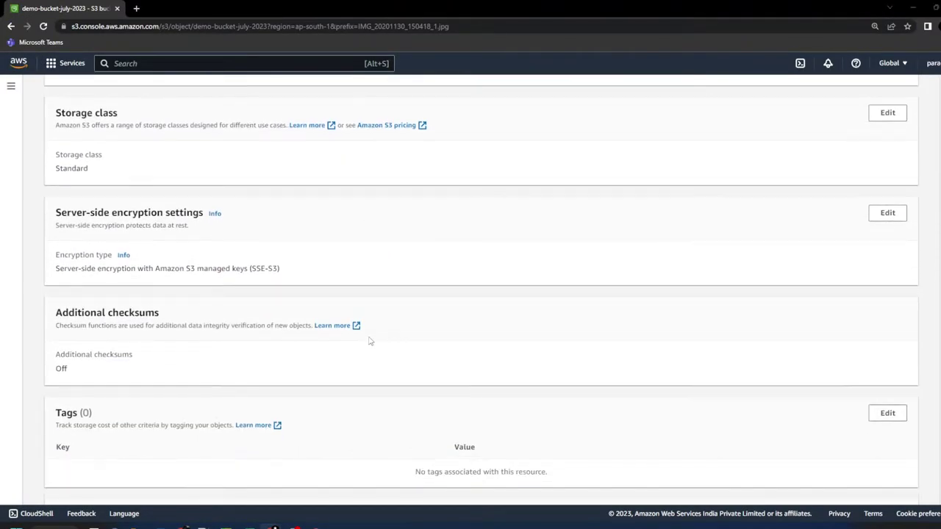
# - Switch to the S3 Encryption slide in PowerPoint and mark the SSE-KMS bullet with an arrow, underlines, and a box around "Managed Keys"
pyautogui.hotkey('alt', 'Tab')
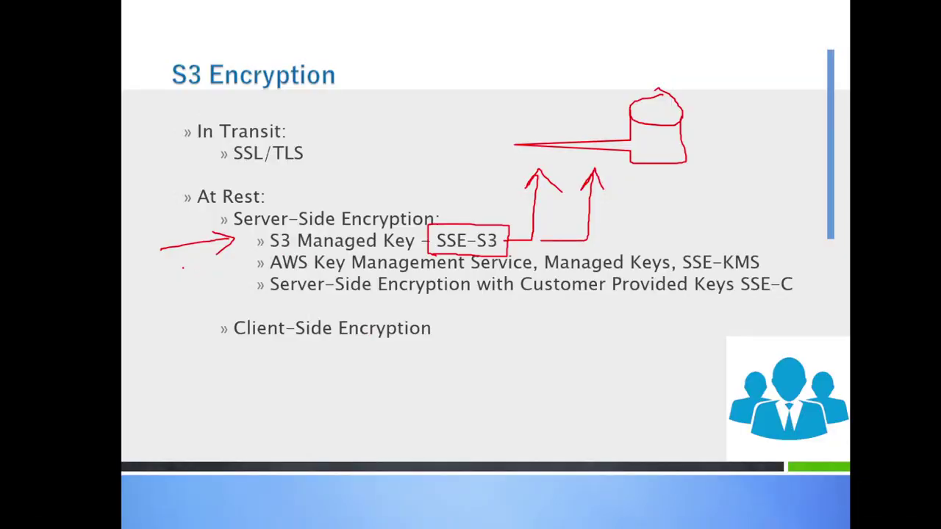
pyautogui.moveTo(151, 273)
pyautogui.mouseDown()
pyautogui.moveTo(217, 266)
pyautogui.moveTo(214, 280)
pyautogui.mouseUp()
pyautogui.moveTo(310, 272); pyautogui.dragTo(522, 273)
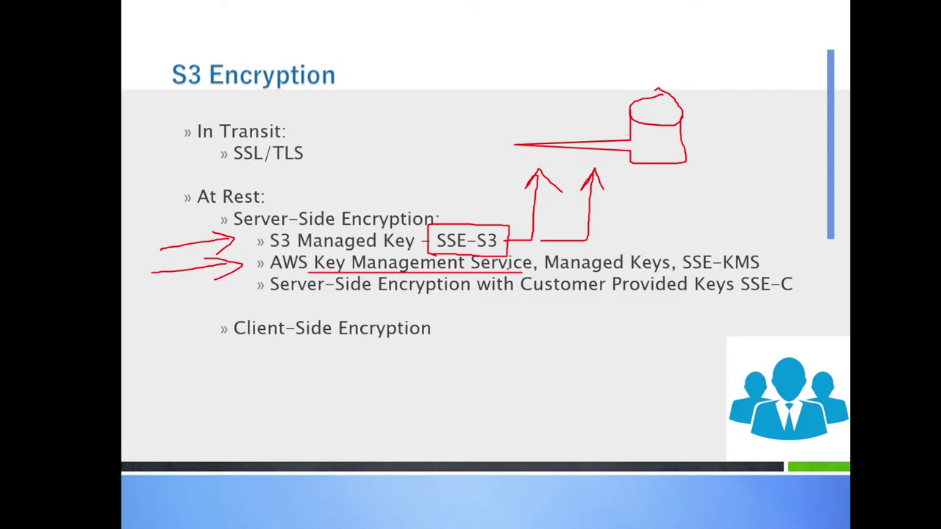
pyautogui.moveTo(548, 272); pyautogui.dragTo(662, 275)
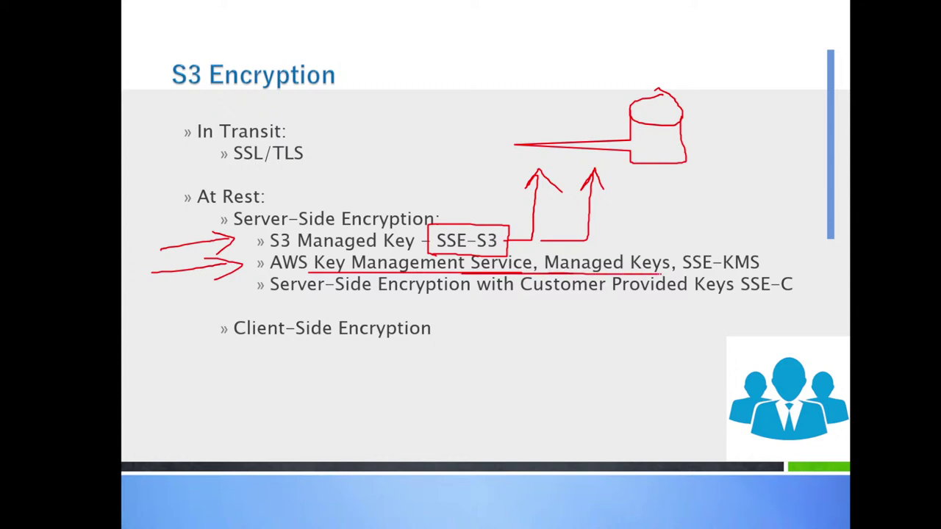
pyautogui.moveTo(543, 269)
pyautogui.mouseDown()
pyautogui.moveTo(616, 250)
pyautogui.moveTo(670, 250)
pyautogui.moveTo(556, 272)
pyautogui.mouseUp()
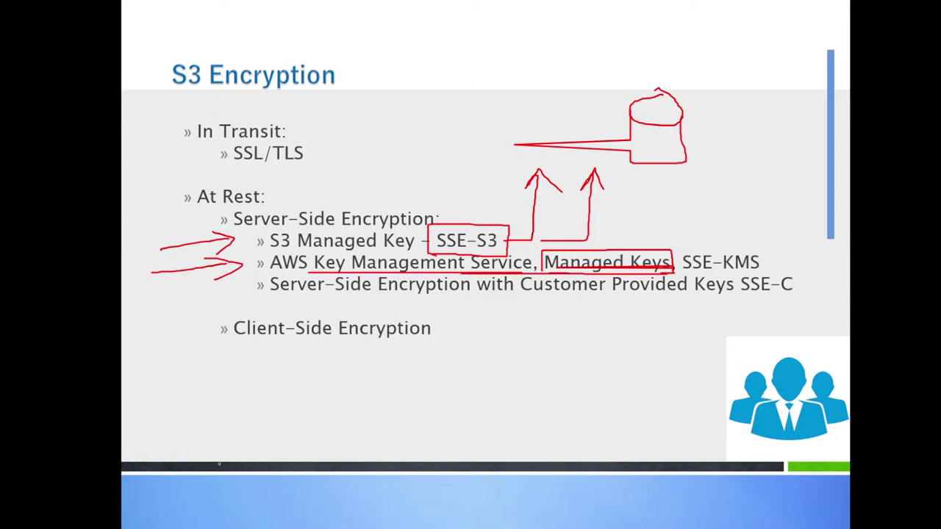
# - Erase all ink on the S3 Encryption slide and circle the key on the bank diagram slide with the pen
pyautogui.click(147, 518)
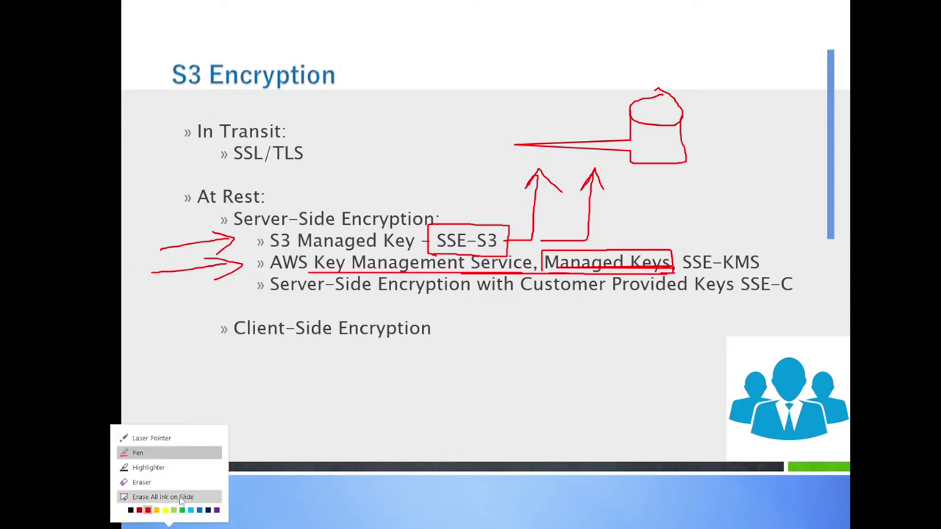
pyautogui.click(162, 497)
pyautogui.moveTo(542, 256)
pyautogui.mouseDown()
pyautogui.moveTo(651, 250)
pyautogui.moveTo(677, 277)
pyautogui.moveTo(442, 280)
pyautogui.mouseUp()
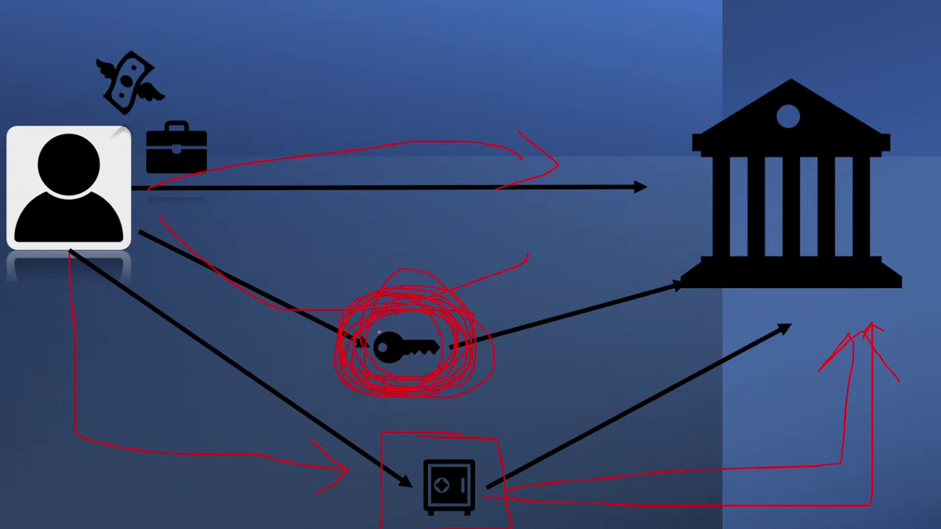
pyautogui.moveTo(379, 333); pyautogui.dragTo(404, 355)
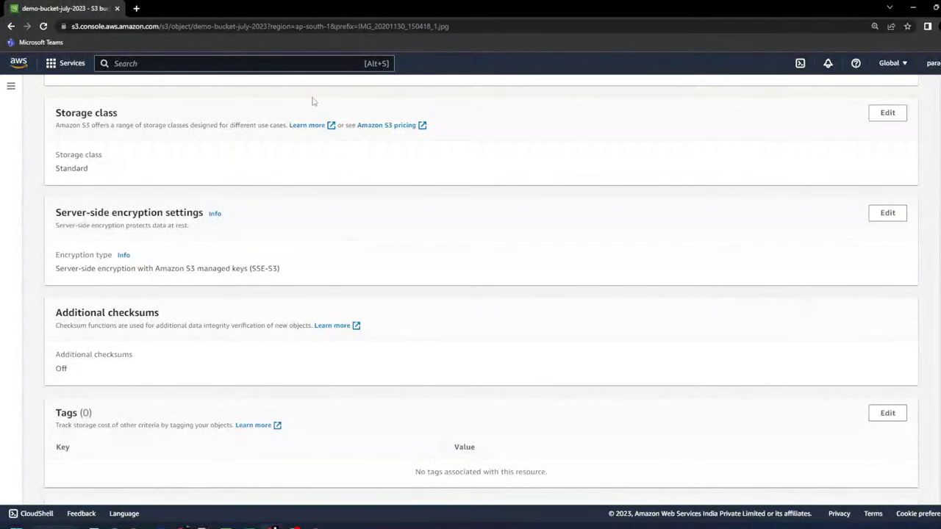
# - Switch to the AWS console, search for kms, open Key Management Service in a new tab, and list the AWS managed keys
pyautogui.click(304, 65)
pyautogui.write('kms')
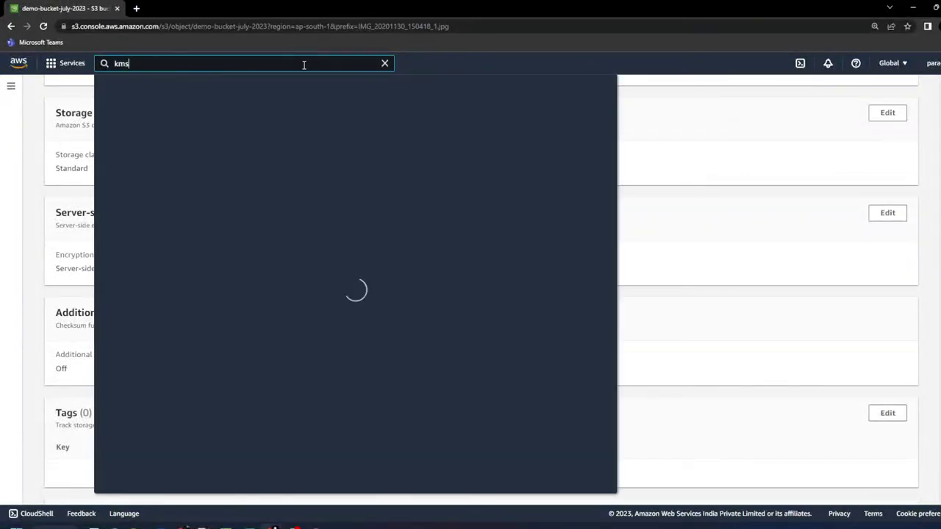
pyautogui.middleClick(305, 181)
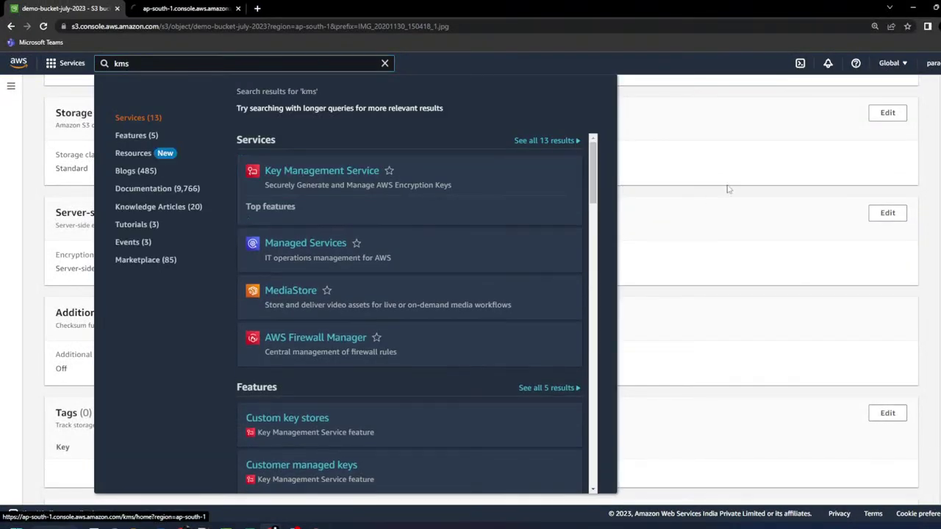
pyautogui.click(628, 233)
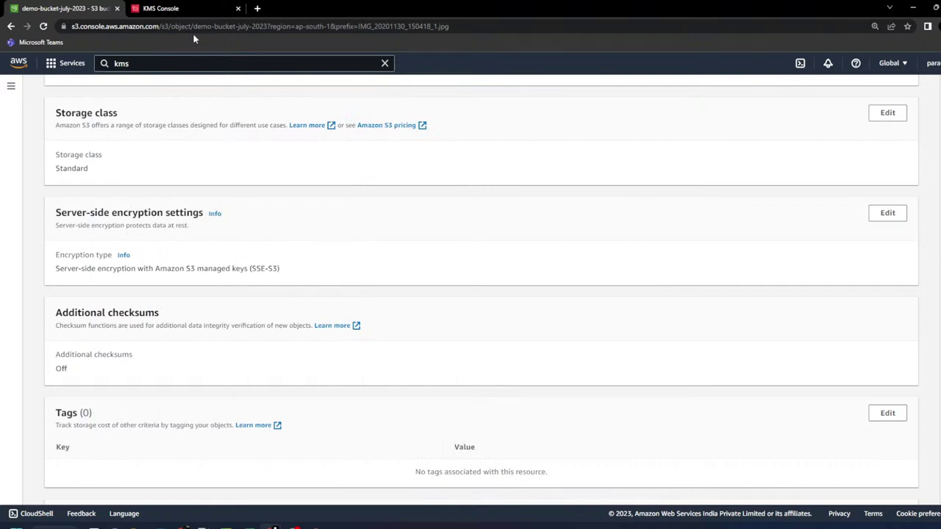
pyautogui.click(172, 8)
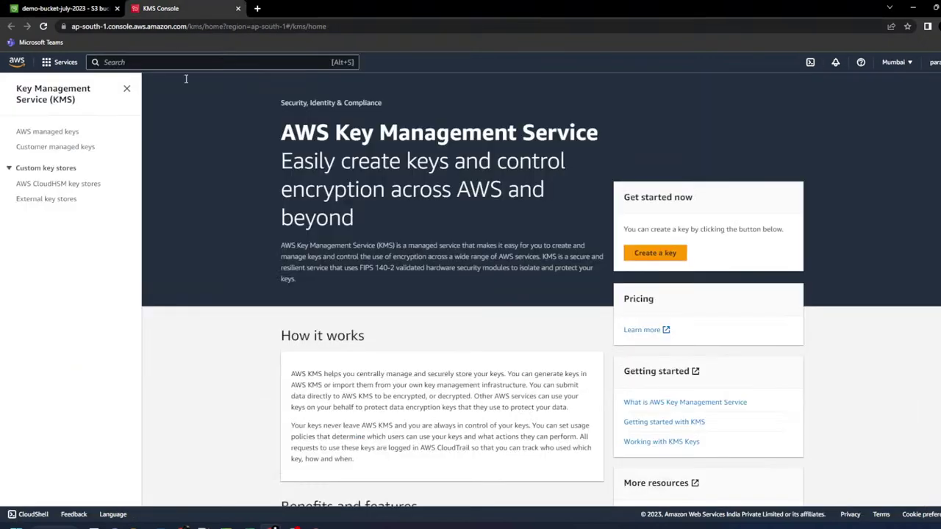
pyautogui.click(66, 135)
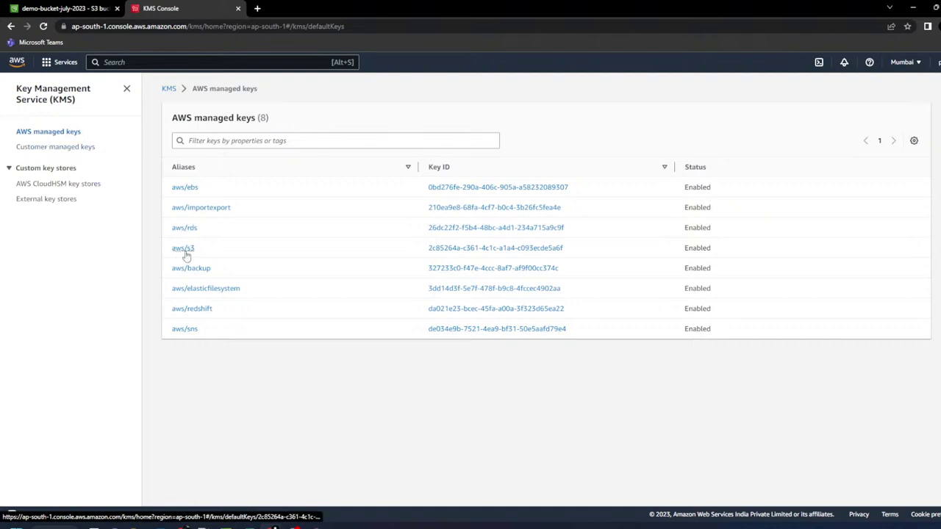
# - Highlight the aws/s3 alias in the key list and the AWS managed keys heading to point them out
pyautogui.moveTo(206, 254); pyautogui.dragTo(168, 249)
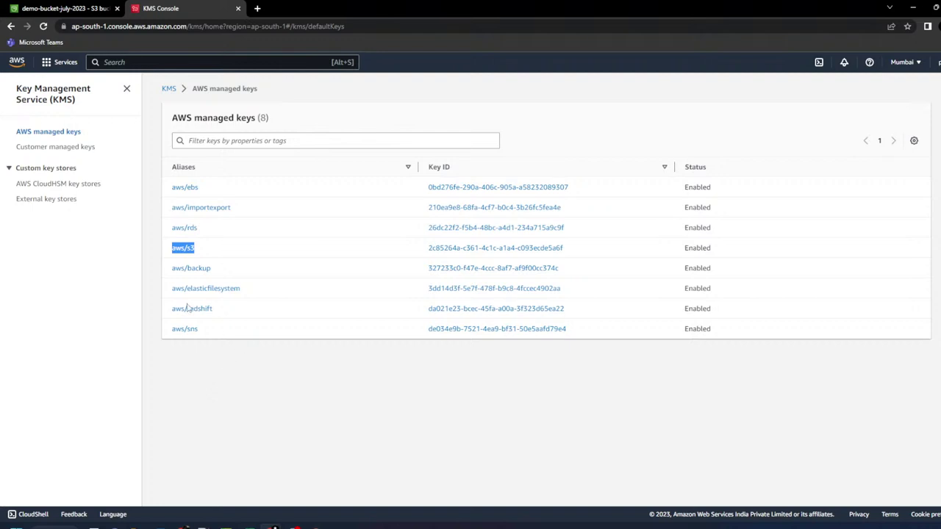
pyautogui.moveTo(594, 255); pyautogui.dragTo(158, 266)
pyautogui.click(224, 406)
pyautogui.moveTo(11, 136); pyautogui.dragTo(90, 135)
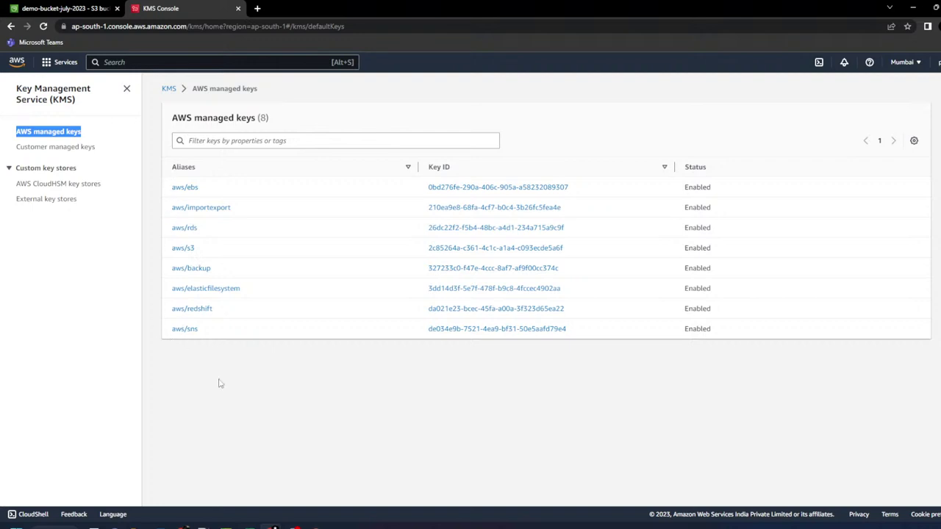
# - Open the aws/s3 key and examine the key type and key spec in its cryptographic configuration
pyautogui.click(183, 249)
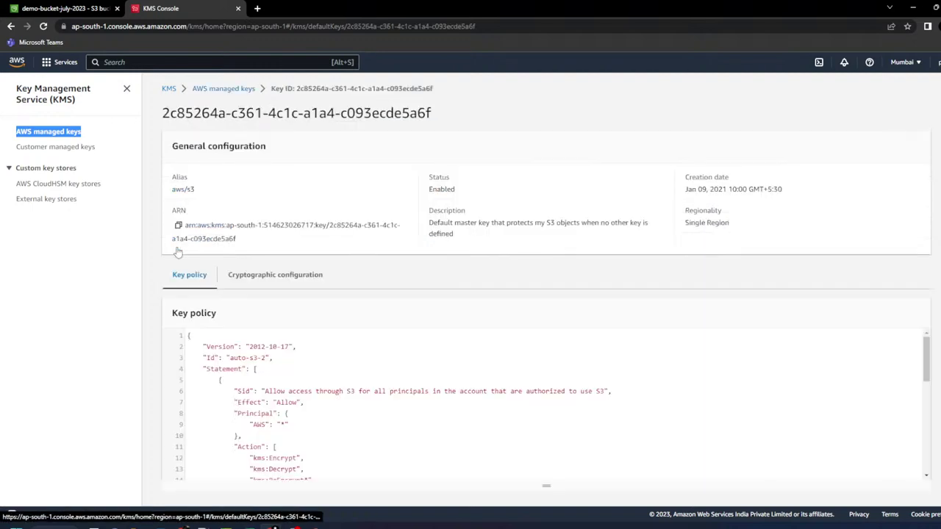
pyautogui.click(291, 275)
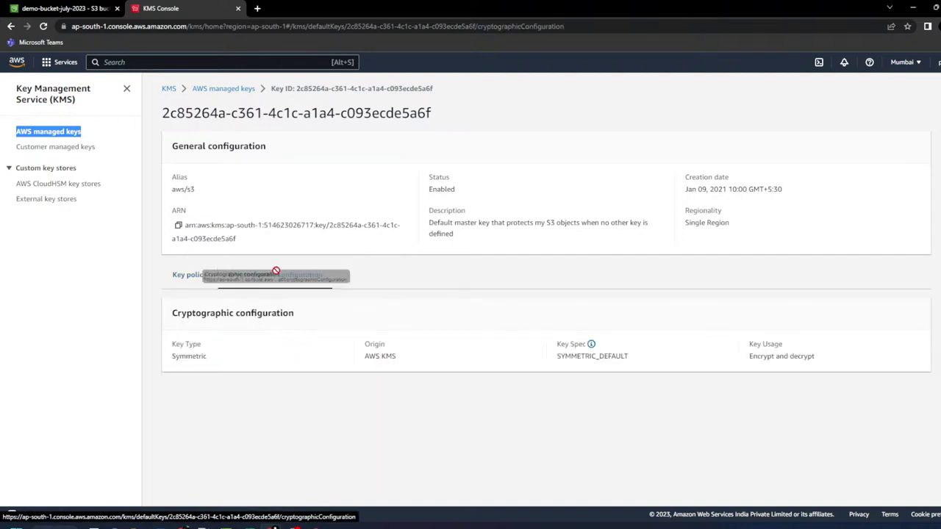
pyautogui.moveTo(352, 275); pyautogui.dragTo(228, 275)
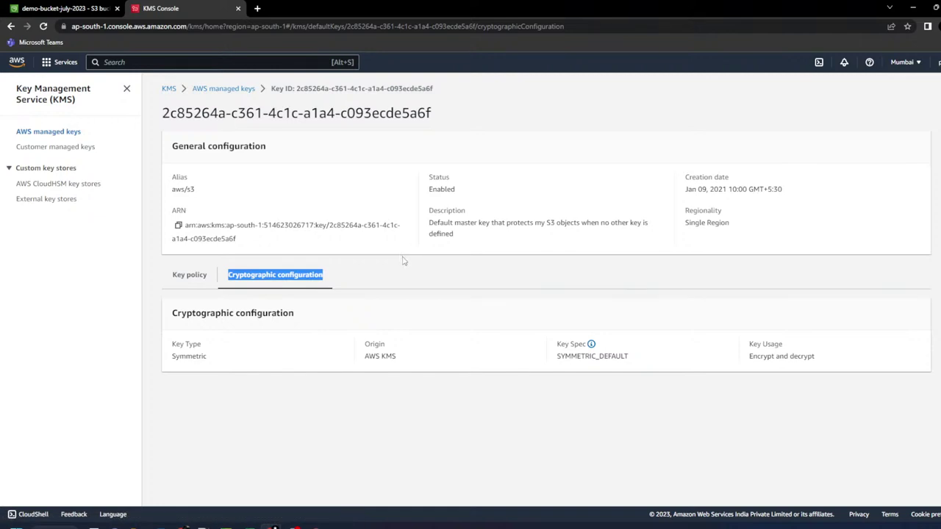
pyautogui.doubleClick(184, 355)
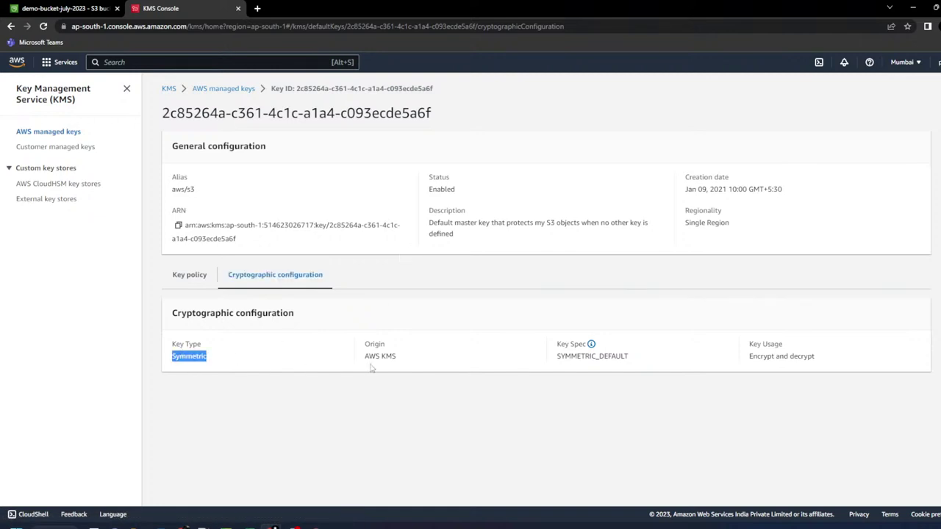
pyautogui.doubleClick(563, 356)
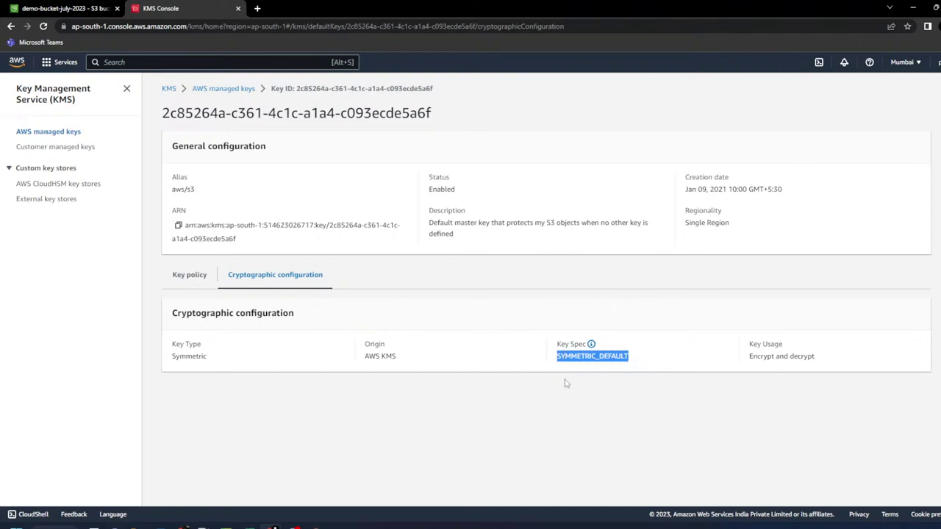
# - Open the key spec documentation, read through the special-purpose keys page, and return to the KMS console
pyautogui.click(591, 344)
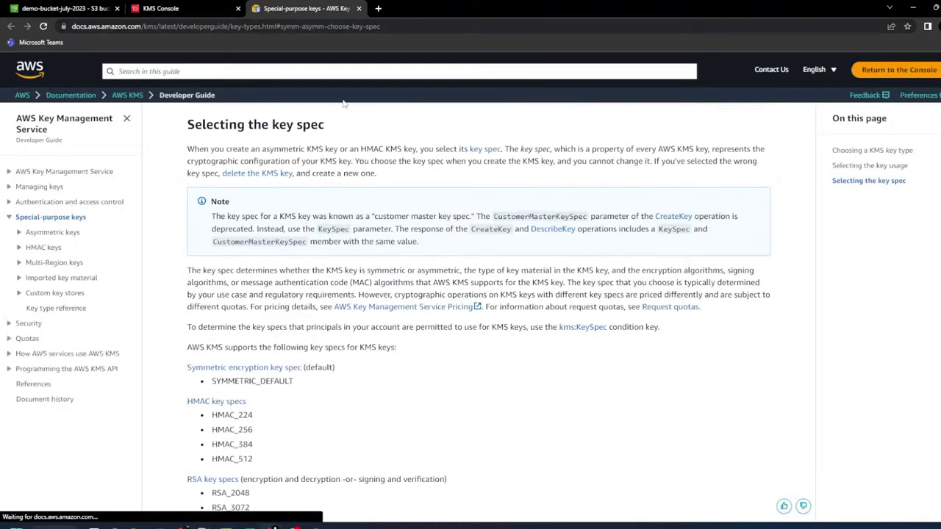
pyautogui.scroll(-4, 348, 260)
pyautogui.scroll(-1, 348, 260)
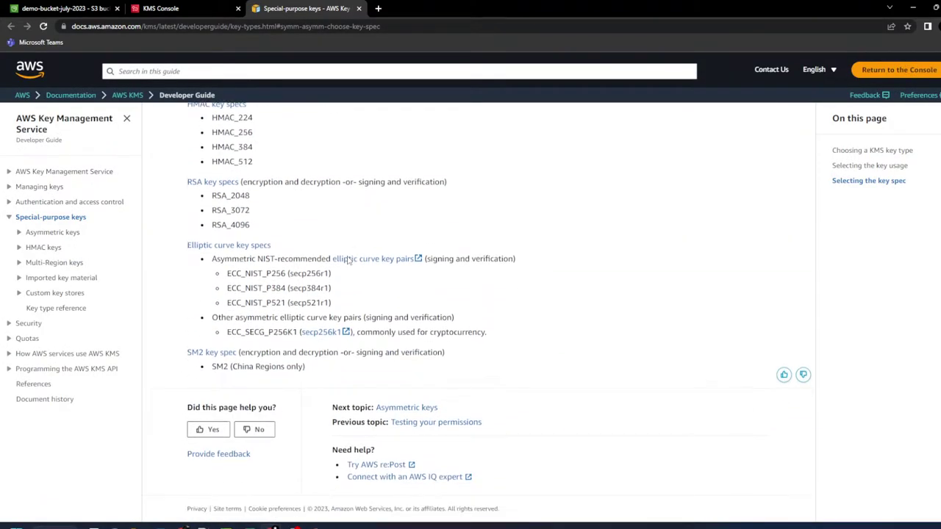
pyautogui.scroll(6, 349, 260)
pyautogui.scroll(15, 349, 261)
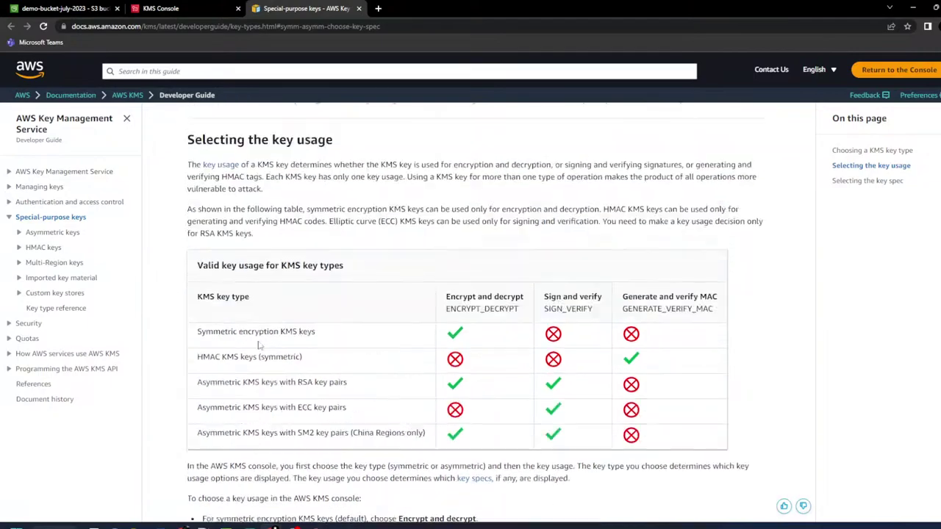
pyautogui.scroll(2, 261, 350)
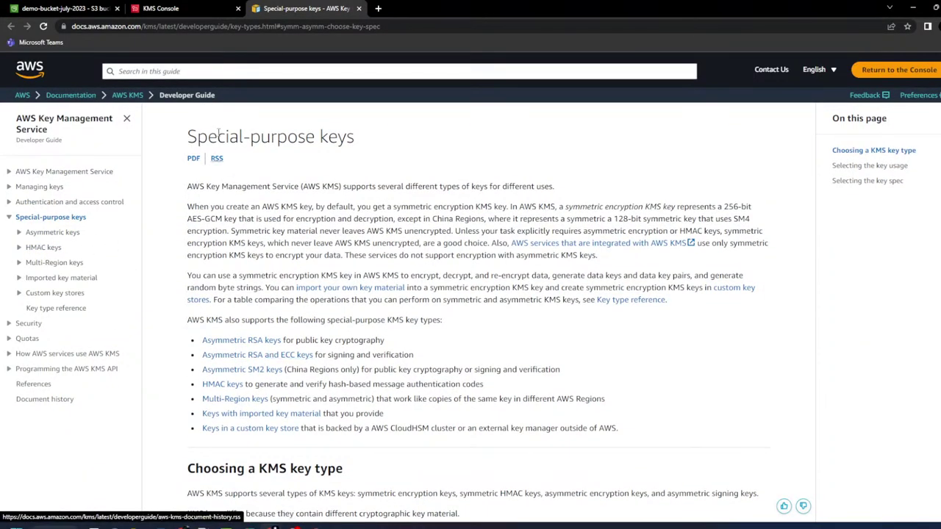
pyautogui.click(206, 8)
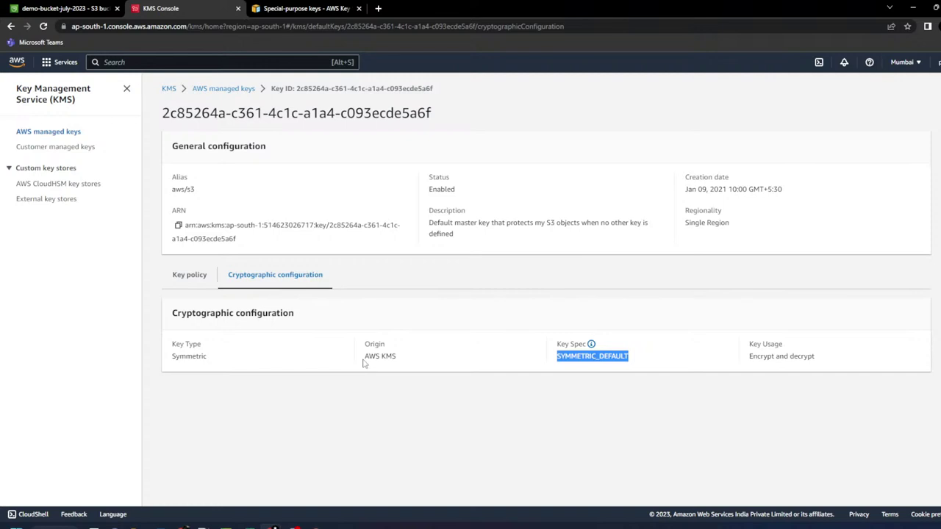
# - Compare the AWS managed keys list with the customer managed keys list, ending on the customer managed keys
pyautogui.click(221, 89)
pyautogui.moveTo(208, 252); pyautogui.dragTo(163, 252)
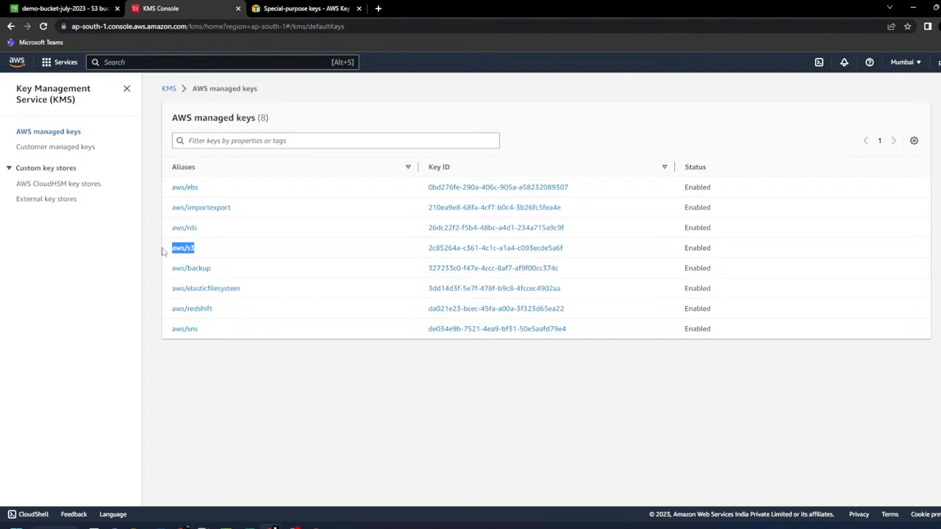
pyautogui.click(66, 149)
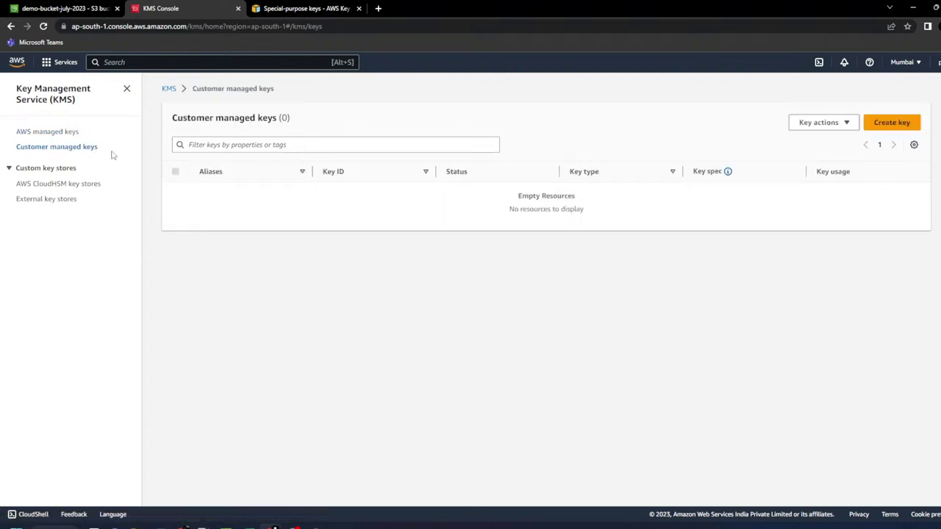
pyautogui.moveTo(111, 155); pyautogui.dragTo(12, 150)
pyautogui.moveTo(87, 137); pyautogui.dragTo(9, 137)
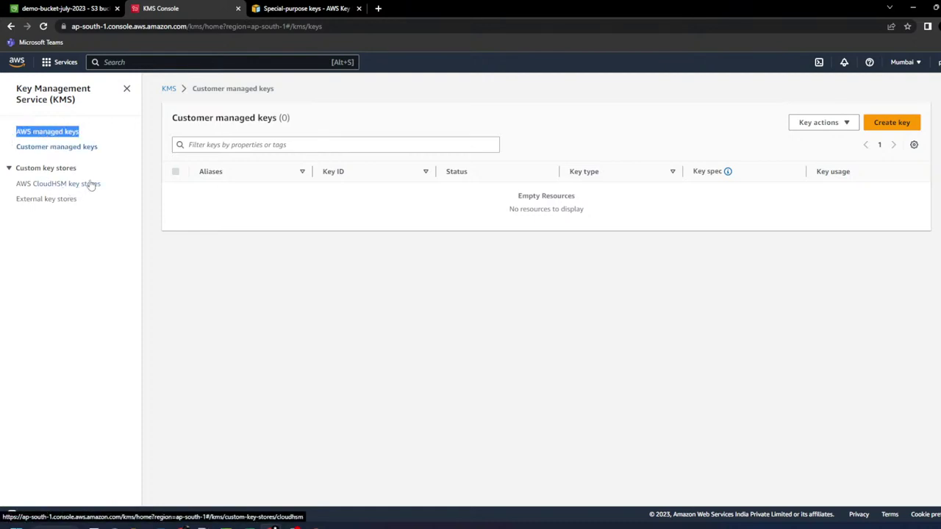
pyautogui.click(61, 133)
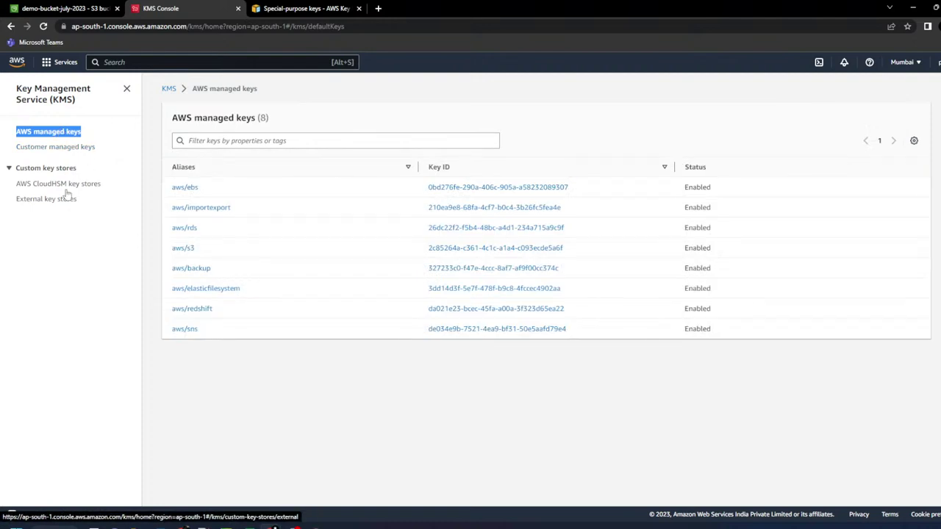
pyautogui.click(66, 149)
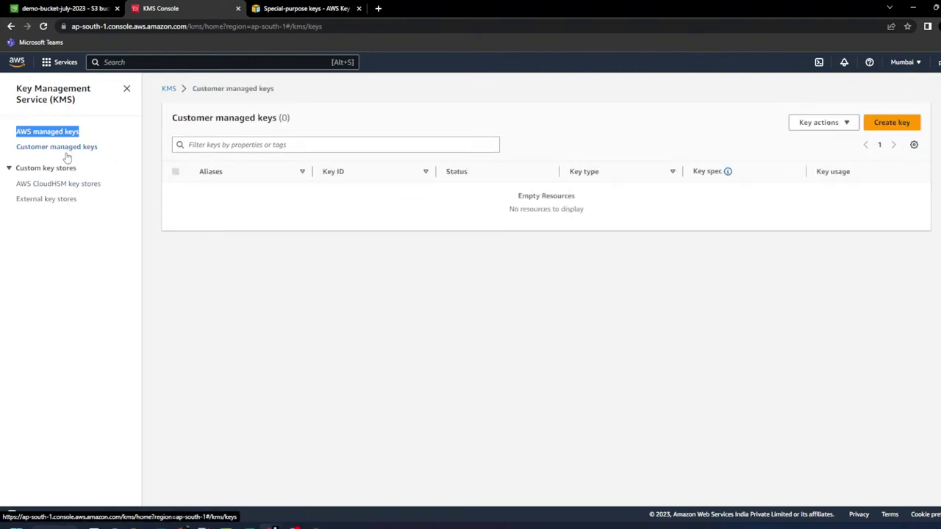
# - Start creating a customer managed key, choose the Asymmetric key type, and compare its Sign and verify and Encrypt and decrypt usages
pyautogui.click(877, 131)
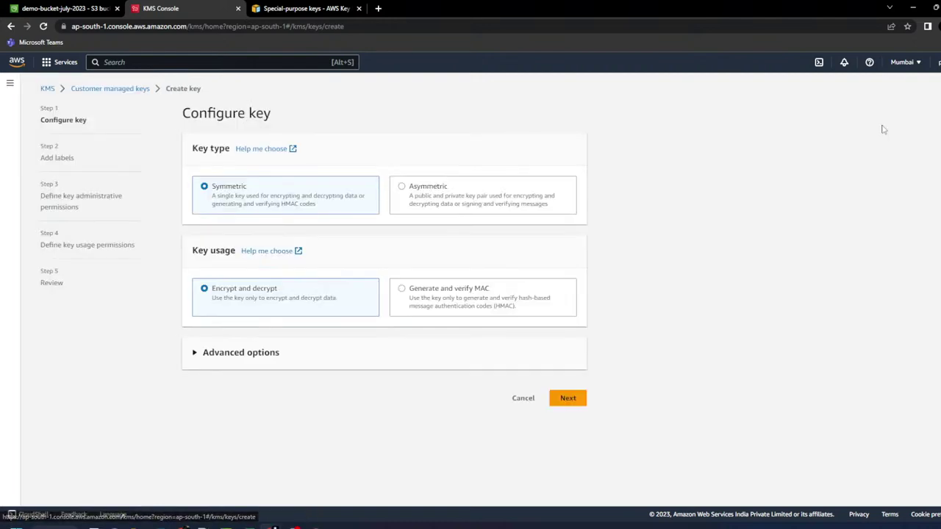
pyautogui.click(422, 195)
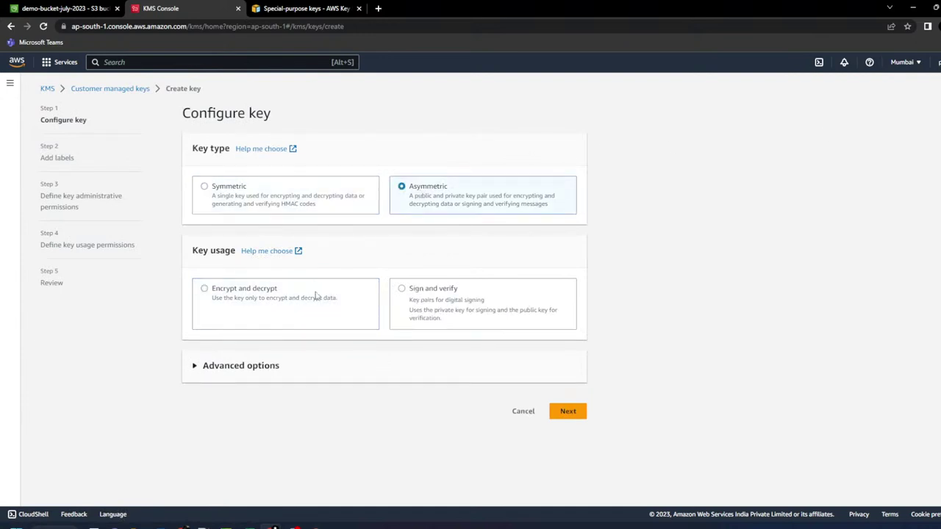
pyautogui.click(279, 297)
pyautogui.click(414, 293)
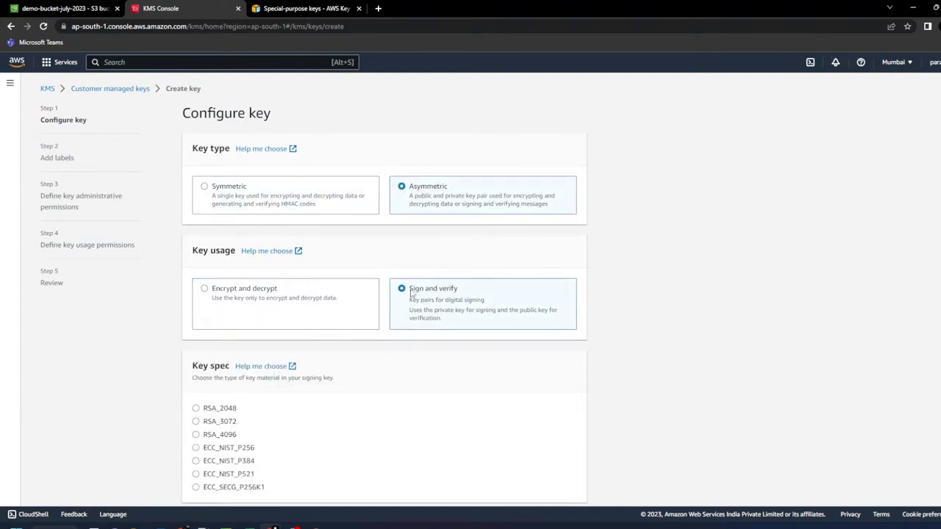
pyautogui.click(264, 294)
pyautogui.scroll(-1, 271, 316)
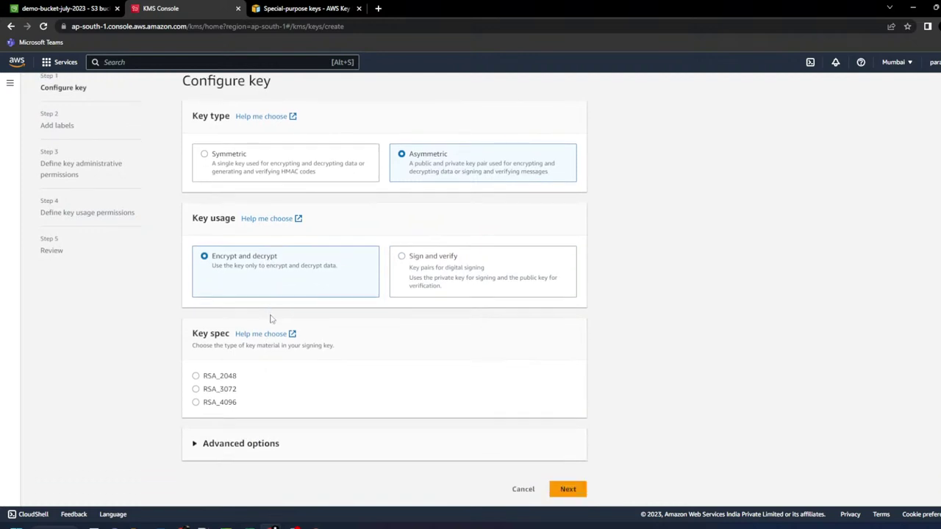
# - Expand the advanced options of the asymmetric key and review the key material origin and regionality choices
pyautogui.click(250, 449)
pyautogui.scroll(-2, 411, 375)
pyautogui.scroll(-1, 409, 375)
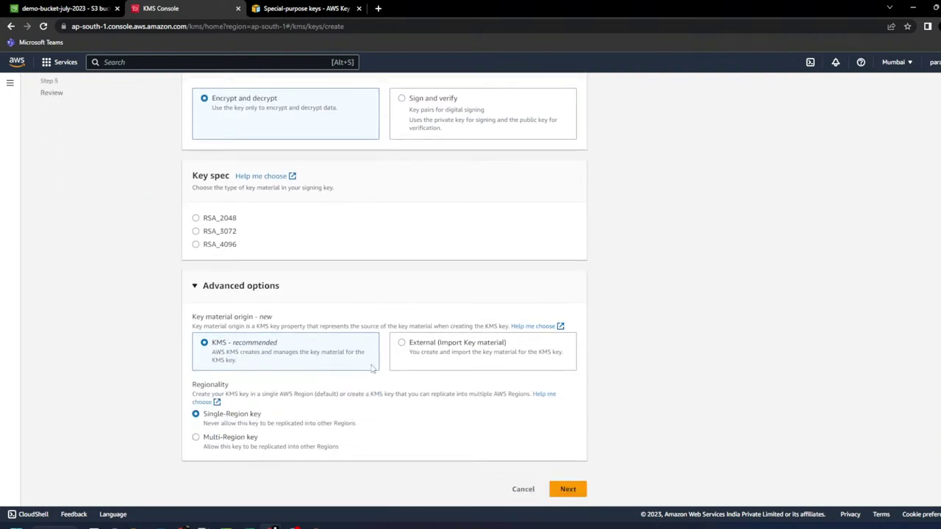
pyautogui.scroll(3, 391, 374)
pyautogui.scroll(-1, 271, 248)
pyautogui.scroll(1, 227, 227)
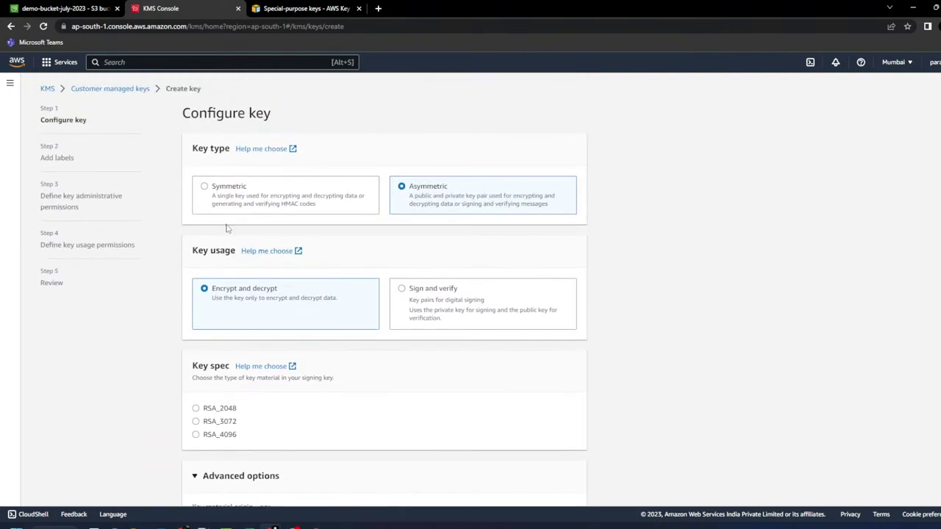
# - Switch the key type to Symmetric and examine its key usage choices, including Generate and verify MAC, and its advanced options
pyautogui.click(205, 186)
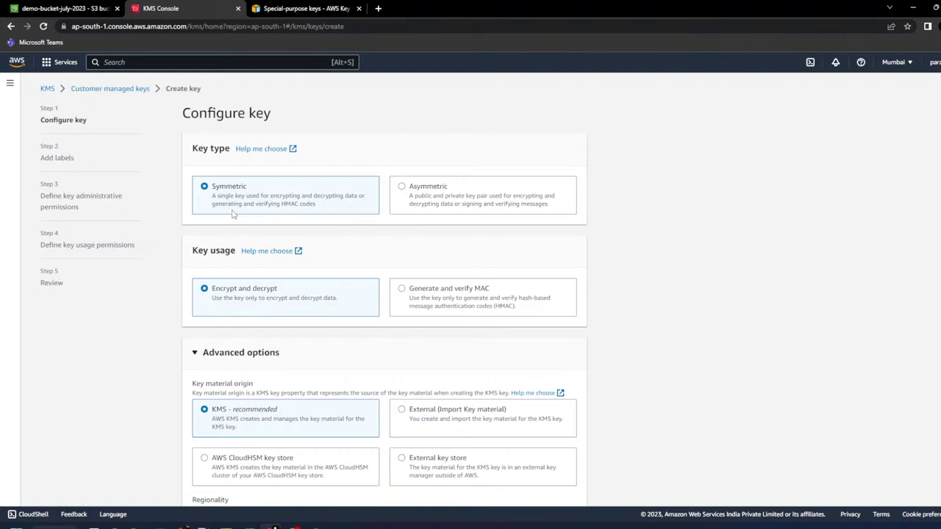
pyautogui.scroll(-1, 233, 213)
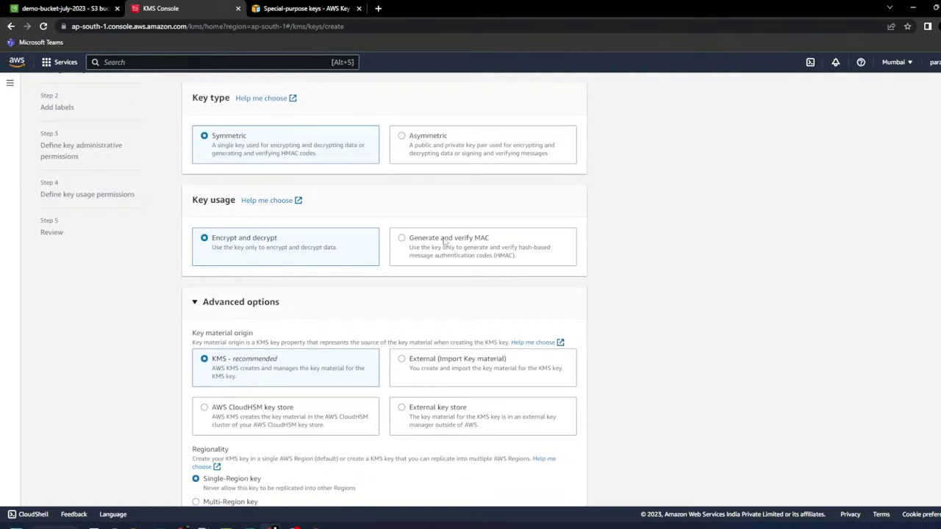
pyautogui.click(401, 237)
pyautogui.click(205, 239)
pyautogui.scroll(-1, 250, 325)
pyautogui.scroll(1, 265, 327)
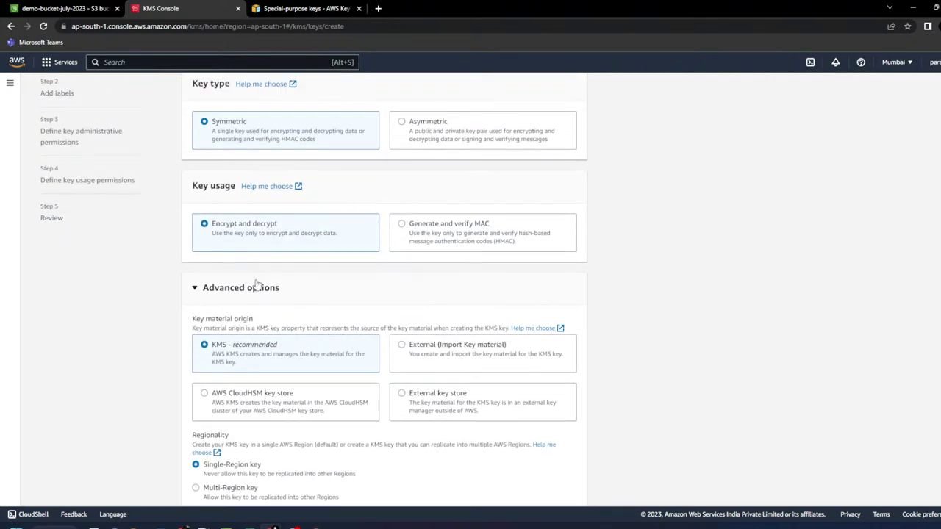
pyautogui.click(257, 286)
pyautogui.click(263, 362)
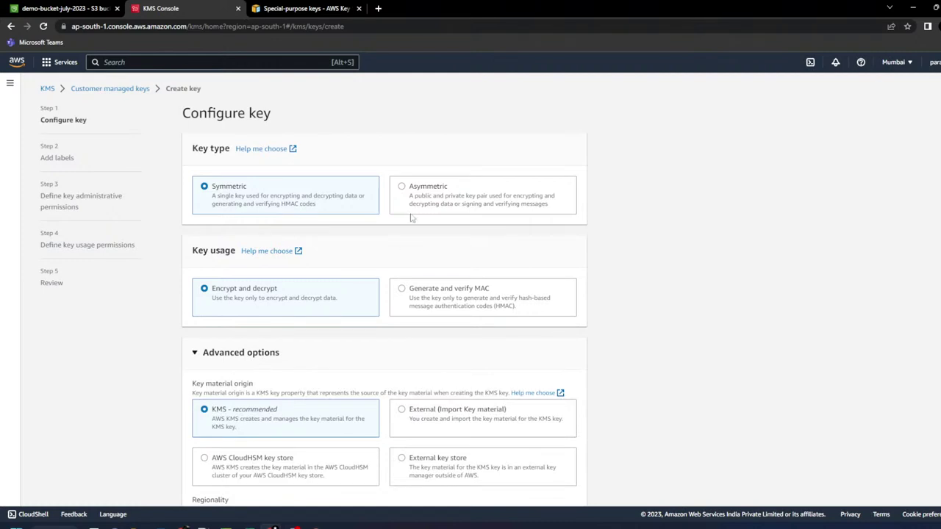
# - Set the key type back to Asymmetric, review its options once more, and cancel the key creation
pyautogui.click(403, 188)
pyautogui.scroll(-1, 355, 287)
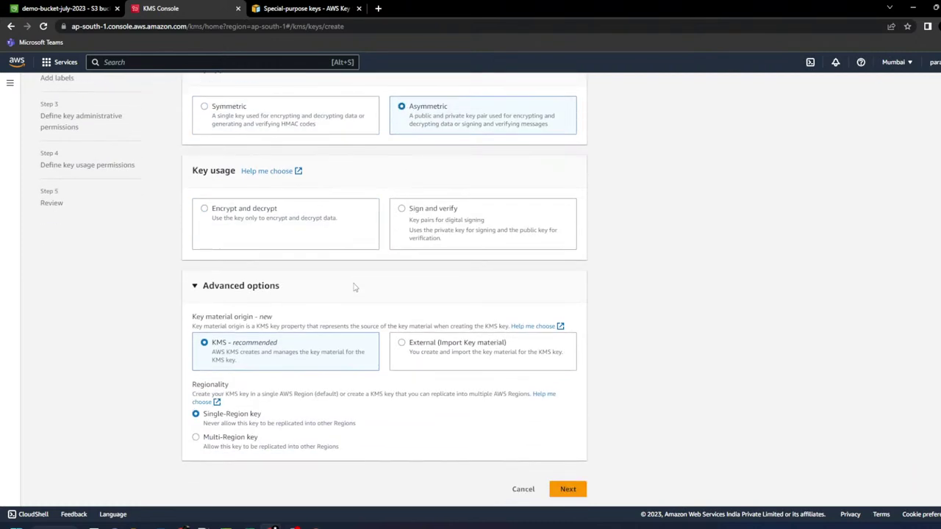
pyautogui.scroll(1, 301, 359)
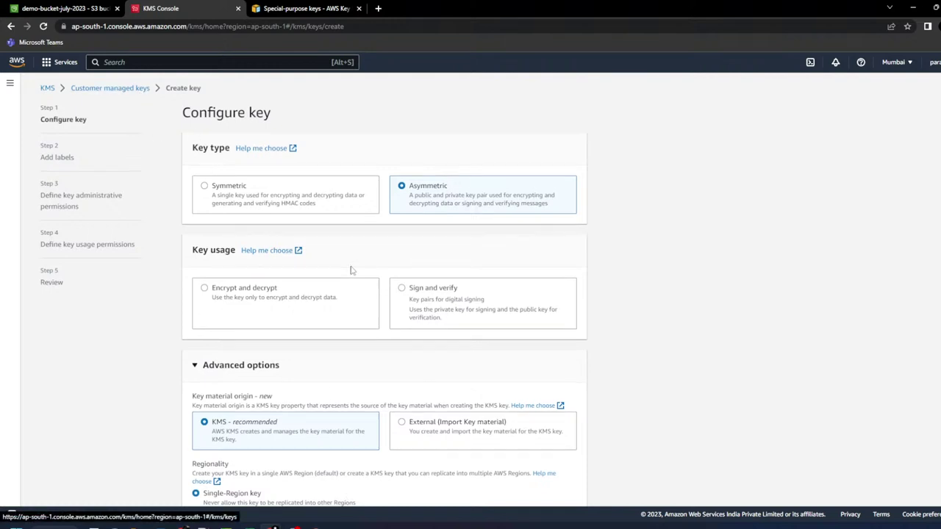
pyautogui.scroll(-1, 351, 269)
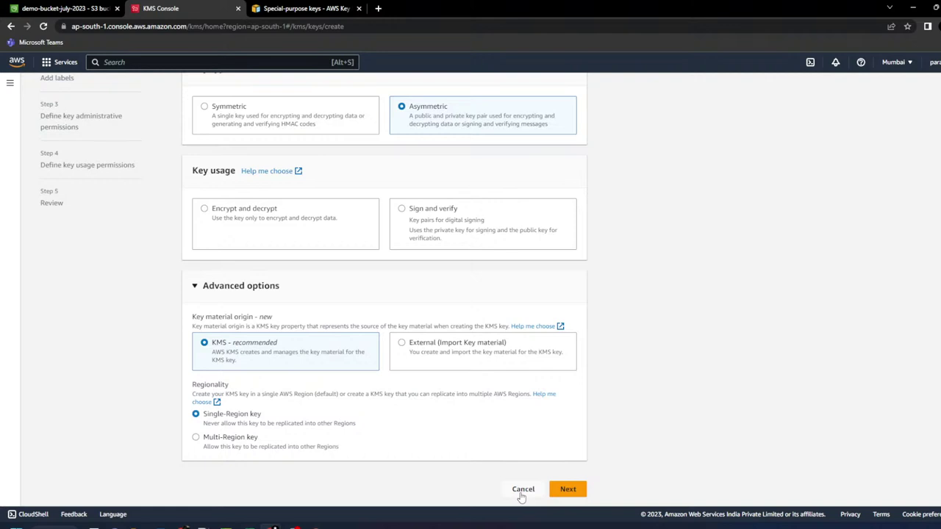
pyautogui.click(523, 490)
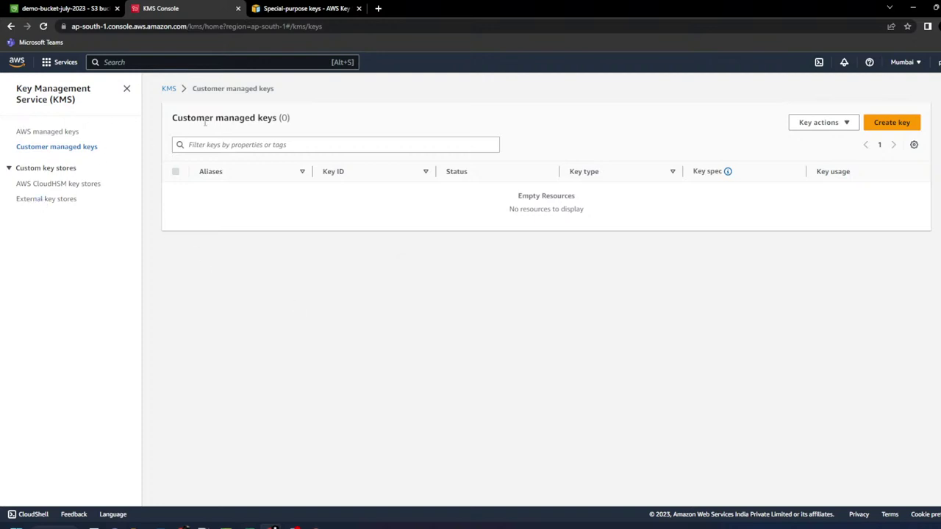
# - Highlight the Customer managed keys heading and the Empty Resources text in the key list to point them out
pyautogui.moveTo(180, 119); pyautogui.dragTo(282, 117)
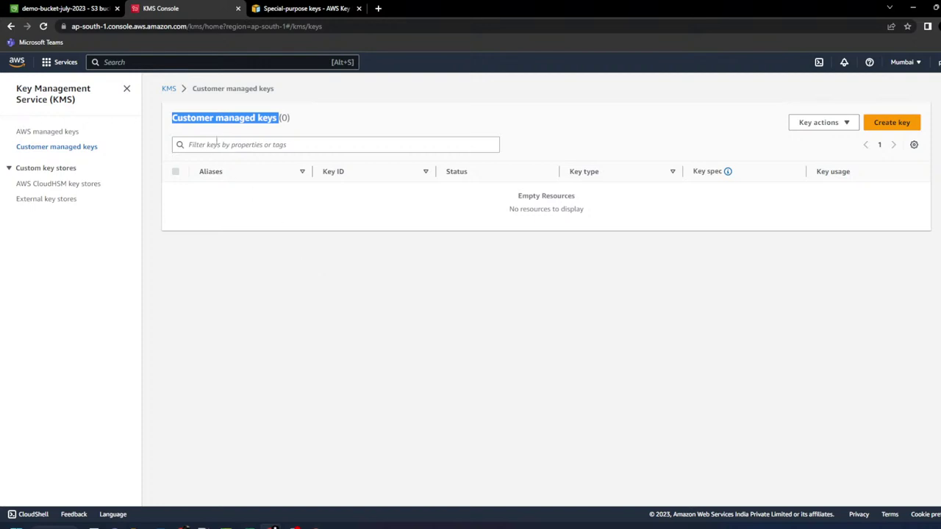
pyautogui.tripleClick(195, 118)
pyautogui.moveTo(519, 195); pyautogui.dragTo(579, 197)
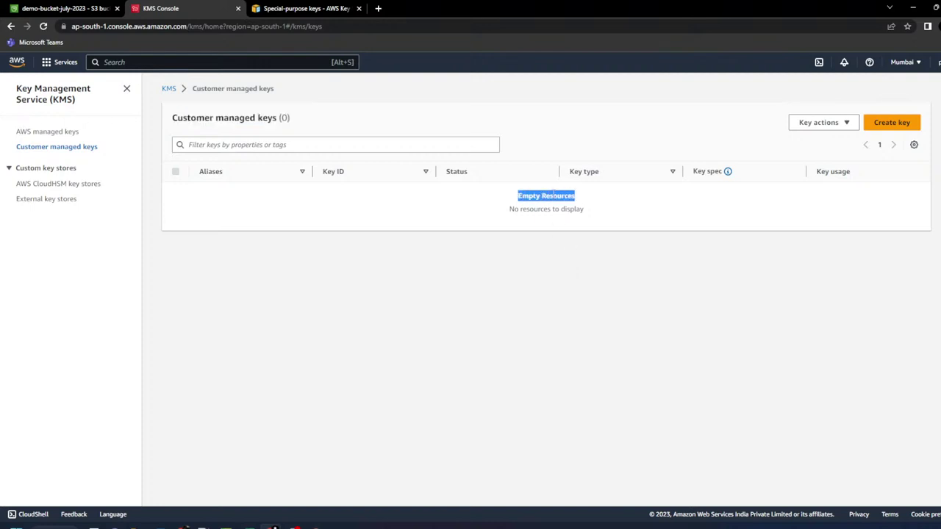
pyautogui.click(553, 243)
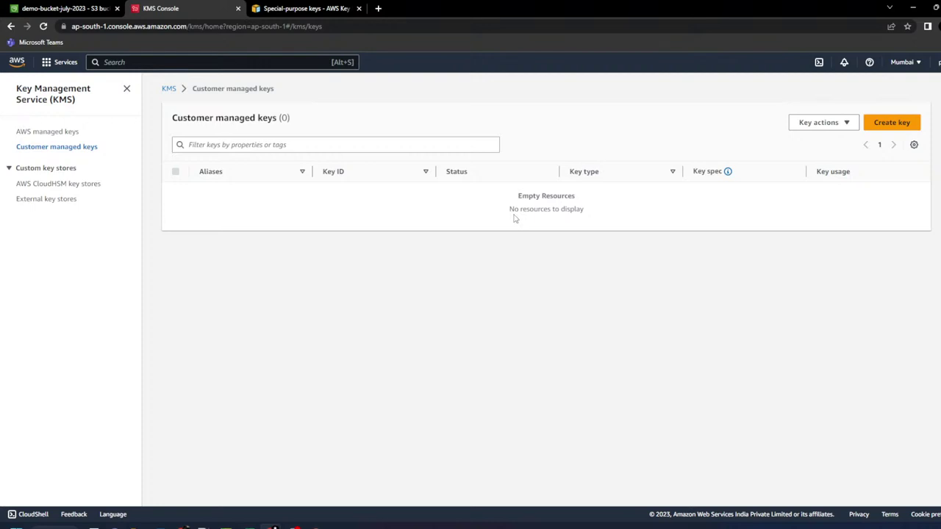
# - Search the web for "kms key charges" from the documentation page and open the AWS Key Management Service pricing page
pyautogui.click(336, 8)
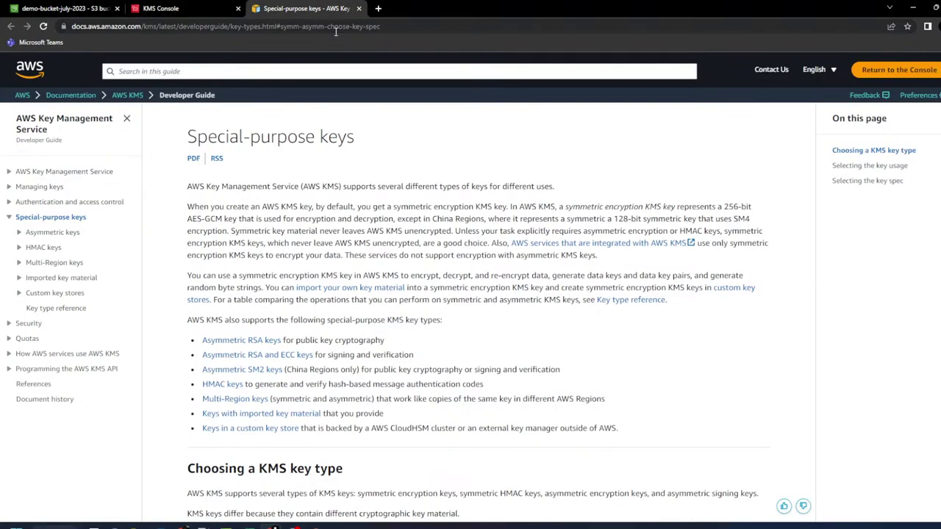
pyautogui.click(336, 27)
pyautogui.write('kms k')
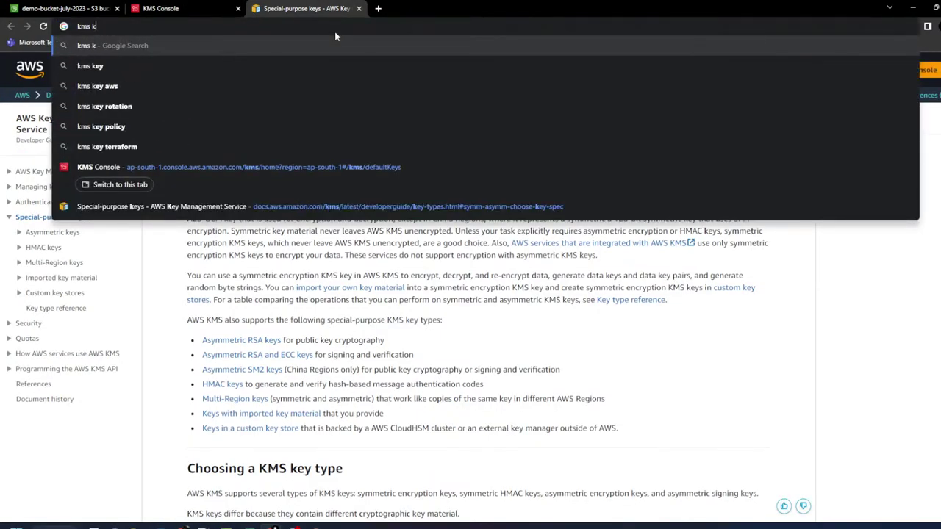
pyautogui.write('ey')
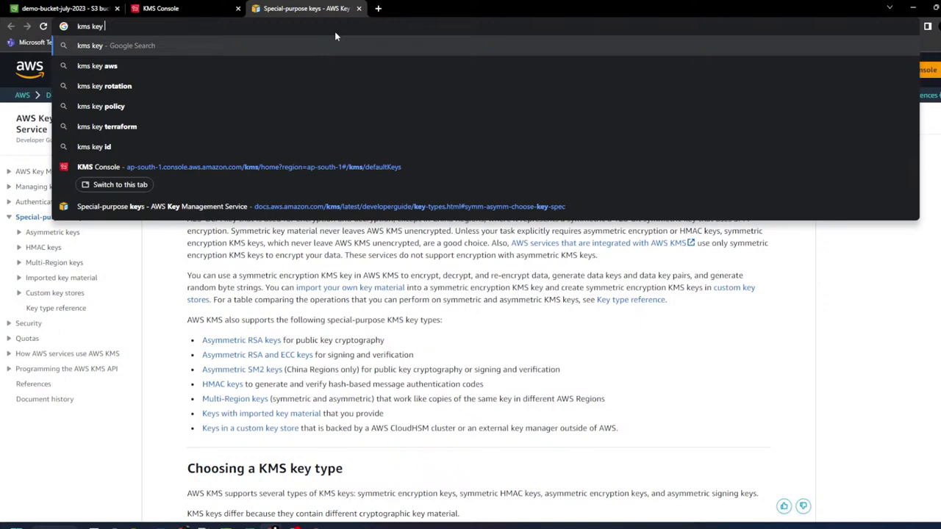
pyautogui.write(' charges')
pyautogui.press('Return')
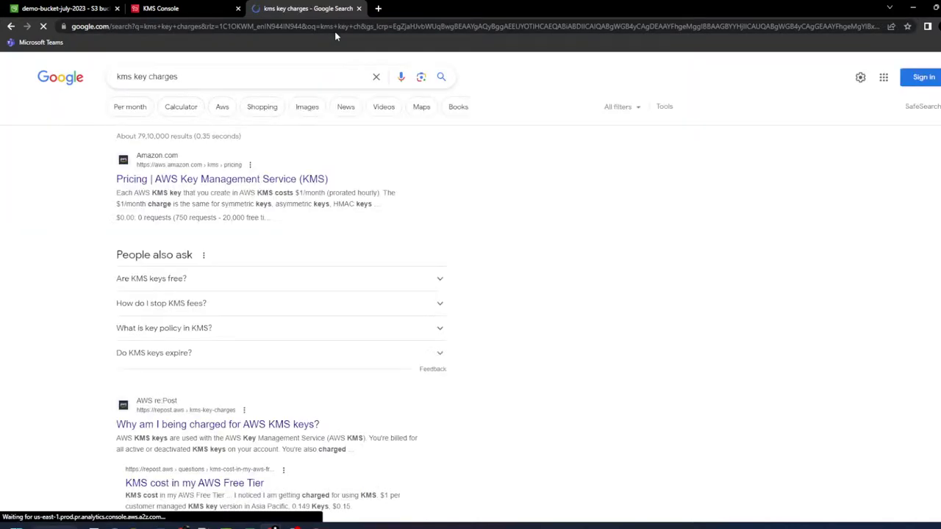
pyautogui.click(185, 184)
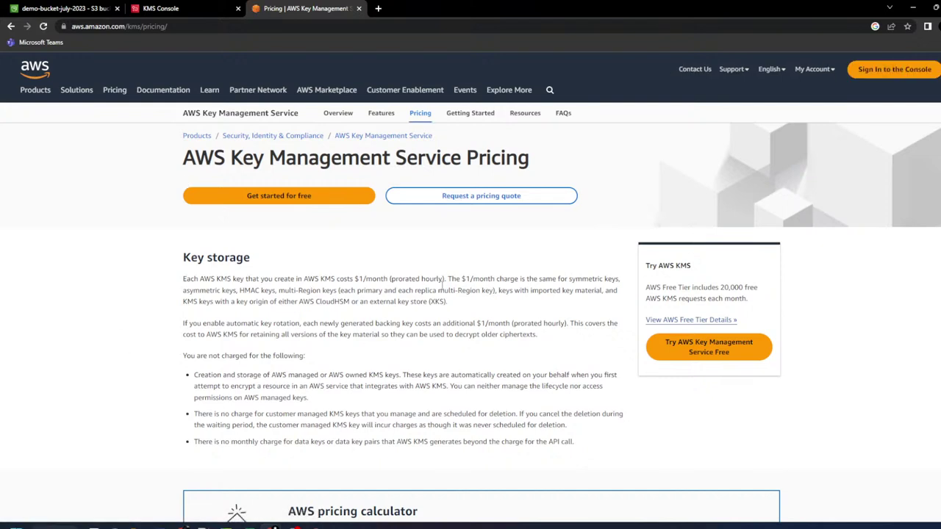
# - Highlight the $1/month charge in the key storage section and examine the key usage request prices below it
pyautogui.moveTo(460, 280); pyautogui.dragTo(522, 288)
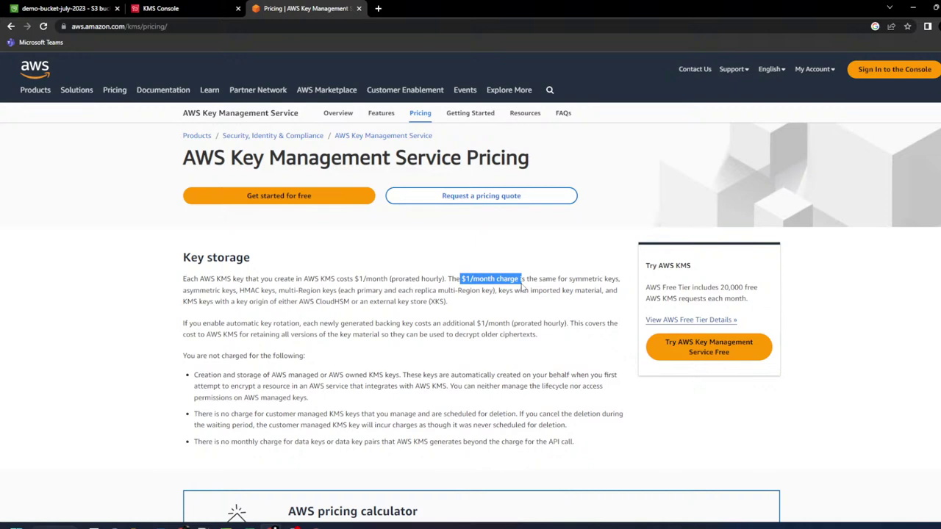
pyautogui.scroll(-2, 522, 289)
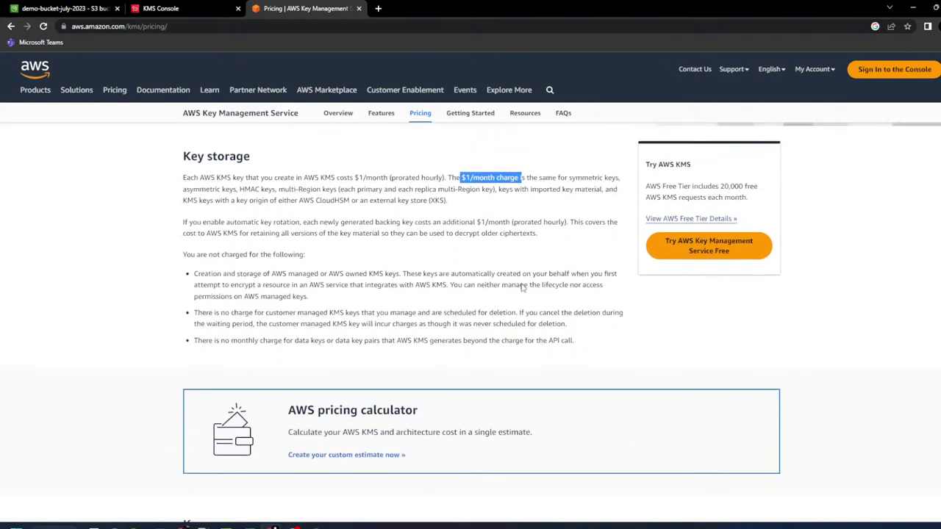
pyautogui.scroll(-4, 527, 280)
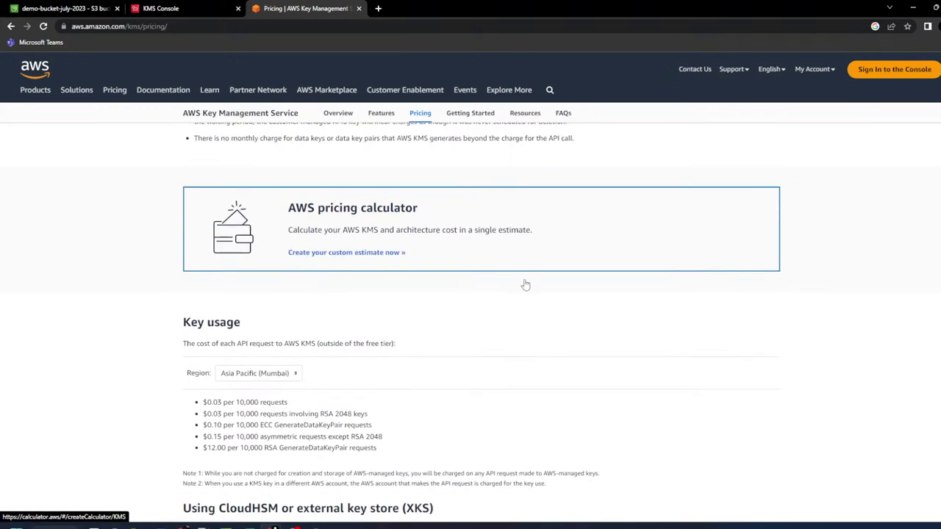
pyautogui.scroll(-1, 525, 284)
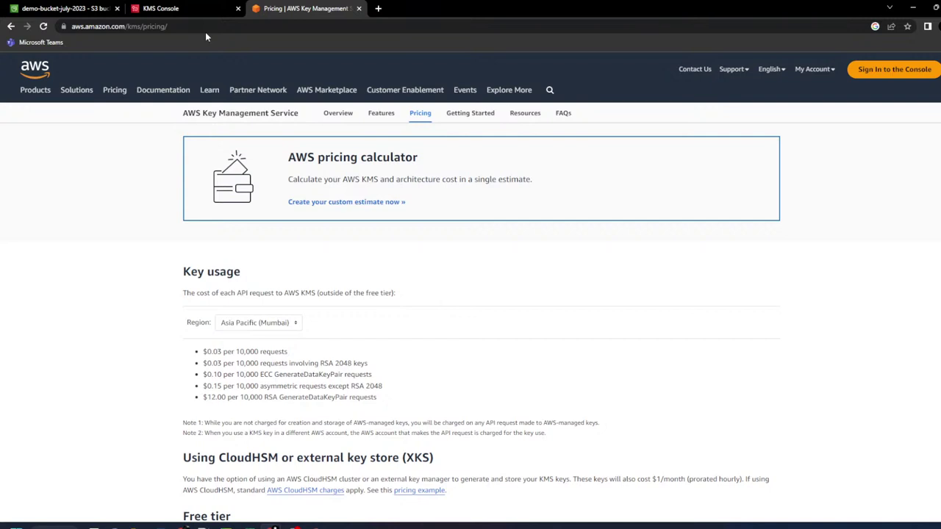
# - Return to the KMS console and point out the "No resources to display" text and the Customer managed keys entry
pyautogui.click(170, 8)
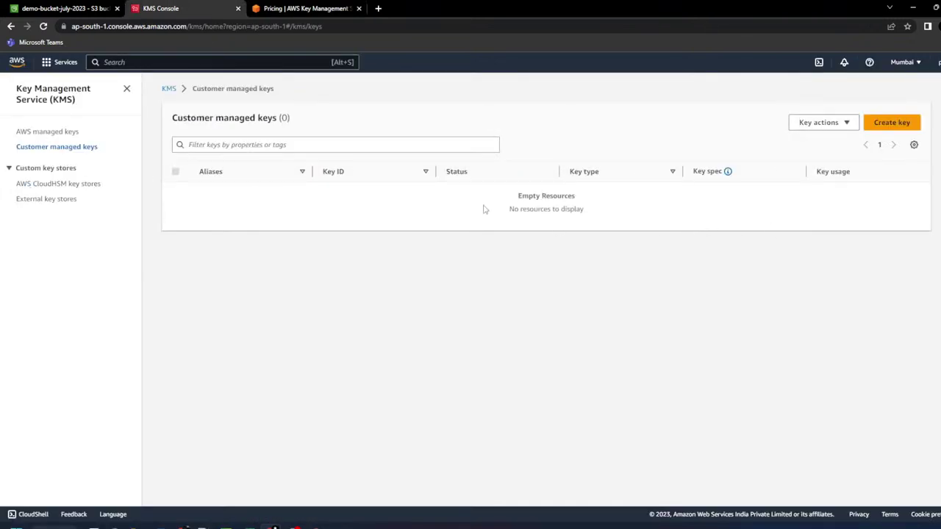
pyautogui.moveTo(509, 209); pyautogui.dragTo(579, 209)
pyautogui.click(286, 285)
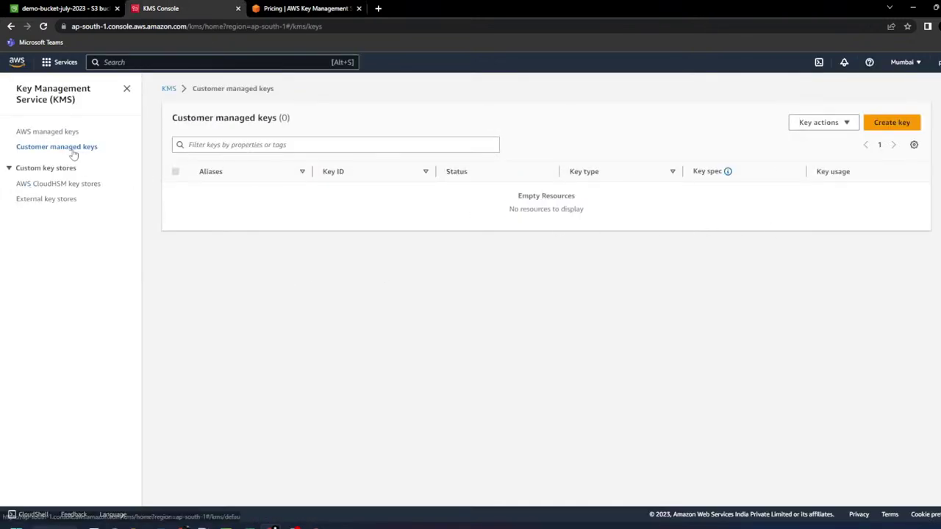
pyautogui.moveTo(110, 162); pyautogui.dragTo(18, 149)
pyautogui.click(337, 271)
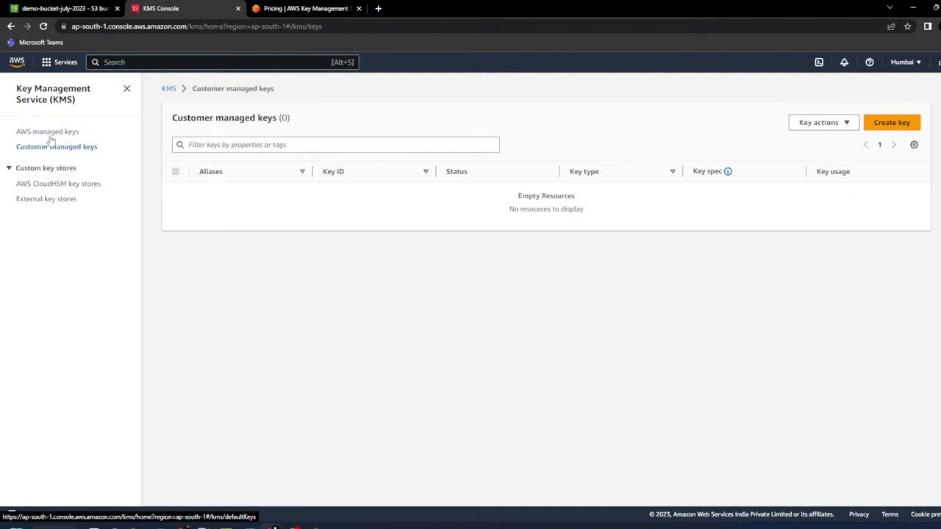
# - Switch to the S3 Encryption slide show in PowerPoint, draw an arrow to Managed Keys, and box SSE-KMS and Key Management Service
pyautogui.moveTo(314, 526)
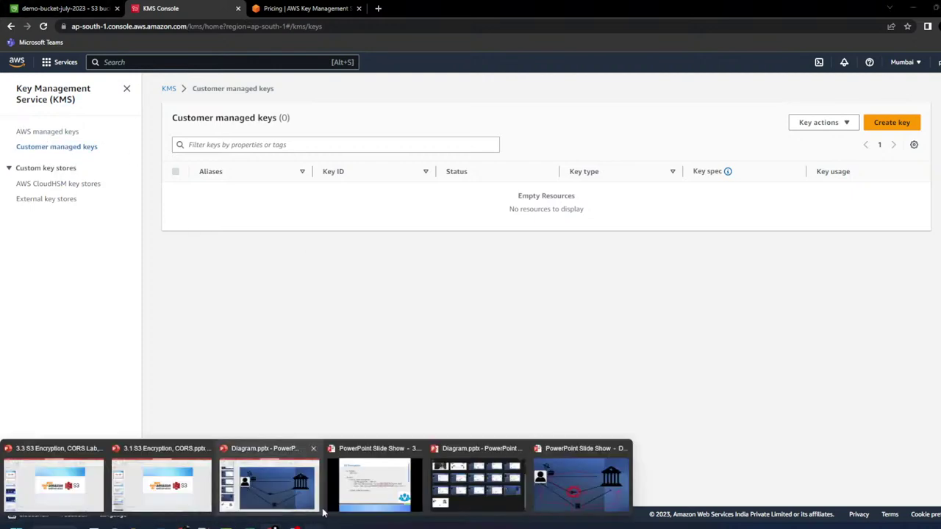
pyautogui.click(375, 485)
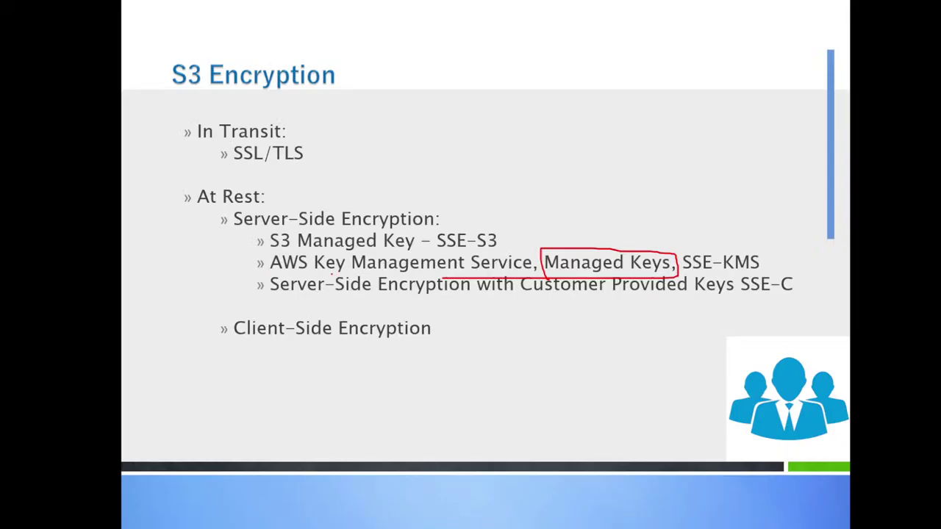
pyautogui.moveTo(598, 179)
pyautogui.mouseDown()
pyautogui.moveTo(604, 231)
pyautogui.moveTo(616, 243)
pyautogui.moveTo(637, 208)
pyautogui.mouseUp()
pyautogui.moveTo(683, 276)
pyautogui.mouseDown()
pyautogui.moveTo(763, 276)
pyautogui.moveTo(776, 245)
pyautogui.moveTo(700, 242)
pyautogui.moveTo(681, 268)
pyautogui.mouseUp()
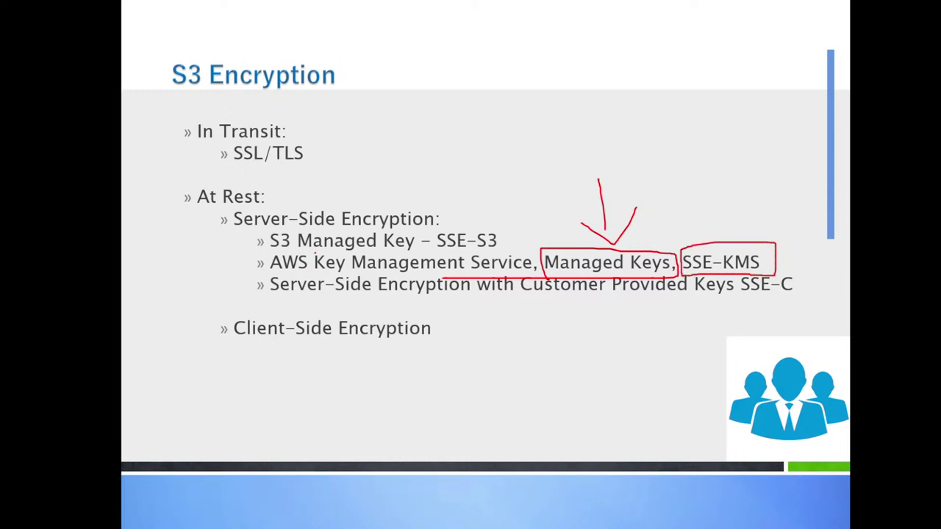
pyautogui.moveTo(313, 276)
pyautogui.mouseDown()
pyautogui.moveTo(514, 276)
pyautogui.moveTo(535, 267)
pyautogui.moveTo(484, 247)
pyautogui.moveTo(298, 248)
pyautogui.mouseUp()
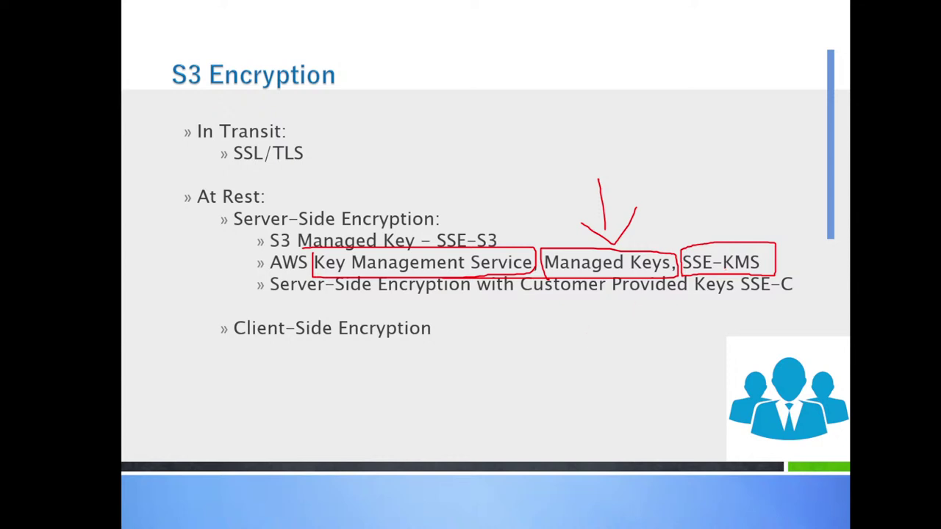
# - Erase all ink from the S3 Encryption slide and draw a bent arrow pointing at the S3 Managed Key - SSE-S3 line
pyautogui.click(173, 521)
pyautogui.click(168, 495)
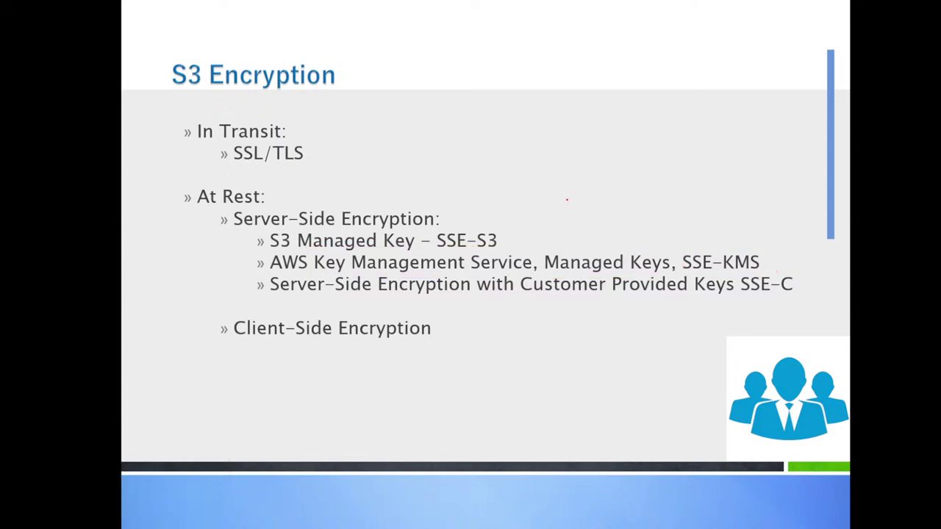
pyautogui.moveTo(513, 238); pyautogui.dragTo(615, 153)
pyautogui.moveTo(574, 194); pyautogui.dragTo(565, 235)
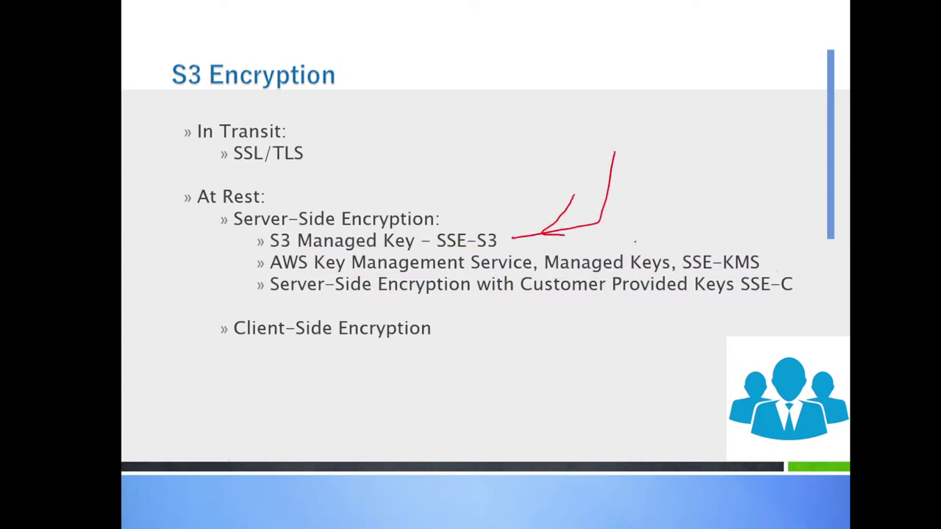
# - Draw an arrow on the slide pointing at the AWS Key Management Service, Managed Keys, SSE-KMS line
pyautogui.moveTo(634, 257)
pyautogui.mouseDown()
pyautogui.moveTo(669, 250)
pyautogui.moveTo(714, 163)
pyautogui.mouseUp()
pyautogui.moveTo(696, 214); pyautogui.dragTo(726, 222)
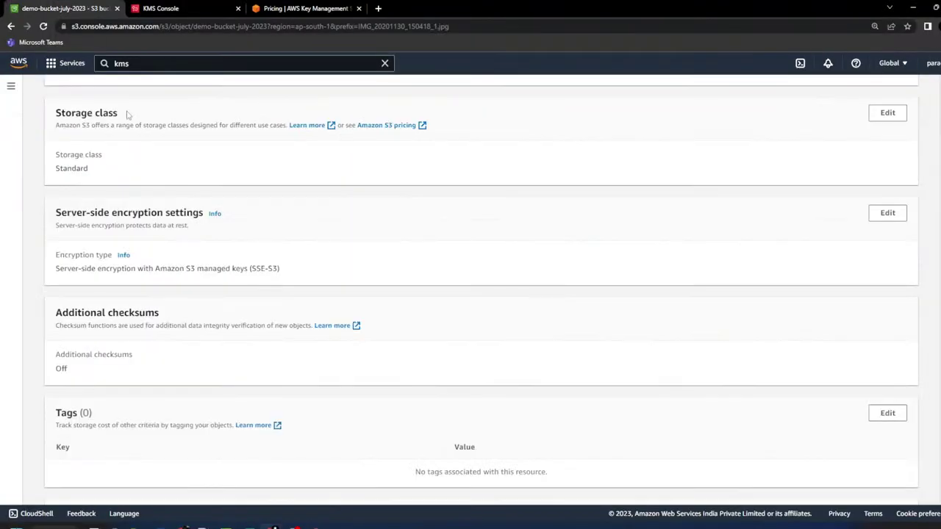
# - Switch to the S3 console in the browser, start an upload to demo-bucket-july-2023 and add the wallpapertip_desktop wallpaper image
pyautogui.scroll(5, 224, 368)
pyautogui.scroll(4, 224, 367)
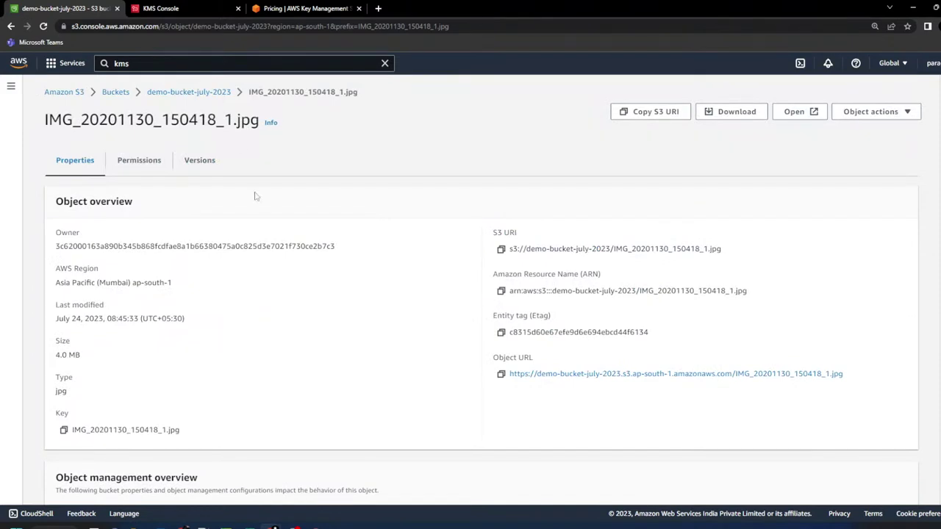
pyautogui.click(213, 93)
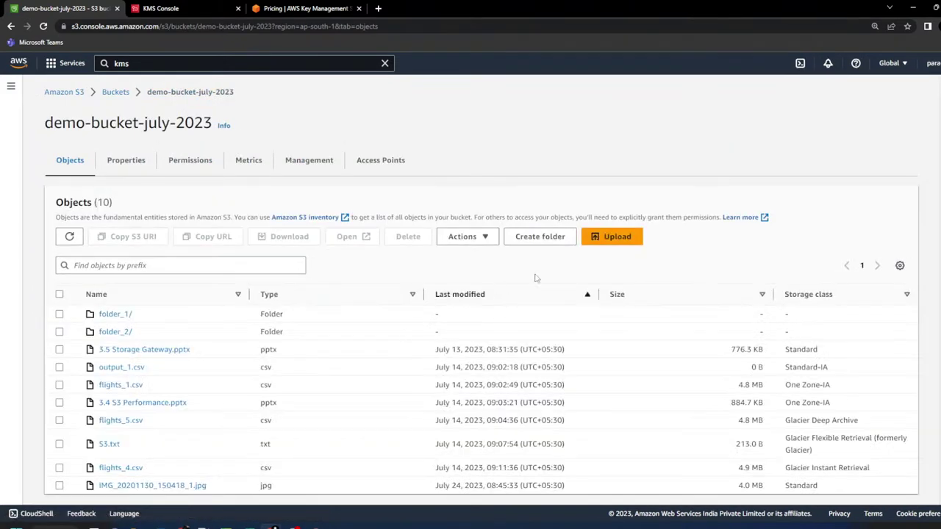
pyautogui.click(596, 244)
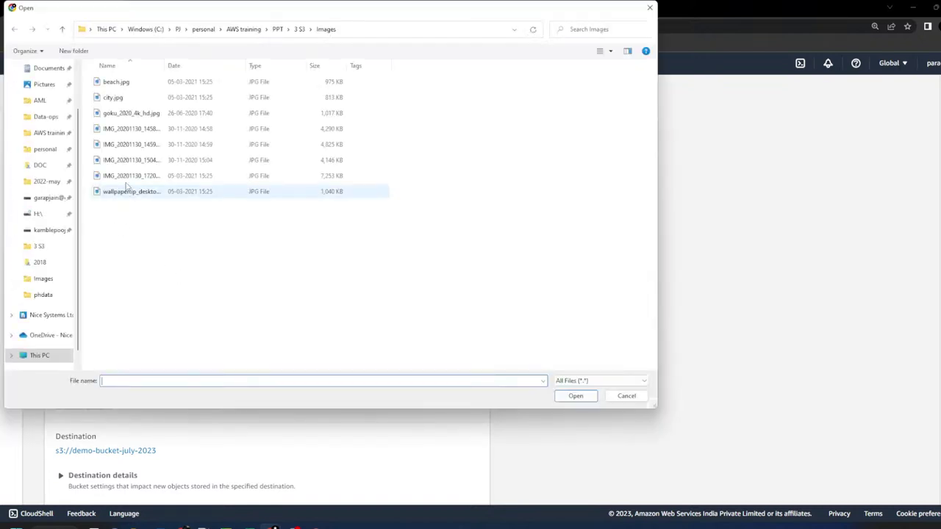
pyautogui.click(129, 175)
pyautogui.click(136, 192)
pyautogui.click(576, 396)
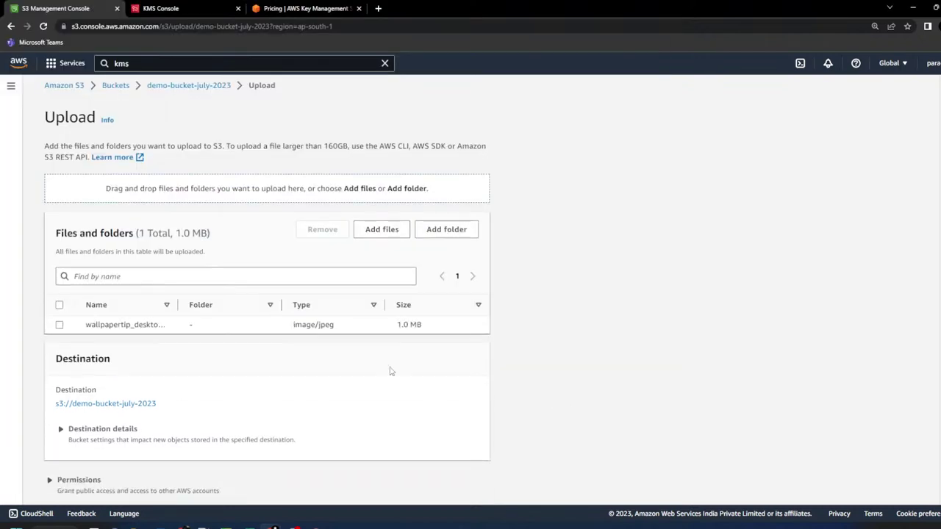
# - In the upload properties, specify an encryption key, override the bucket's default encryption settings and choose SSE-KMS as the encryption type
pyautogui.scroll(-2, 388, 370)
pyautogui.click(94, 463)
pyautogui.scroll(-8, 610, 381)
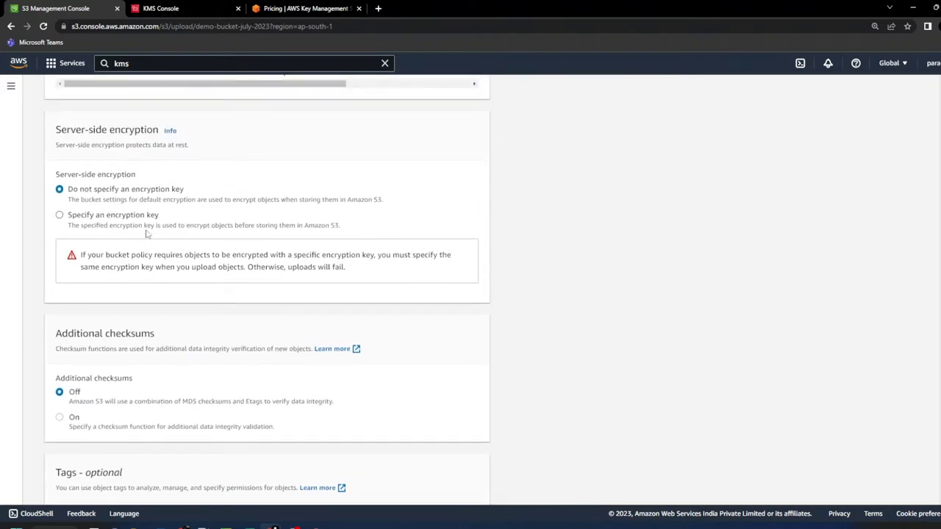
pyautogui.click(82, 217)
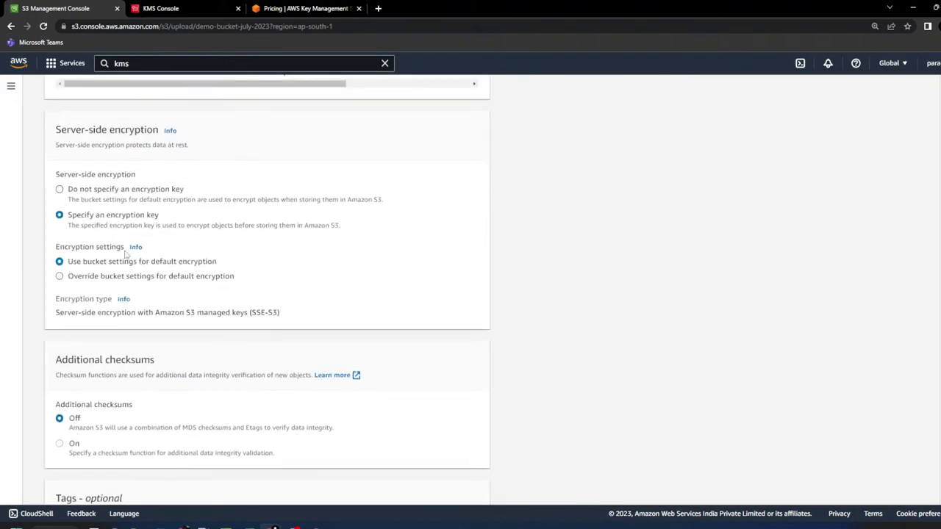
pyautogui.moveTo(96, 215); pyautogui.dragTo(175, 211)
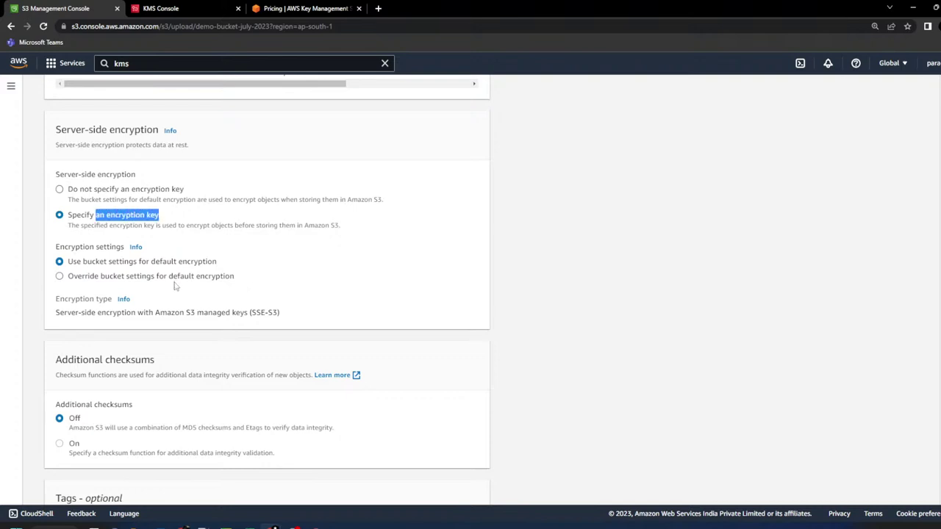
pyautogui.click(152, 278)
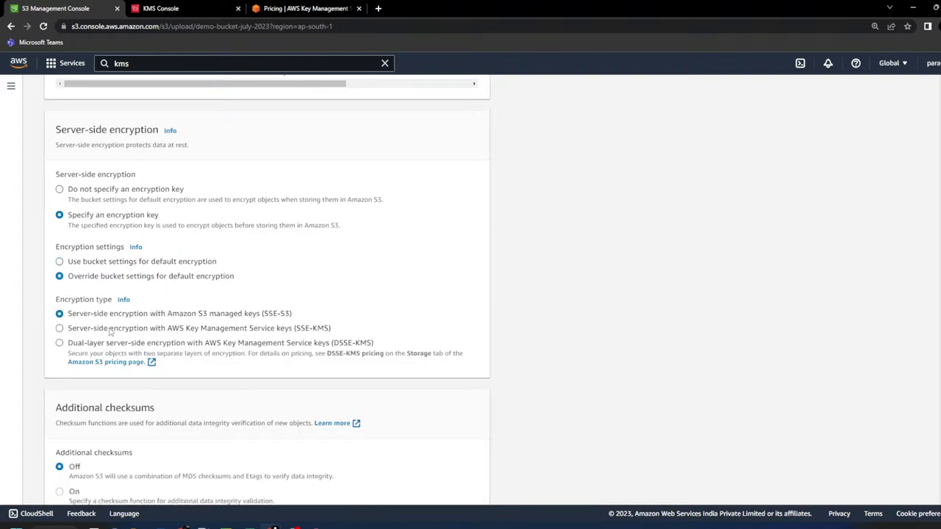
pyautogui.moveTo(68, 328); pyautogui.dragTo(335, 330)
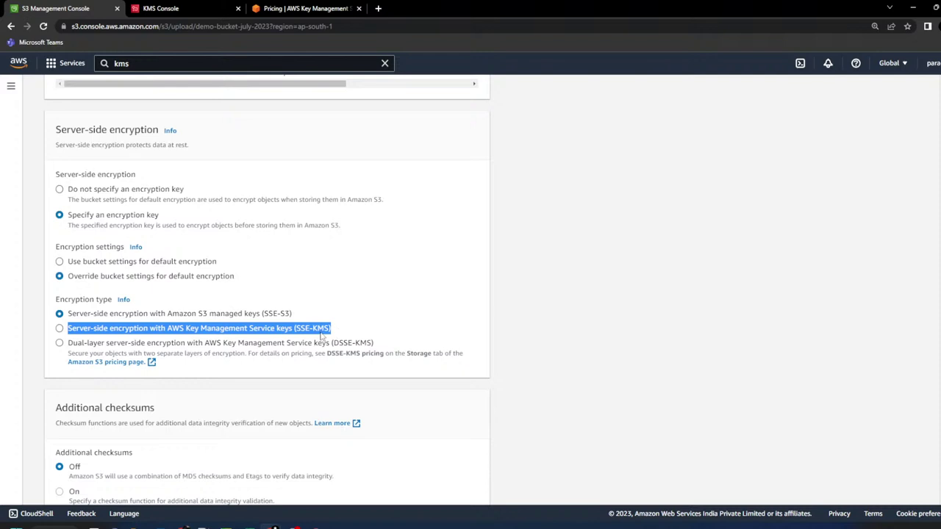
pyautogui.click(303, 330)
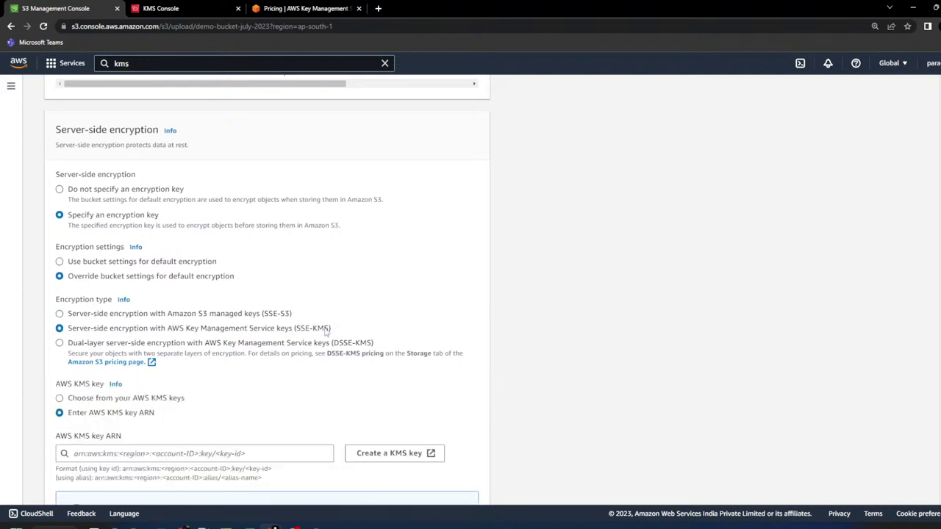
# - Compare choosing from your AWS KMS keys with entering an AWS KMS key ARN, including the list of available keys
pyautogui.scroll(-3, 326, 333)
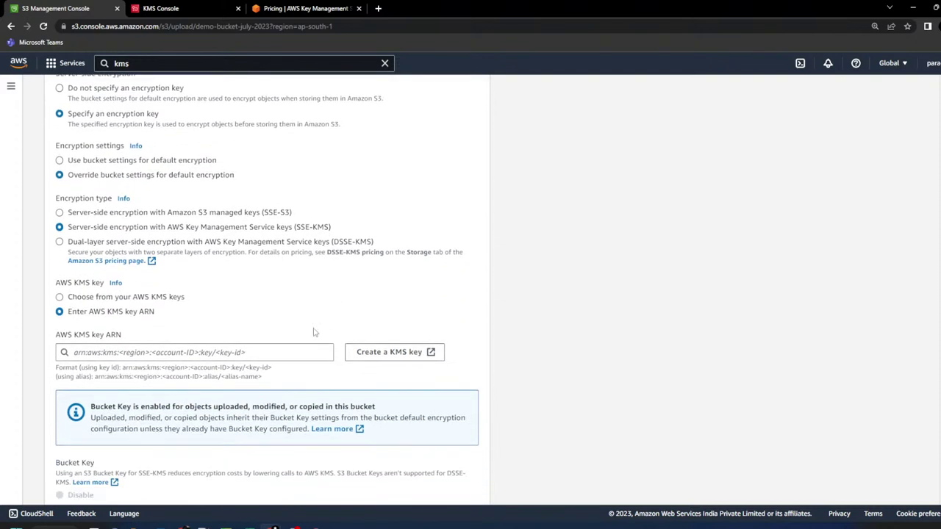
pyautogui.click(114, 297)
pyautogui.click(113, 312)
pyautogui.click(121, 300)
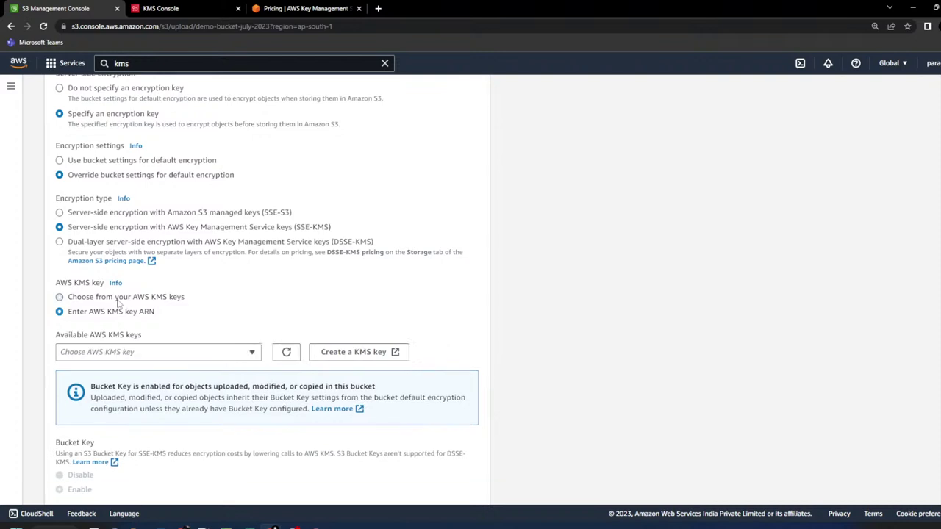
pyautogui.moveTo(59, 283); pyautogui.dragTo(105, 294)
pyautogui.click(122, 355)
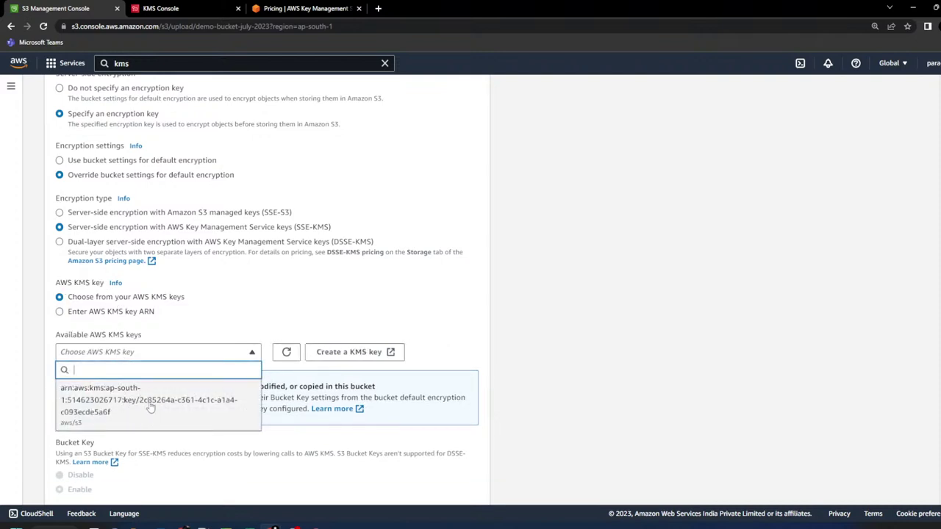
pyautogui.click(114, 312)
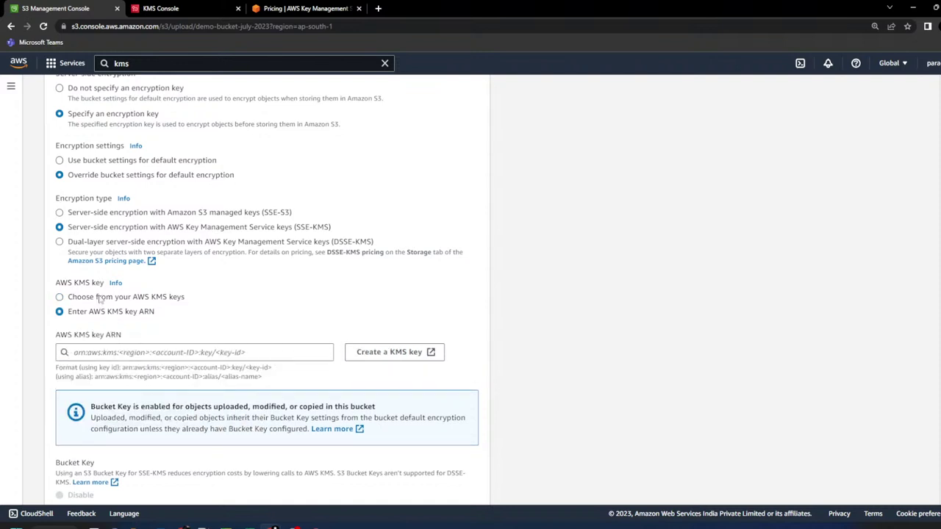
pyautogui.click(99, 298)
pyautogui.click(111, 353)
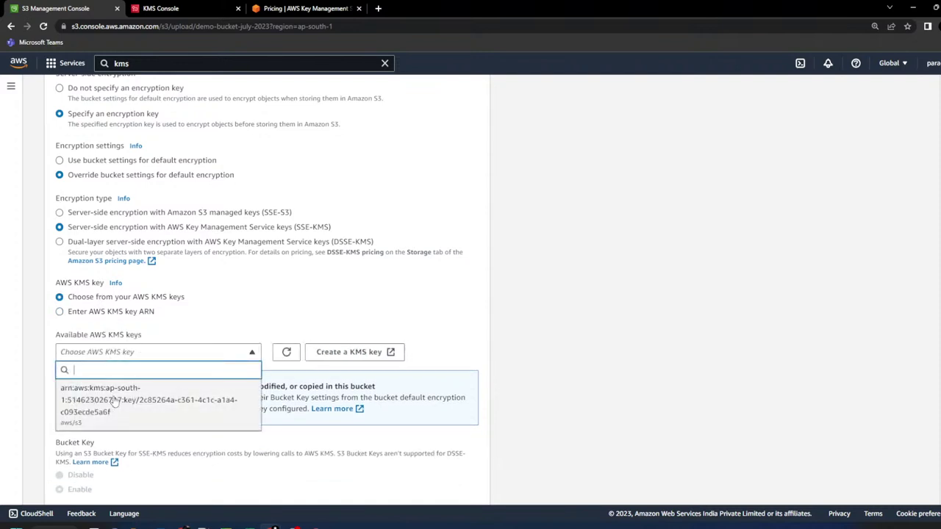
pyautogui.click(103, 312)
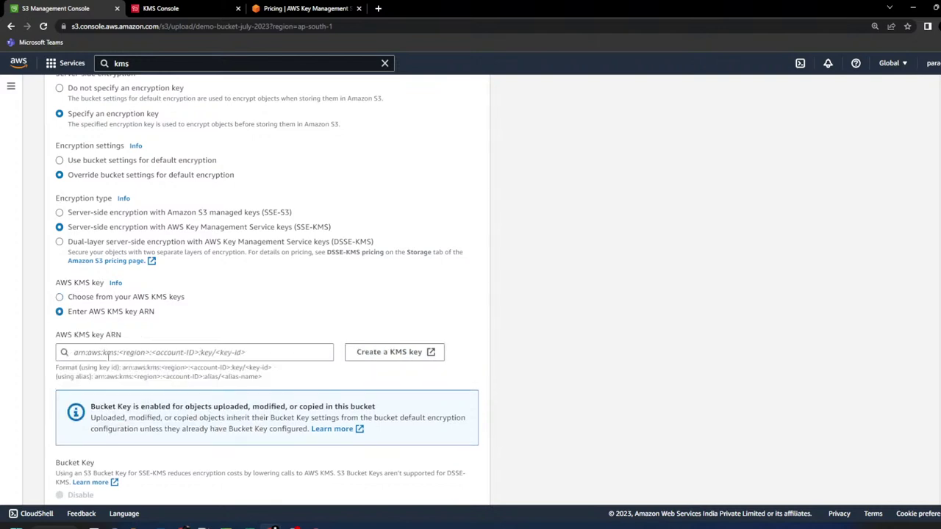
pyautogui.click(102, 298)
pyautogui.click(106, 312)
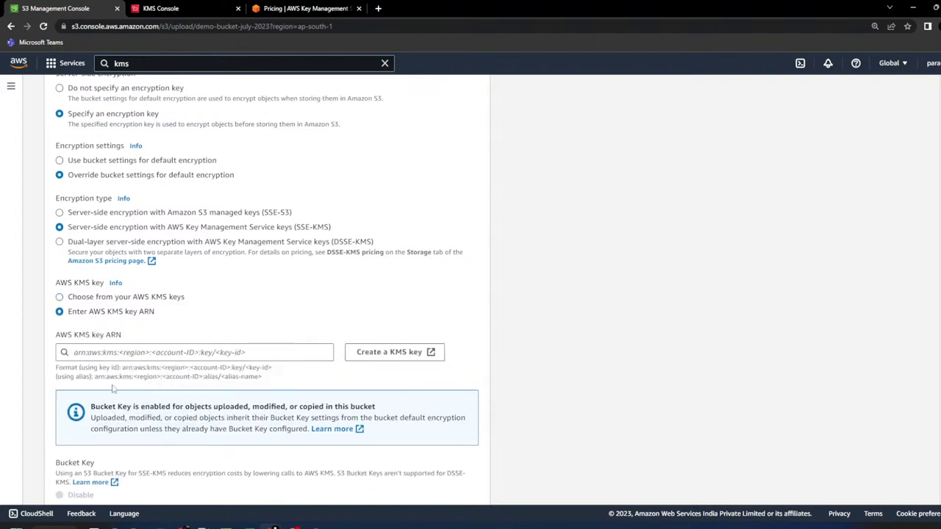
pyautogui.click(123, 351)
# - Choose from your AWS KMS keys and select the aws/s3 key for the upload
pyautogui.click(99, 298)
pyautogui.click(111, 353)
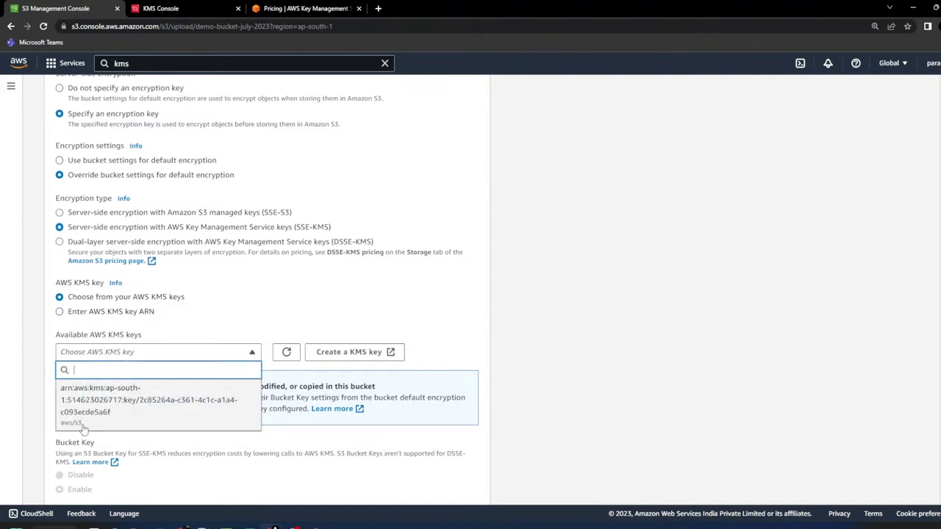
pyautogui.click(116, 412)
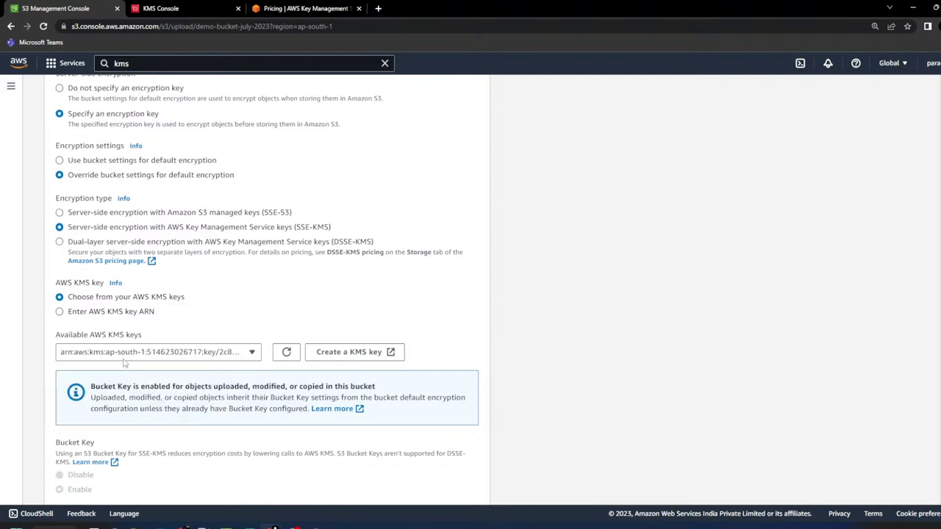
pyautogui.click(150, 360)
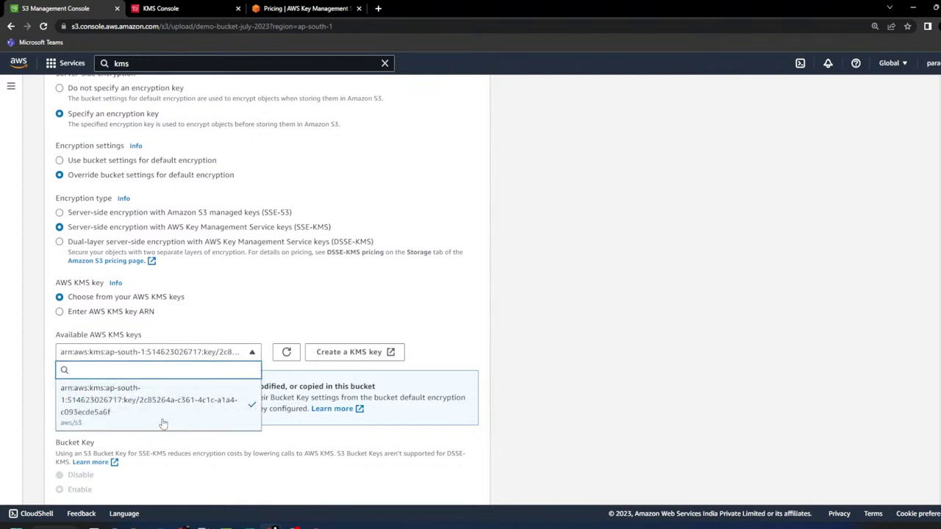
pyautogui.click(231, 325)
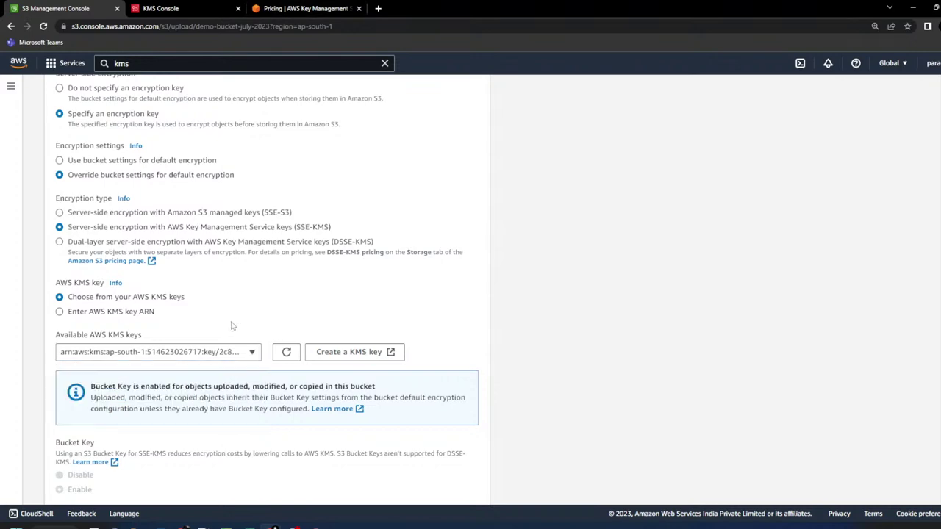
# - Upload the wallpaper image to the bucket and close the upload status page
pyautogui.scroll(-6, 238, 325)
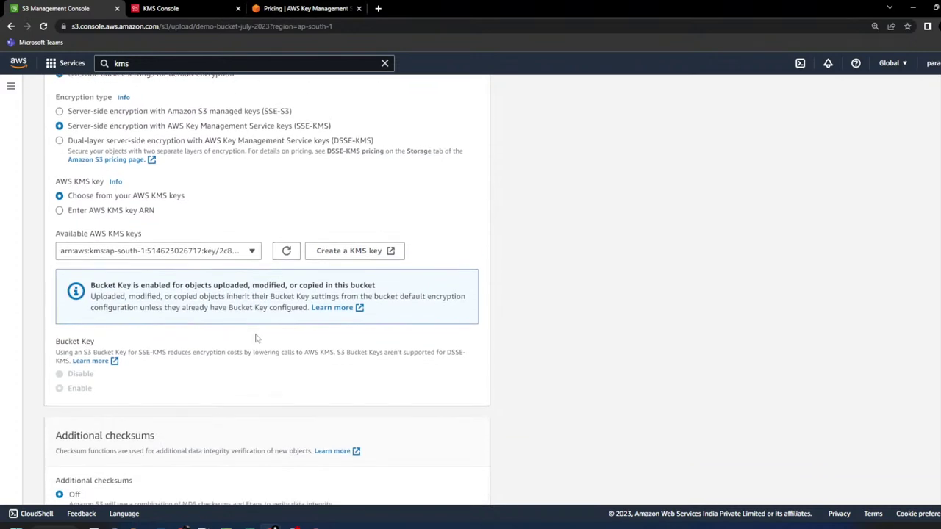
pyautogui.click(462, 485)
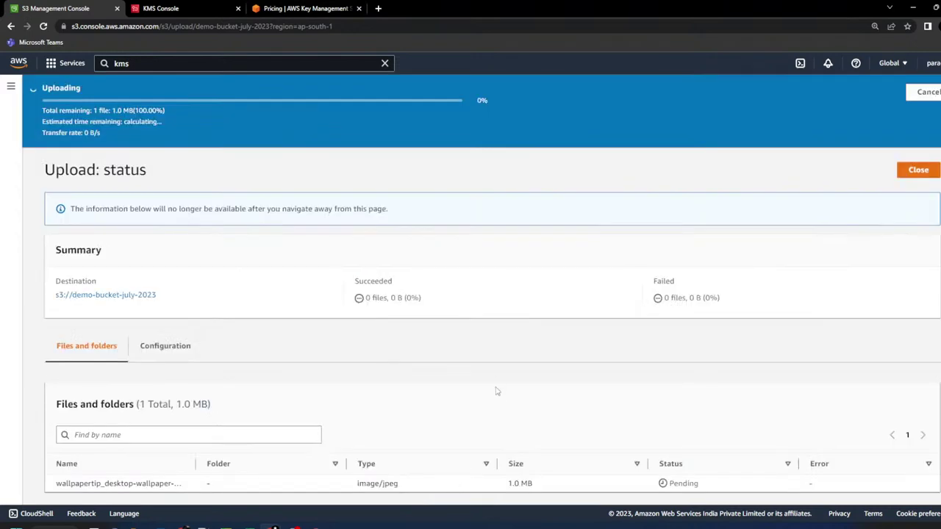
pyautogui.click(925, 139)
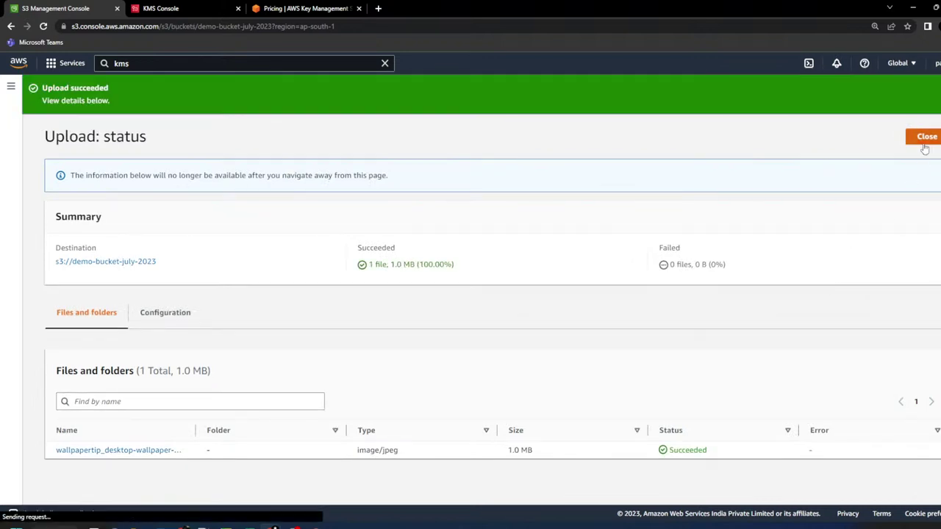
# - Sort the bucket's objects newest first and open the wallpaper image's properties at its server-side encryption settings
pyautogui.click(528, 302)
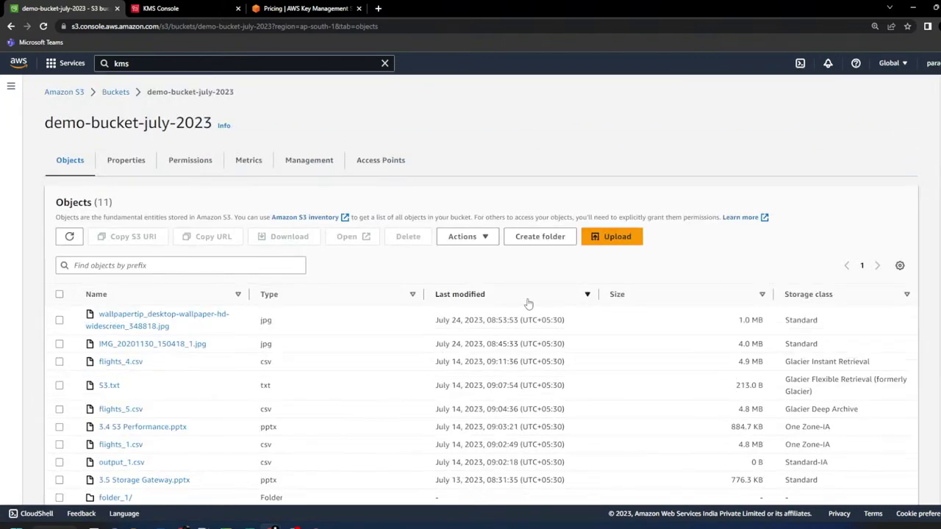
pyautogui.click(147, 331)
pyautogui.scroll(-6, 192, 428)
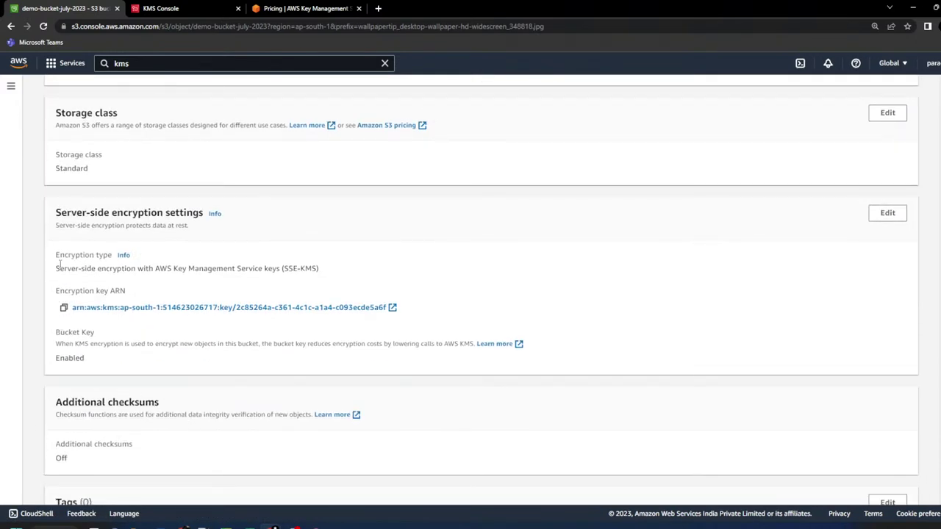
# - Highlight the wallpaper object's SSE-KMS encryption type and its encryption key ARN
pyautogui.moveTo(59, 263); pyautogui.dragTo(267, 359)
pyautogui.click(231, 353)
pyautogui.moveTo(326, 273); pyautogui.dragTo(50, 264)
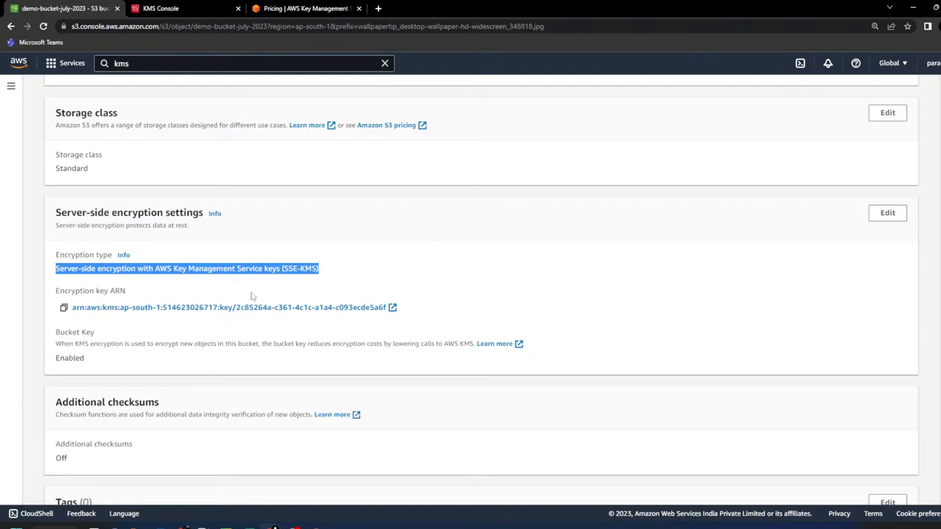
pyautogui.click(290, 274)
pyautogui.moveTo(289, 272); pyautogui.dragTo(306, 271)
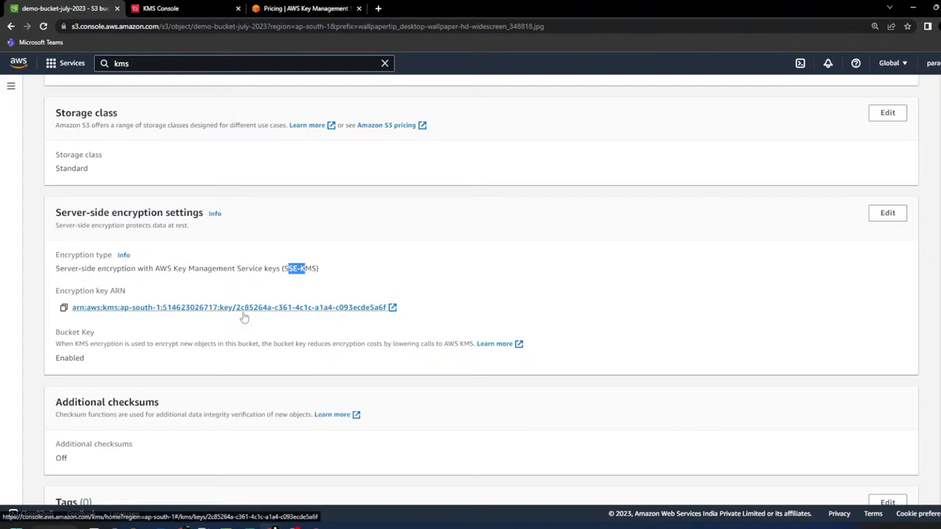
pyautogui.moveTo(73, 307); pyautogui.dragTo(405, 309)
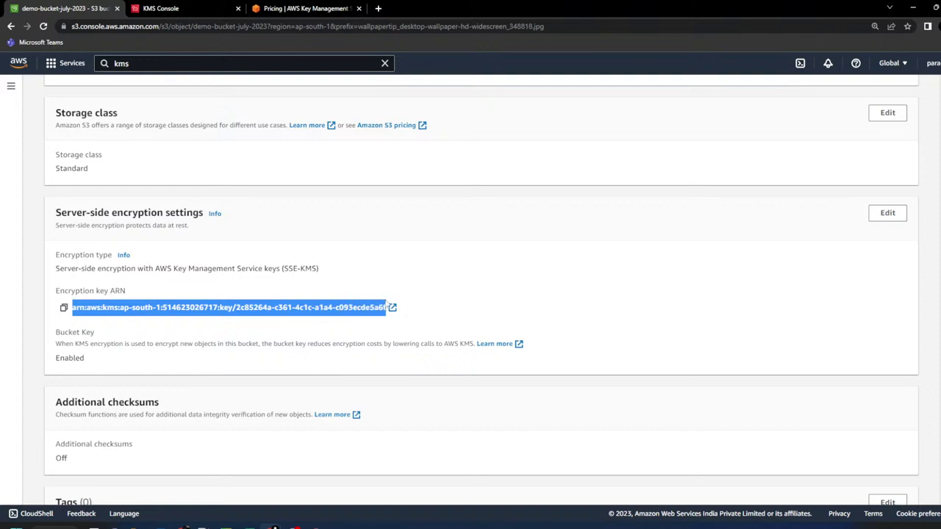
pyautogui.click(286, 353)
# - List the AWS managed keys in the KMS console and compare the aws/s3 key ID with the object's encryption key ARN
pyautogui.click(190, 12)
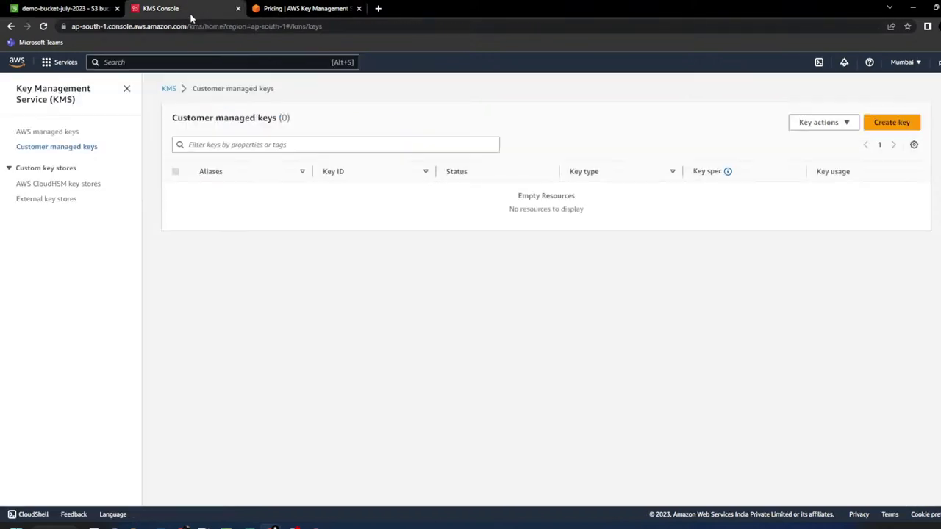
pyautogui.click(42, 135)
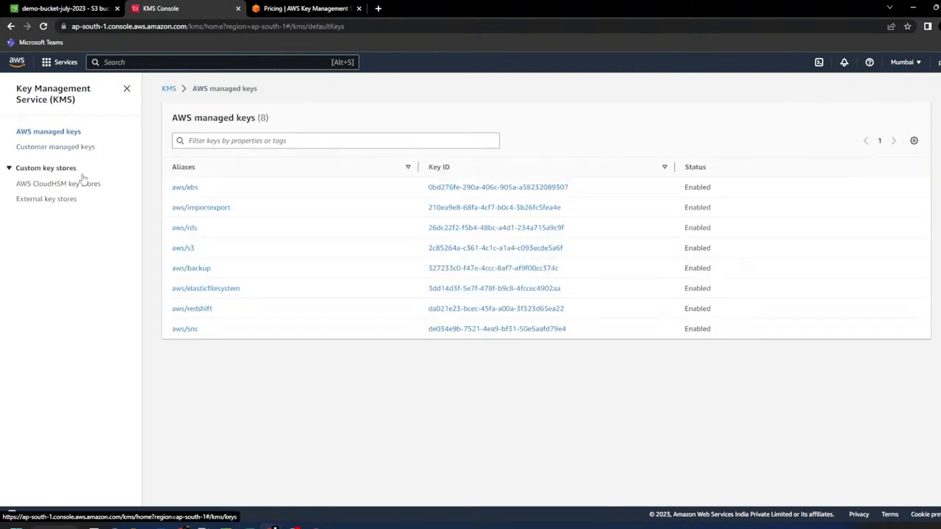
pyautogui.moveTo(588, 250); pyautogui.dragTo(426, 249)
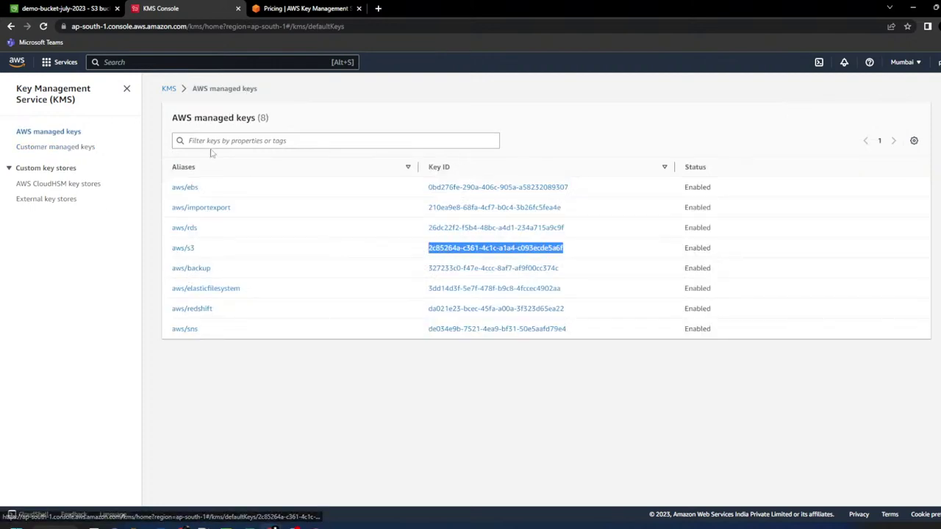
pyautogui.click(84, 7)
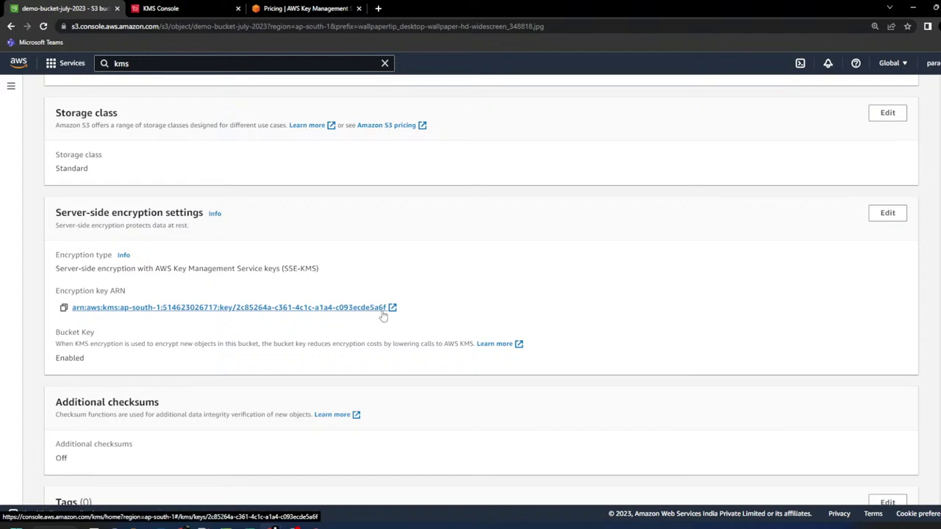
pyautogui.click(205, 6)
pyautogui.moveTo(582, 250); pyautogui.dragTo(405, 250)
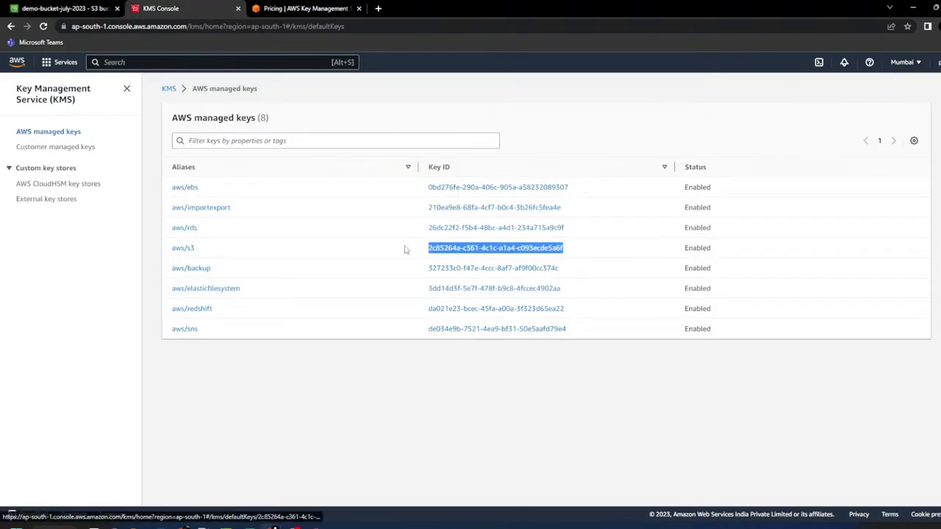
# - Check the AWS KMS keys available for the wallpaper object's server-side encryption, cancel the edit and return to demo-bucket-july-2023
pyautogui.click(65, 8)
pyautogui.click(888, 212)
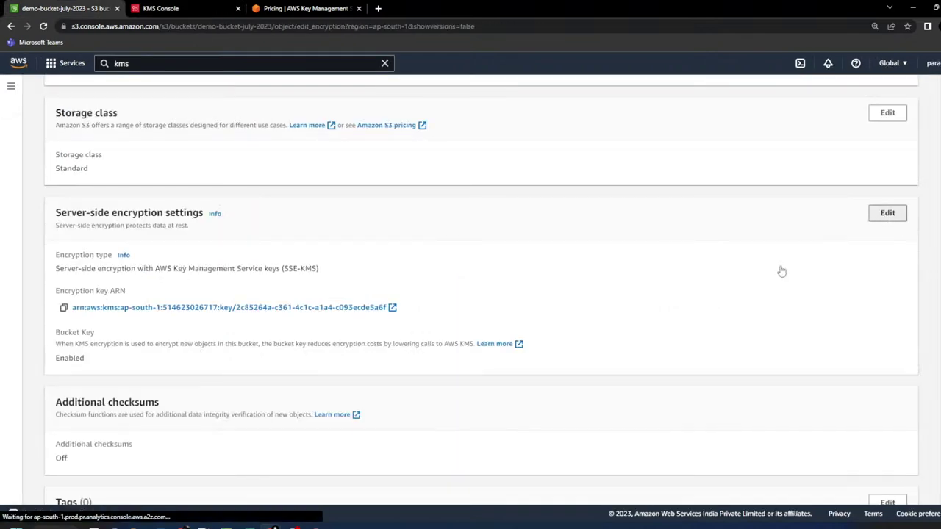
pyautogui.scroll(-3, 158, 360)
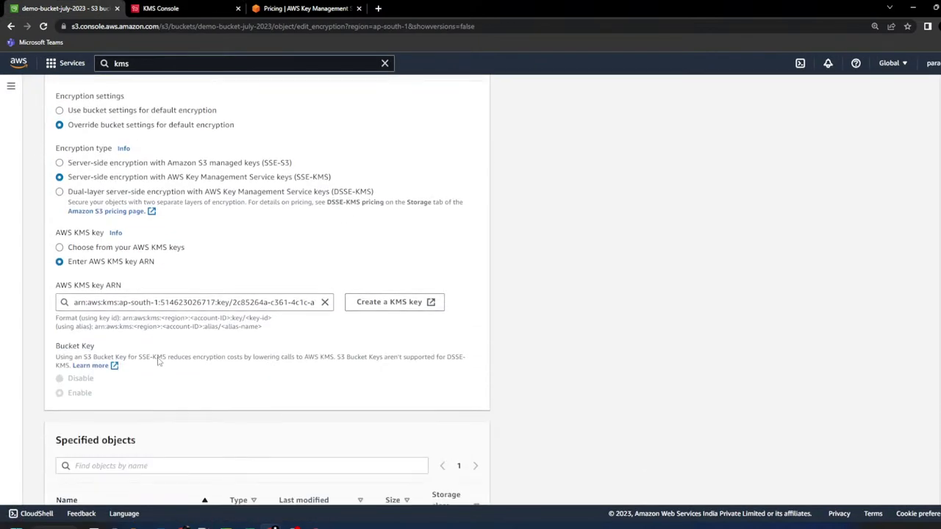
pyautogui.click(103, 248)
pyautogui.click(115, 303)
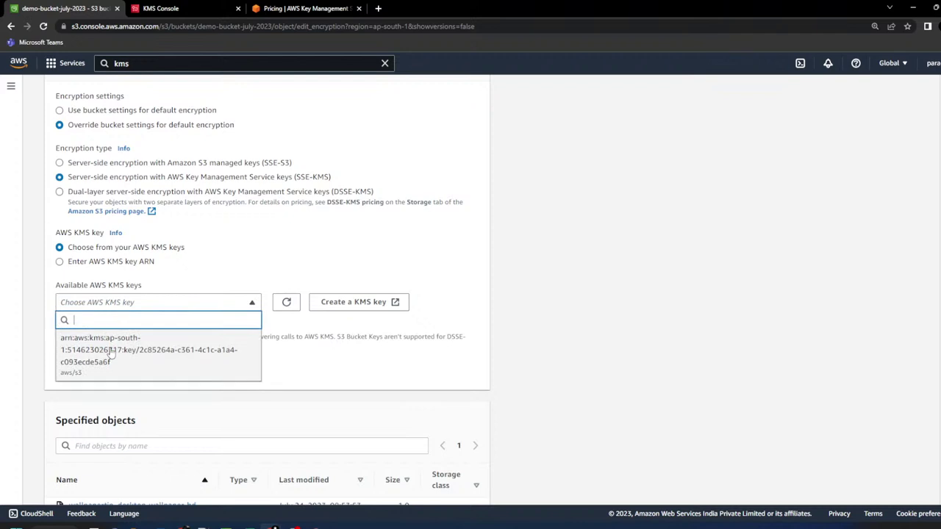
pyautogui.click(470, 351)
pyautogui.scroll(-2, 471, 350)
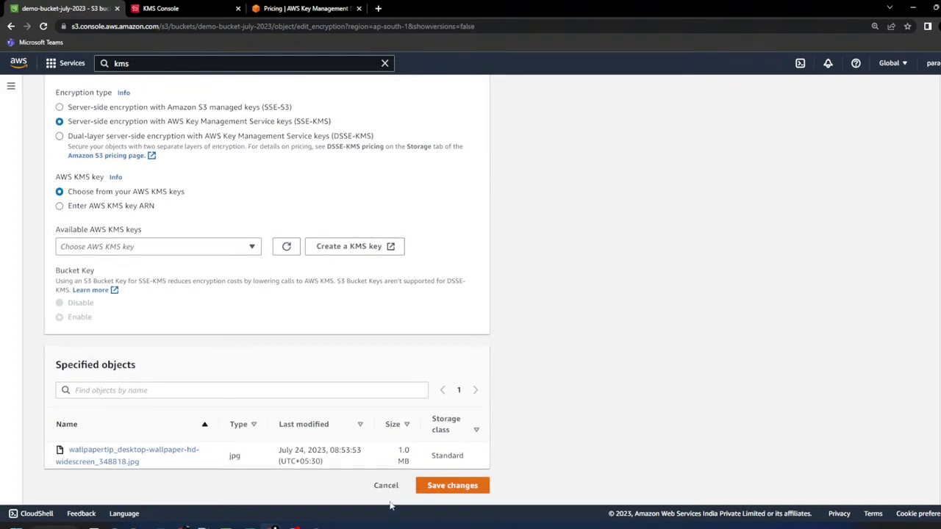
pyautogui.click(379, 488)
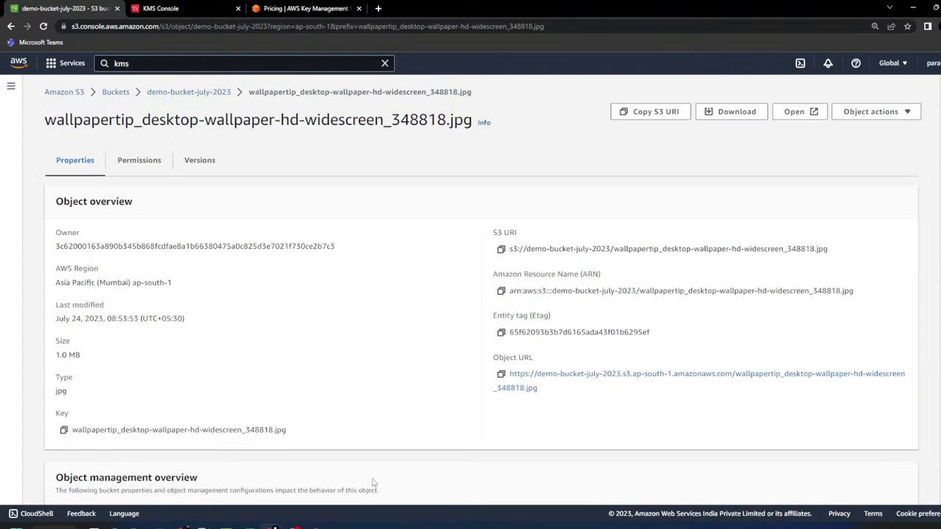
pyautogui.click(186, 93)
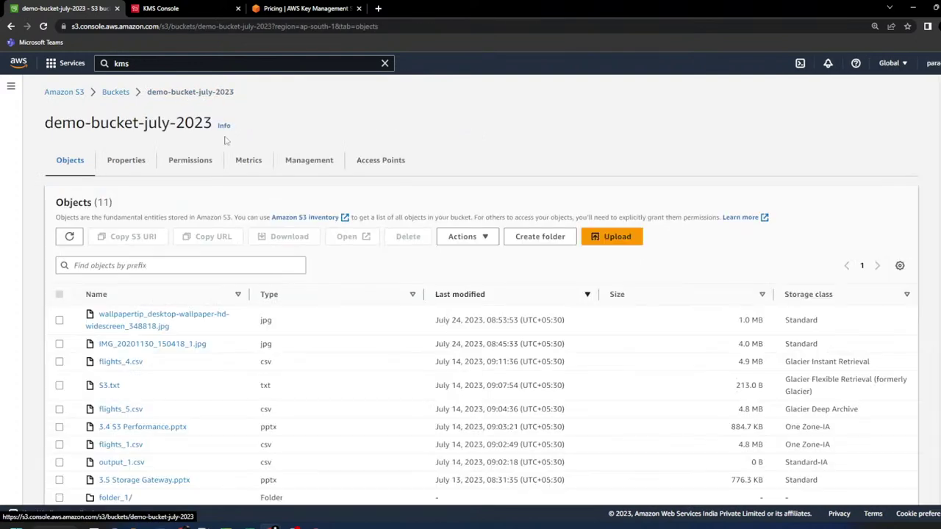
# - Compare the lists of customer managed keys and AWS managed keys in the KMS console
pyautogui.click(176, 9)
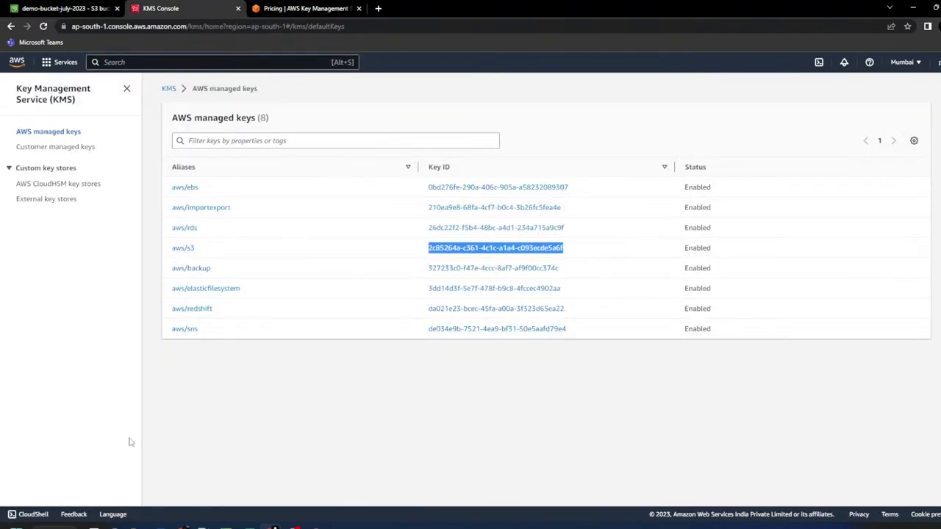
pyautogui.click(78, 149)
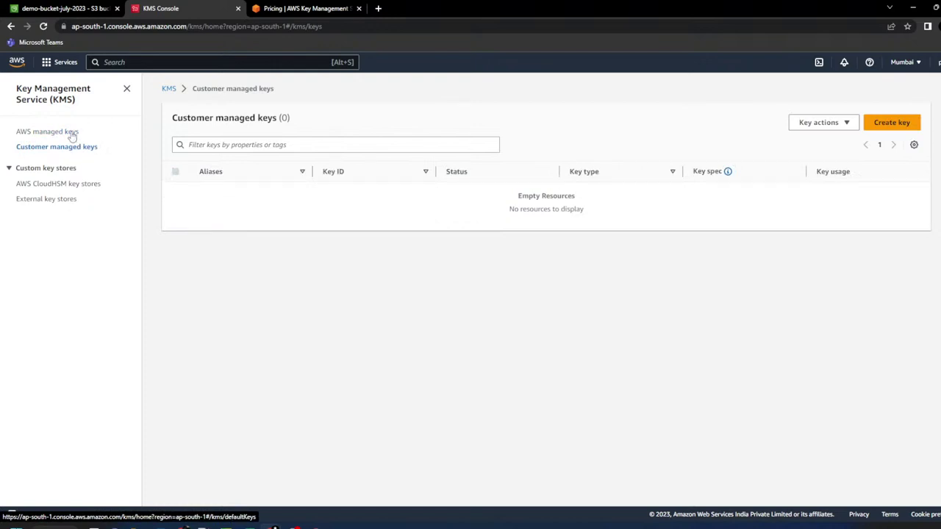
pyautogui.click(72, 136)
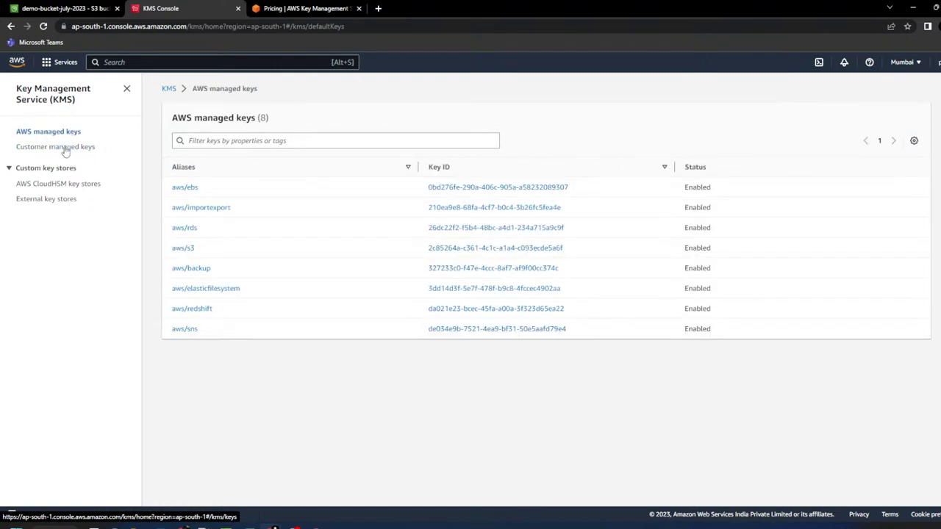
pyautogui.click(65, 149)
# - Highlight the $1/month key storage charge on the AWS Key Management Service pricing page
pyautogui.click(315, 8)
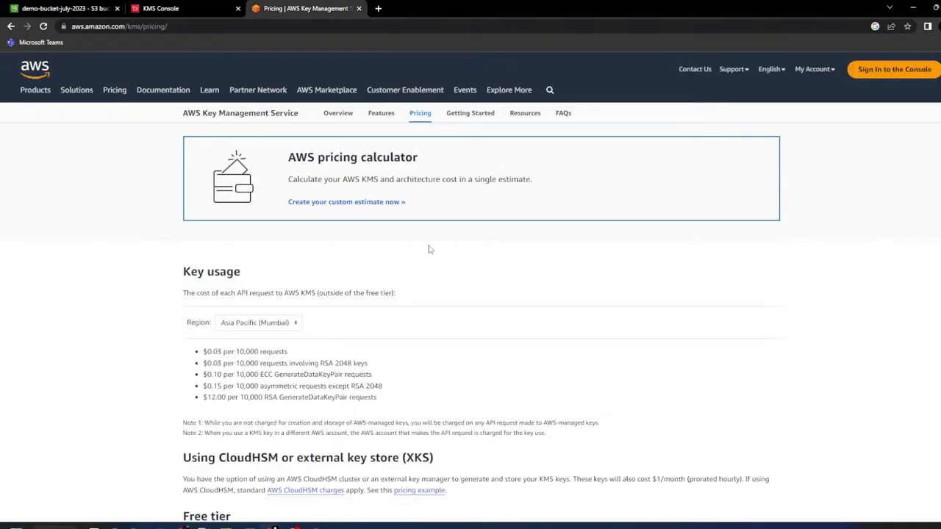
pyautogui.scroll(5, 322, 375)
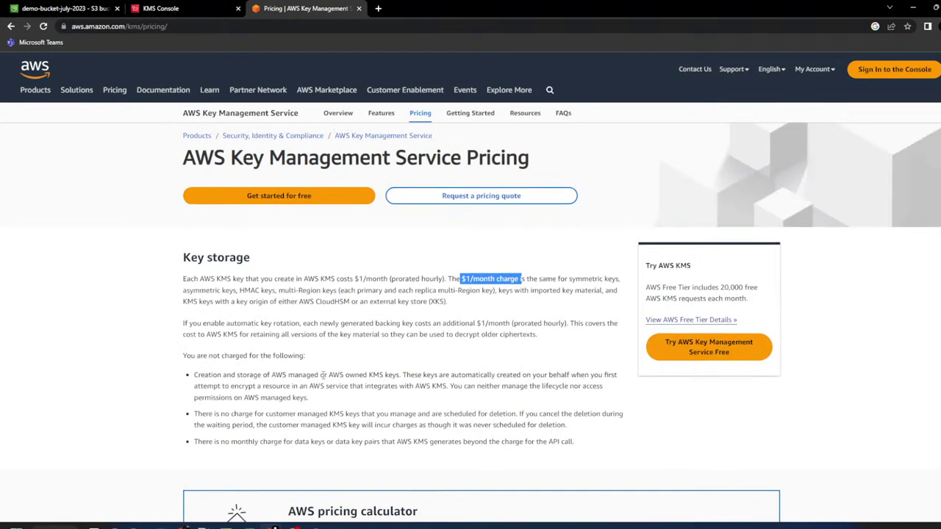
pyautogui.click(450, 281)
pyautogui.moveTo(448, 279); pyautogui.dragTo(497, 280)
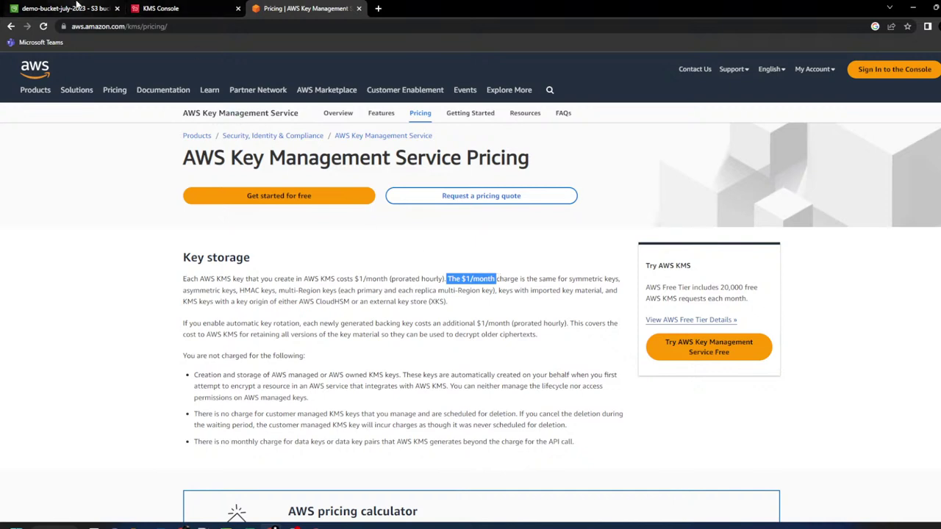
# - Switch to the PowerPoint slide show's S3 Encryption slide, mark the SSE-C bullet with an underline and a box, and sketch branching lines below it
pyautogui.click(77, 7)
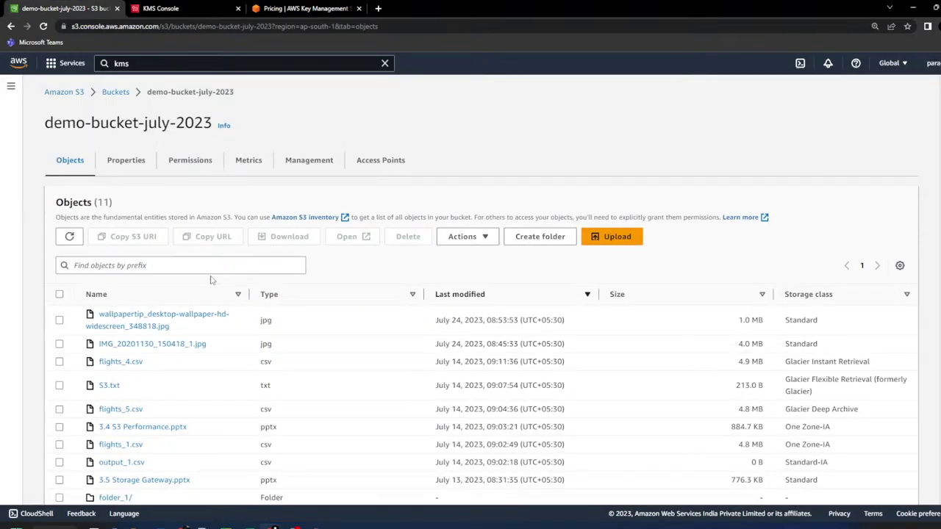
pyautogui.moveTo(273, 526)
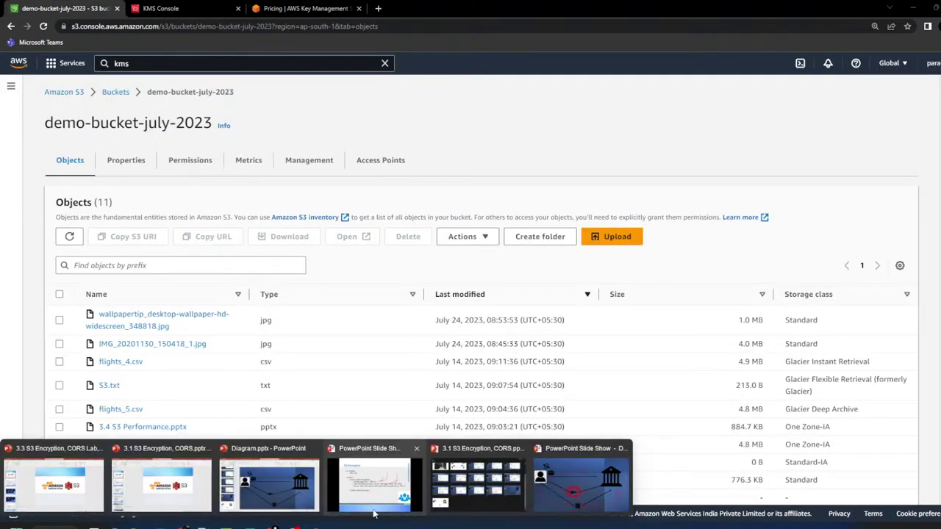
pyautogui.click(412, 501)
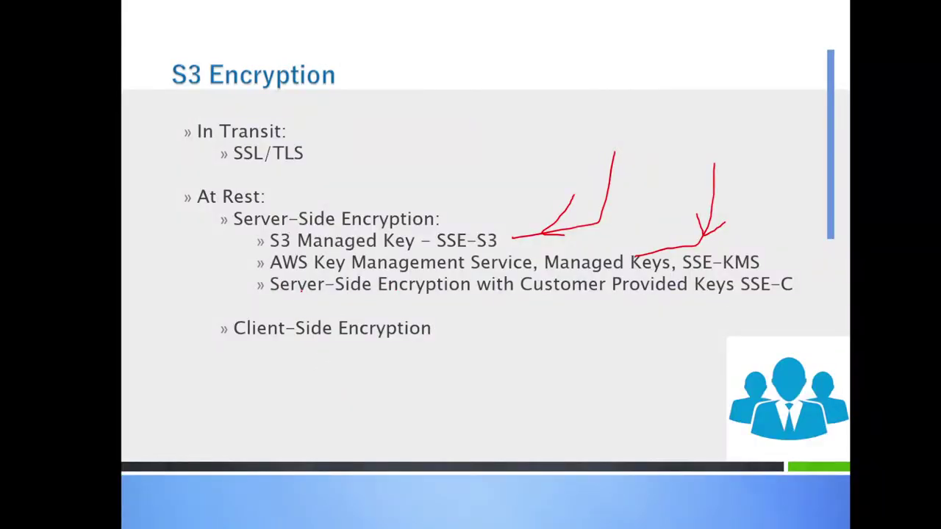
pyautogui.moveTo(271, 300)
pyautogui.mouseDown()
pyautogui.moveTo(694, 294)
pyautogui.moveTo(702, 273)
pyautogui.moveTo(516, 284)
pyautogui.moveTo(559, 302)
pyautogui.mouseUp()
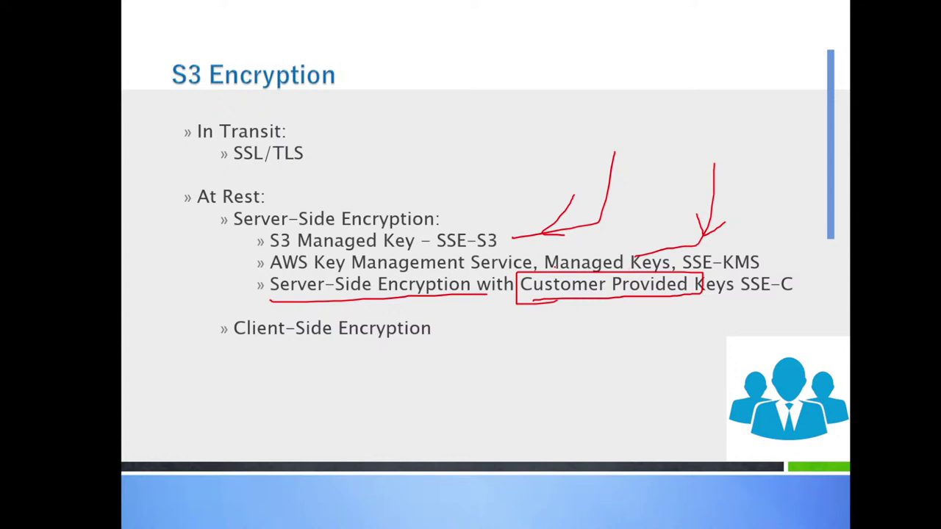
pyautogui.moveTo(680, 425)
pyautogui.mouseDown()
pyautogui.moveTo(651, 416)
pyautogui.moveTo(617, 325)
pyautogui.mouseUp()
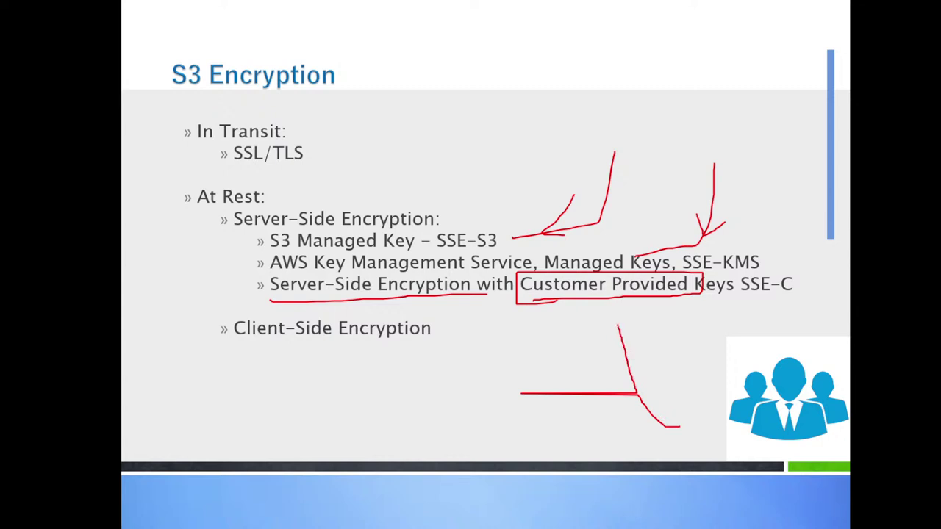
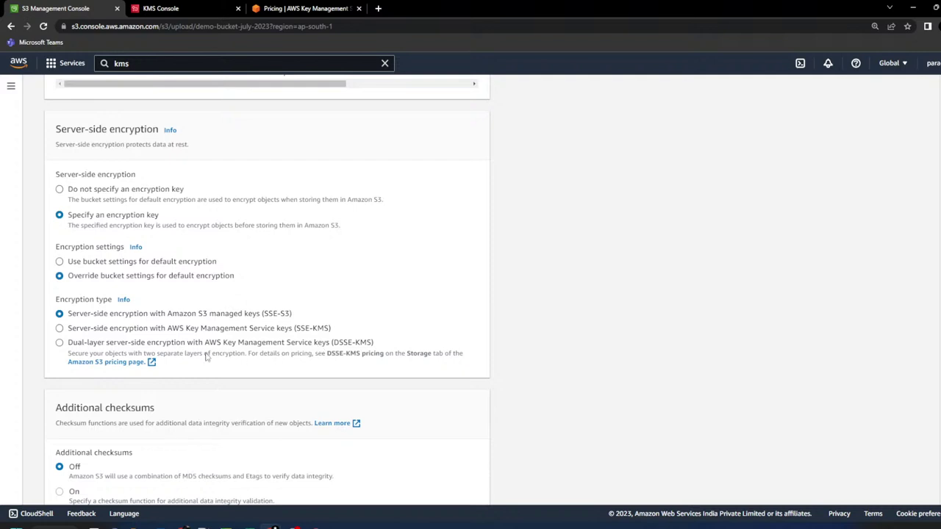
# - Open the help information for server-side encryption on the S3 upload page and read down to the DSSE-KMS description
pyautogui.click(170, 130)
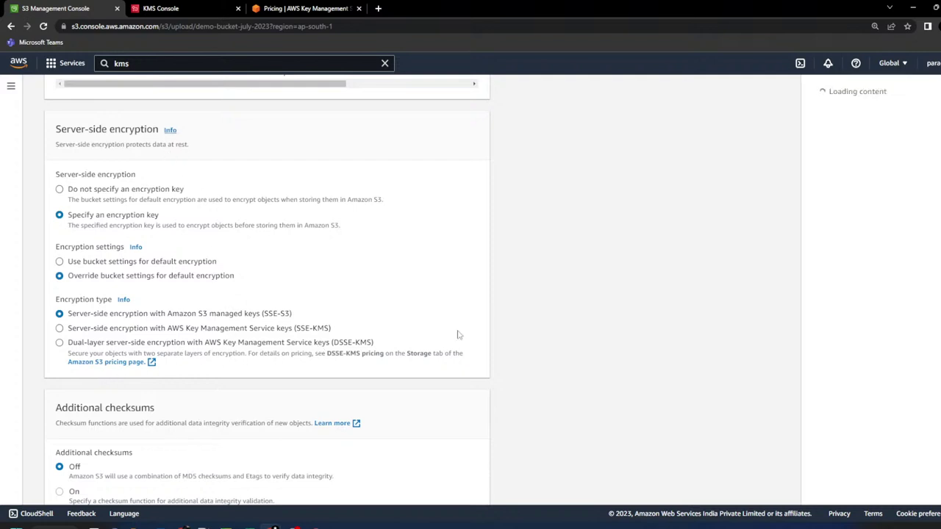
pyautogui.scroll(-2, 906, 315)
pyautogui.scroll(-3, 806, 335)
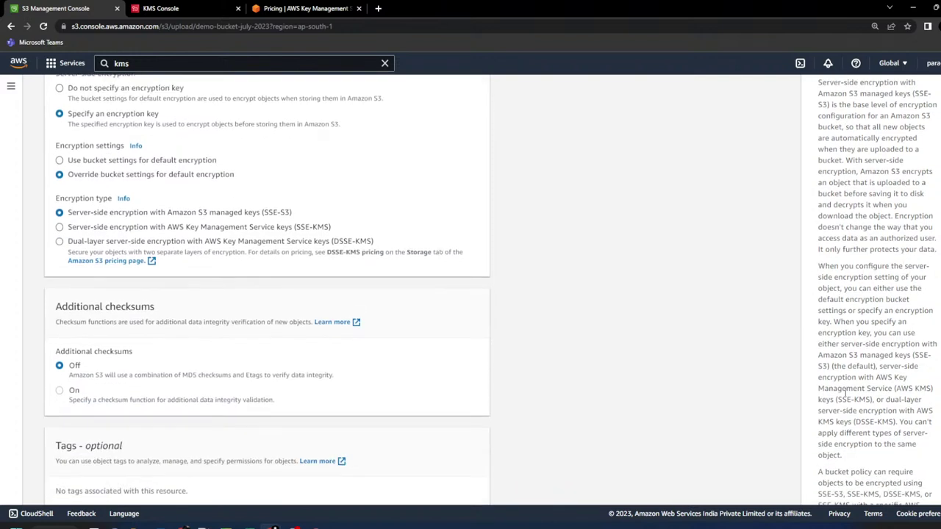
pyautogui.scroll(-3, 882, 339)
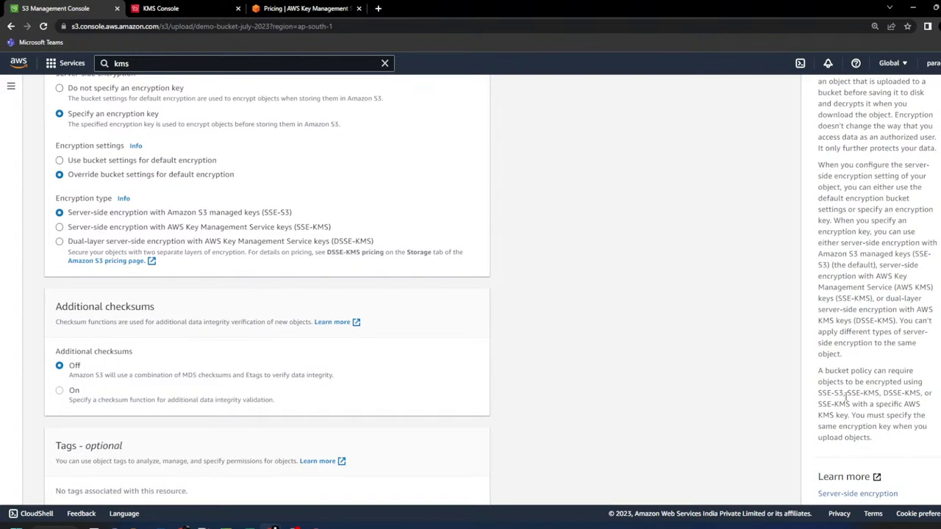
# - Search Google for DSSE from the help text and return to the S3 upload page
pyautogui.doubleClick(864, 321)
pyautogui.rightClick(870, 323)
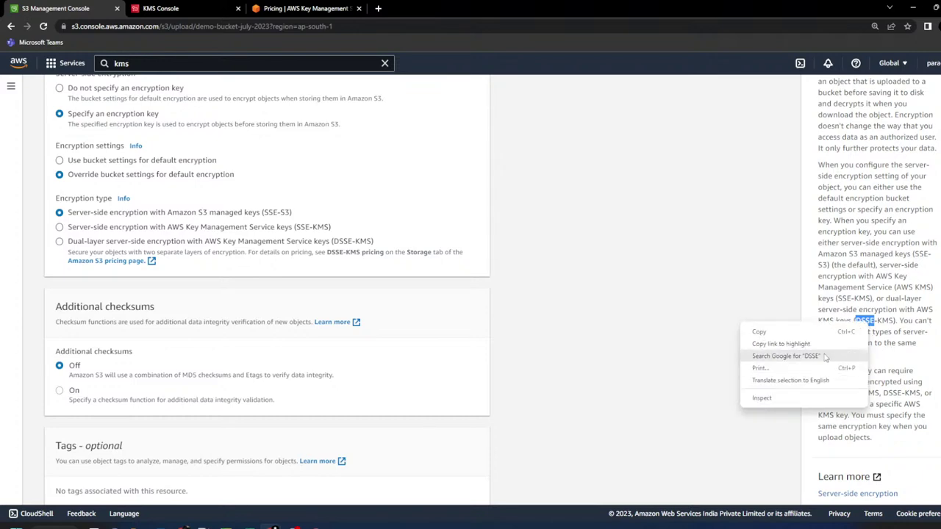
pyautogui.click(825, 357)
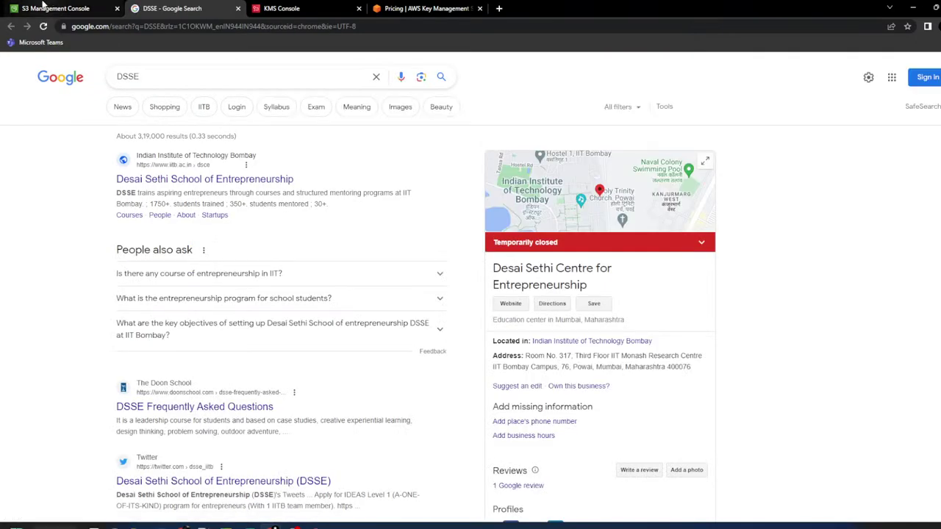
pyautogui.click(45, 8)
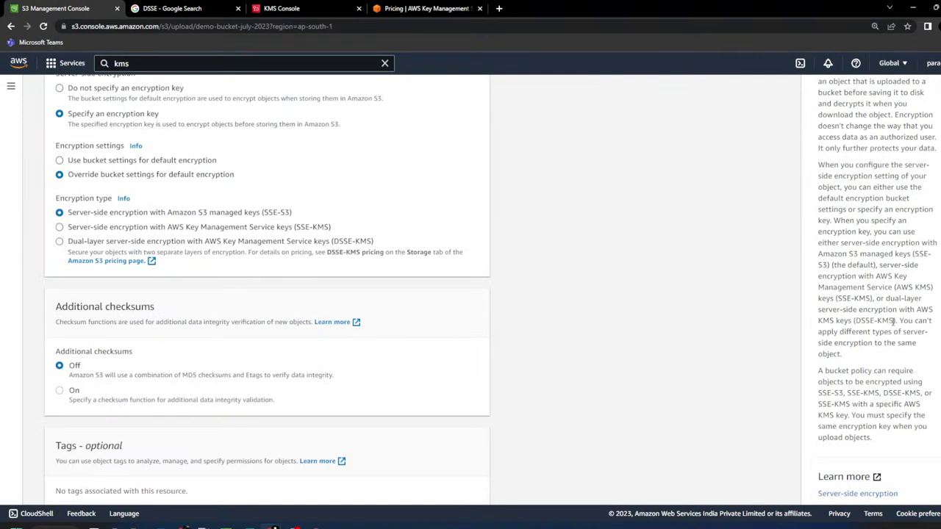
# - Search Google for DSSE-KMS from the help text and open the AWS user guide page on dual-layer server-side encryption
pyautogui.moveTo(895, 321); pyautogui.dragTo(855, 321)
pyautogui.rightClick(860, 322)
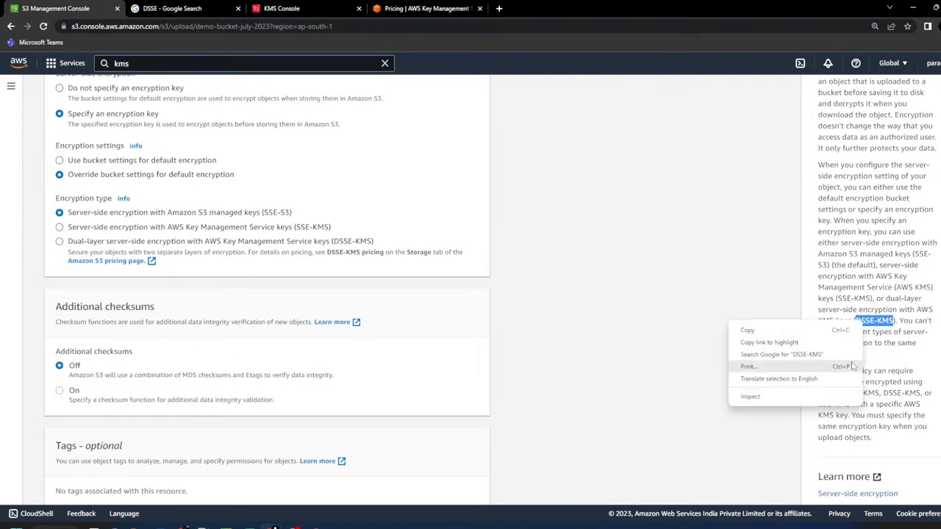
pyautogui.click(816, 355)
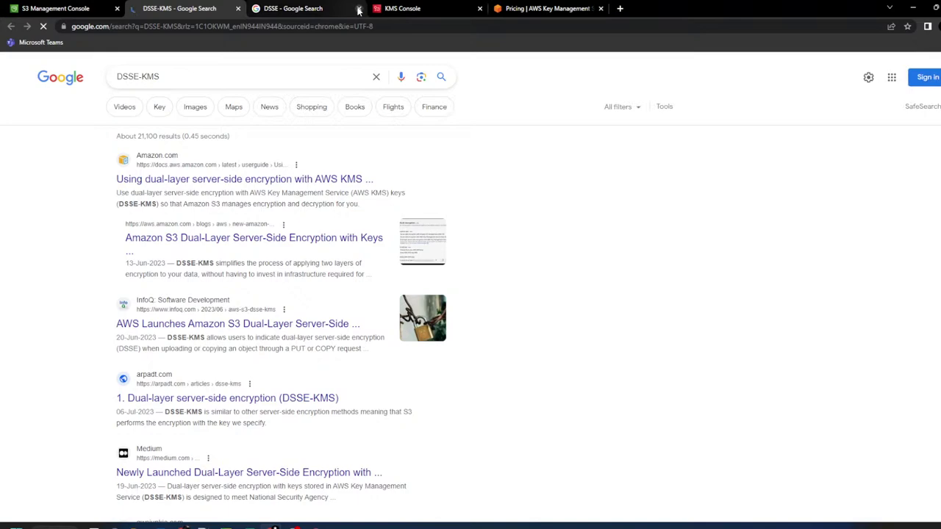
pyautogui.click(358, 8)
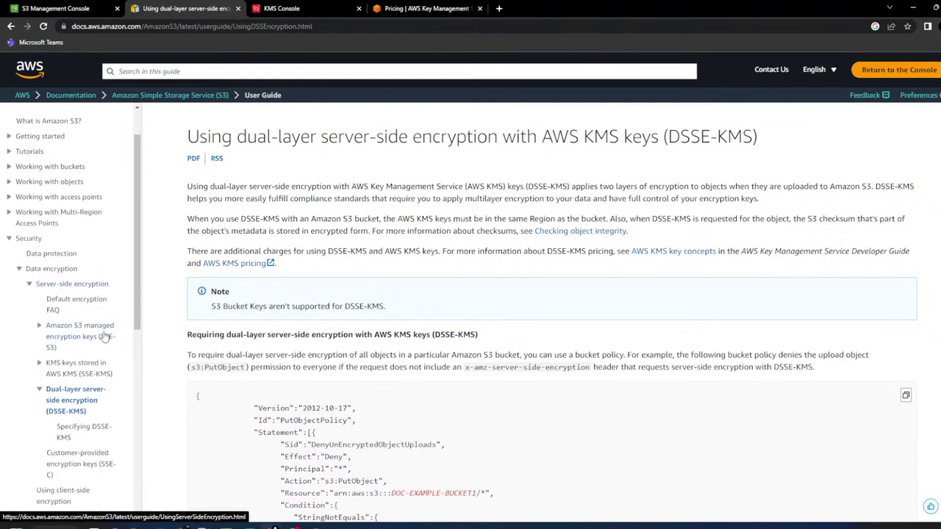
# - Open the user guide's page on customer-provided encryption keys (SSE-C) and highlight "customer-provided" in its title
pyautogui.scroll(-3, 103, 334)
pyautogui.scroll(-3, 103, 335)
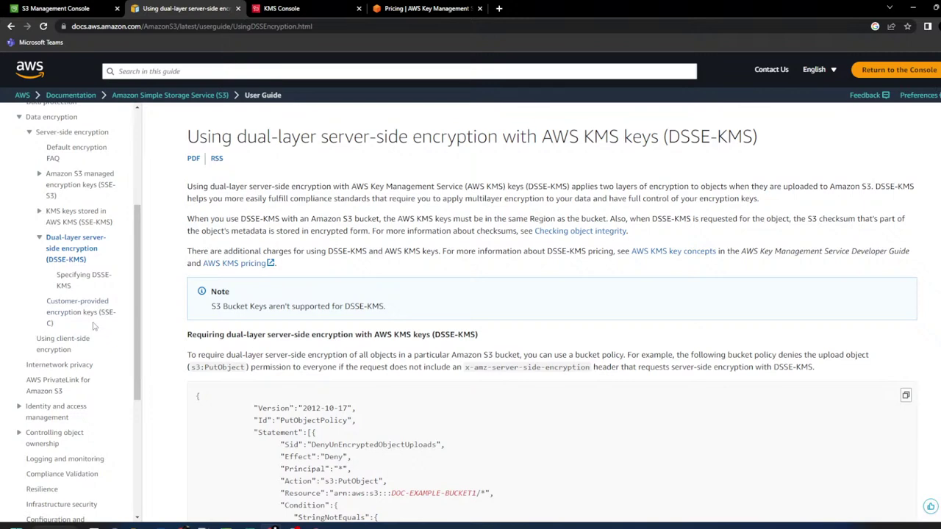
pyautogui.click(90, 316)
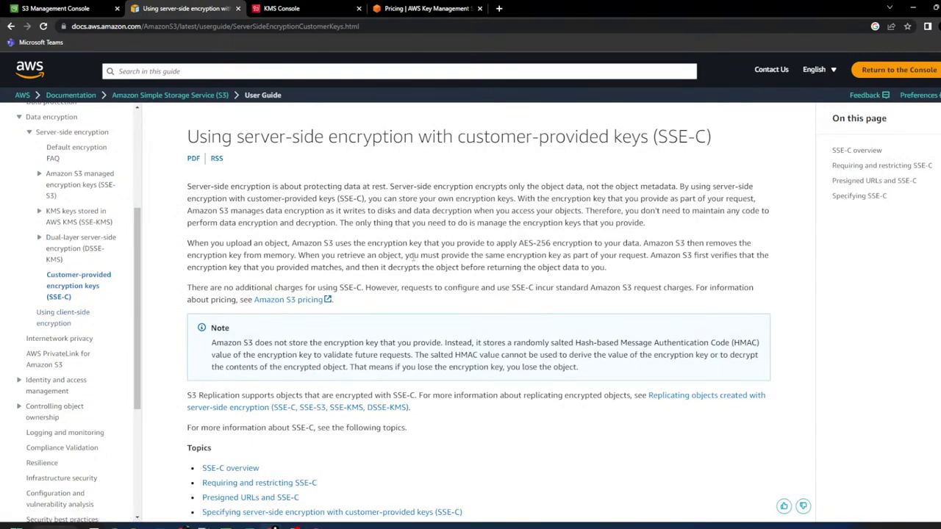
pyautogui.moveTo(456, 136); pyautogui.dragTo(599, 137)
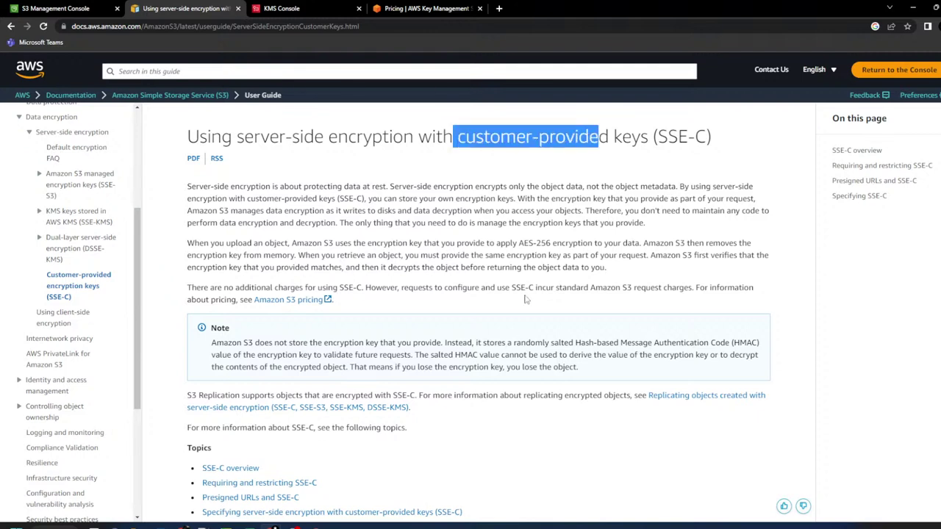
# - Review the SSE-C overview and highlight the passage on providing the same encryption key when retrieving an object, through the pricing paragraph
pyautogui.scroll(-3, 526, 299)
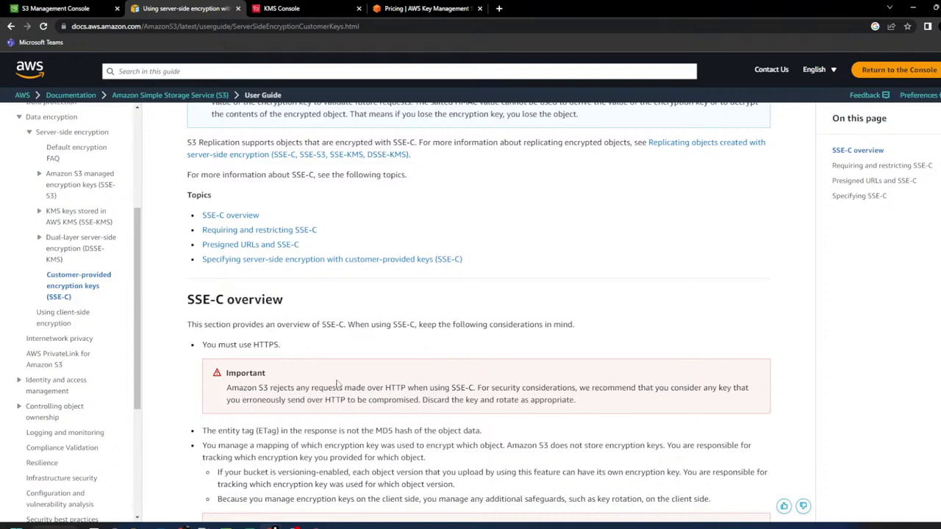
pyautogui.scroll(-2, 337, 384)
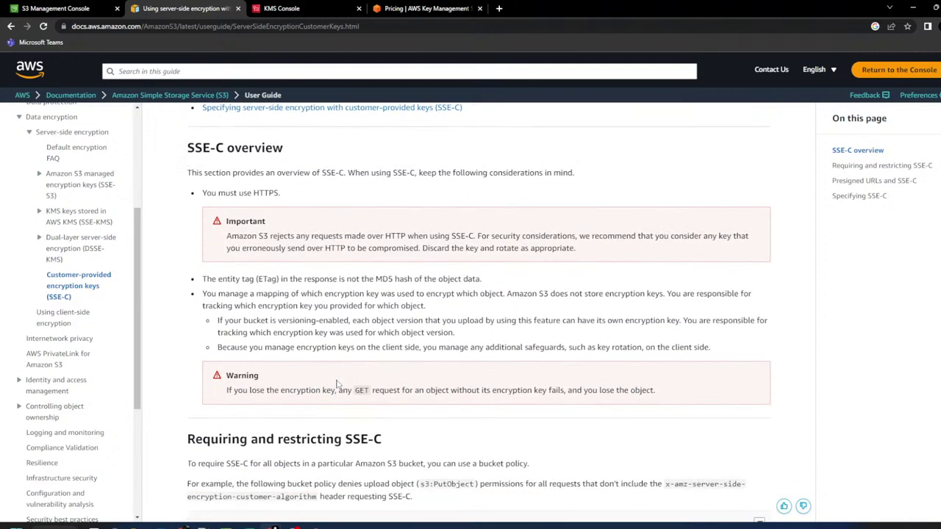
pyautogui.scroll(6, 338, 384)
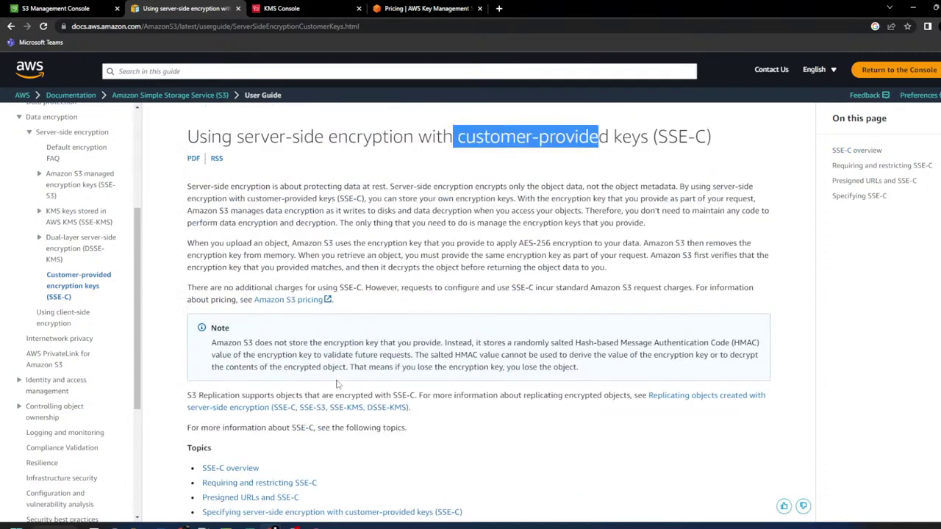
pyautogui.moveTo(262, 255); pyautogui.dragTo(322, 256)
pyautogui.moveTo(434, 253); pyautogui.dragTo(332, 299)
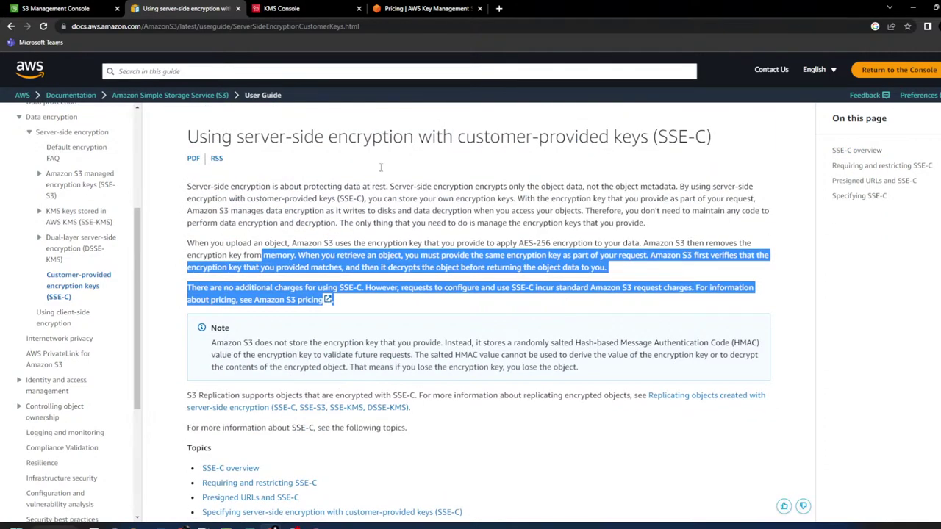
# - Review the encryption type and storage class options on the S3 upload page, and glance at the KMS console and KMS pricing page
pyautogui.click(55, 8)
pyautogui.scroll(-3, 390, 276)
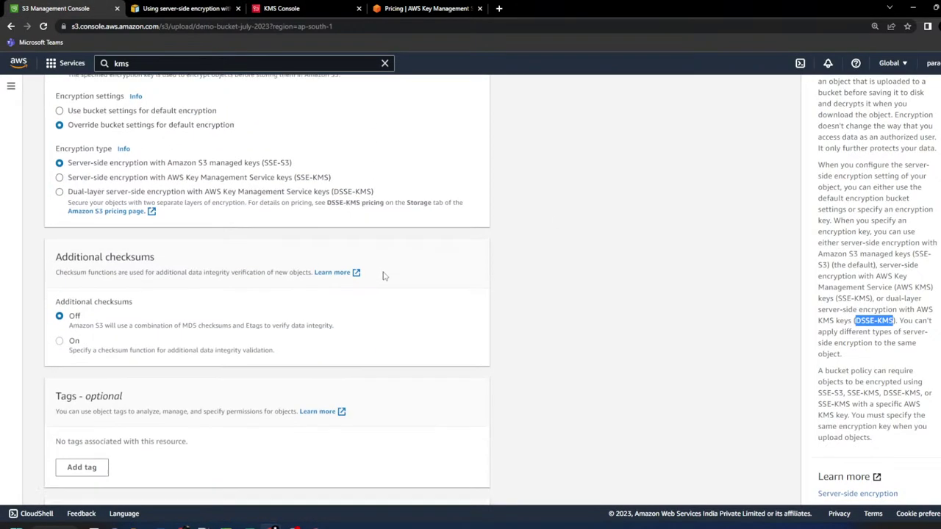
pyautogui.scroll(3, 384, 276)
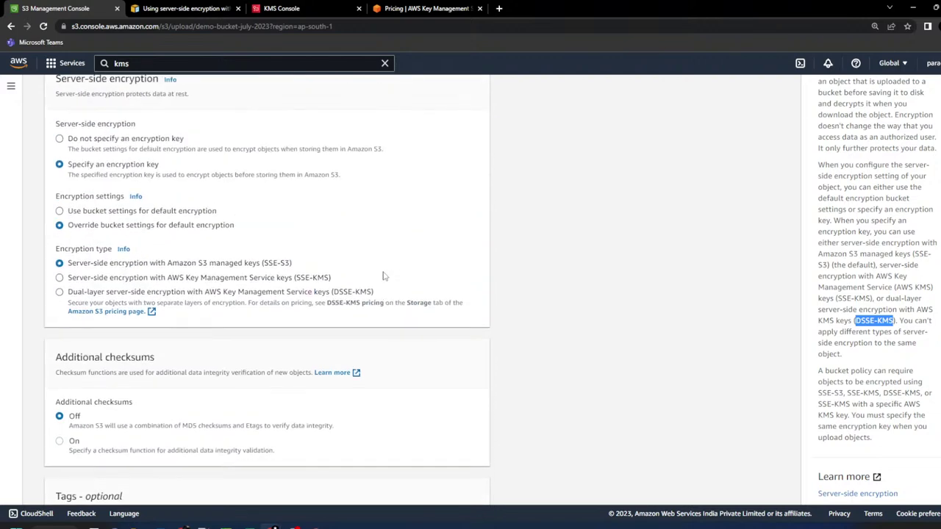
pyautogui.scroll(4, 383, 275)
pyautogui.scroll(9, 383, 275)
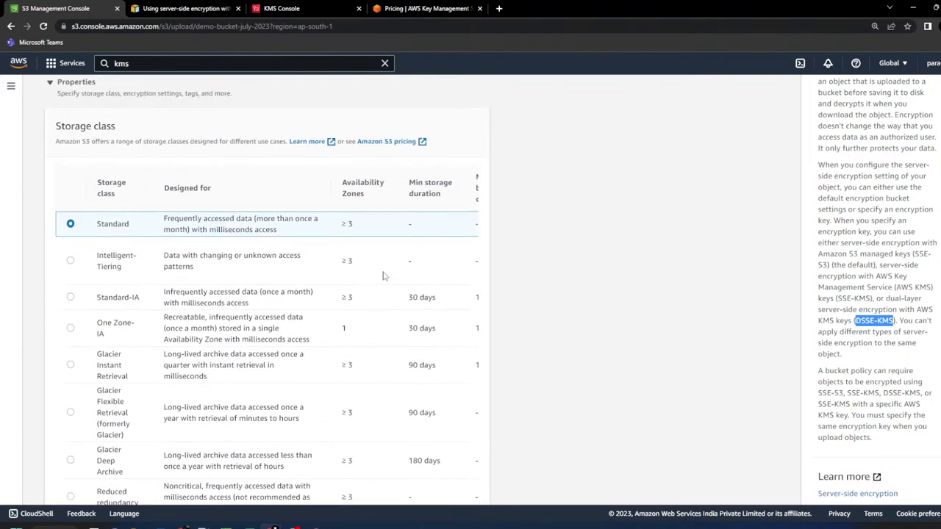
pyautogui.click(280, 7)
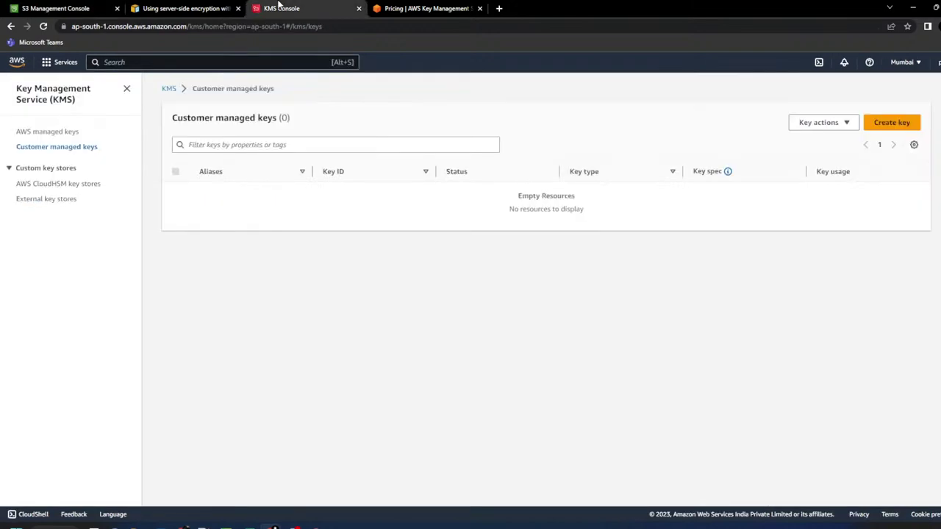
pyautogui.click(420, 8)
# - Examine the SSE-C user guide page from the SSE-C overview through the section on presigned URLs
pyautogui.click(230, 7)
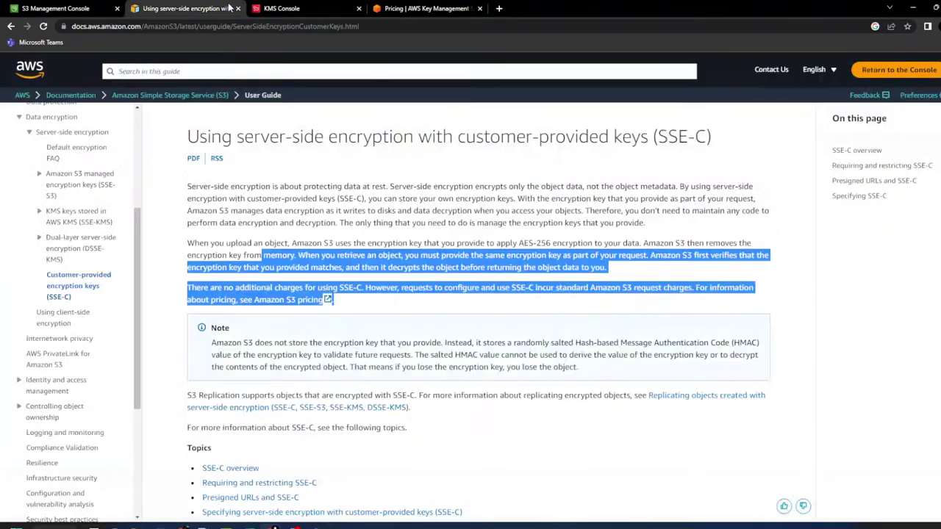
pyautogui.click(458, 413)
pyautogui.scroll(-4, 458, 413)
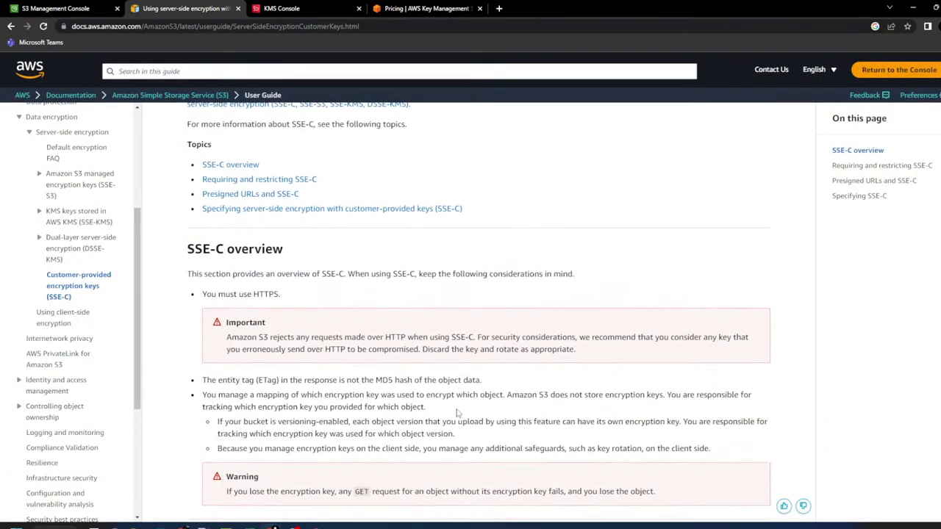
pyautogui.scroll(-4, 378, 372)
pyautogui.scroll(-5, 379, 371)
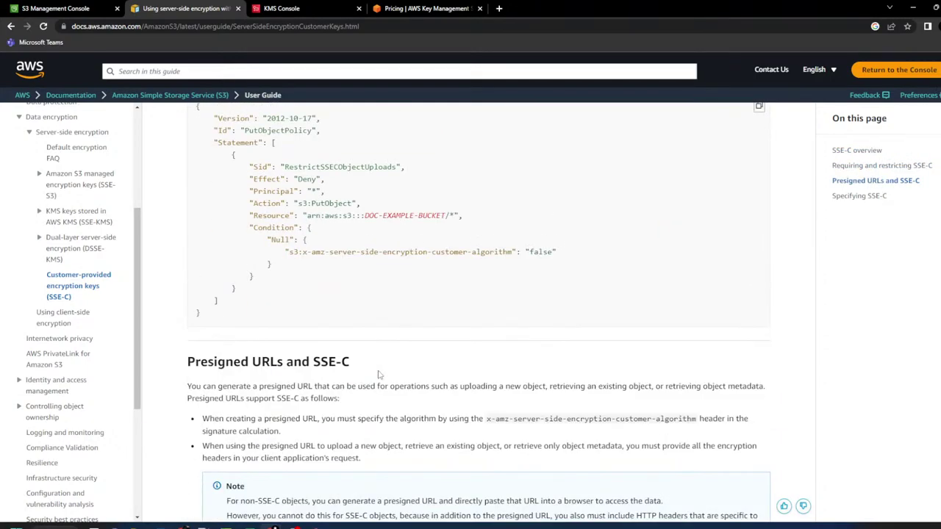
# - Return to the S3 bucket list, close the help text, and open demo-bucket-july-2023
pyautogui.click(109, 8)
pyautogui.scroll(3, 157, 109)
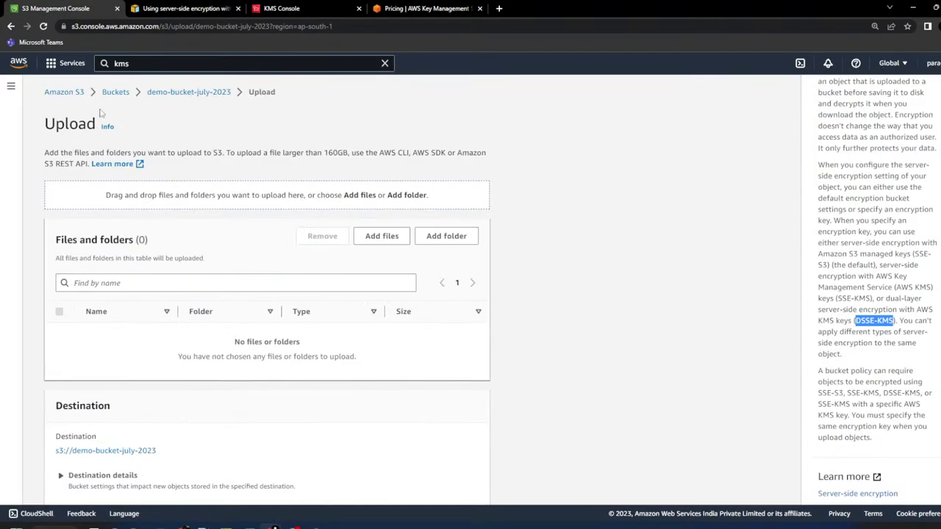
pyautogui.click(116, 92)
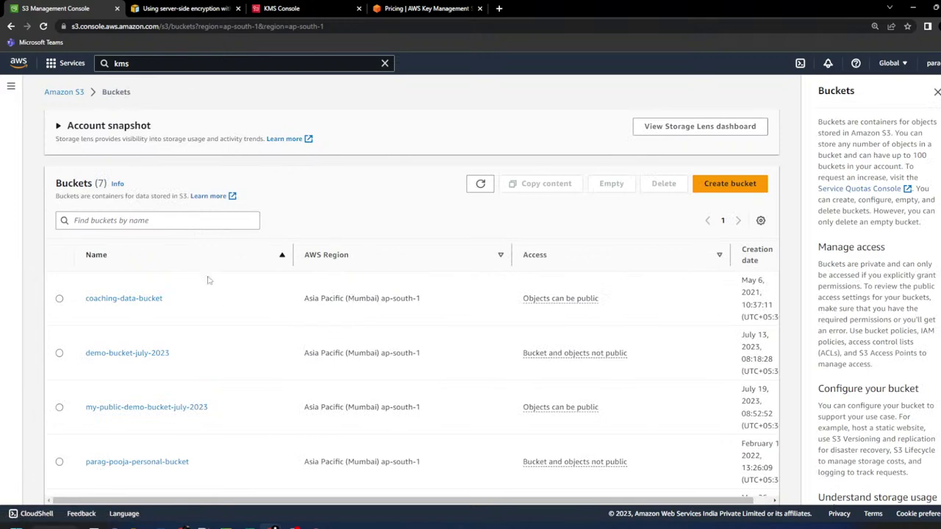
pyautogui.click(937, 92)
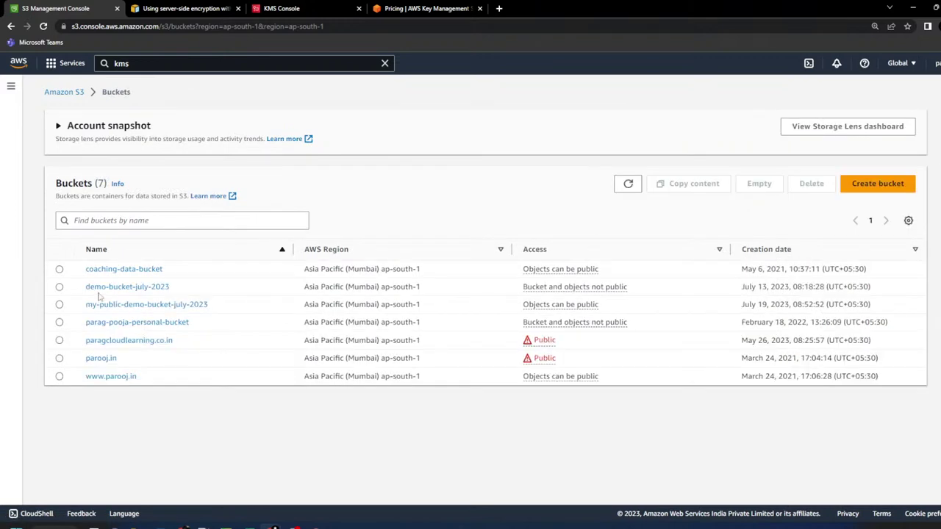
pyautogui.click(126, 289)
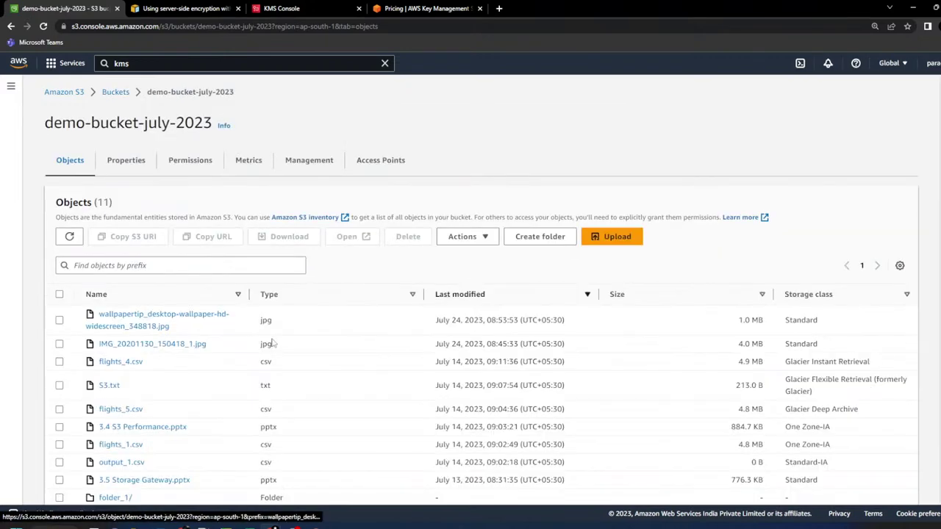
pyautogui.click(115, 92)
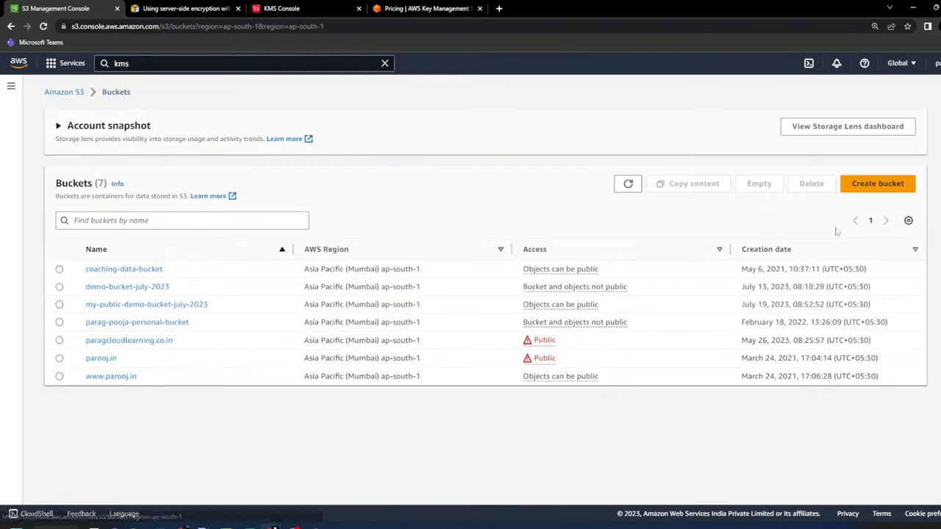
pyautogui.click(120, 289)
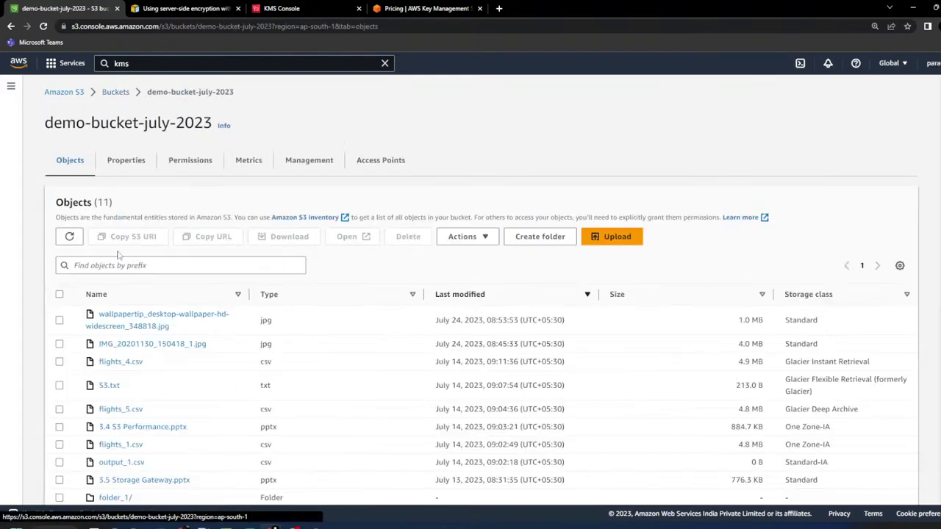
# - Highlight the bucket name, open the bucket's properties and highlight the Default encryption heading
pyautogui.moveTo(35, 123); pyautogui.dragTo(194, 125)
pyautogui.click(136, 166)
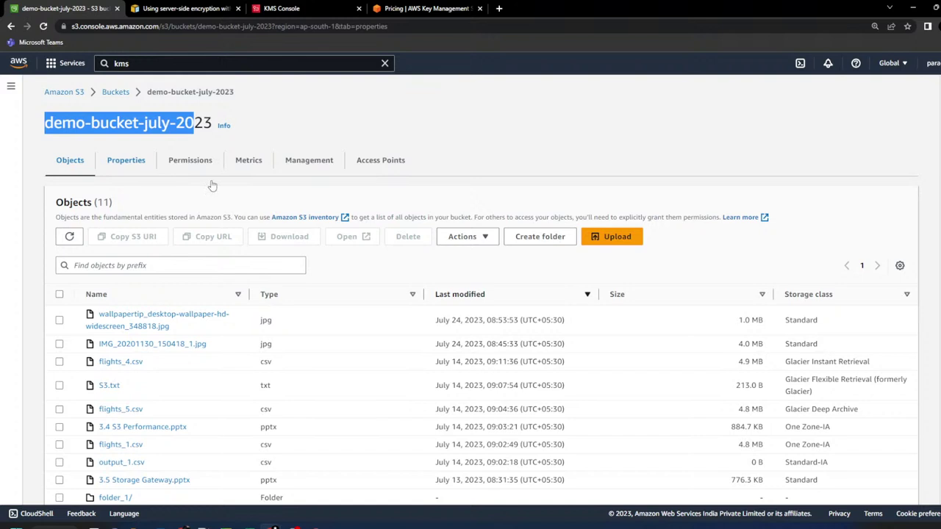
pyautogui.scroll(-5, 254, 295)
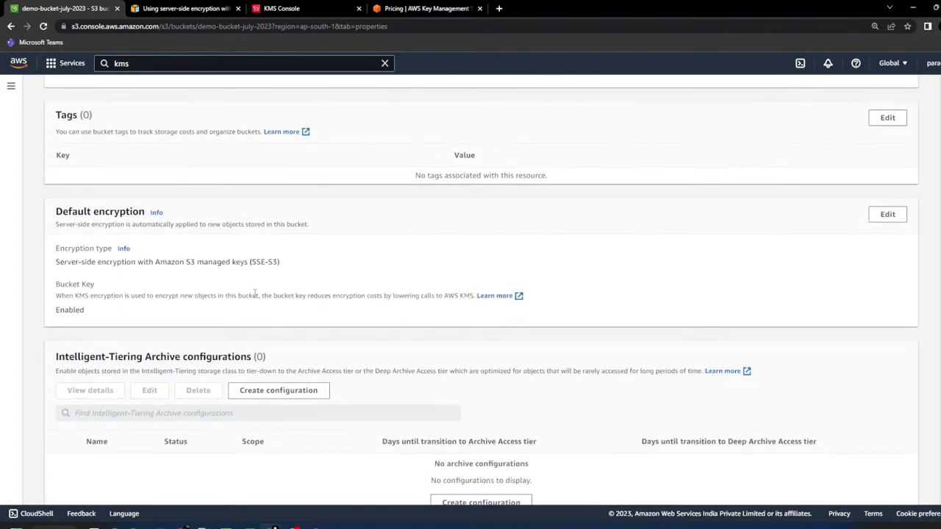
pyautogui.moveTo(56, 213); pyautogui.dragTo(146, 213)
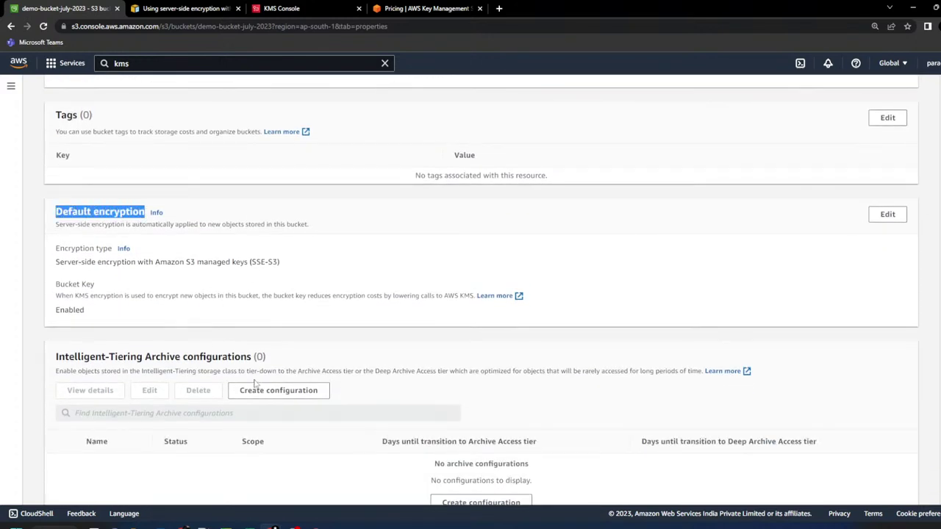
# - Try disabling the Bucket Key in the bucket's default encryption settings and cancel the edit
pyautogui.click(884, 217)
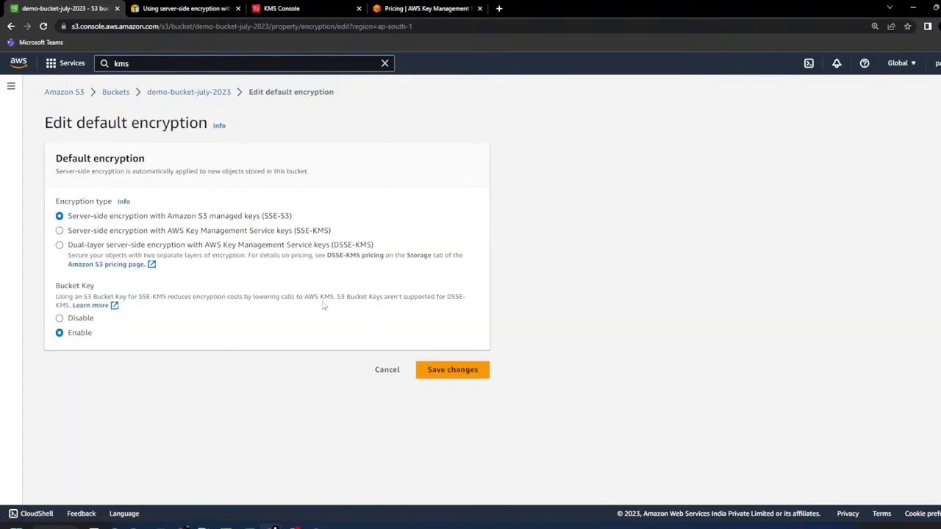
pyautogui.click(76, 320)
pyautogui.click(388, 371)
# - Examine the Default encryption section in the bucket's properties and highlight the SSE-S3 encryption type
pyautogui.scroll(-2, 298, 378)
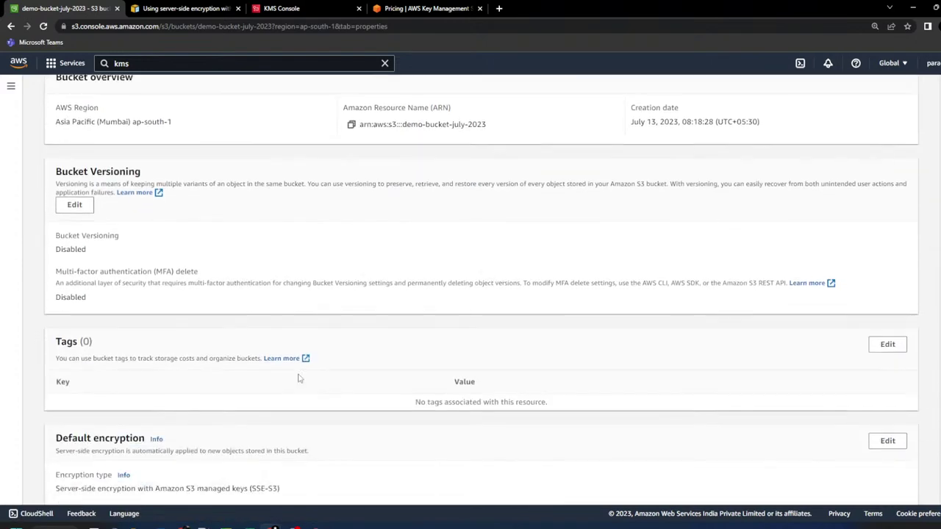
pyautogui.scroll(-1, 87, 271)
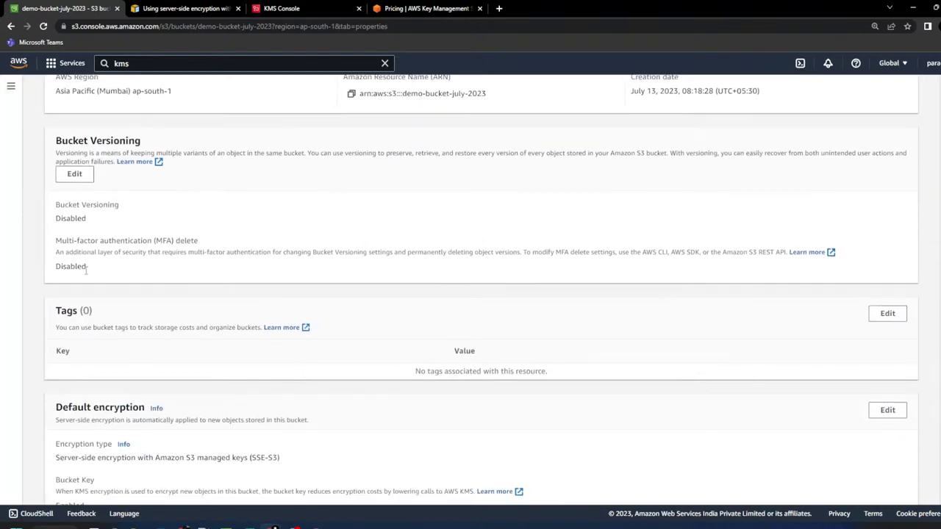
pyautogui.scroll(-3, 86, 271)
pyautogui.moveTo(57, 249); pyautogui.dragTo(104, 263)
pyautogui.click(137, 274)
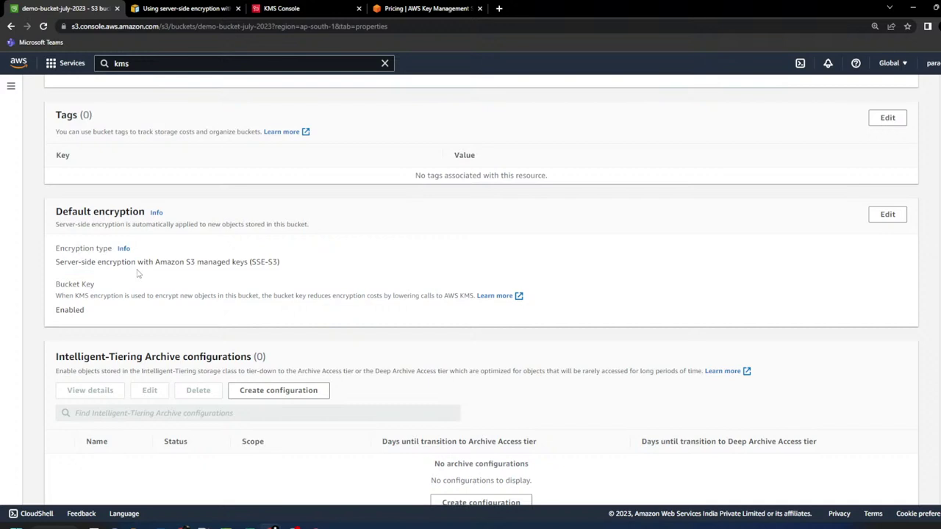
pyautogui.tripleClick(140, 261)
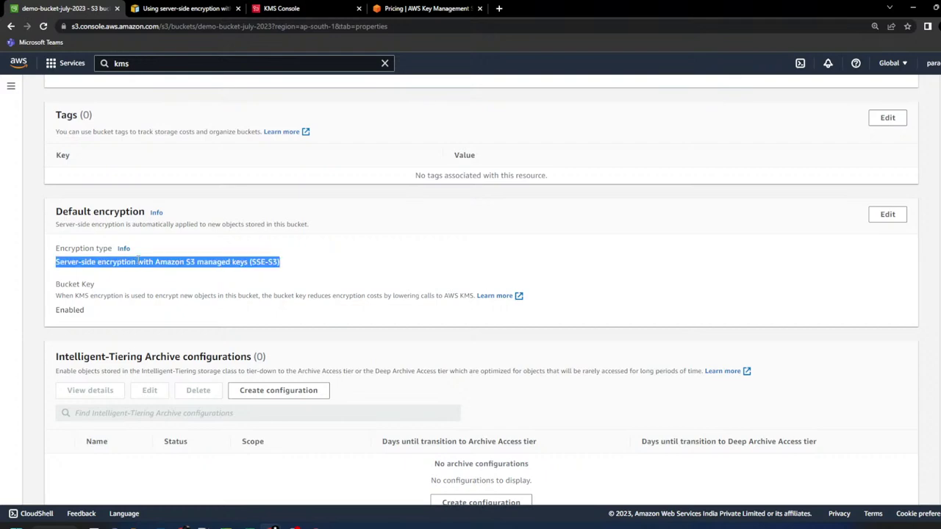
# - Open the form for creating a new bucket, highlight its Default encryption heading and review the surrounding settings
pyautogui.scroll(5, 343, 279)
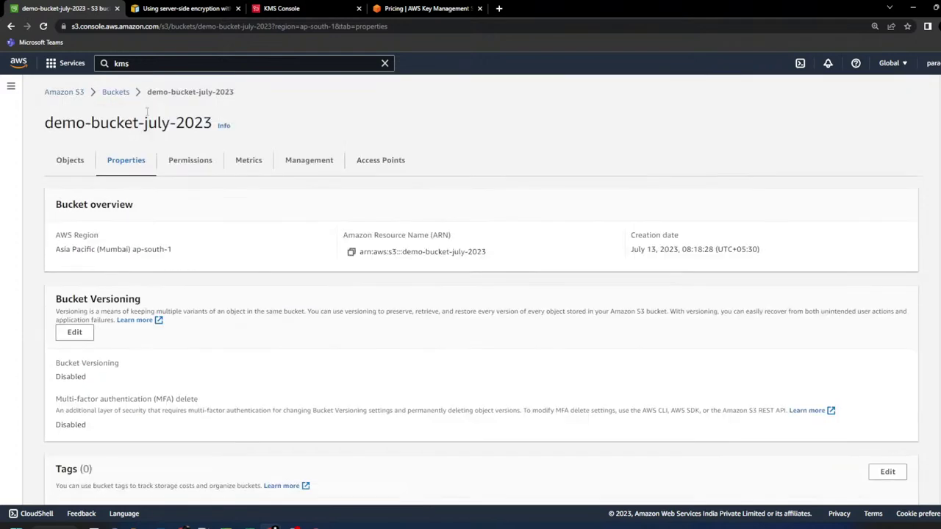
pyautogui.click(115, 92)
pyautogui.click(878, 183)
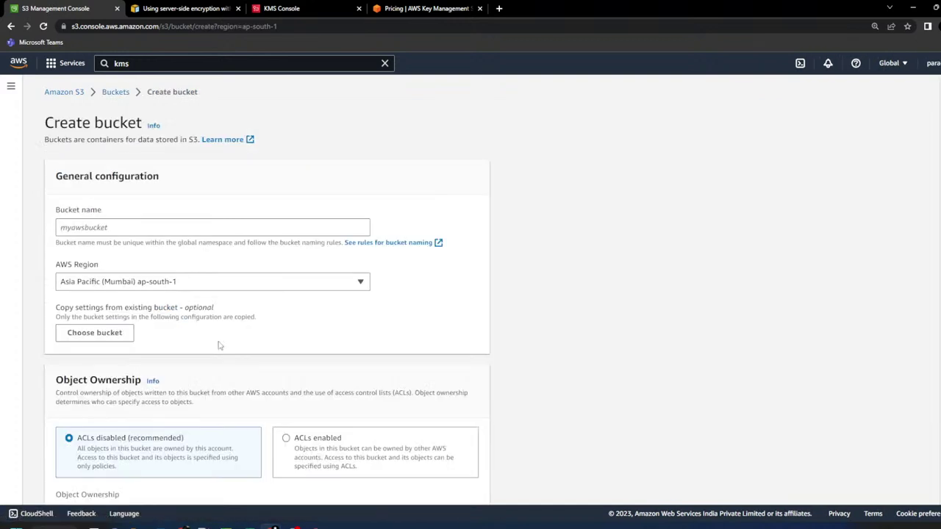
pyautogui.scroll(-6, 218, 346)
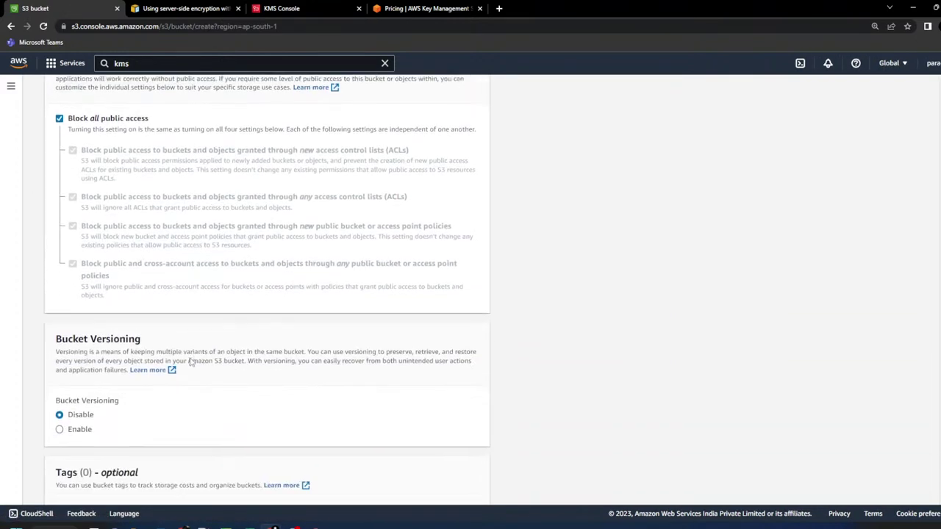
pyautogui.scroll(-5, 190, 362)
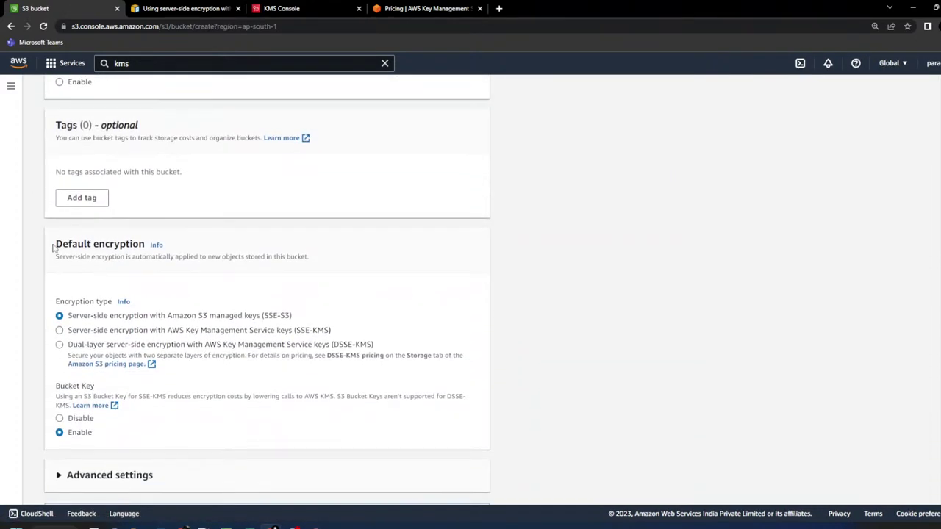
pyautogui.moveTo(53, 248); pyautogui.dragTo(147, 247)
pyautogui.scroll(5, 305, 269)
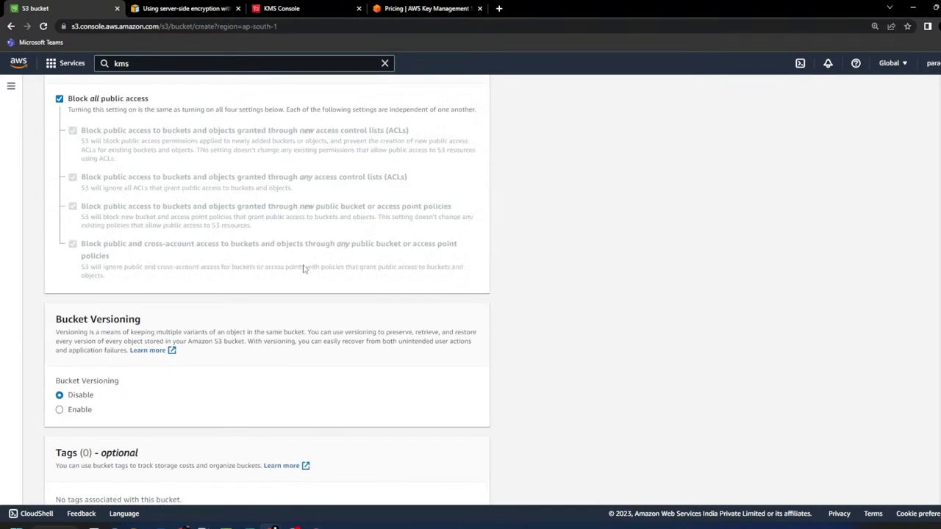
pyautogui.scroll(6, 305, 269)
pyautogui.scroll(-10, 305, 270)
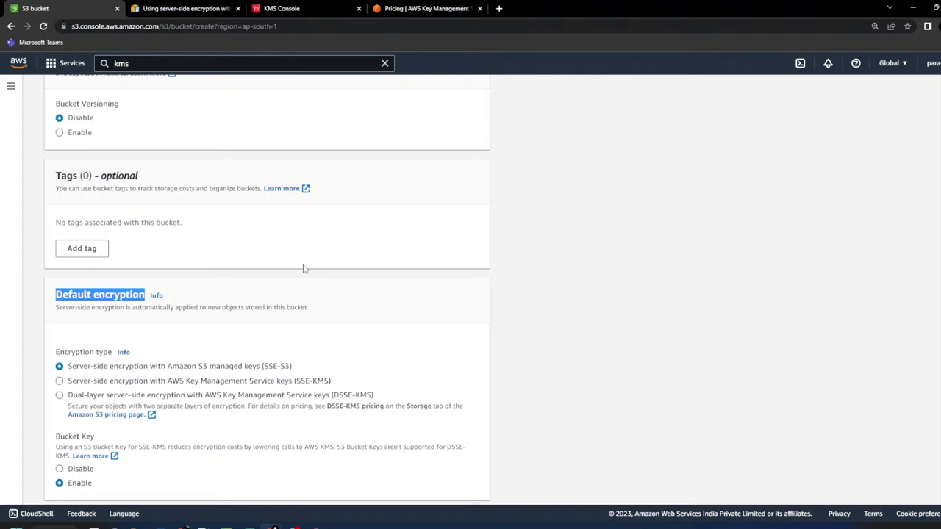
pyautogui.scroll(-1, 304, 270)
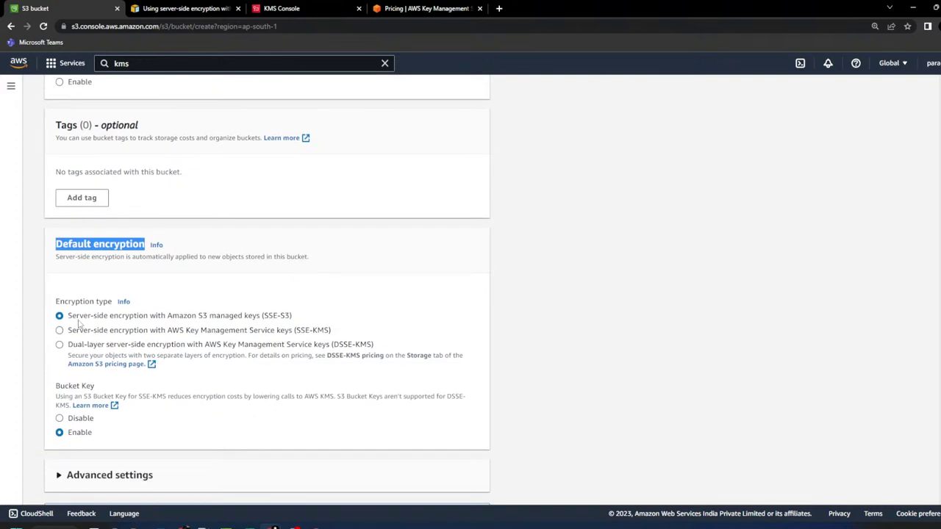
# - Highlight the encryption type options for the new bucket, select SSE-KMS, and switch the choice back to SSE-S3
pyautogui.moveTo(53, 311); pyautogui.dragTo(109, 304)
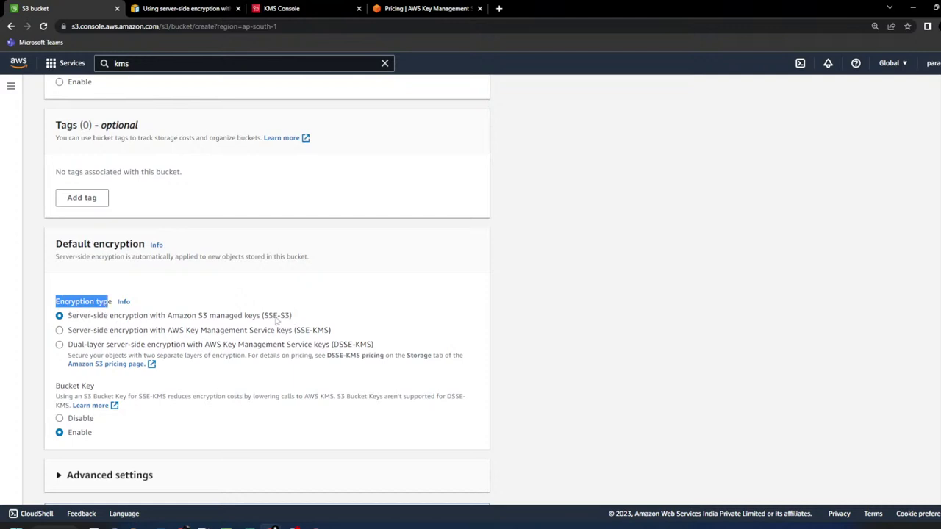
pyautogui.moveTo(250, 319); pyautogui.dragTo(319, 318)
pyautogui.click(318, 329)
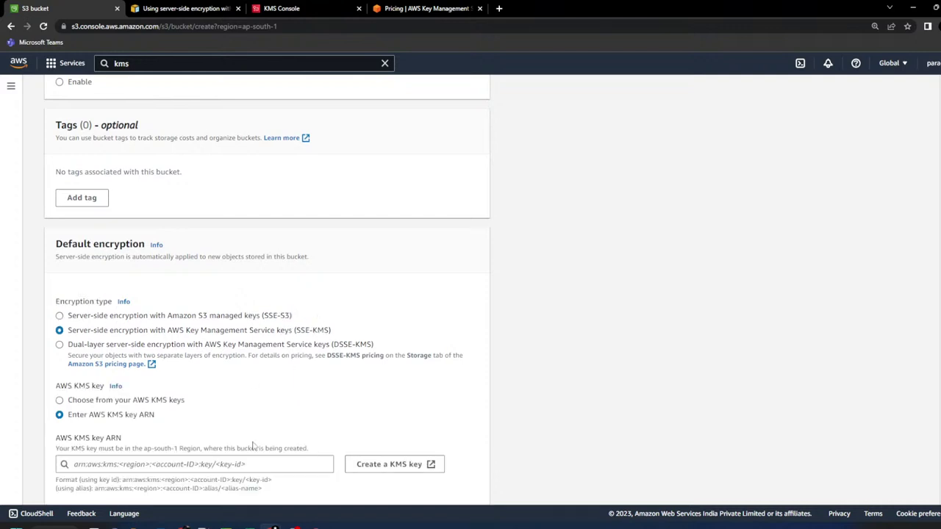
pyautogui.click(125, 316)
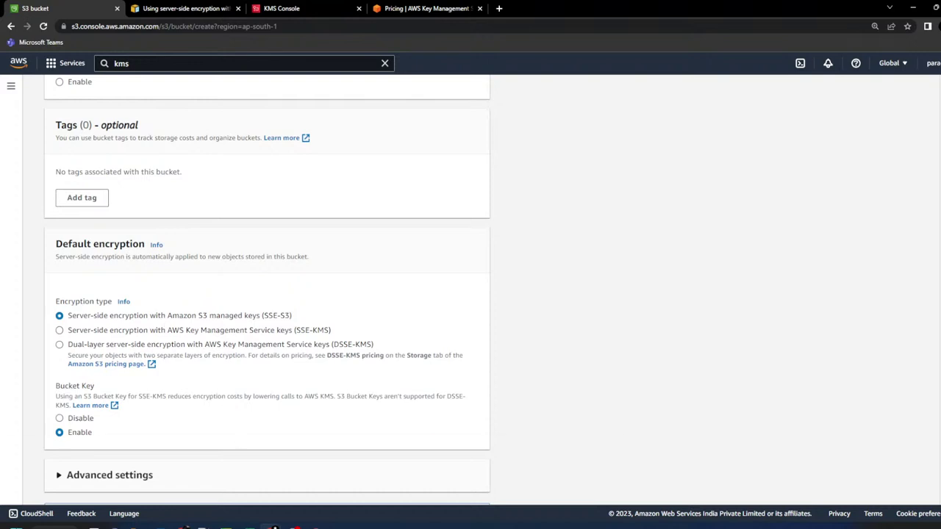
# - Switch to the slideshow, step one slide ahead and return to the annotated S3 Encryption slide
pyautogui.moveTo(274, 526)
pyautogui.click(392, 491)
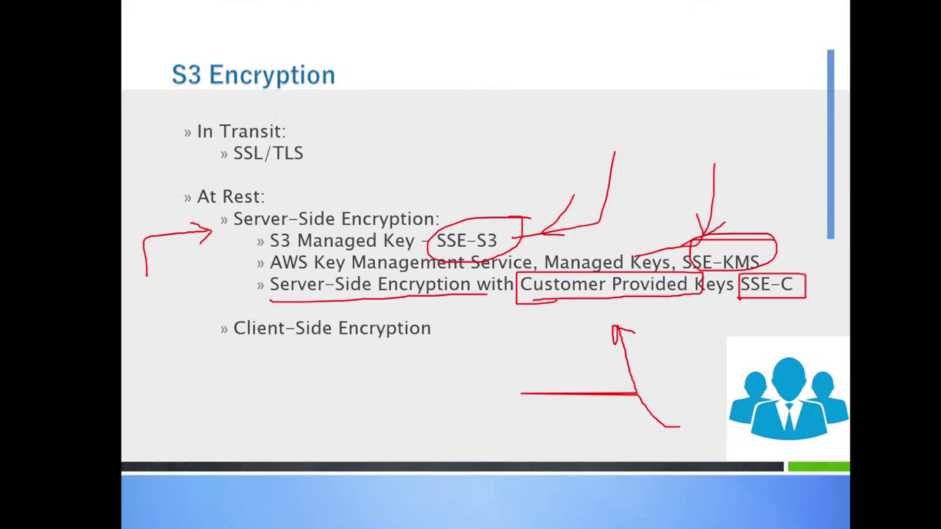
pyautogui.press('Right')
pyautogui.press('Left')
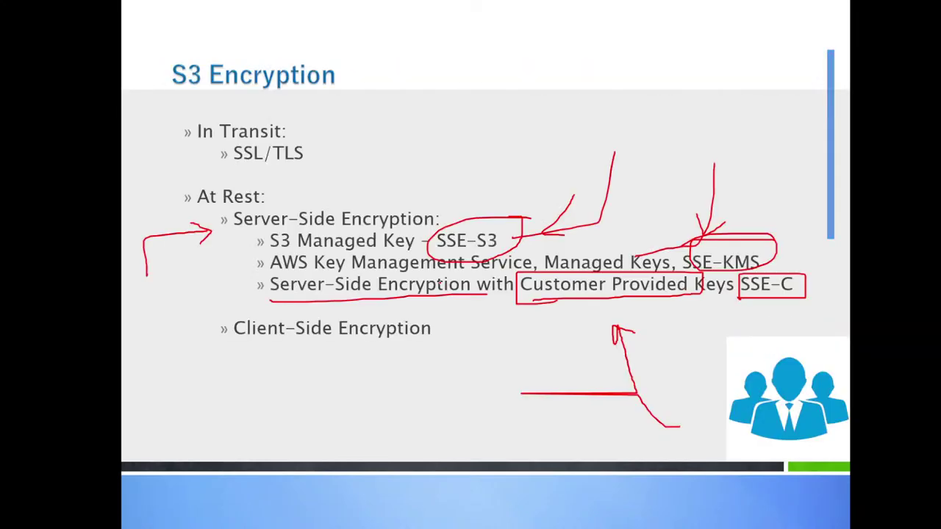
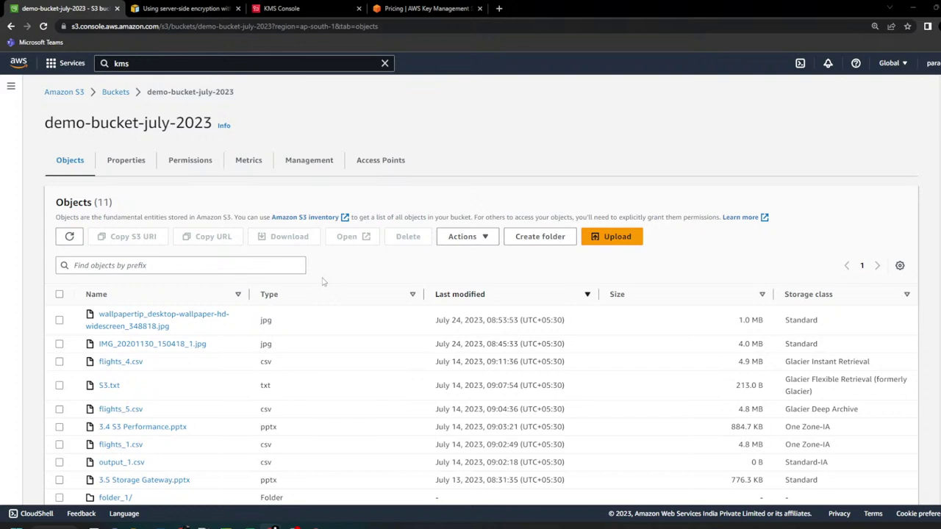
# - Highlight part of the demo-bucket-july-2023 name and view the Default encryption section in the bucket's properties
pyautogui.moveTo(76, 123); pyautogui.dragTo(160, 122)
pyautogui.click(129, 161)
pyautogui.scroll(-5, 250, 346)
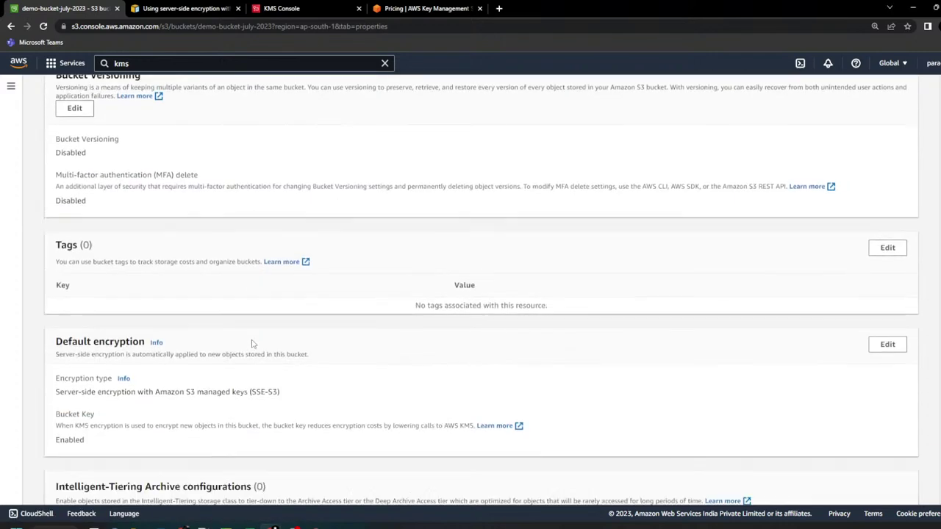
# - Highlight the Default encryption heading and the encryption type text in the properties of demo-bucket-july-2023
pyautogui.moveTo(56, 161); pyautogui.dragTo(147, 161)
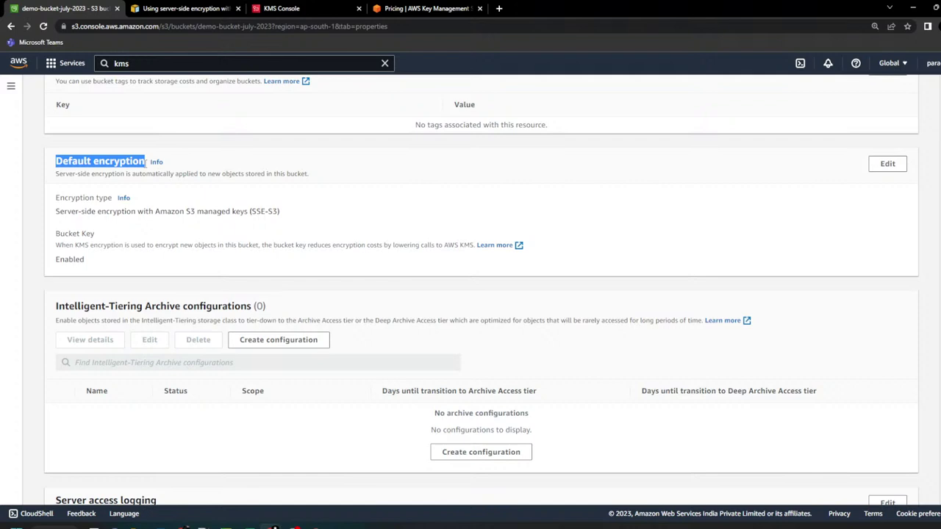
pyautogui.click(79, 166)
pyautogui.tripleClick(80, 166)
pyautogui.moveTo(67, 213); pyautogui.dragTo(291, 214)
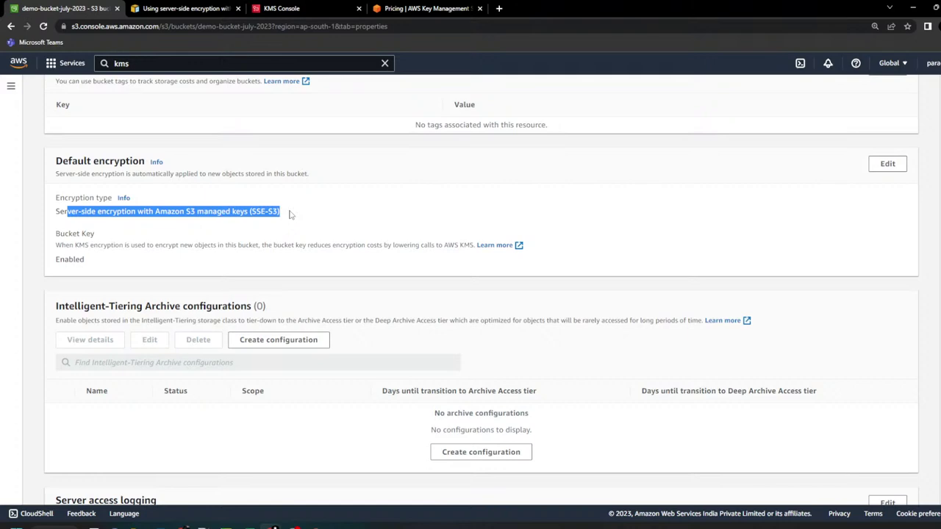
# - Return to the bucket list, highlight coaching-data-bucket's creation date, and open that bucket's properties to review its Default encryption section
pyautogui.scroll(5, 291, 214)
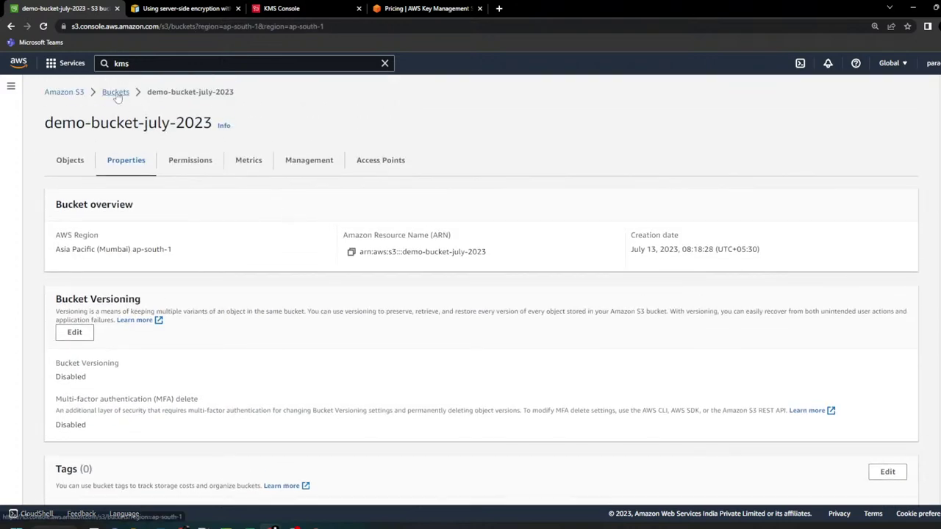
pyautogui.click(116, 92)
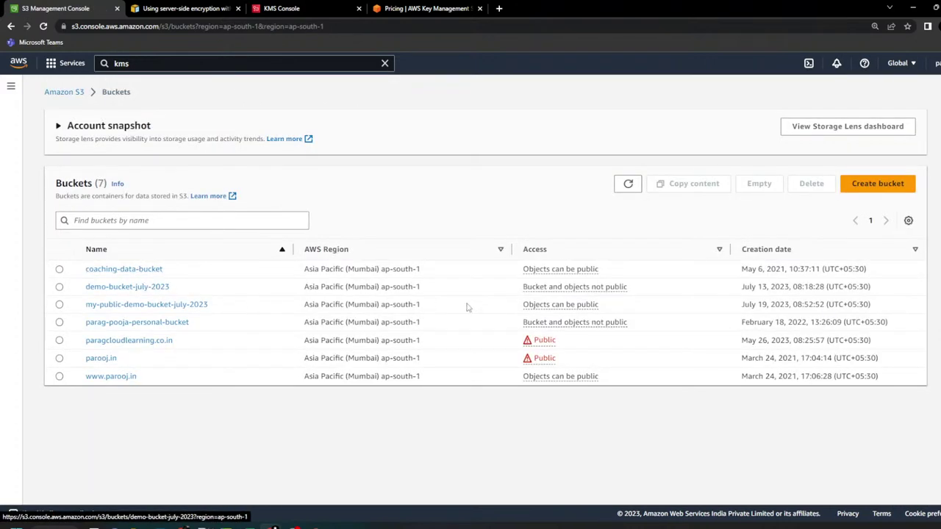
pyautogui.moveTo(807, 269); pyautogui.dragTo(739, 272)
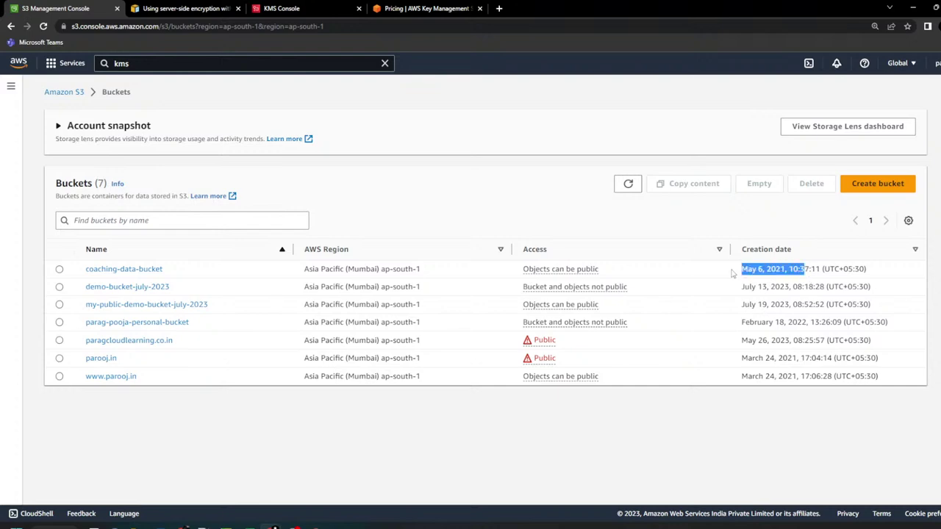
pyautogui.click(136, 274)
pyautogui.click(126, 163)
pyautogui.scroll(-5, 318, 277)
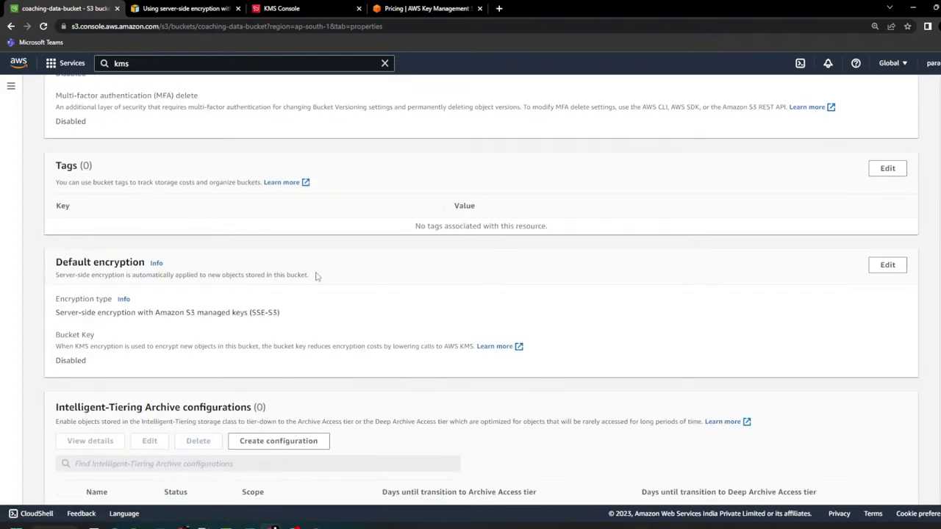
pyautogui.scroll(-5, 317, 277)
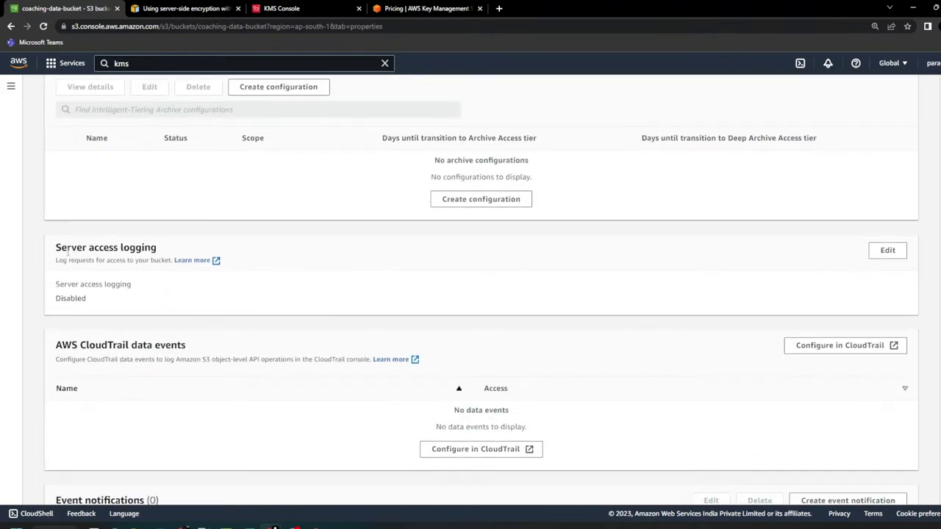
pyautogui.scroll(-7, 117, 294)
pyautogui.scroll(12, 123, 292)
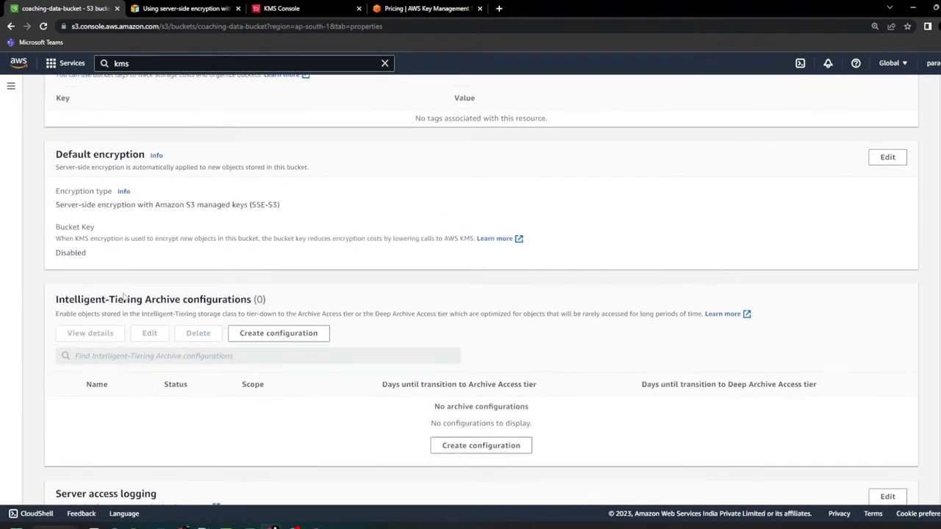
pyautogui.scroll(2, 124, 296)
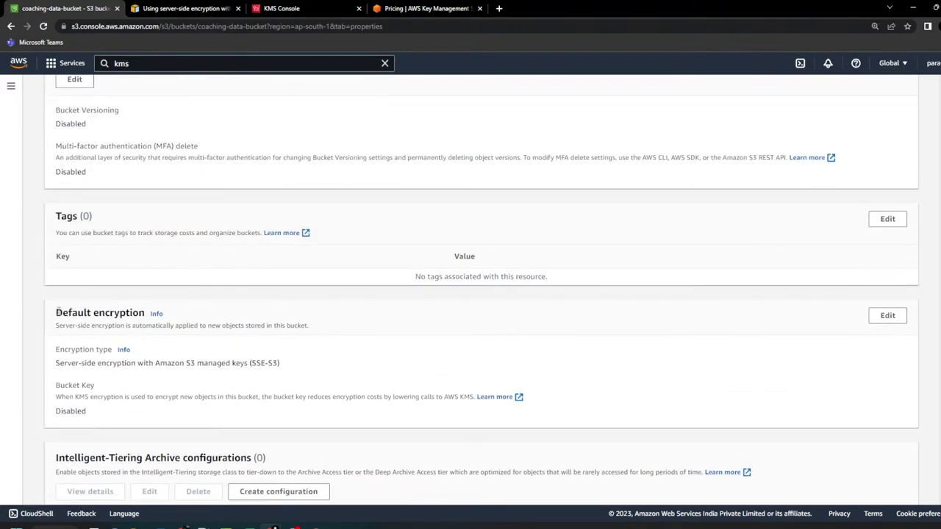
# - Highlight coaching-data-bucket's Default encryption heading, its encryption type, and the sentence about encryption being applied to new objects
pyautogui.moveTo(56, 313); pyautogui.dragTo(125, 314)
pyautogui.click(66, 365)
pyautogui.tripleClick(285, 358)
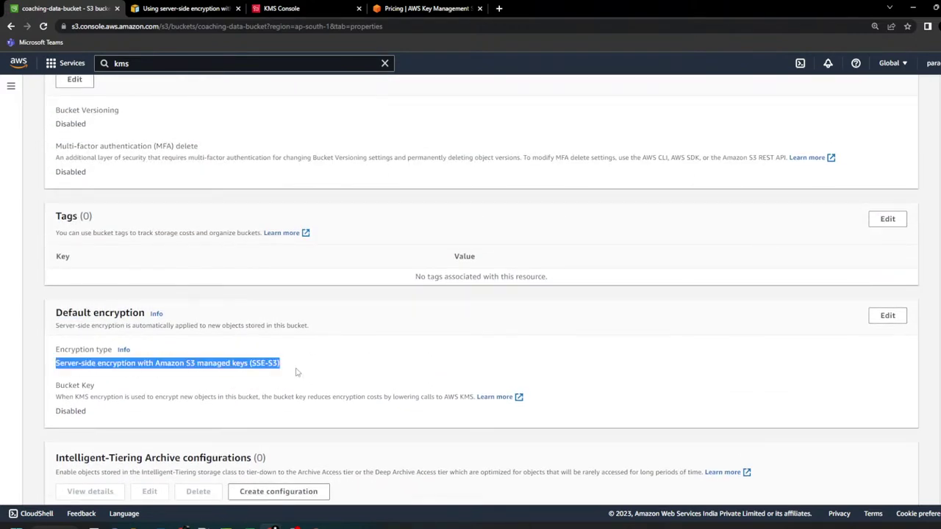
pyautogui.click(184, 373)
pyautogui.tripleClick(180, 363)
pyautogui.moveTo(207, 325); pyautogui.dragTo(311, 329)
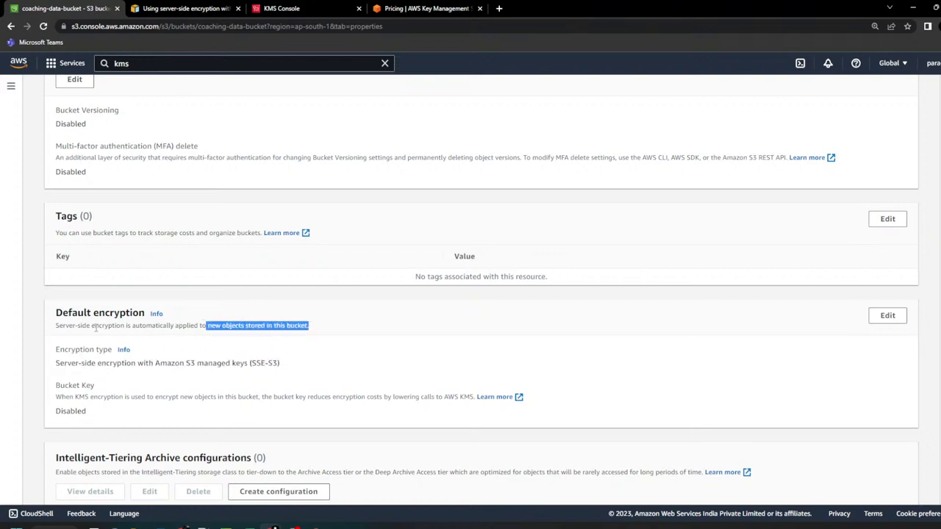
pyautogui.moveTo(75, 326); pyautogui.dragTo(284, 326)
# - Go back to the bucket list and highlight the coaching-data-bucket row from its creation date to its name
pyautogui.scroll(4, 279, 325)
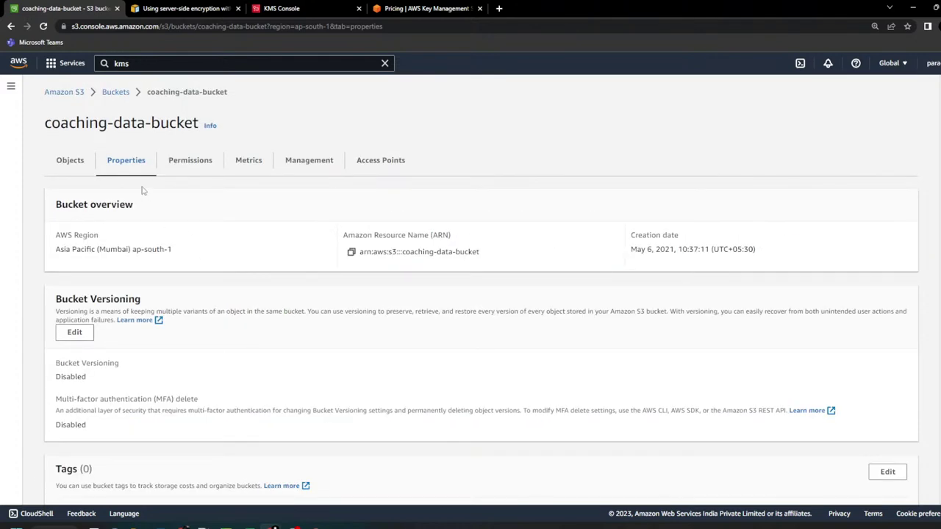
pyautogui.click(69, 165)
pyautogui.click(116, 93)
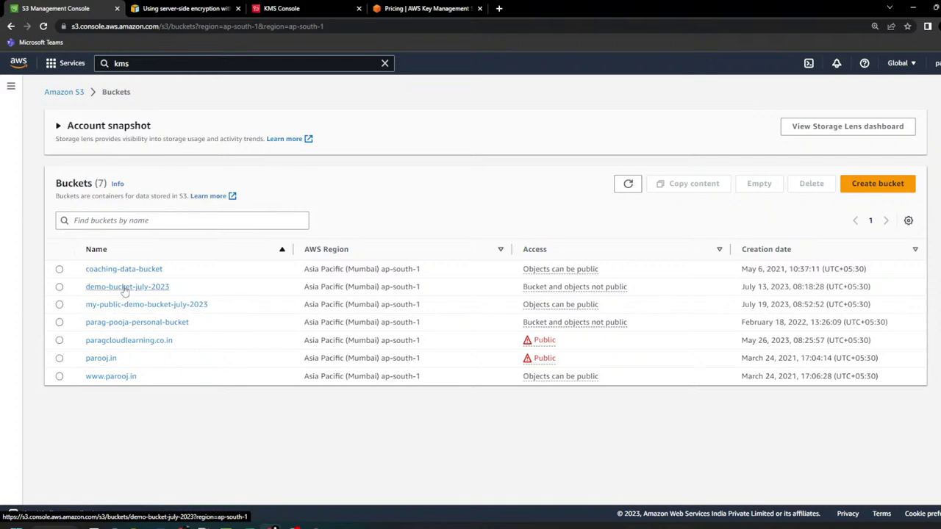
pyautogui.moveTo(840, 269); pyautogui.dragTo(155, 276)
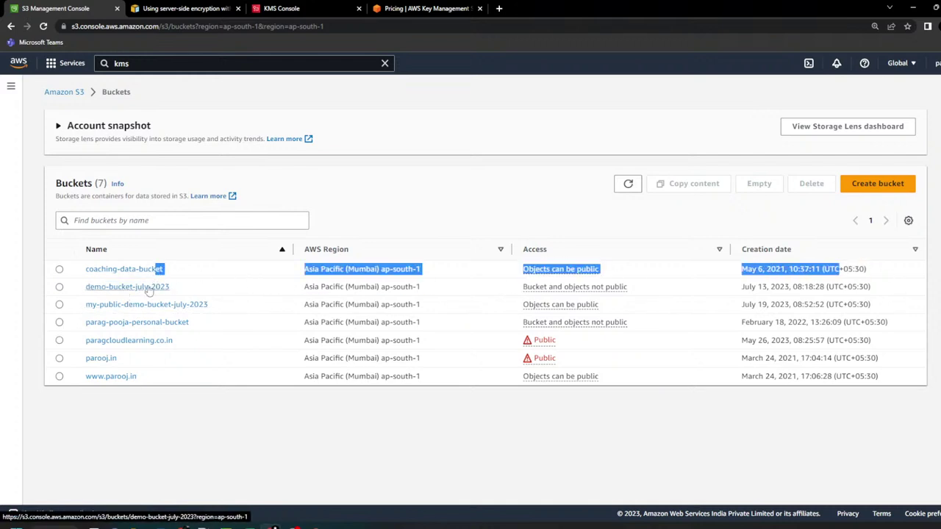
# - Open the properties of demo-bucket-july-2023 and highlight the encryption type under Default encryption
pyautogui.click(147, 287)
pyautogui.click(127, 160)
pyautogui.scroll(-5, 280, 321)
pyautogui.moveTo(53, 212); pyautogui.dragTo(291, 213)
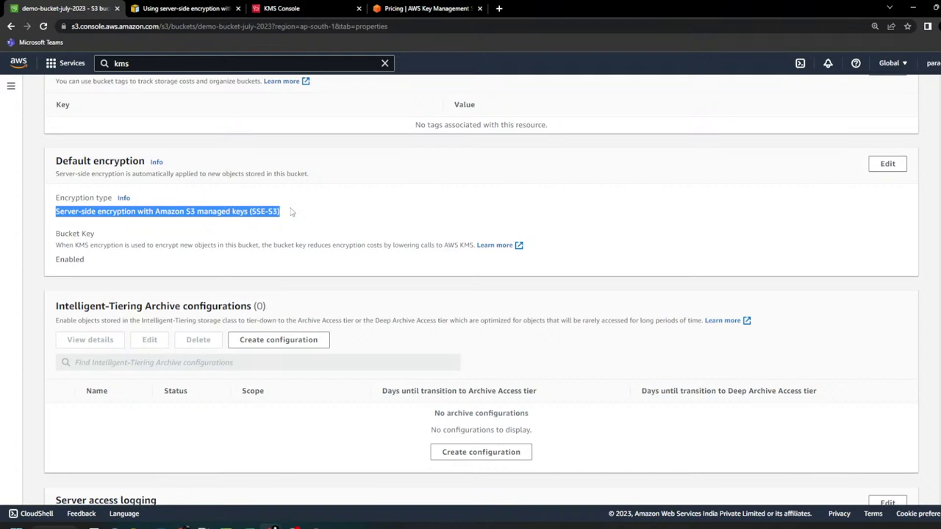
# - Open the permissions of demo-bucket-july-2023, highlight the Bucket policy heading and place the focus in the empty policy text area
pyautogui.scroll(6, 177, 225)
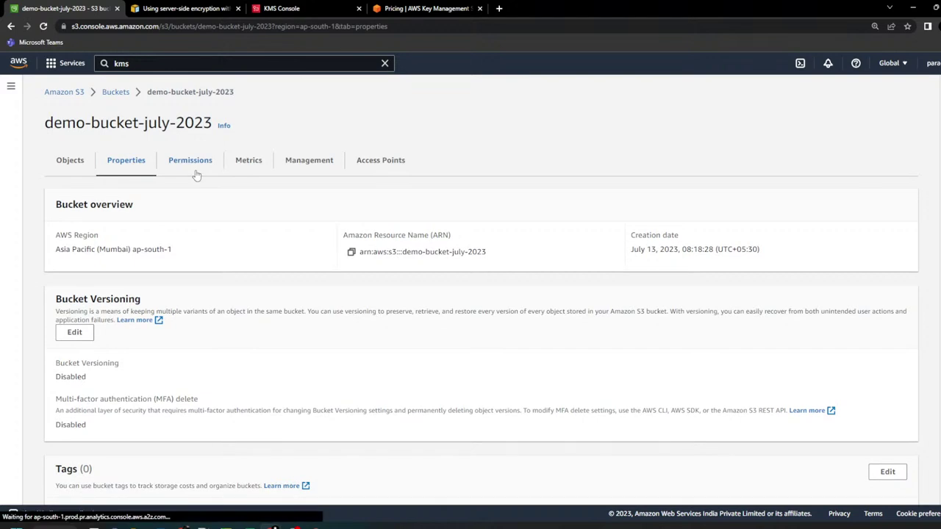
pyautogui.click(195, 168)
pyautogui.scroll(-3, 252, 287)
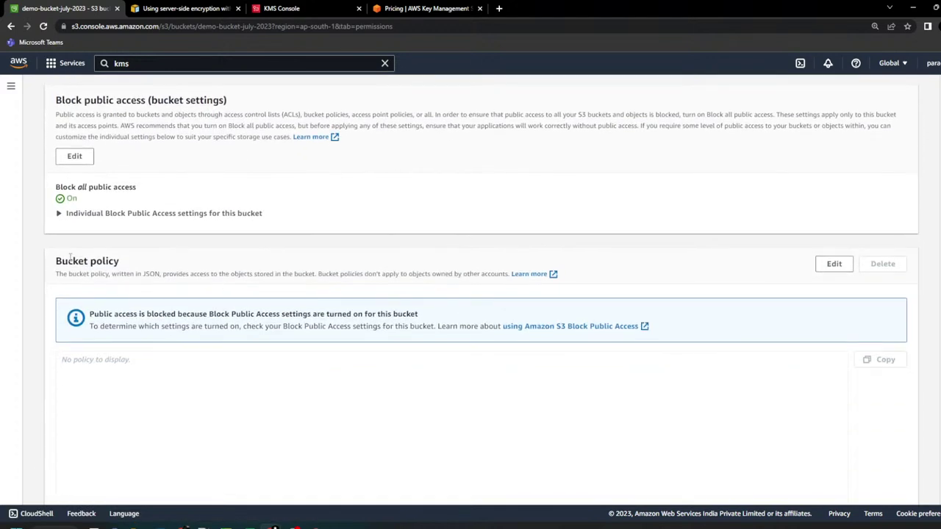
pyautogui.moveTo(53, 265); pyautogui.dragTo(131, 263)
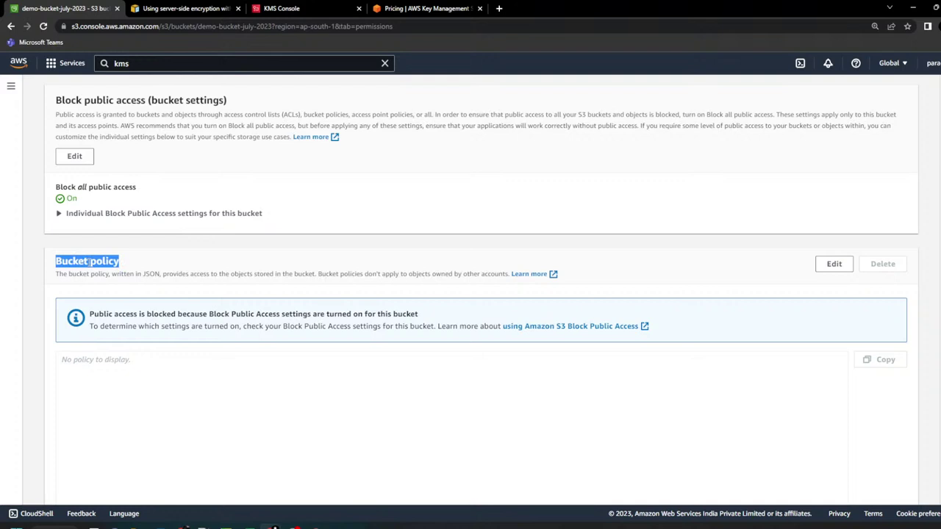
pyautogui.scroll(-1, 89, 263)
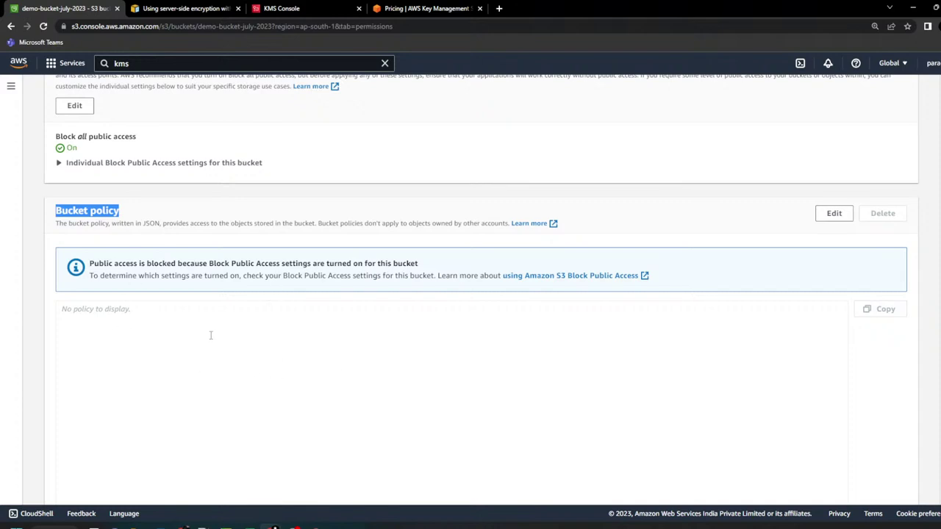
pyautogui.scroll(-1, 147, 308)
pyautogui.click(96, 291)
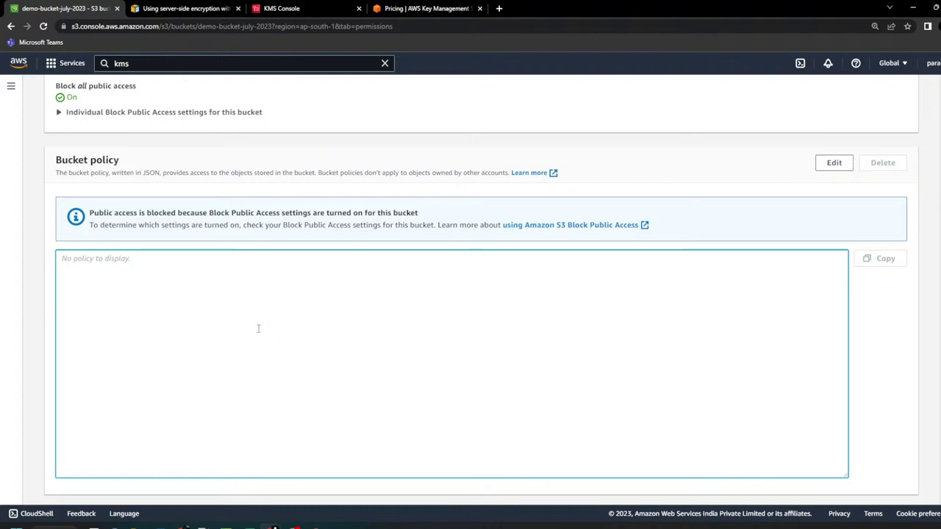
# - Switch to the encryption header slide in the PowerPoint slideshow and draw red pen tick marks beside the AES256 and aws:kms options
pyautogui.moveTo(213, 525)
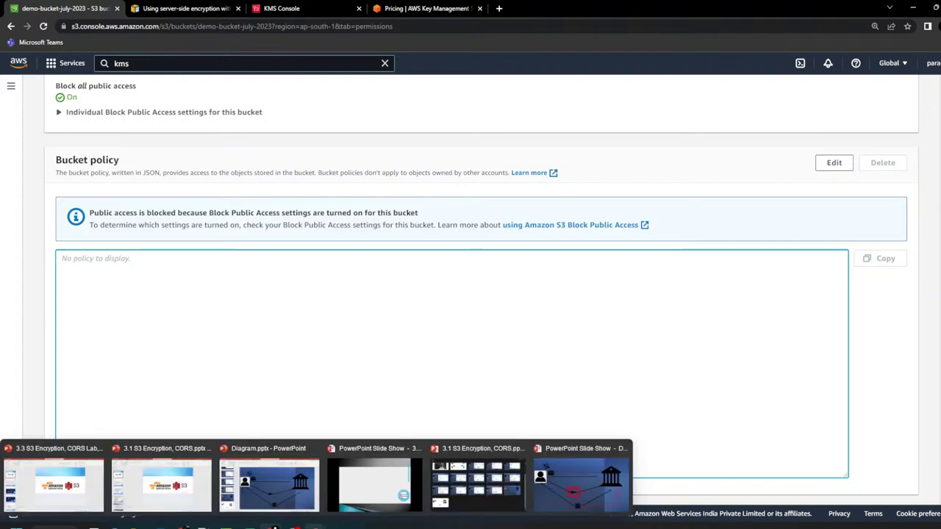
pyautogui.click(420, 487)
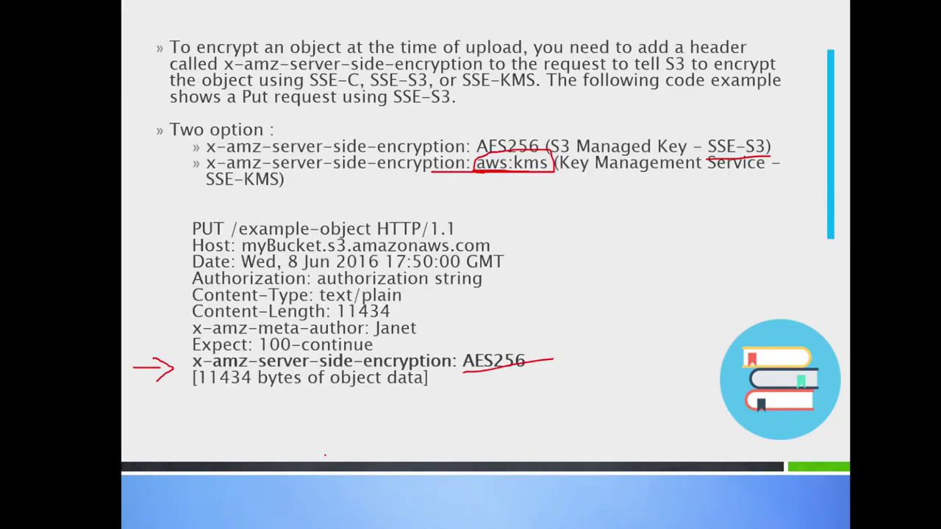
pyautogui.moveTo(531, 144); pyautogui.dragTo(611, 95)
pyautogui.moveTo(556, 167)
pyautogui.mouseDown()
pyautogui.moveTo(603, 165)
pyautogui.moveTo(624, 152)
pyautogui.mouseUp()
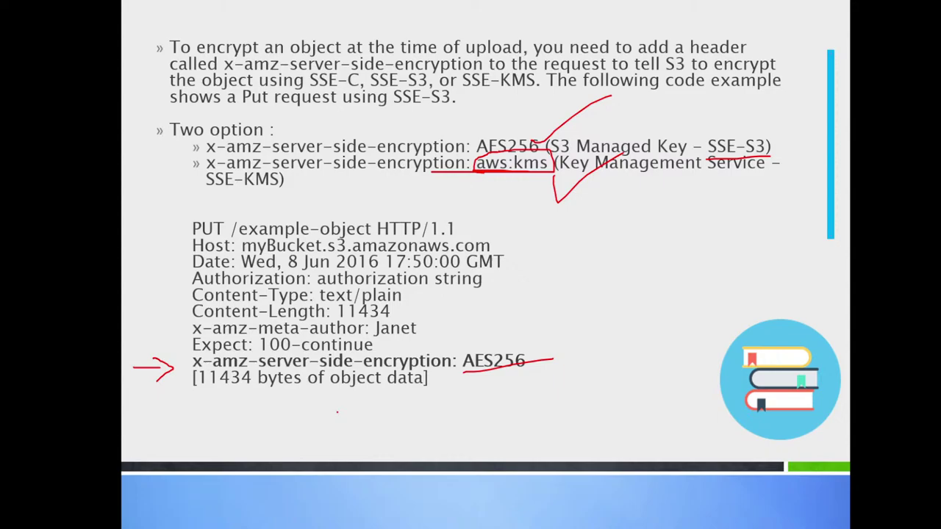
# - Leave the slideshow and switch to the 3 S3 folder in File Explorer
pyautogui.hotkey('alt', 'Tab')
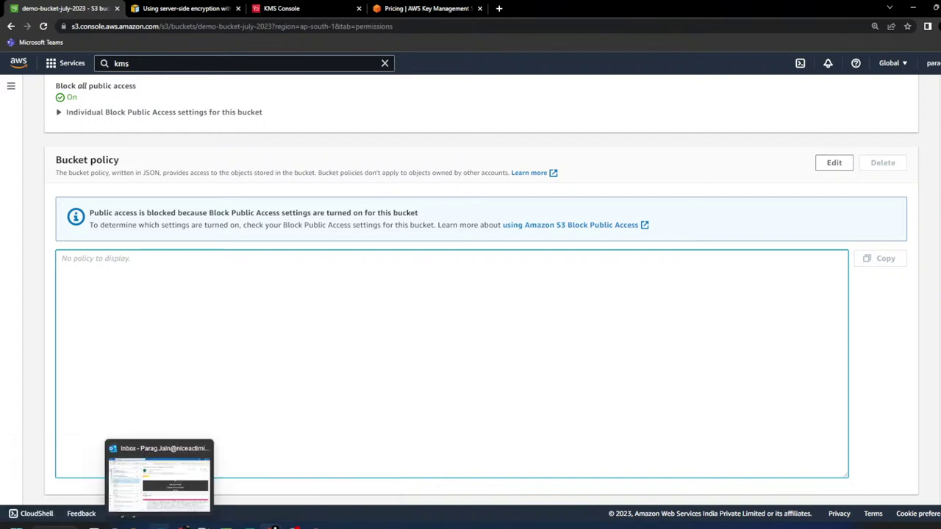
pyautogui.moveTo(137, 525)
pyautogui.click(138, 490)
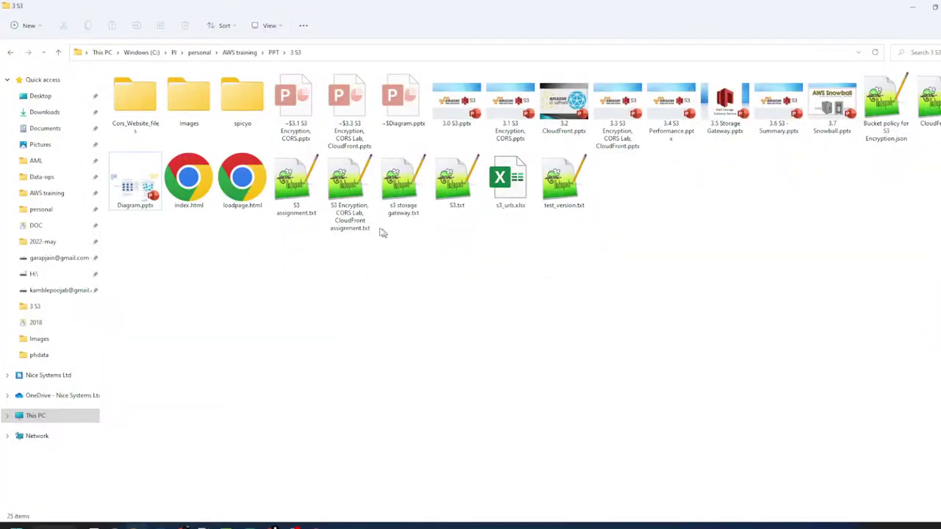
# - Open "Bucket policy for S3 Encryption.json" in Notepad++ and enlarge its text for reading
pyautogui.click(887, 117)
pyautogui.hotkey('alt', 'Tab')
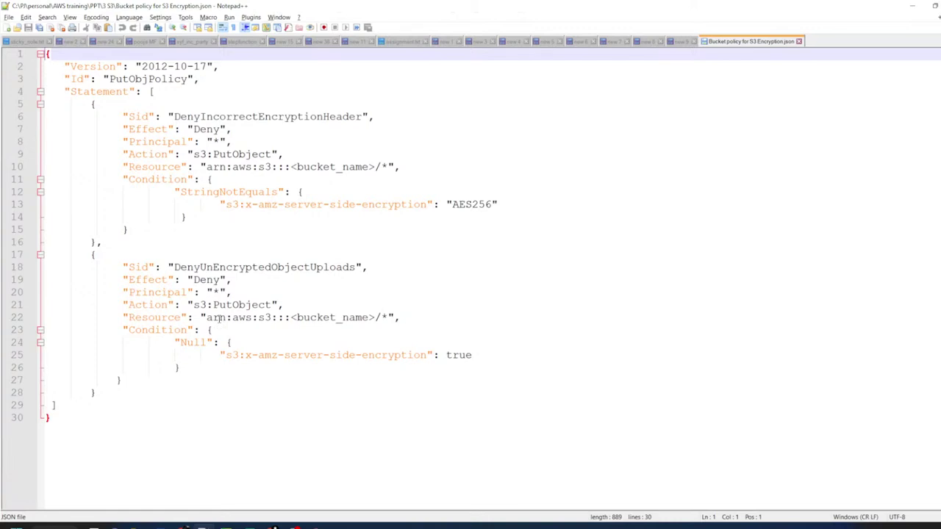
pyautogui.keyDown('ctrl'); pyautogui.scroll(3, 218, 317); pyautogui.keyUp('ctrl')
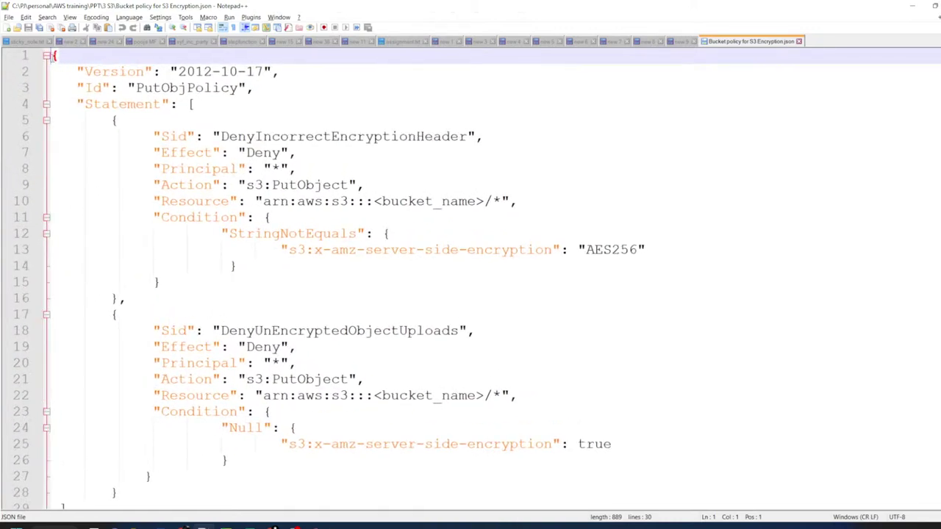
# - Examine the policy's overall structure: its Version line, its Id line and the first statement block
pyautogui.moveTo(55, 56); pyautogui.dragTo(122, 508)
pyautogui.scroll(2, 146, 294)
pyautogui.click(118, 120)
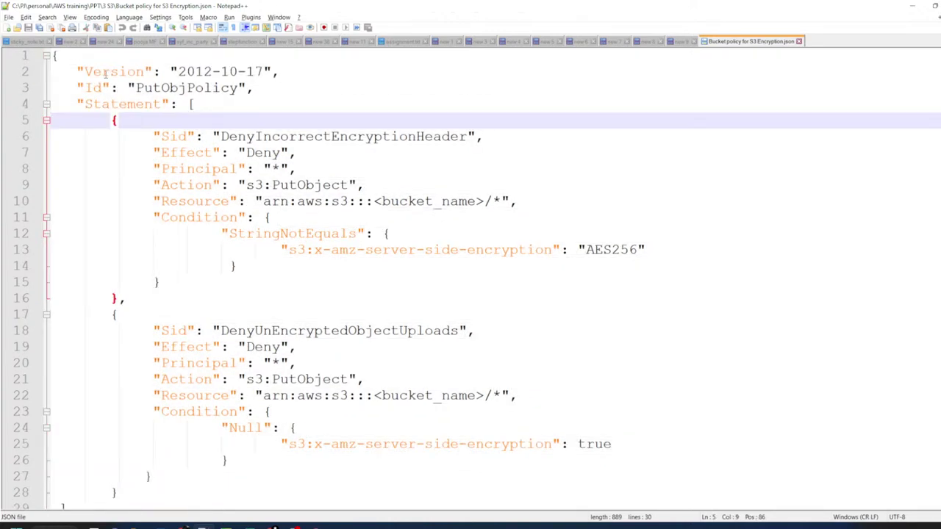
pyautogui.moveTo(68, 72); pyautogui.dragTo(230, 71)
pyautogui.moveTo(68, 87); pyautogui.dragTo(254, 87)
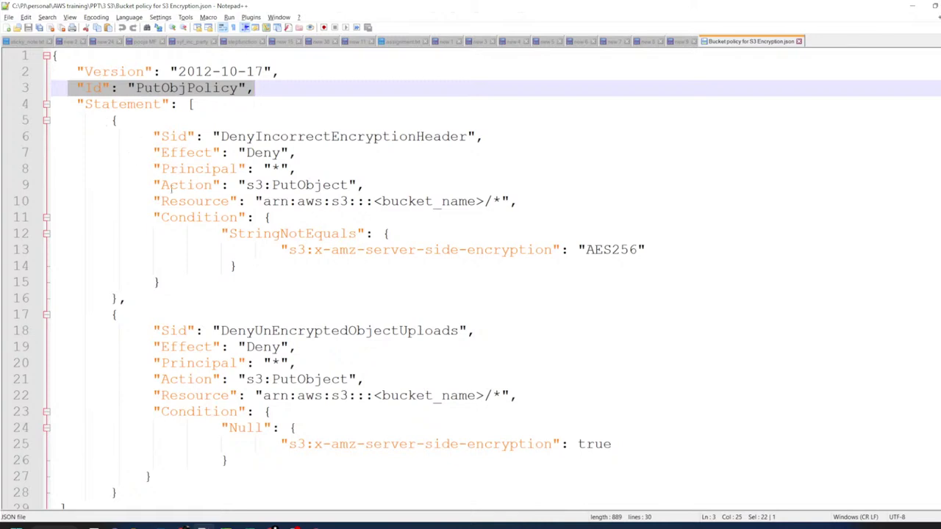
pyautogui.moveTo(113, 120); pyautogui.dragTo(118, 299)
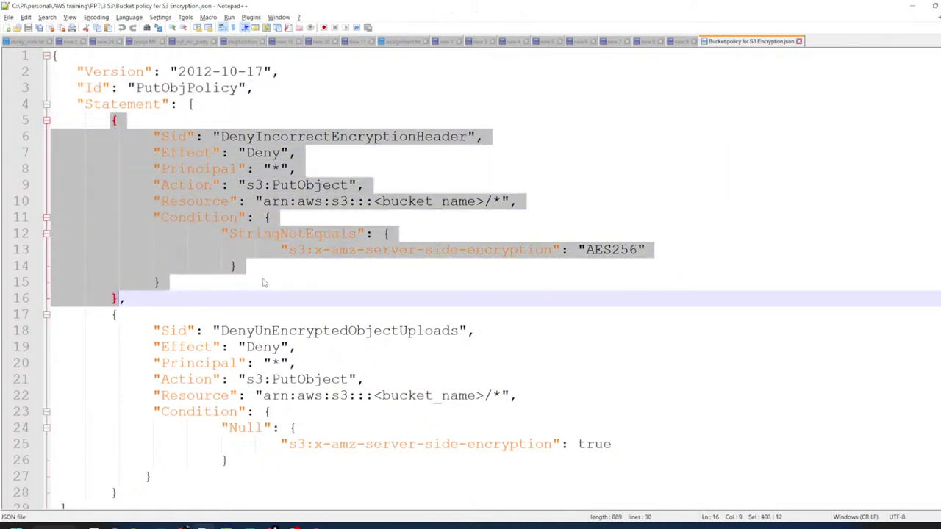
pyautogui.click(265, 282)
# - Examine the Effect, Principal, Action and Resource entries of the DenyIncorrectEncryptionHeader statement
pyautogui.doubleClick(186, 152)
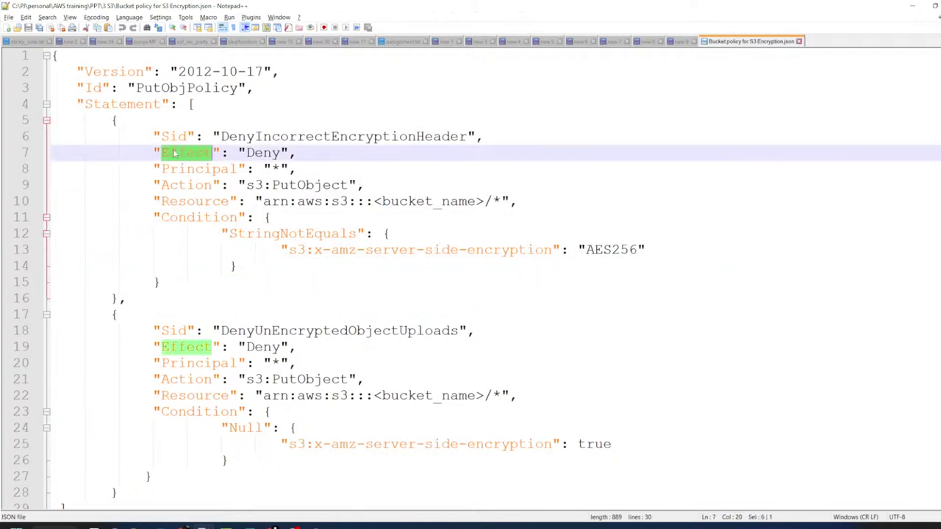
pyautogui.doubleClick(264, 153)
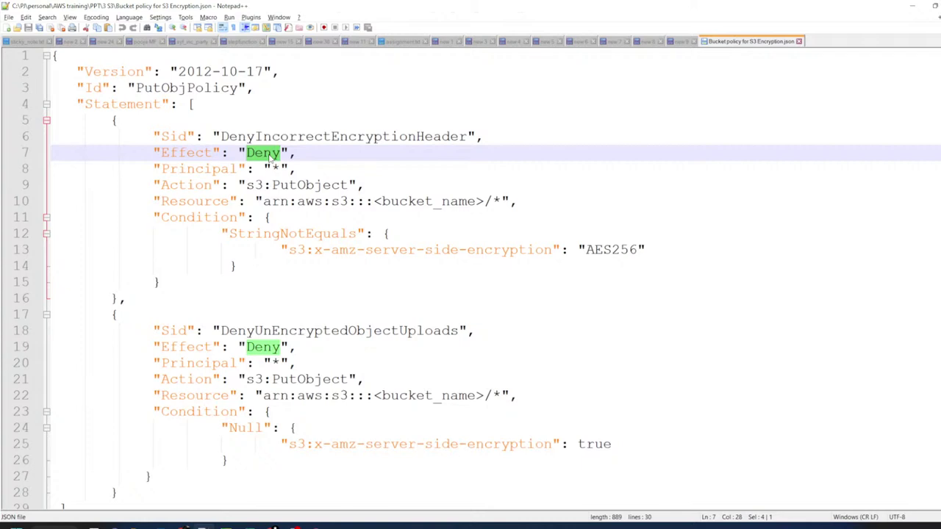
pyautogui.doubleClick(186, 153)
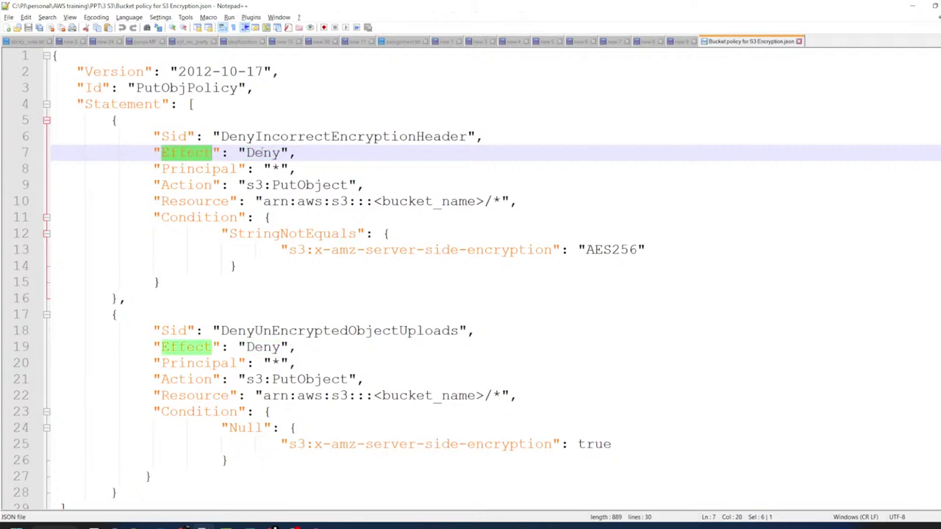
pyautogui.doubleClick(262, 153)
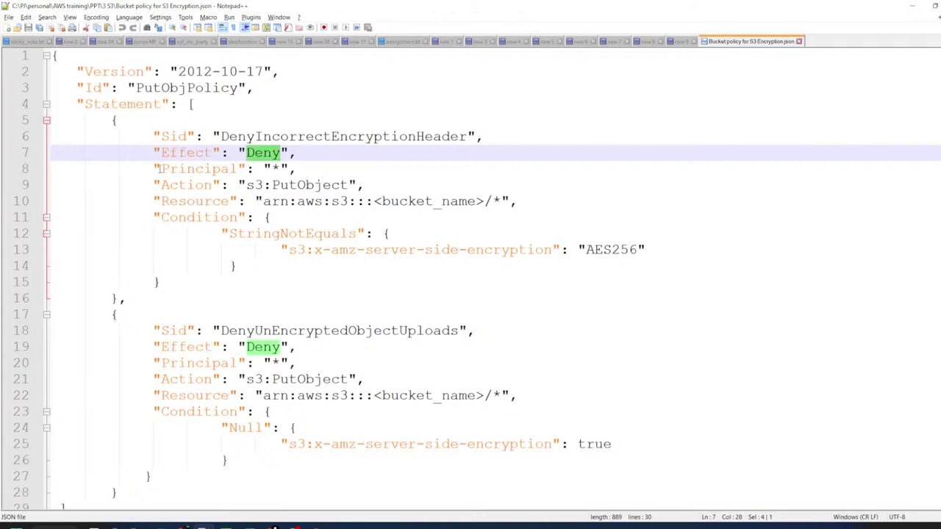
pyautogui.moveTo(157, 169); pyautogui.dragTo(301, 156)
pyautogui.doubleClick(177, 186)
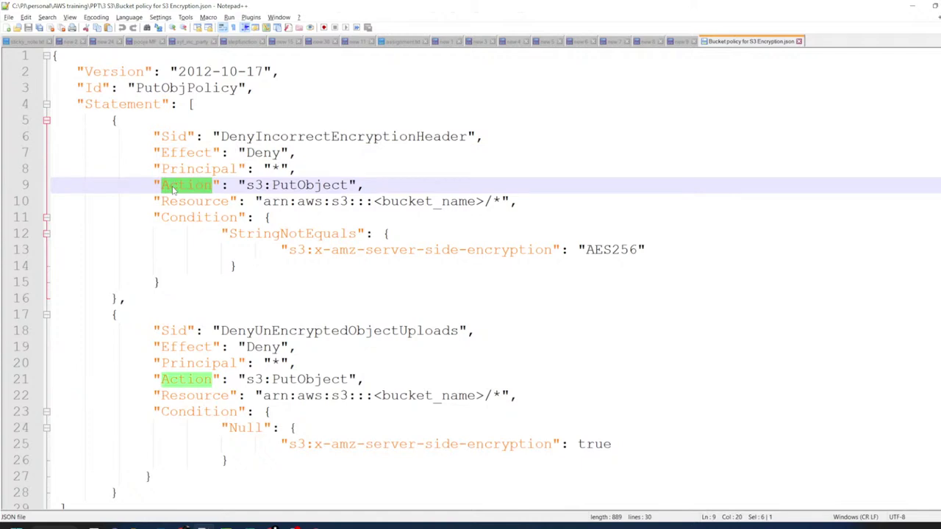
pyautogui.doubleClick(302, 190)
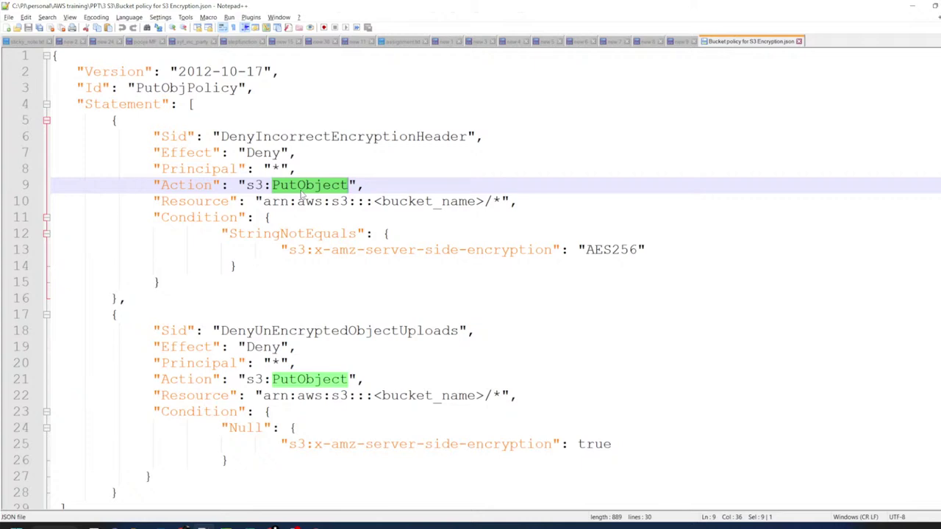
pyautogui.doubleClick(197, 202)
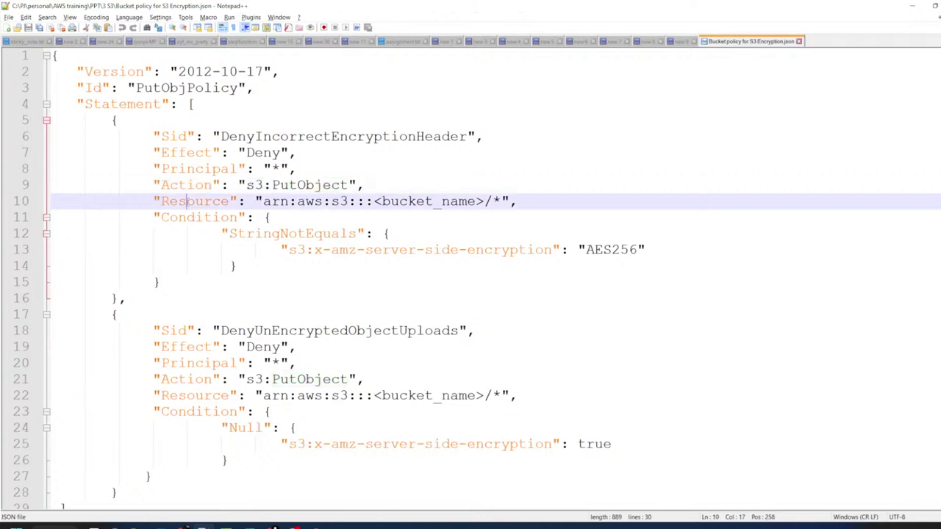
pyautogui.moveTo(265, 202); pyautogui.dragTo(485, 203)
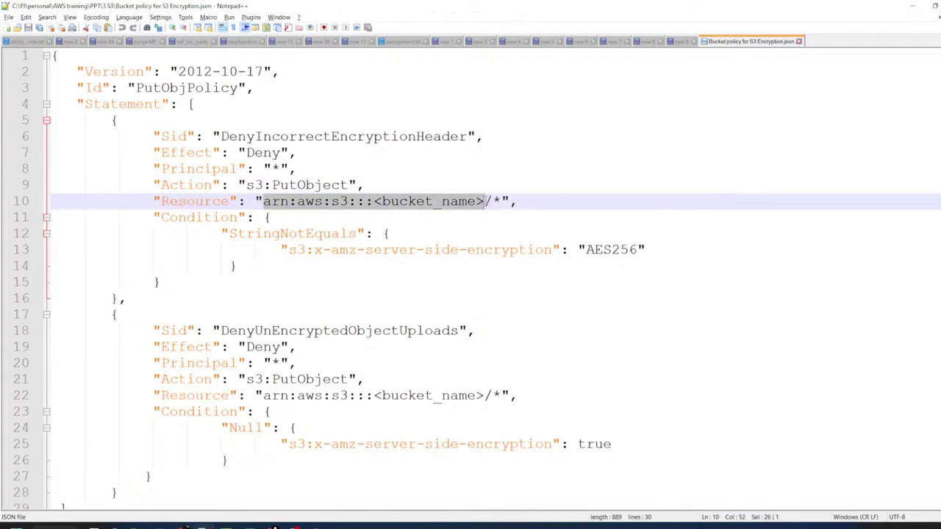
# - Switch to the AWS console in the browser and copy the Amazon Resource Name from the properties of demo-bucket-july-2023
pyautogui.hotkey('alt', 'Tab')
pyautogui.hotkey('alt', 'Tab')
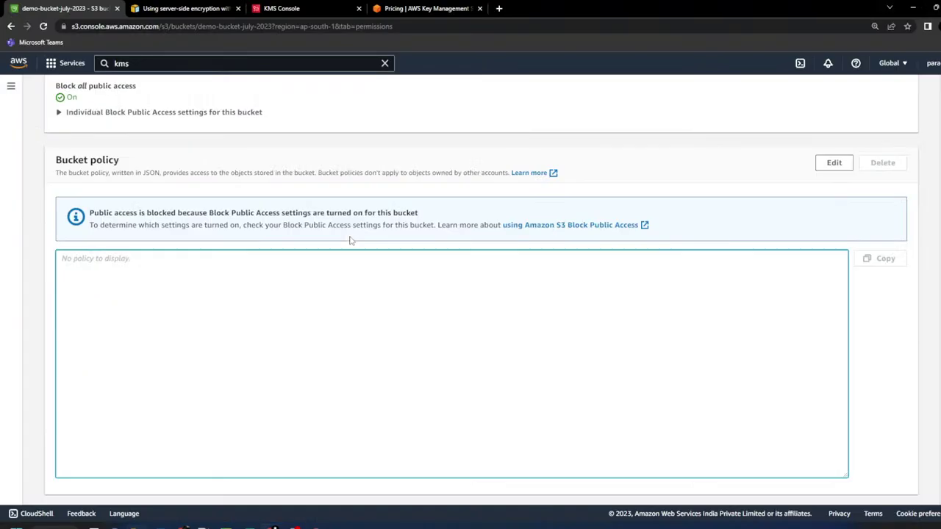
pyautogui.scroll(4, 350, 242)
pyautogui.scroll(-2, 131, 337)
pyautogui.scroll(3, 131, 337)
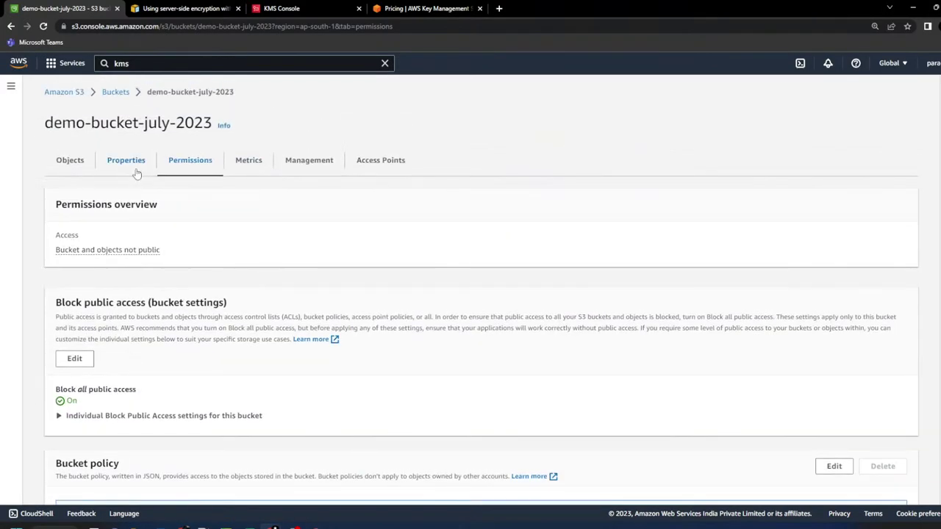
pyautogui.click(135, 170)
pyautogui.moveTo(339, 240); pyautogui.dragTo(452, 233)
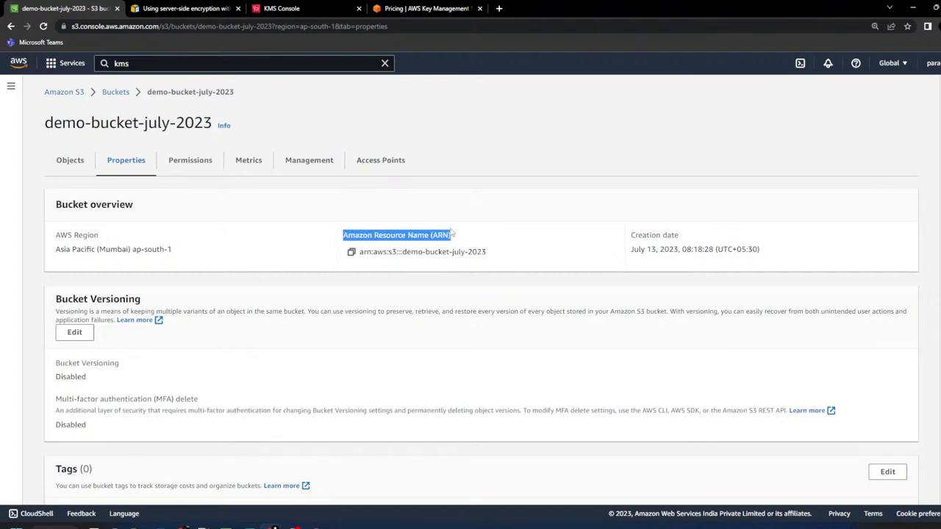
pyautogui.click(351, 252)
# - Back in Notepad++, replace the placeholder ARN in the first statement's Resource with arn:aws:s3:::demo-bucket-july-2023, keeping the /* suffix
pyautogui.hotkey('alt', 'Tab')
pyautogui.press('Return')
pyautogui.click(441, 250)
pyautogui.moveTo(259, 201); pyautogui.dragTo(484, 205)
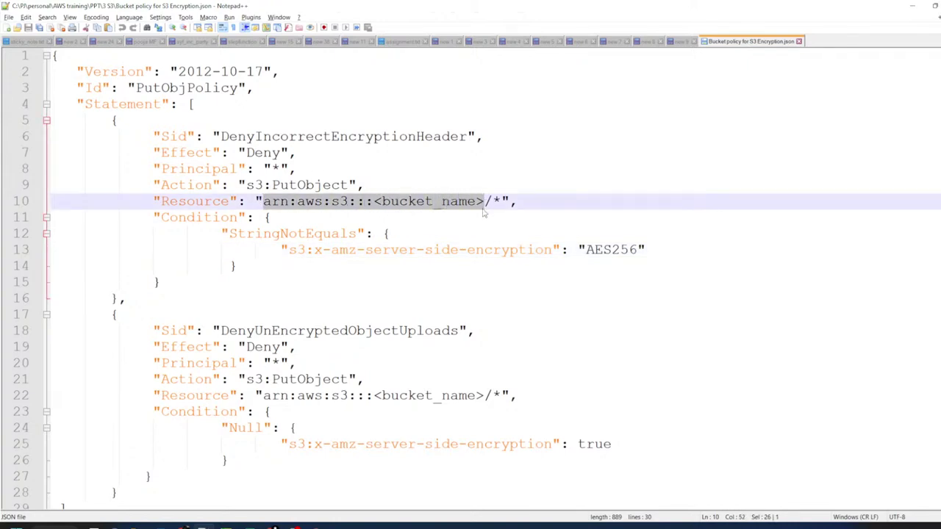
pyautogui.hotkey('ctrl', 'v')
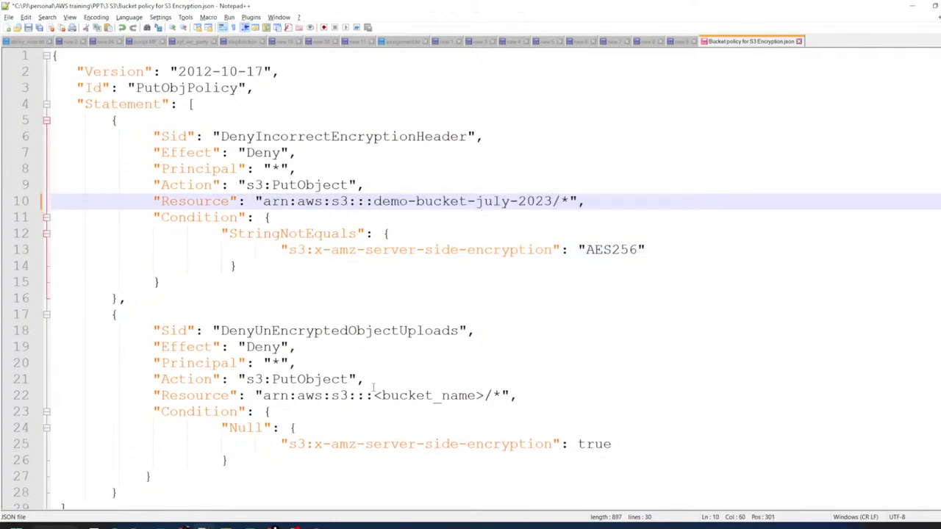
pyautogui.moveTo(262, 395); pyautogui.dragTo(460, 398)
pyautogui.click(432, 239)
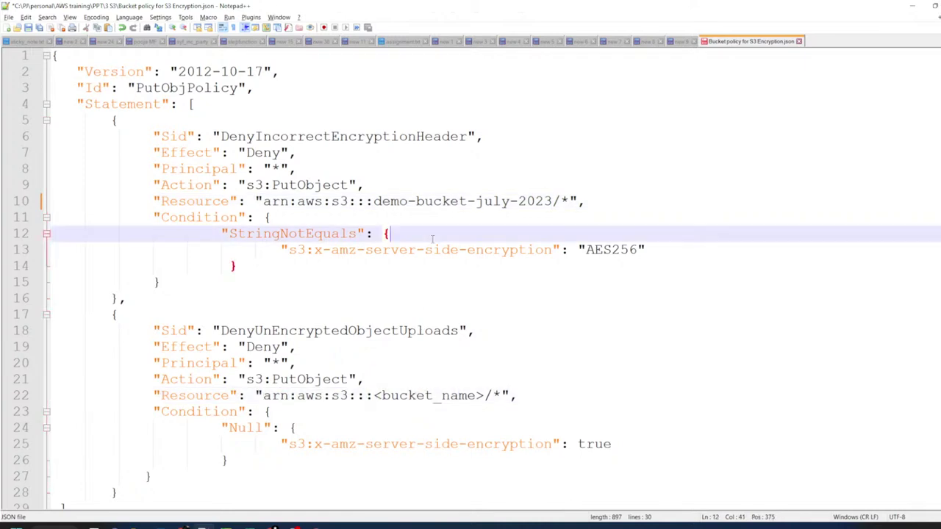
# - Review the first statement's Resource path with its wildcard, its Deny effect and its StringNotEquals condition on the server-side encryption header
pyautogui.doubleClick(214, 202)
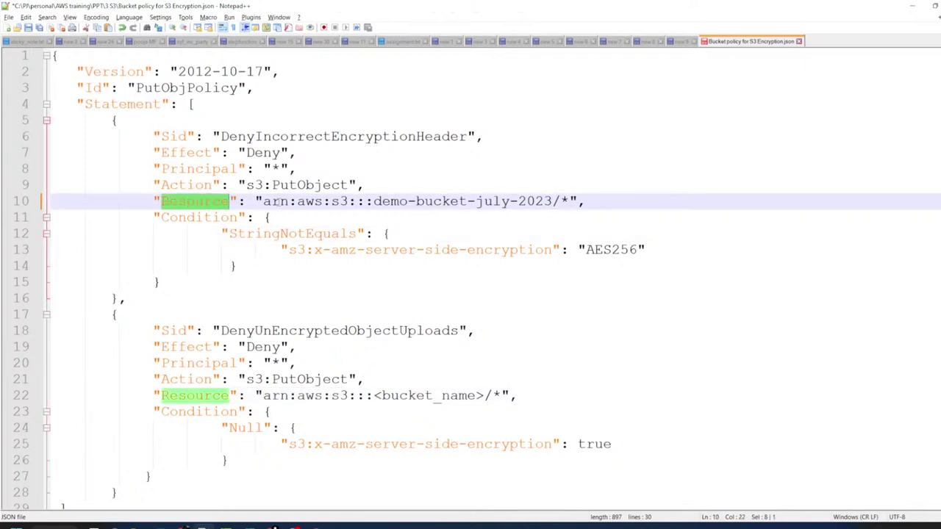
pyautogui.moveTo(263, 202); pyautogui.dragTo(409, 202)
pyautogui.moveTo(553, 201); pyautogui.dragTo(569, 201)
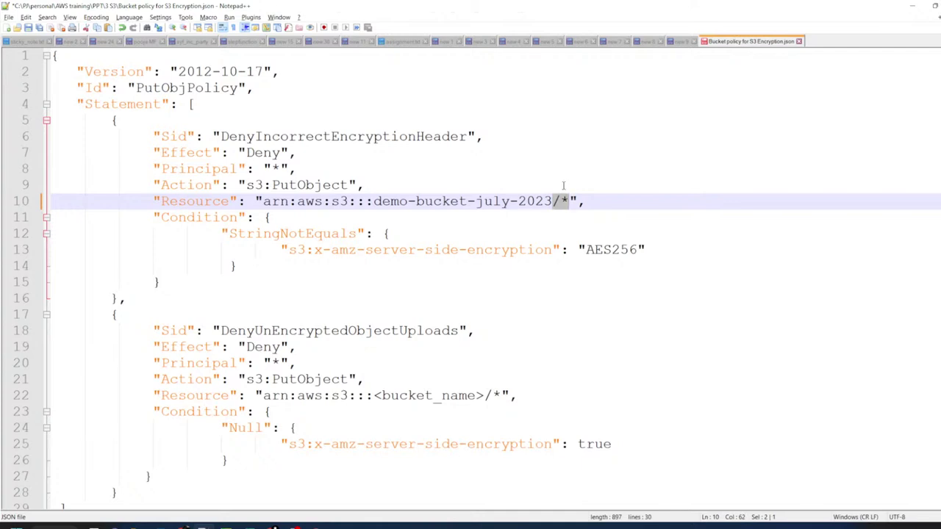
pyautogui.doubleClick(254, 154)
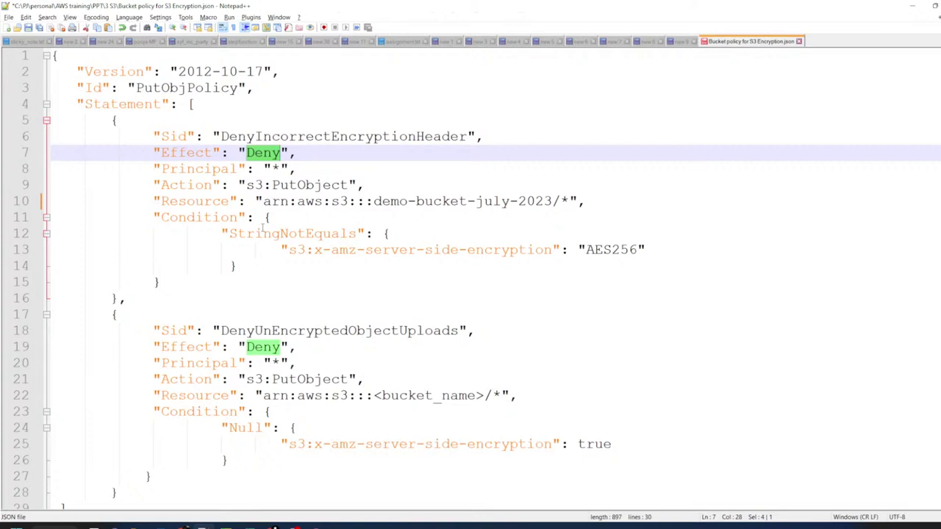
pyautogui.moveTo(145, 217); pyautogui.dragTo(193, 278)
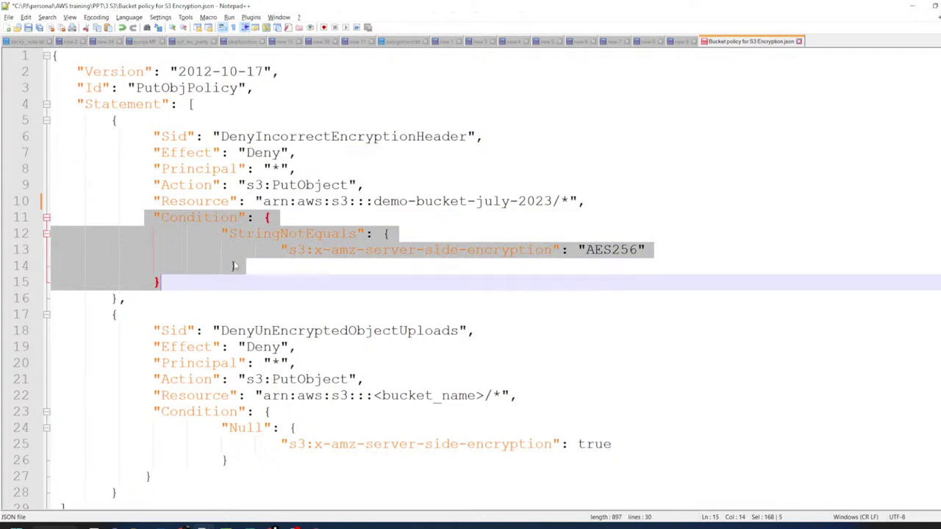
pyautogui.click(314, 250)
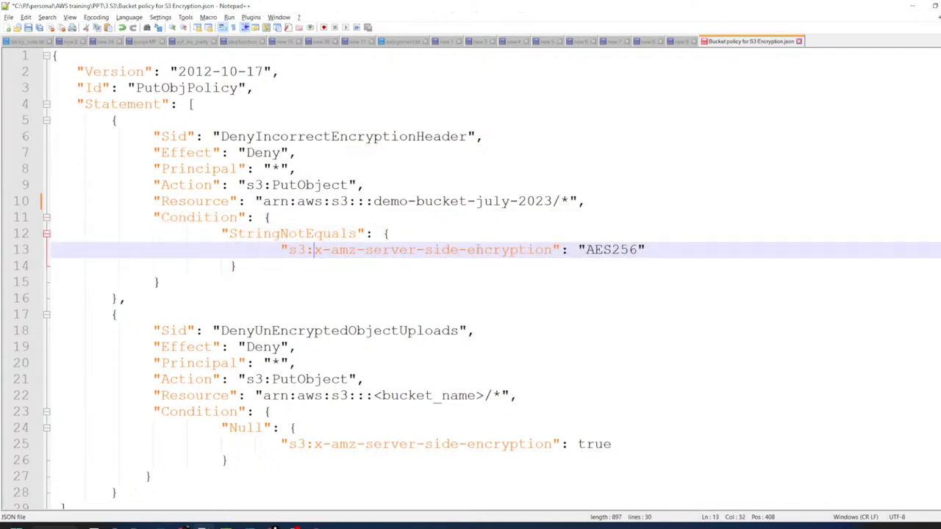
pyautogui.doubleClick(196, 217)
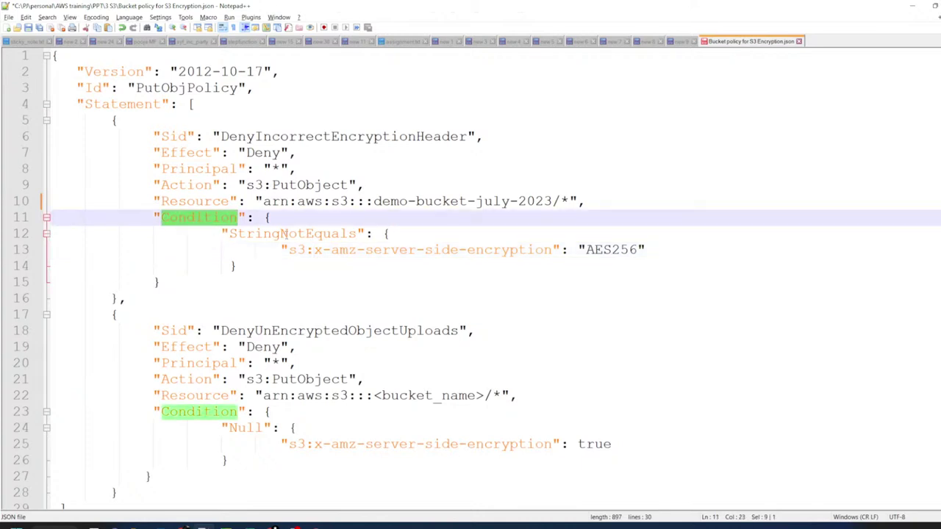
pyautogui.doubleClick(287, 235)
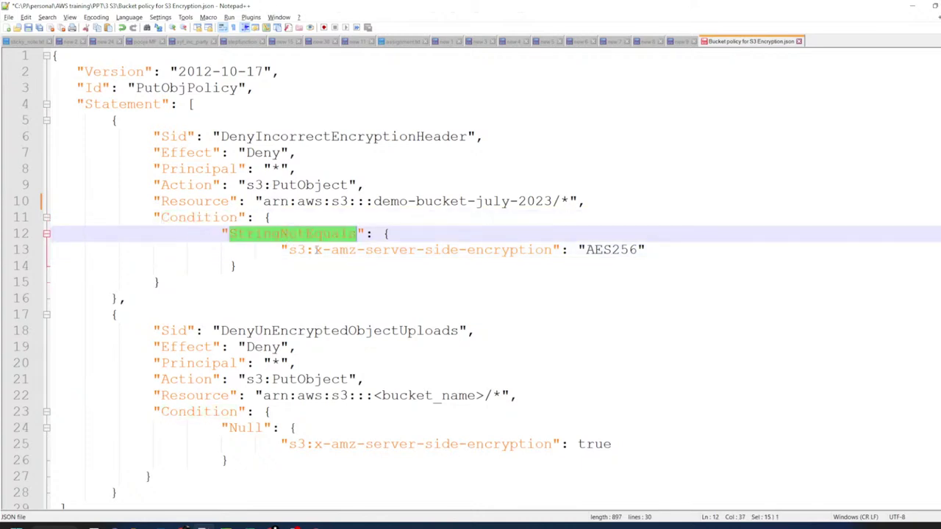
pyautogui.doubleClick(317, 250)
pyautogui.moveTo(324, 250); pyautogui.dragTo(553, 251)
pyautogui.doubleClick(611, 250)
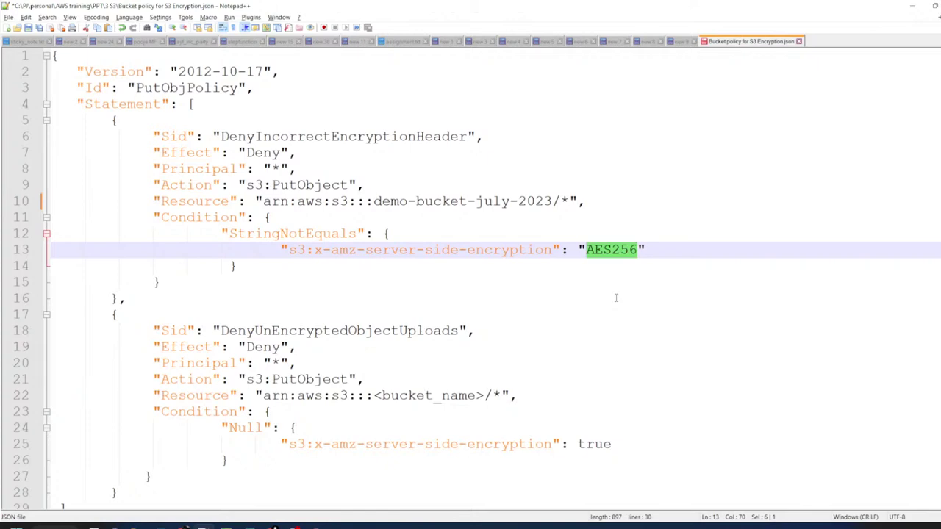
# - Switch to the encryption slide and underline x-amz-server-side-encryption in red in the sample PUT request and in the AES256 option
pyautogui.hotkey('alt', 'Tab')
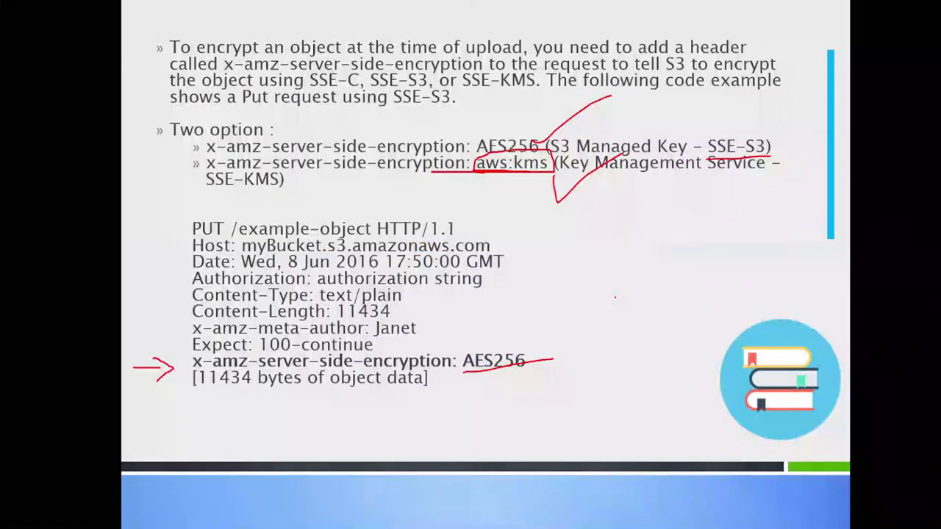
pyautogui.moveTo(195, 369); pyautogui.dragTo(436, 368)
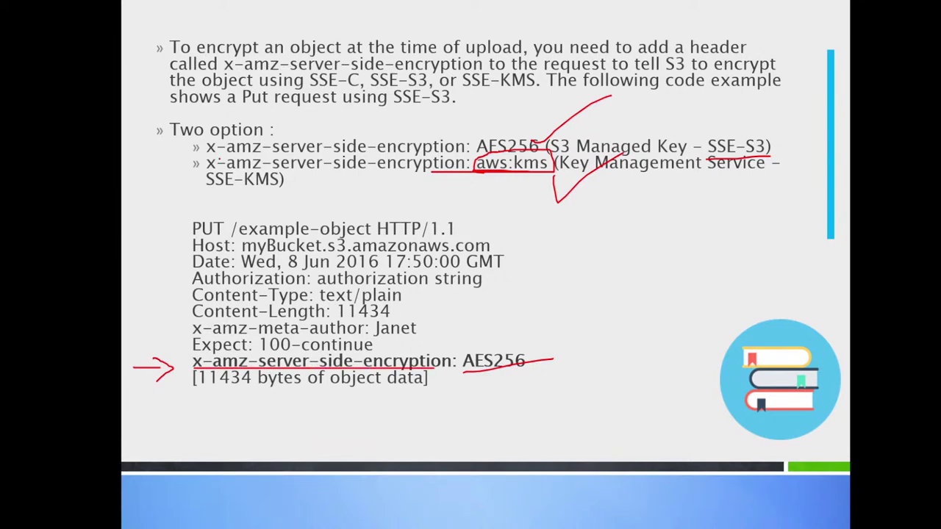
pyautogui.moveTo(207, 158); pyautogui.dragTo(455, 157)
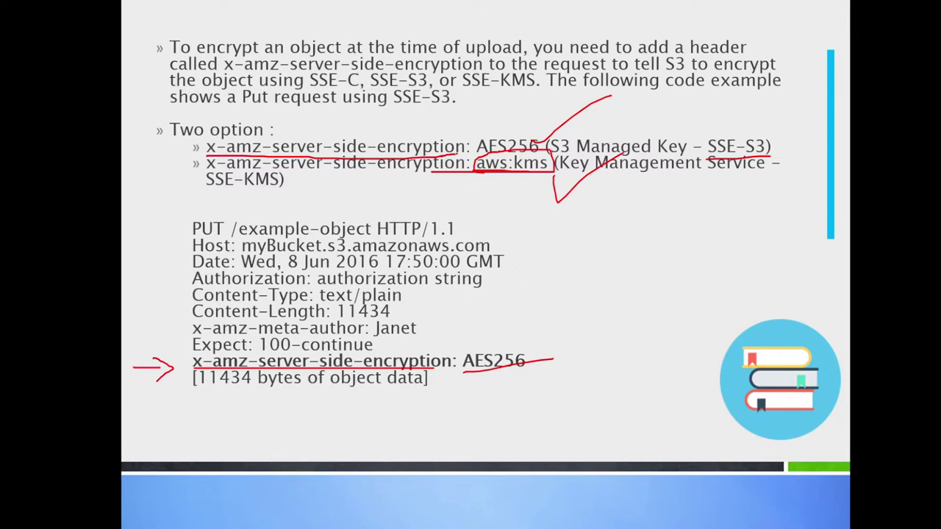
# - Return to the policy in Notepad++ and examine the first statement's encryption header key, Deny effect and required encryption value
pyautogui.hotkey('alt', 'Tab')
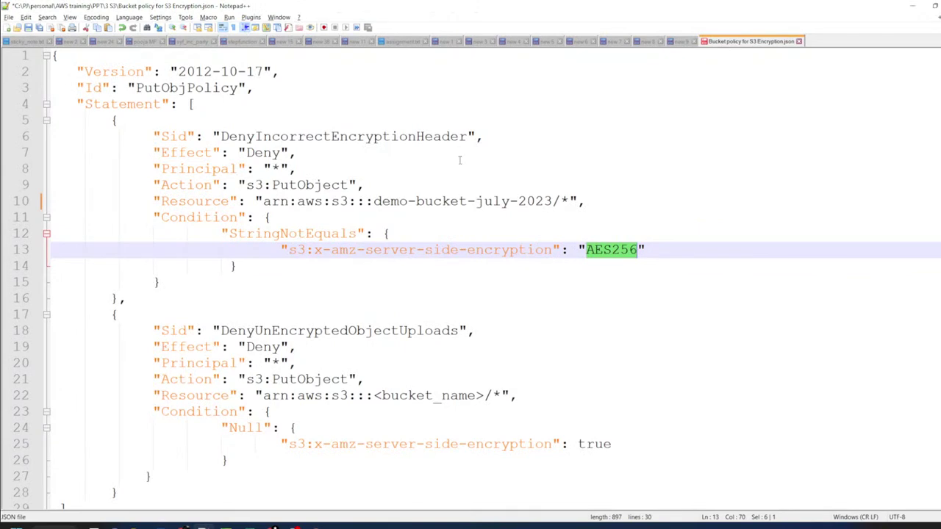
pyautogui.moveTo(315, 250); pyautogui.dragTo(556, 250)
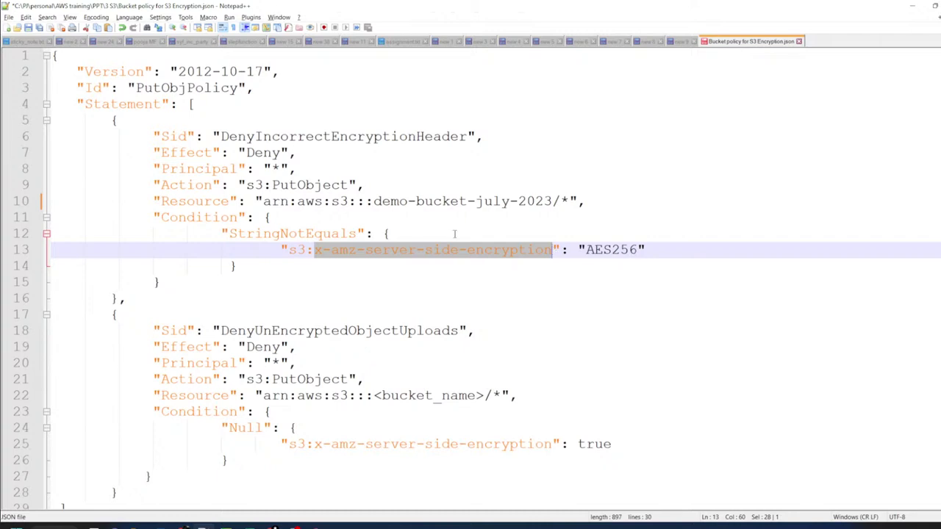
pyautogui.doubleClick(258, 153)
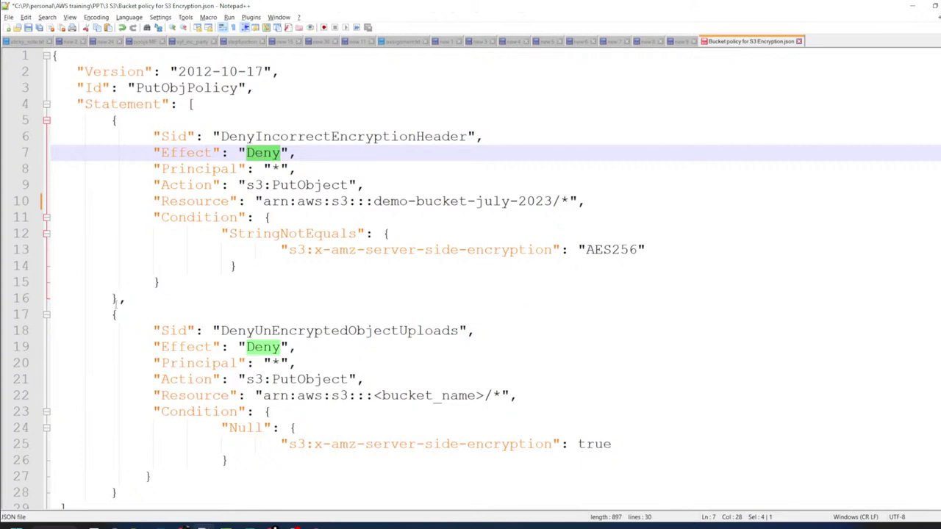
pyautogui.doubleClick(602, 251)
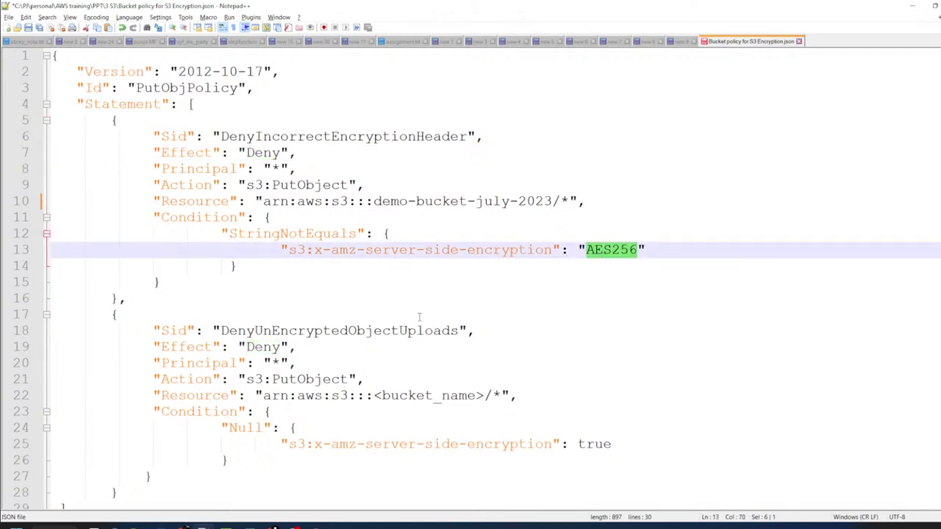
# - Copy the entire bucket policy text to the clipboard
pyautogui.click(349, 358)
pyautogui.hotkey('ctrl', 'a')
pyautogui.click(206, 345)
pyautogui.hotkey('ctrl', 'a')
pyautogui.hotkey('ctrl', 'c')
pyautogui.click(162, 362)
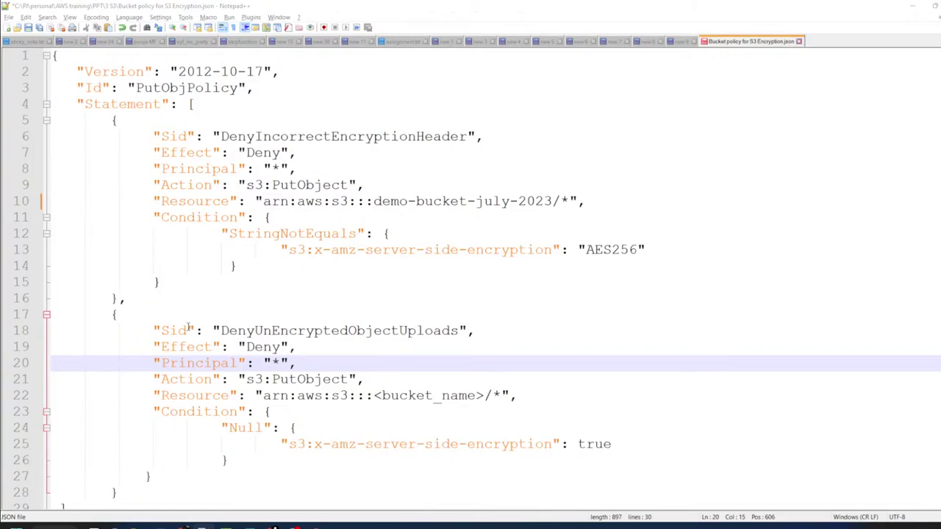
# - Switch to the S3 console and open the bucket policy of demo-bucket-july-2023 for editing from its permissions
pyautogui.hotkey('alt', 'Tab')
pyautogui.scroll(-8, 342, 385)
pyautogui.scroll(1, 340, 391)
pyautogui.scroll(10, 338, 386)
pyautogui.click(193, 162)
pyautogui.scroll(-5, 301, 287)
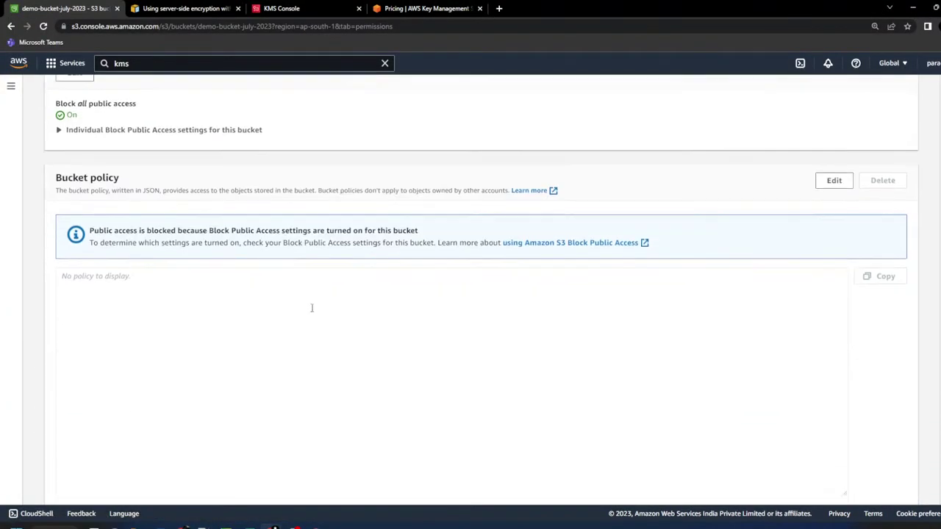
pyautogui.scroll(-2, 312, 307)
pyautogui.scroll(3, 559, 261)
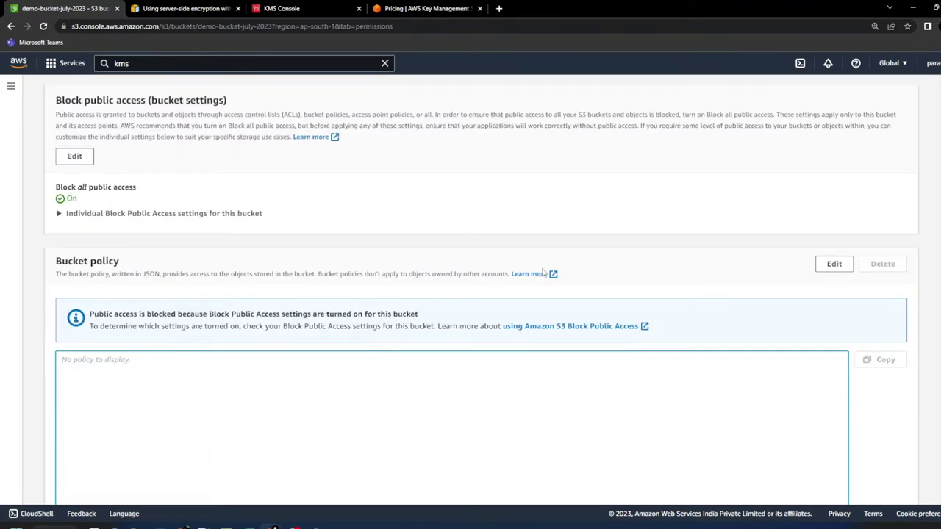
pyautogui.click(834, 264)
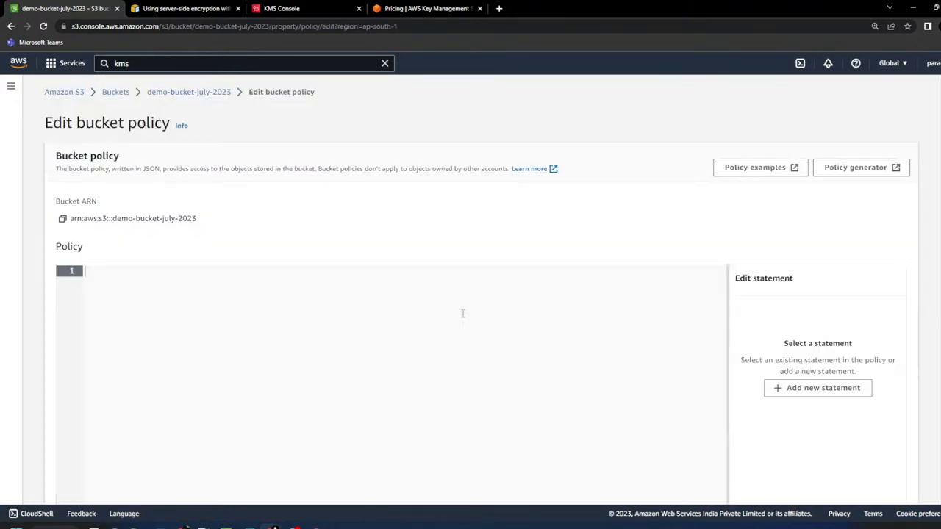
# - Paste the copied policy JSON into the empty bucket policy editor
pyautogui.hotkey('ctrl', 'v')
pyautogui.scroll(-1, 496, 339)
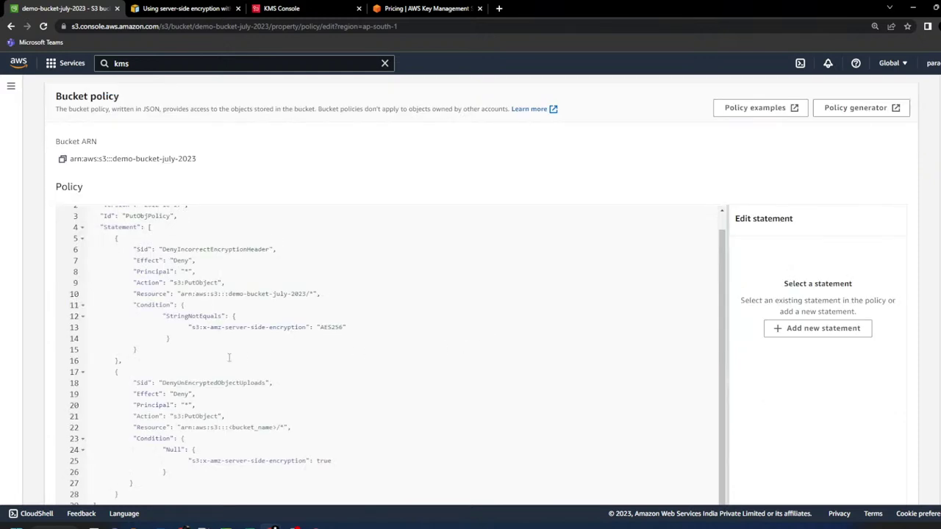
pyautogui.scroll(-1, 116, 371)
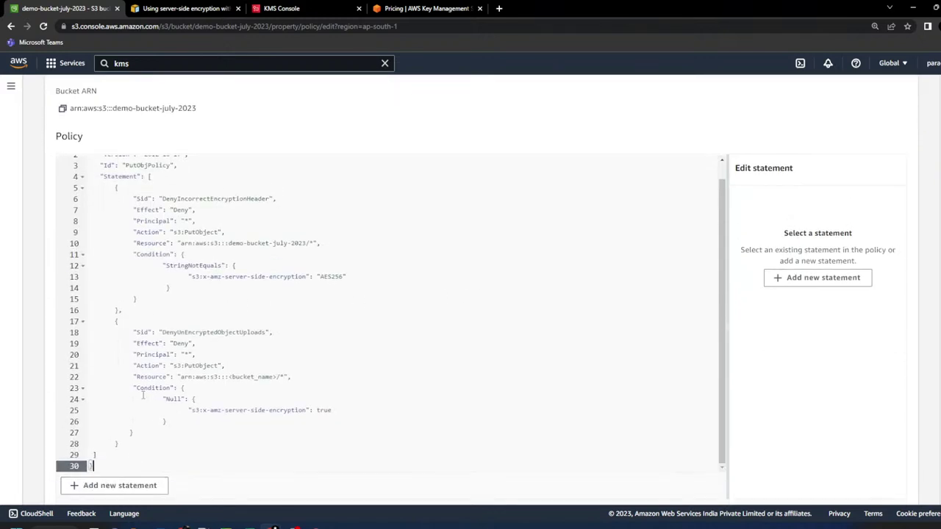
# - Delete the entire DenyUnEncryptedObjectUploads statement from the policy, along with the comma that follows the first statement
pyautogui.moveTo(115, 188); pyautogui.dragTo(138, 444)
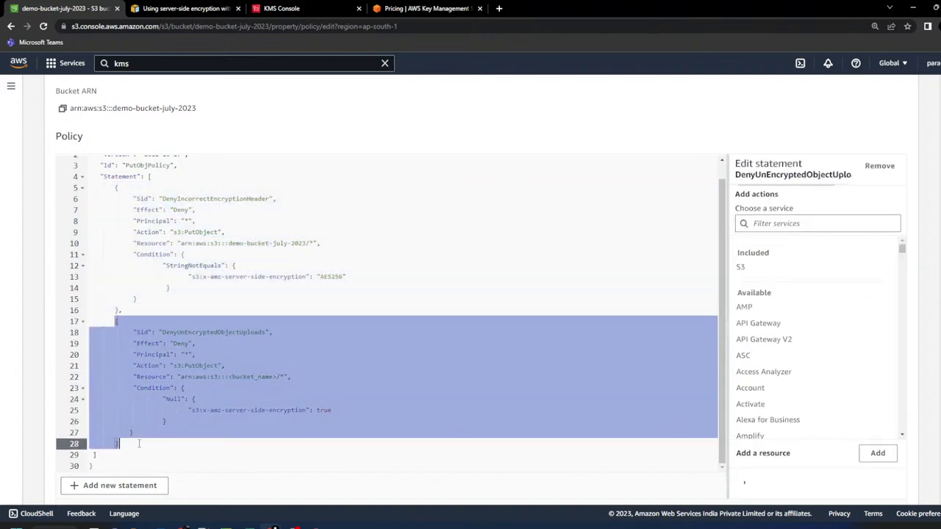
pyautogui.press('BackSpace')
pyautogui.press('BackSpace')
pyautogui.press('BackSpace')
pyautogui.press('BackSpace')
pyautogui.press('BackSpace')
# - Save the bucket policy with its single DenyIncorrectEncryptionHeader statement
pyautogui.scroll(-3, 265, 346)
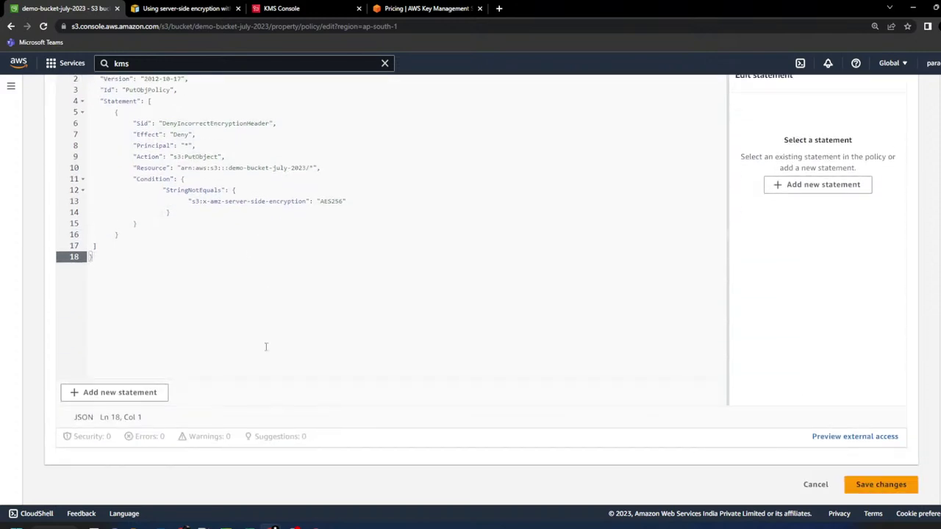
pyautogui.scroll(2, 516, 383)
pyautogui.scroll(-1, 559, 380)
pyautogui.click(862, 488)
pyautogui.scroll(-5, 586, 302)
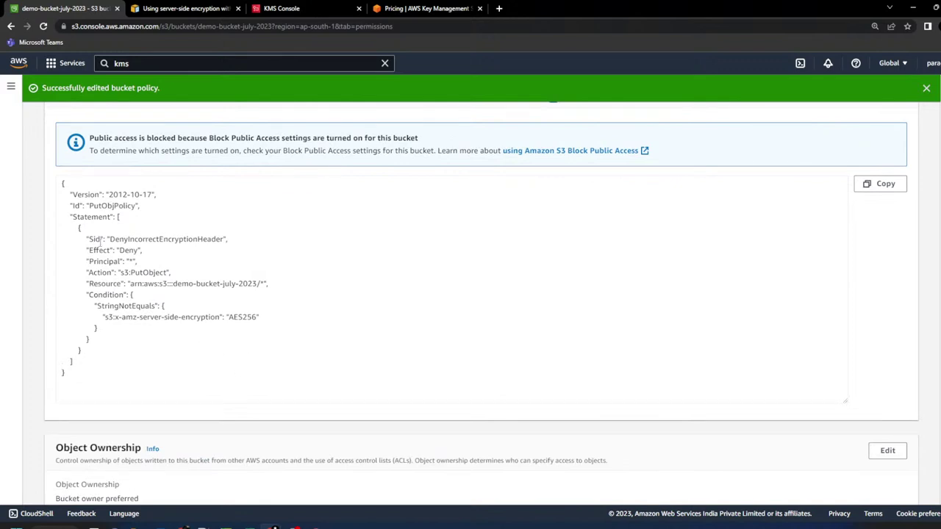
# - Review the saved bucket policy text from its opening brace down to the Resource ARN
pyautogui.moveTo(63, 183); pyautogui.dragTo(77, 368)
pyautogui.click(206, 350)
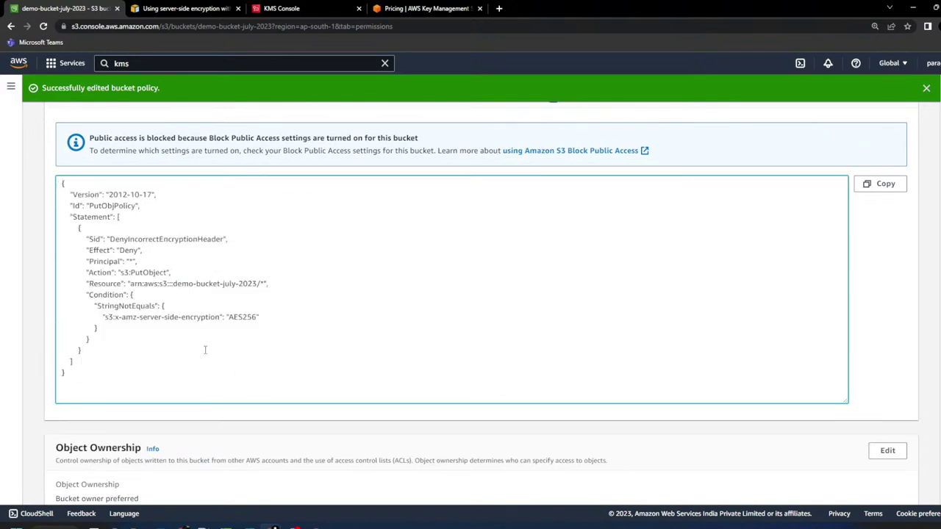
pyautogui.moveTo(62, 183); pyautogui.dragTo(261, 284)
pyautogui.click(191, 291)
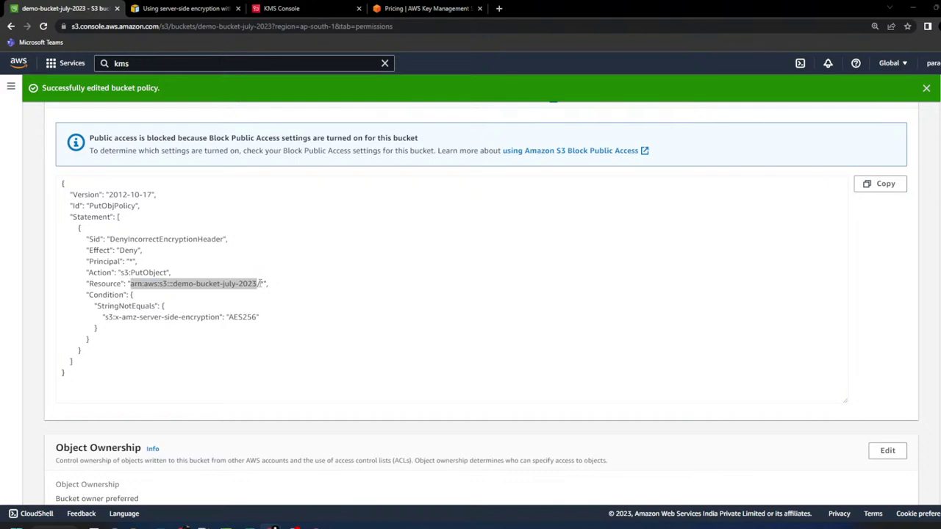
# - Switch to Notepad++, undo the bucket name replacement in the first statement's Resource line, point out the placeholder ARN, and return to the S3 console
pyautogui.hotkey('alt', 'Tab')
pyautogui.hotkey('ctrl', 'z')
pyautogui.hotkey('ctrl', 'z')
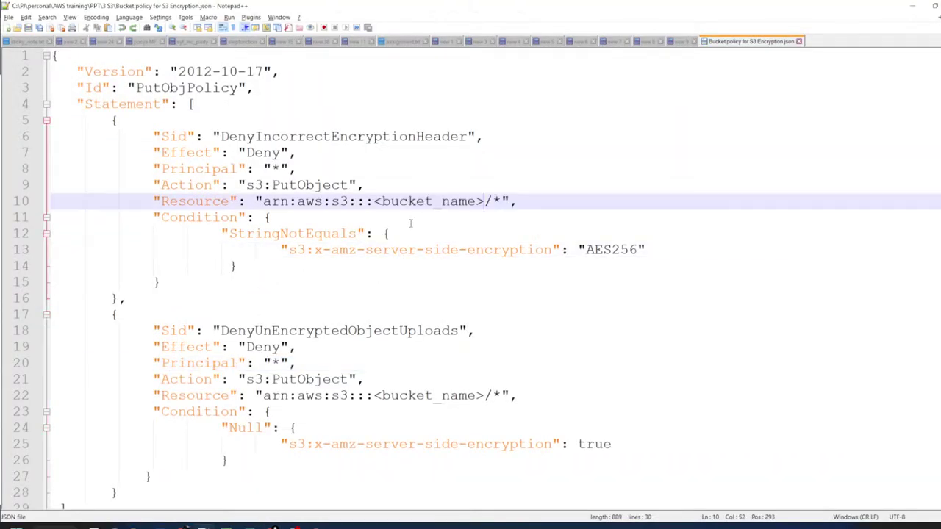
pyautogui.moveTo(263, 201); pyautogui.dragTo(485, 200)
pyautogui.hotkey('alt', 'Tab')
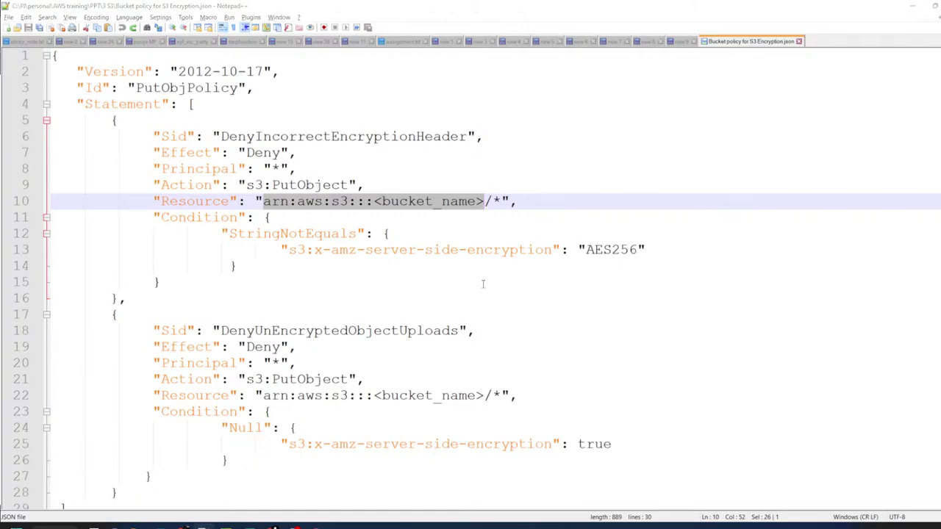
# - Examine the saved policy's Deny effect, s3:PutObject action, StringNotEquals condition, x-amz-server-side-encryption key and AES256 value
pyautogui.doubleClick(129, 251)
pyautogui.moveTo(119, 273); pyautogui.dragTo(167, 273)
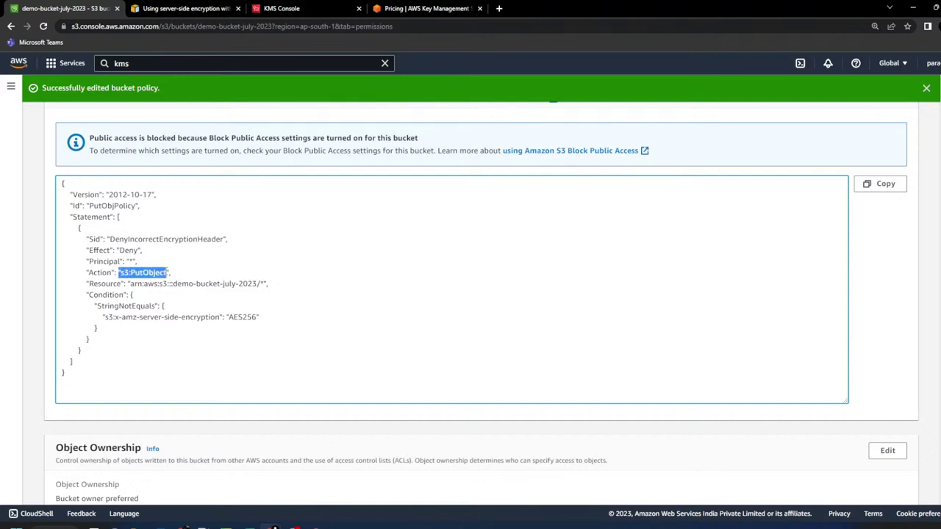
pyautogui.doubleClick(109, 297)
pyautogui.doubleClick(114, 306)
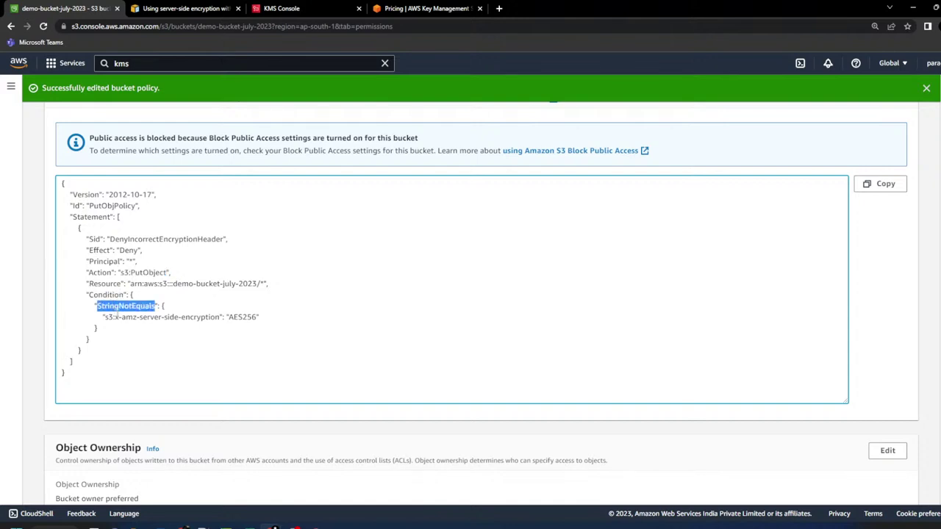
pyautogui.moveTo(116, 317); pyautogui.dragTo(221, 318)
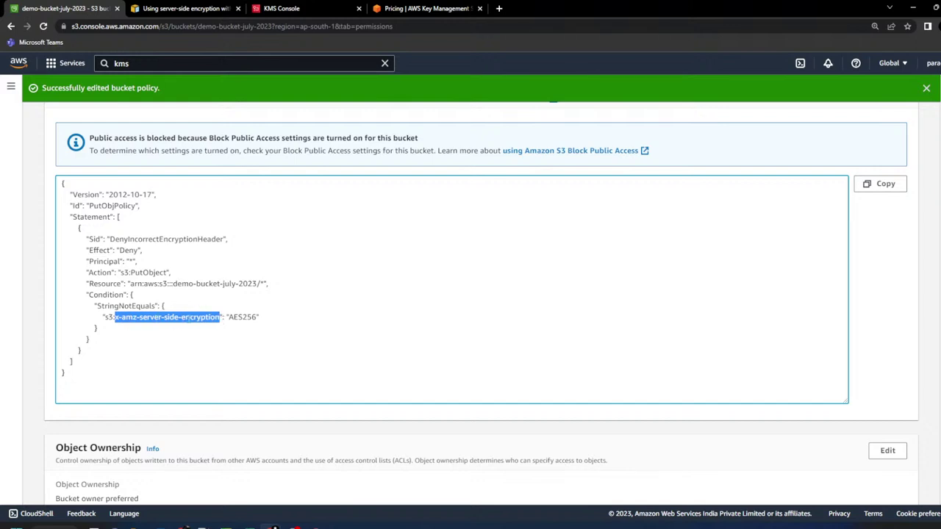
pyautogui.doubleClick(243, 318)
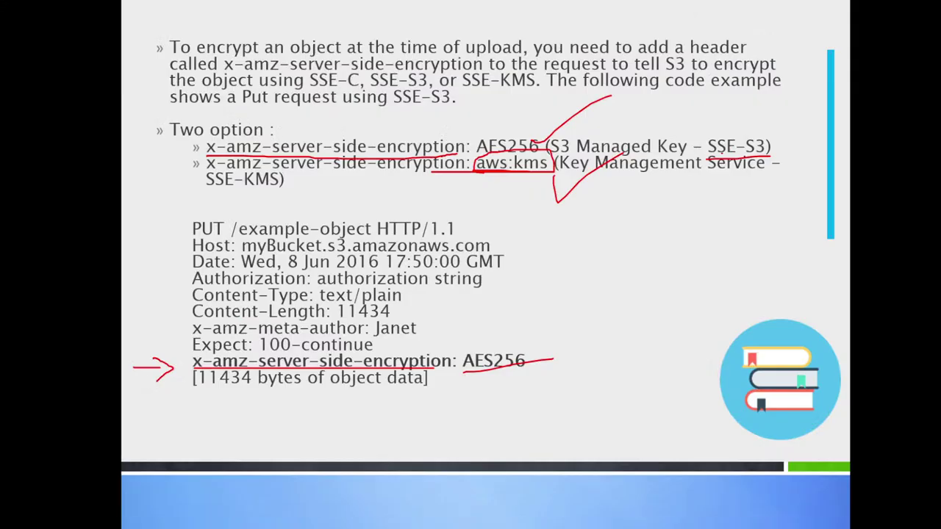
# - Circle SSE-S3 in red on the encryption slide's AES256 option and return to the S3 console
pyautogui.moveTo(721, 156)
pyautogui.mouseDown()
pyautogui.moveTo(707, 121)
pyautogui.moveTo(781, 143)
pyautogui.moveTo(717, 159)
pyautogui.moveTo(717, 179)
pyautogui.moveTo(736, 122)
pyautogui.moveTo(761, 147)
pyautogui.moveTo(736, 158)
pyautogui.moveTo(750, 121)
pyautogui.mouseUp()
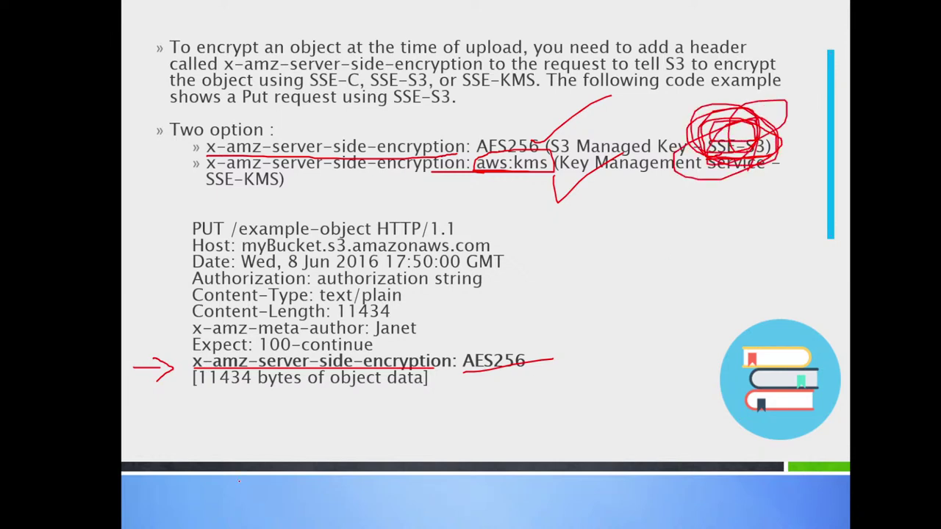
pyautogui.click(129, 514)
pyautogui.click(180, 492)
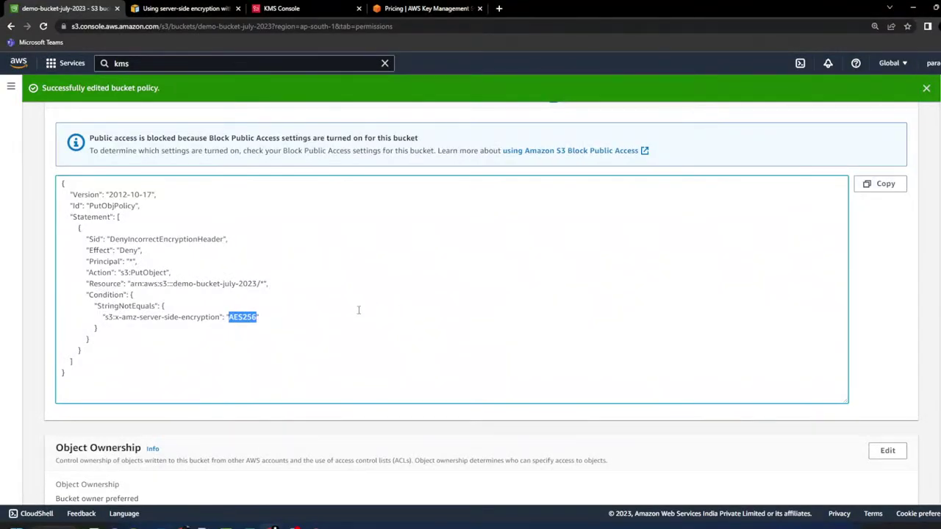
# - Start an upload from the objects list of demo-bucket-july-2023 and add beach.jpg from the Images folder
pyautogui.scroll(5, 322, 287)
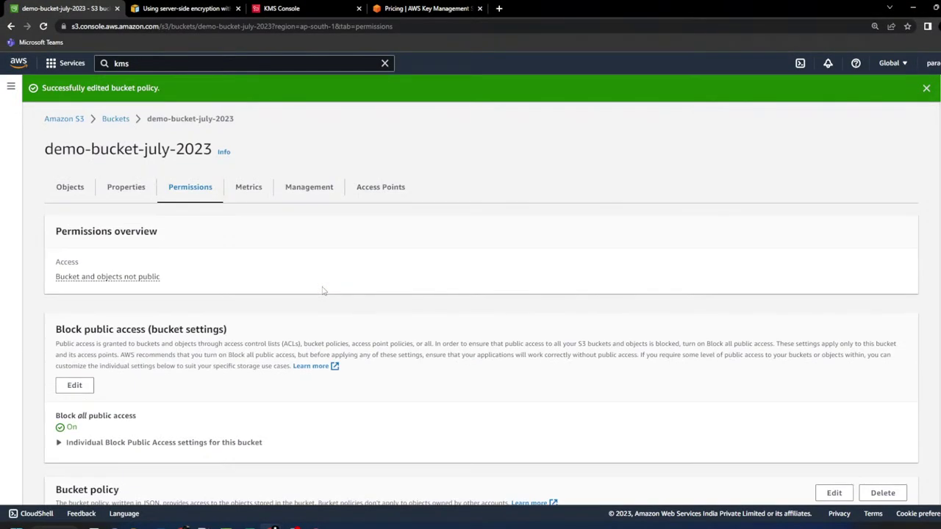
pyautogui.click(63, 193)
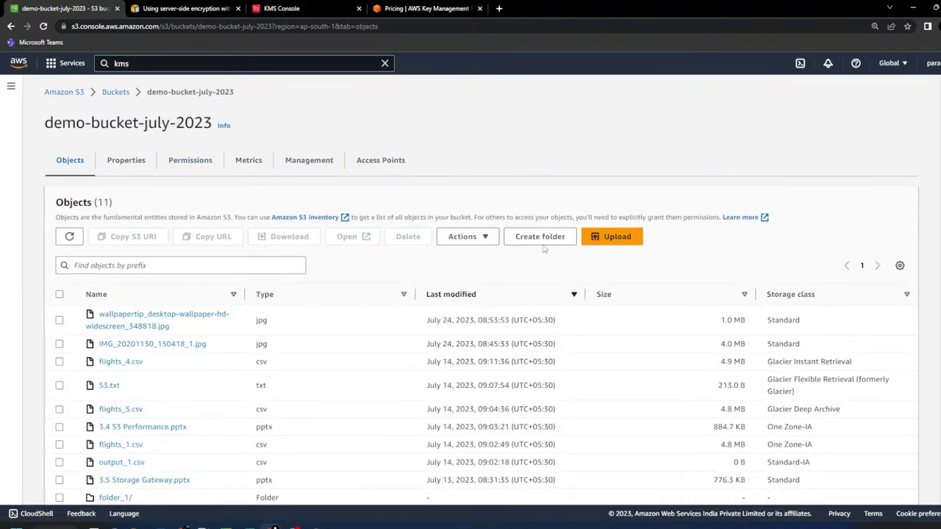
pyautogui.click(599, 242)
pyautogui.click(372, 243)
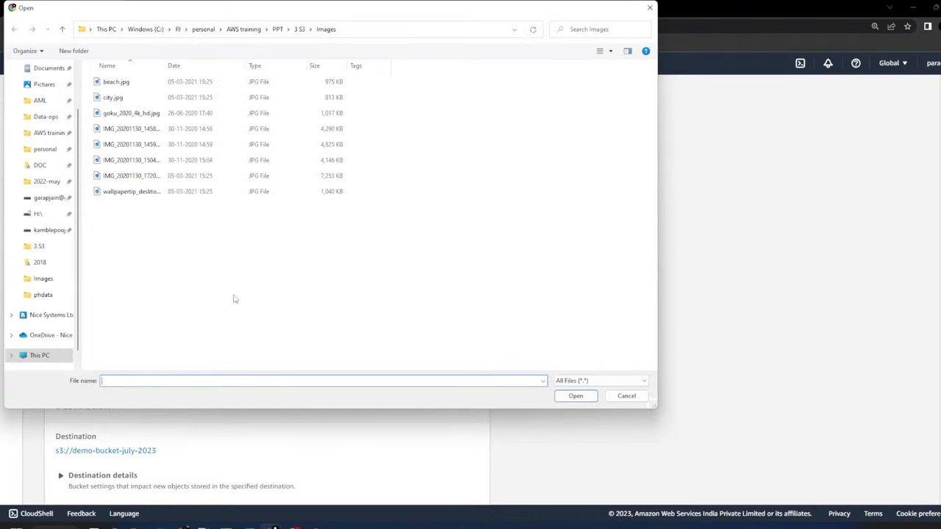
pyautogui.click(147, 193)
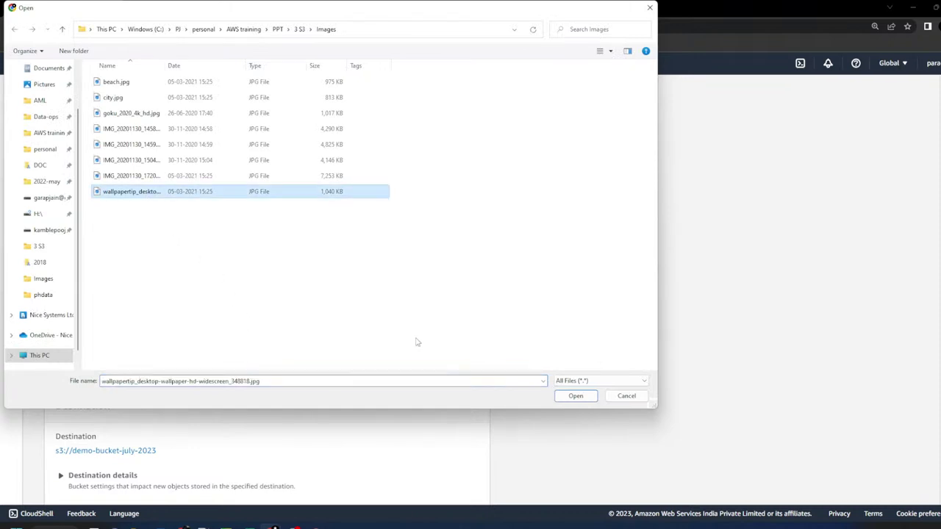
pyautogui.click(194, 84)
pyautogui.click(574, 397)
pyautogui.scroll(-1, 565, 400)
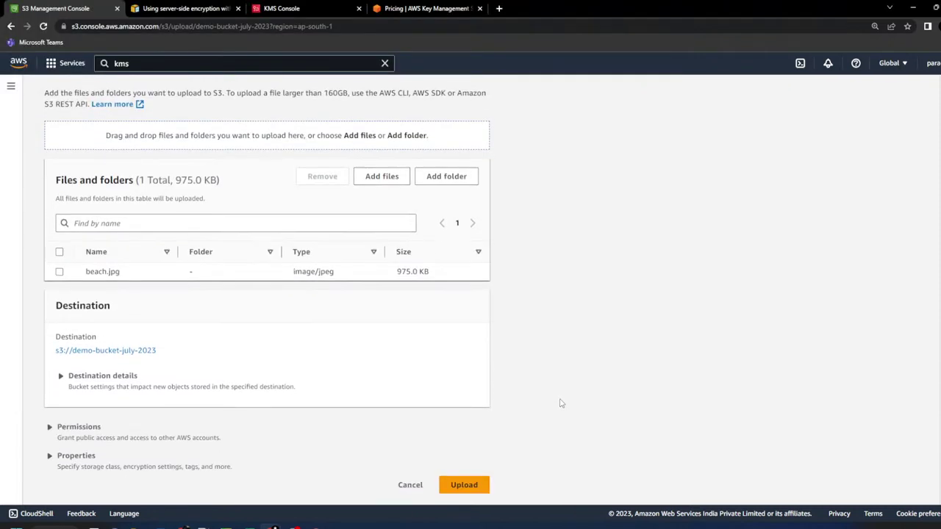
# - Try to upload beach.jpg with the server-side encryption property left at Do not specify an encryption key
pyautogui.click(77, 455)
pyautogui.scroll(-3, 498, 400)
pyautogui.scroll(-10, 498, 400)
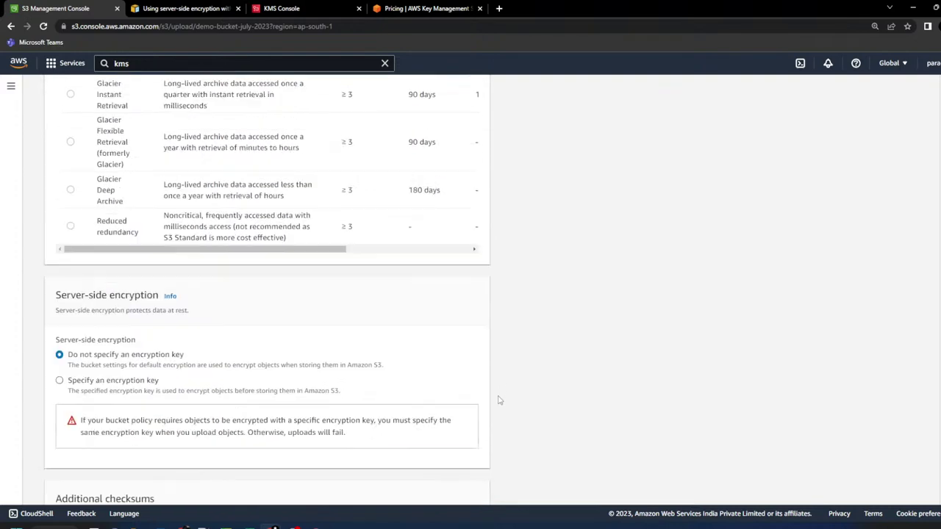
pyautogui.click(464, 485)
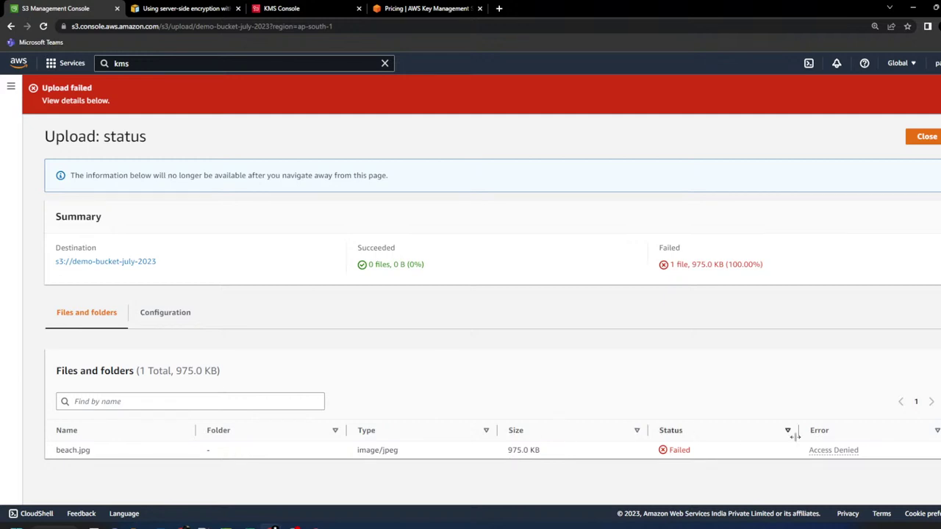
# - Read the error details for beach.jpg in the upload status and dismiss them
pyautogui.click(820, 450)
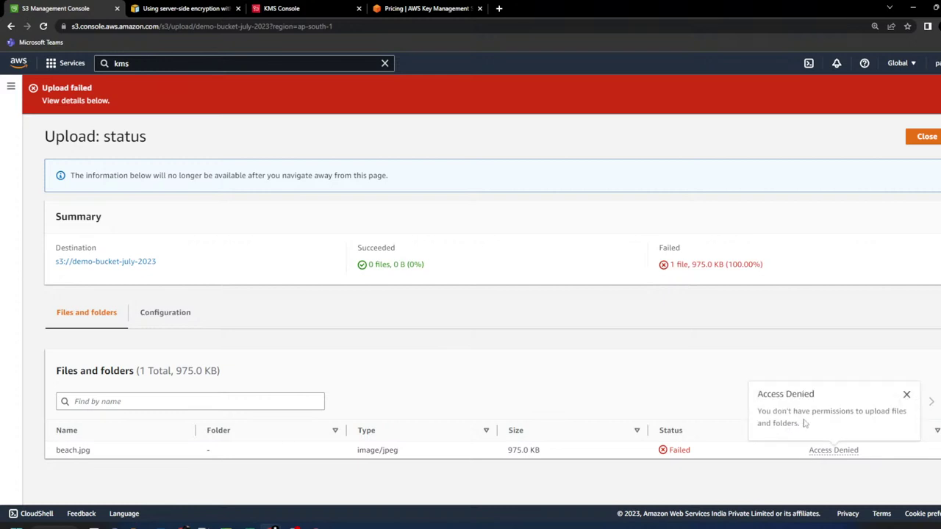
pyautogui.moveTo(805, 424); pyautogui.dragTo(757, 412)
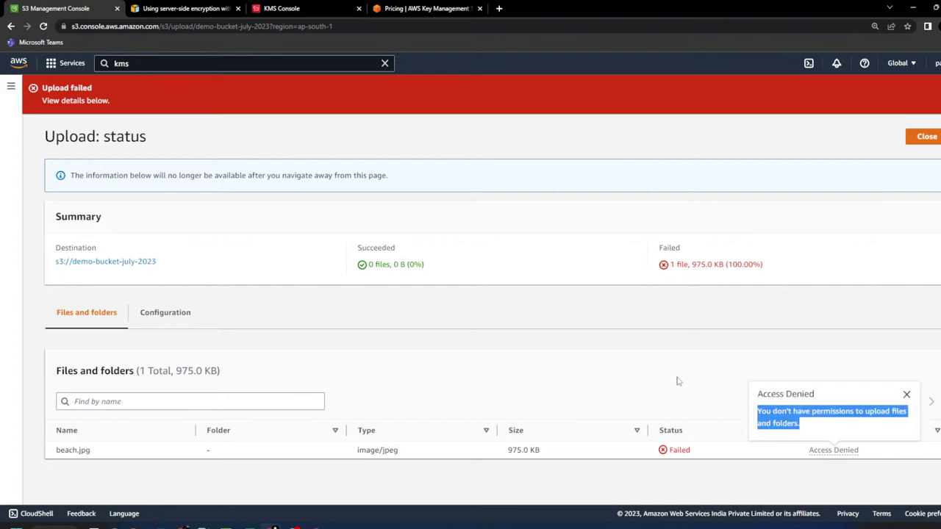
pyautogui.click(662, 348)
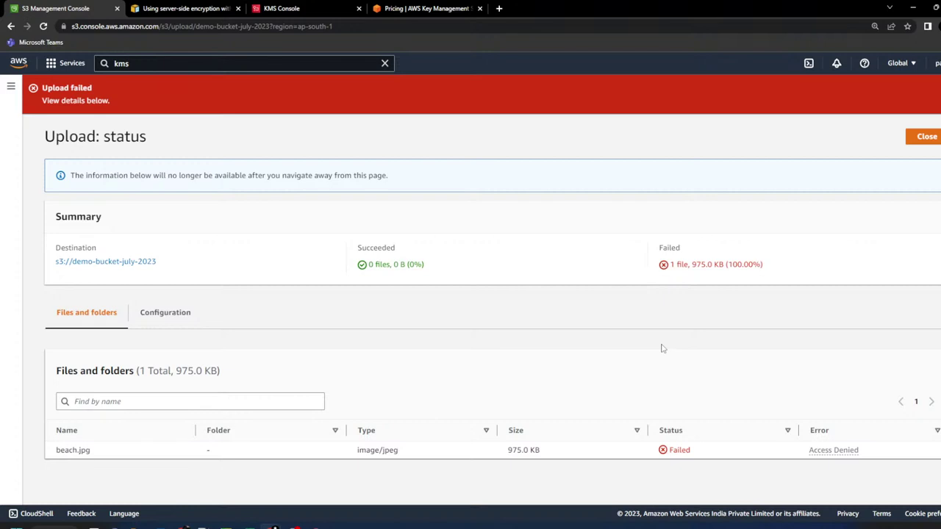
# - Close the upload status, start a new upload to the bucket, and add beach.jpg again
pyautogui.click(913, 139)
pyautogui.click(610, 236)
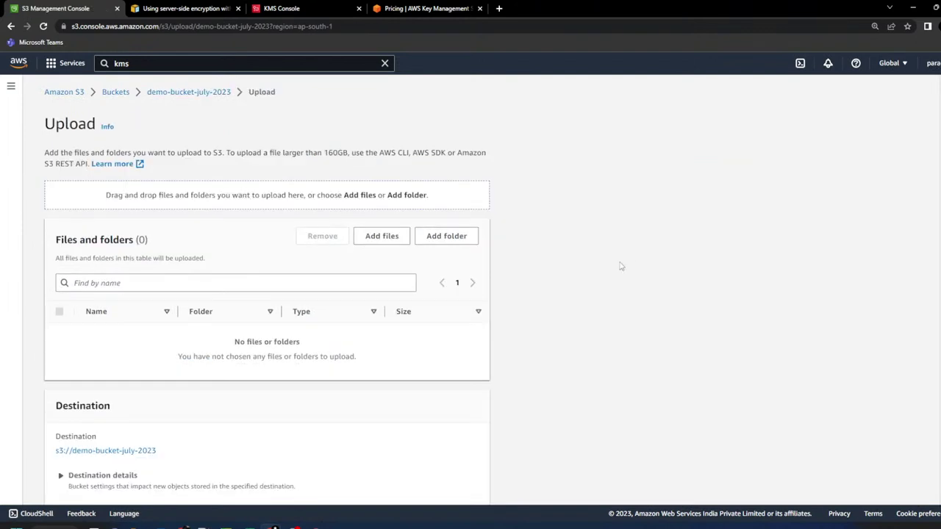
pyautogui.click(374, 239)
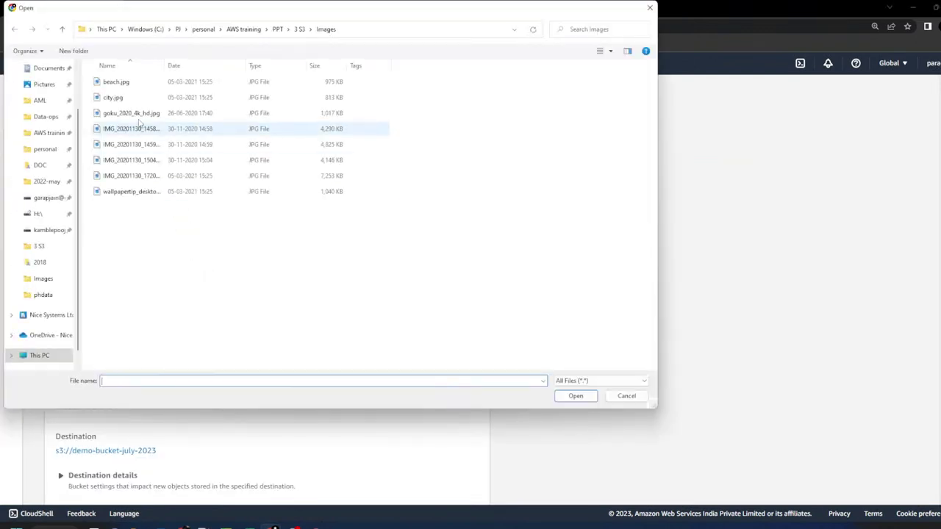
pyautogui.click(116, 81)
pyautogui.click(575, 395)
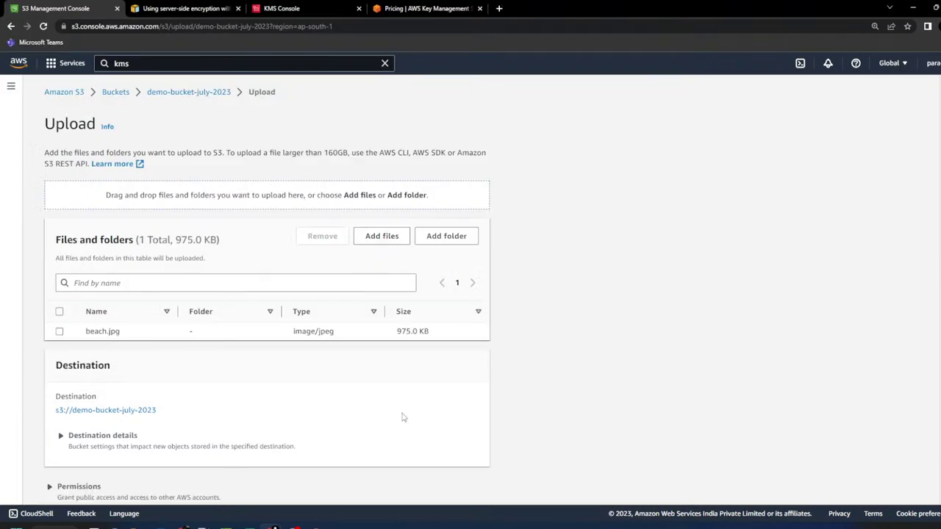
# - In the upload properties, specify an encryption key and override the bucket's default encryption settings, using Amazon S3 managed keys (SSE-S3)
pyautogui.scroll(-2, 214, 435)
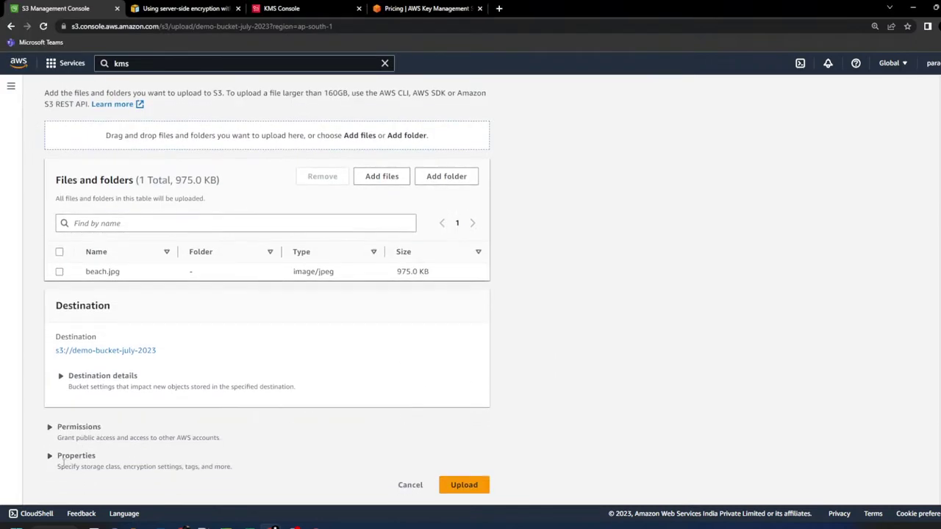
pyautogui.click(63, 459)
pyautogui.scroll(-4, 500, 371)
pyautogui.scroll(-5, 506, 376)
pyautogui.click(133, 322)
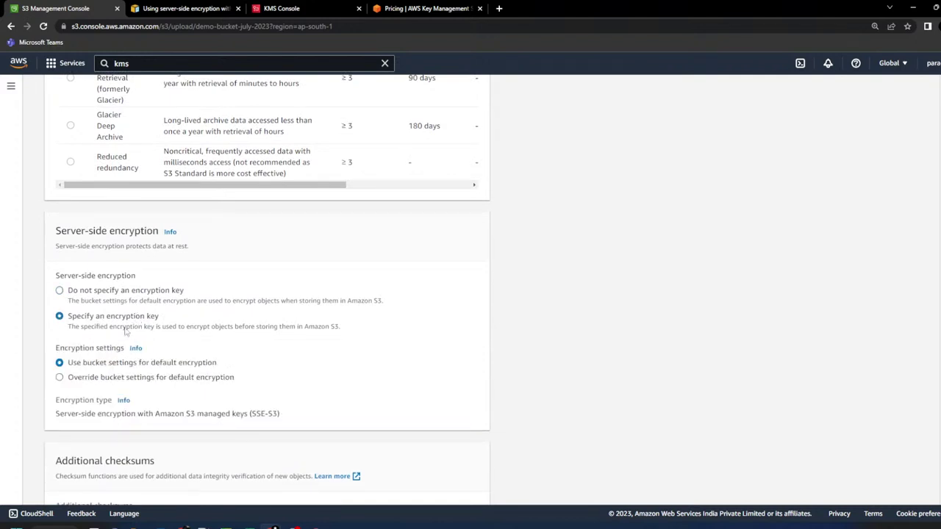
pyautogui.click(98, 378)
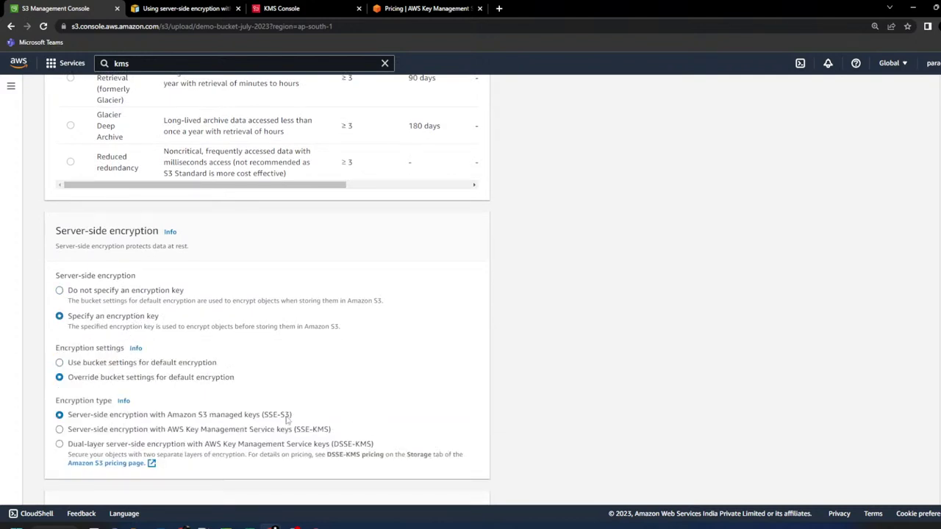
pyautogui.moveTo(264, 419); pyautogui.dragTo(300, 419)
pyautogui.scroll(-3, 524, 424)
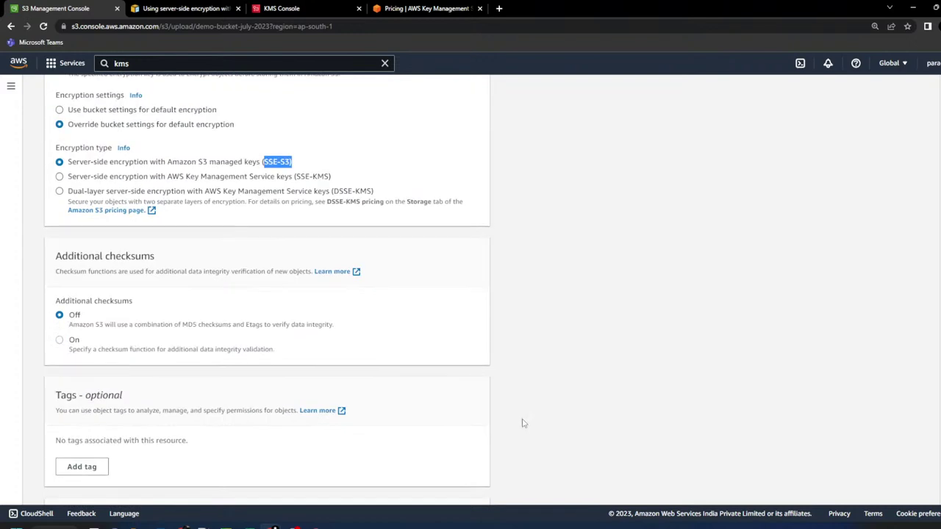
# - Upload beach.jpg to the bucket with the SSE-S3 encryption settings
pyautogui.scroll(-2, 524, 424)
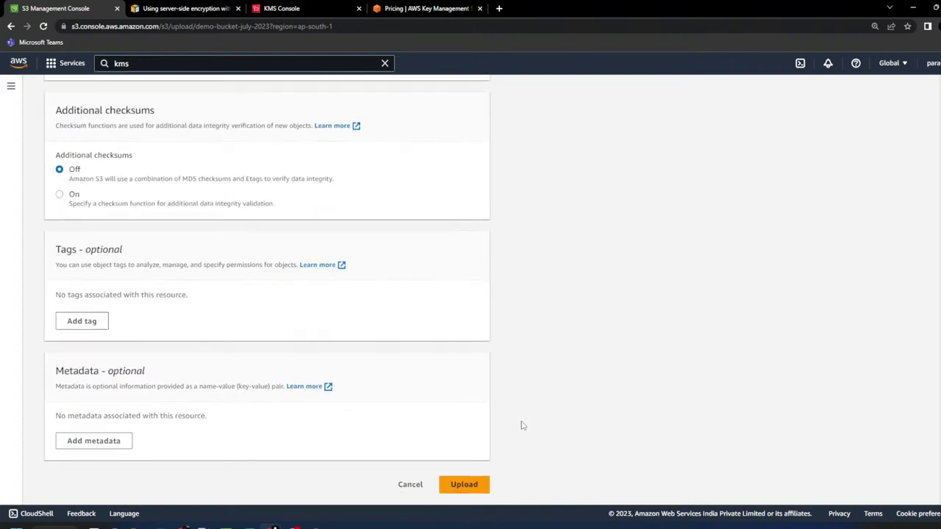
pyautogui.click(464, 484)
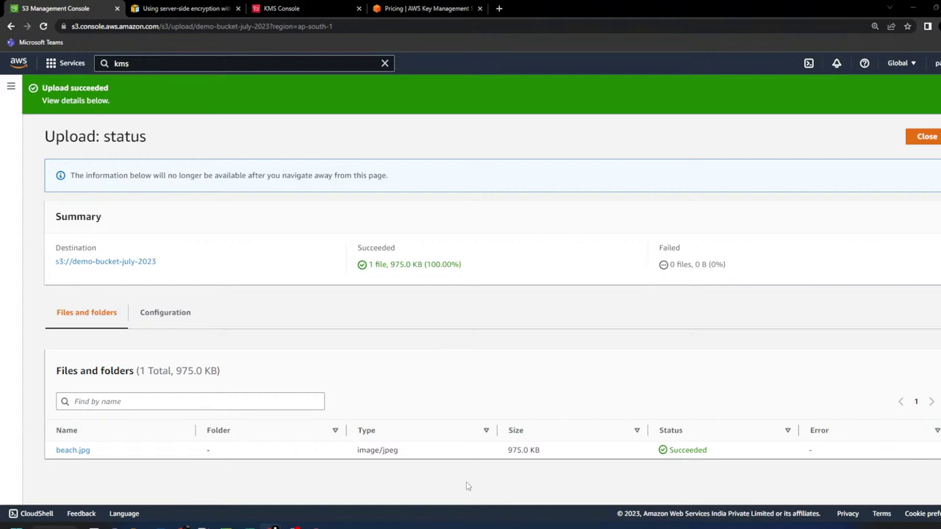
# - Switch to Notepad++ to check the policy's AES256 value, and mark the matching x-amz-server-side-encryption header on the presentation slide
pyautogui.hotkey('alt', 'Tab')
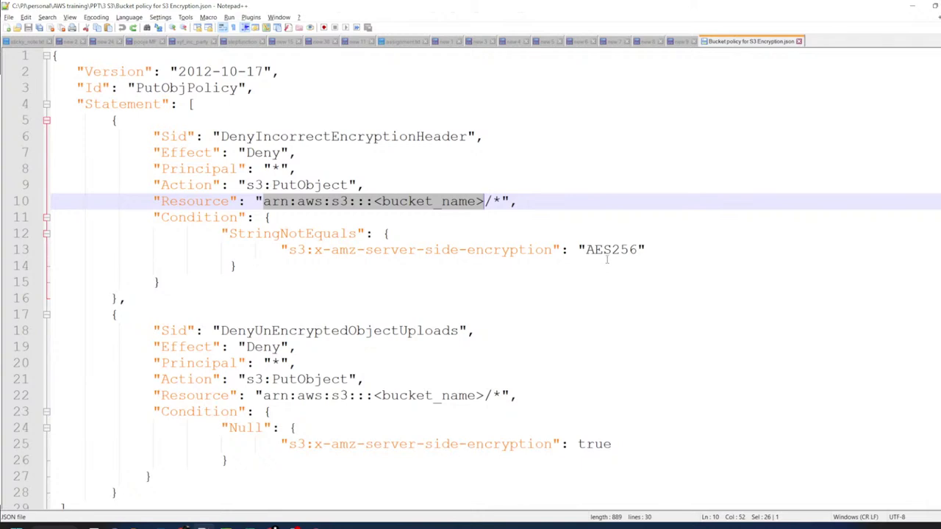
pyautogui.doubleClick(607, 253)
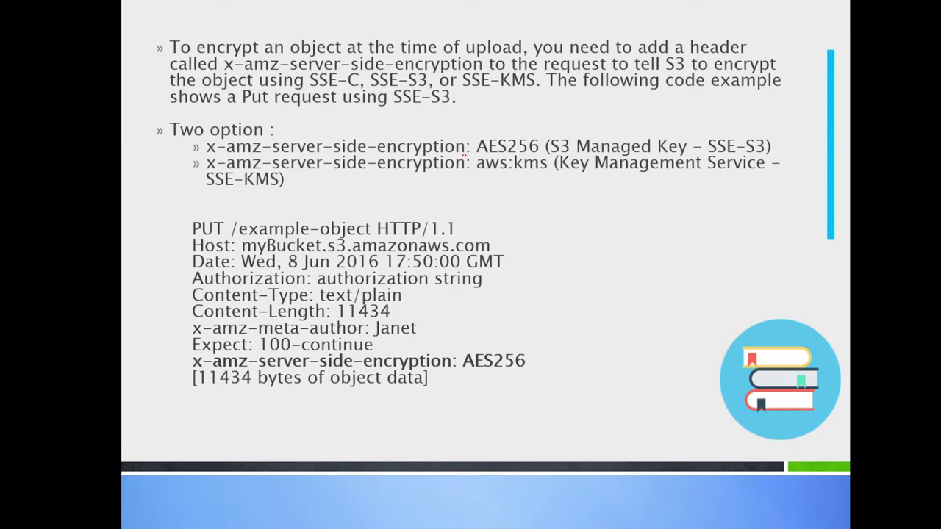
pyautogui.moveTo(465, 155)
pyautogui.mouseDown()
pyautogui.moveTo(544, 153)
pyautogui.moveTo(381, 129)
pyautogui.moveTo(194, 148)
pyautogui.moveTo(346, 162)
pyautogui.moveTo(485, 155)
pyautogui.mouseUp()
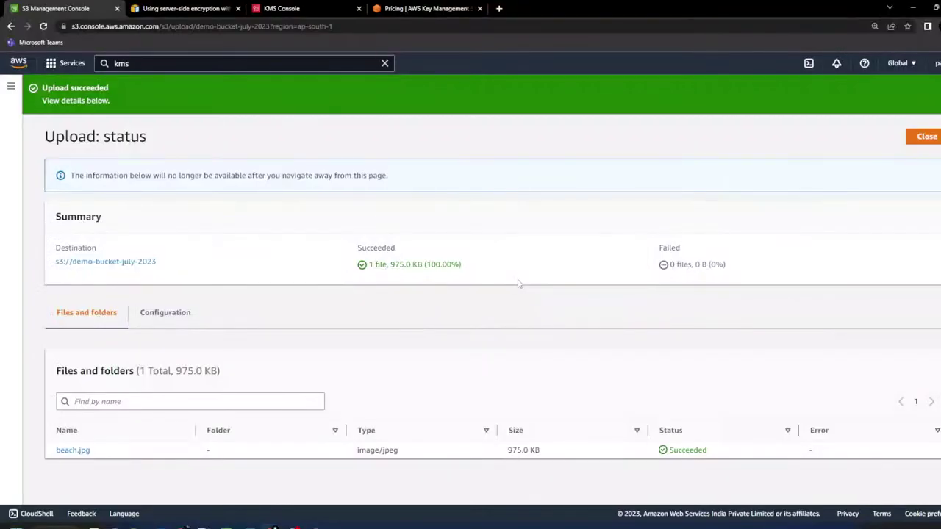
# - Close the upload status and review the AES256 encryption condition in demo-bucket-july-2023's bucket policy
pyautogui.click(909, 137)
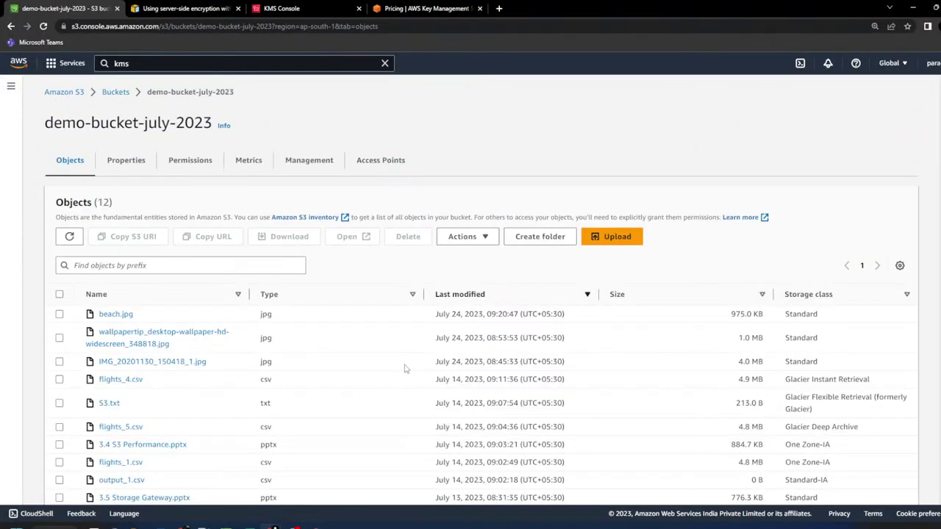
pyautogui.click(599, 239)
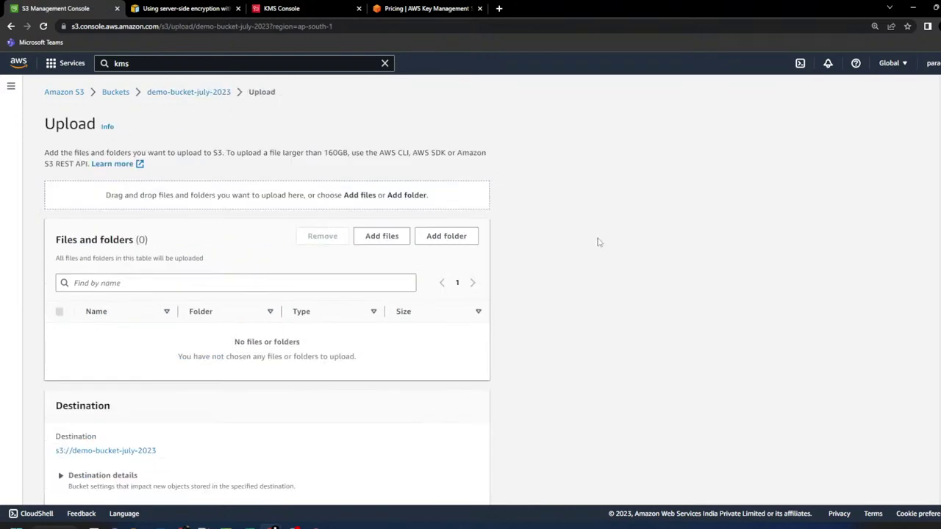
pyautogui.click(166, 96)
pyautogui.click(189, 160)
pyautogui.scroll(-3, 255, 380)
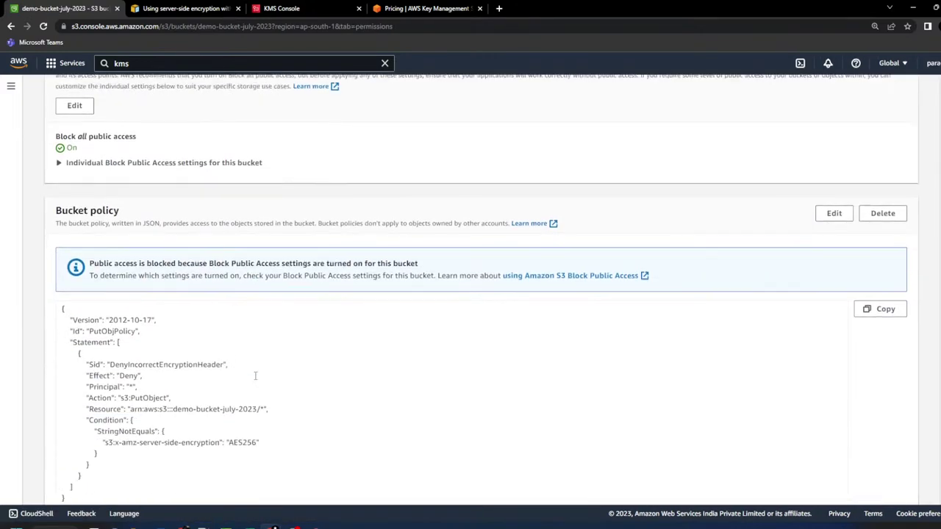
pyautogui.scroll(-2, 255, 376)
pyautogui.moveTo(282, 351); pyautogui.dragTo(65, 275)
pyautogui.click(192, 316)
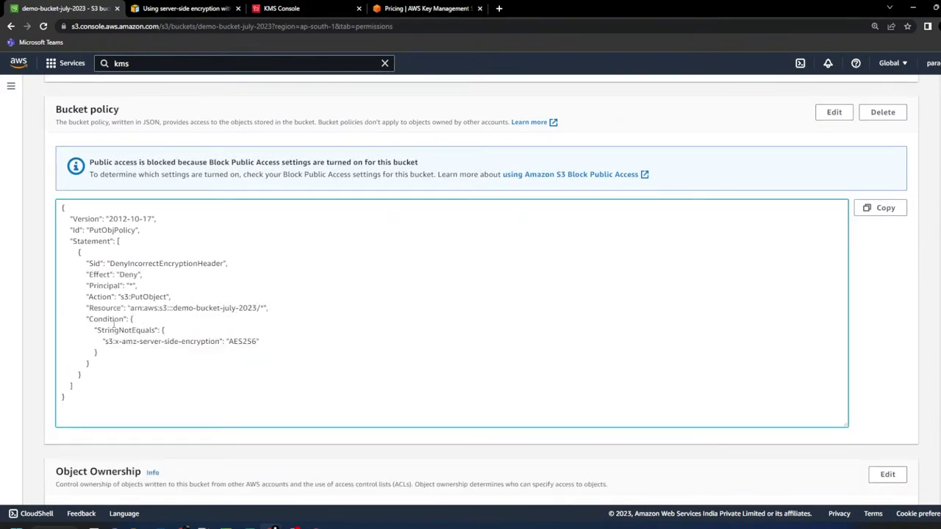
pyautogui.doubleClick(238, 342)
pyautogui.scroll(5, 240, 375)
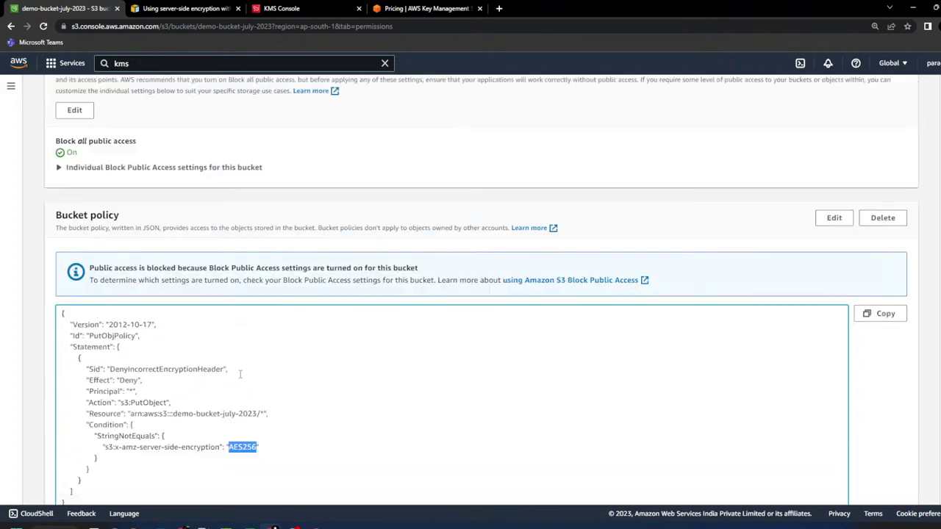
# - Start a new upload to the bucket and add IMG_20201130_172048.jpg
pyautogui.click(69, 160)
pyautogui.click(598, 237)
pyautogui.click(367, 239)
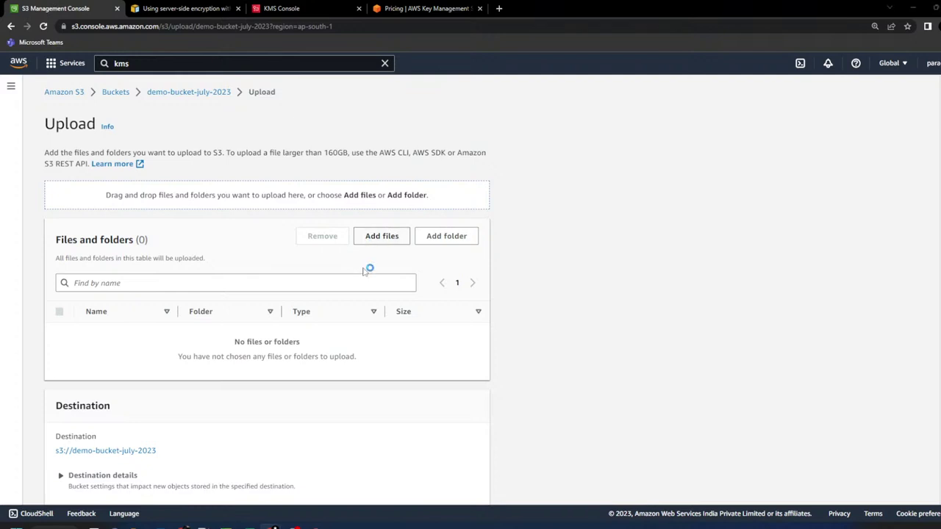
pyautogui.click(151, 175)
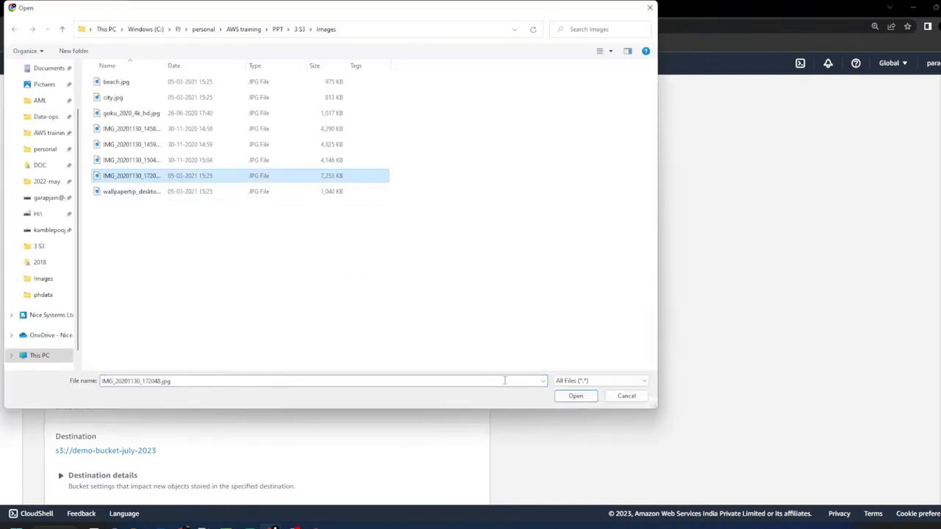
pyautogui.click(575, 395)
pyautogui.scroll(-1, 52, 456)
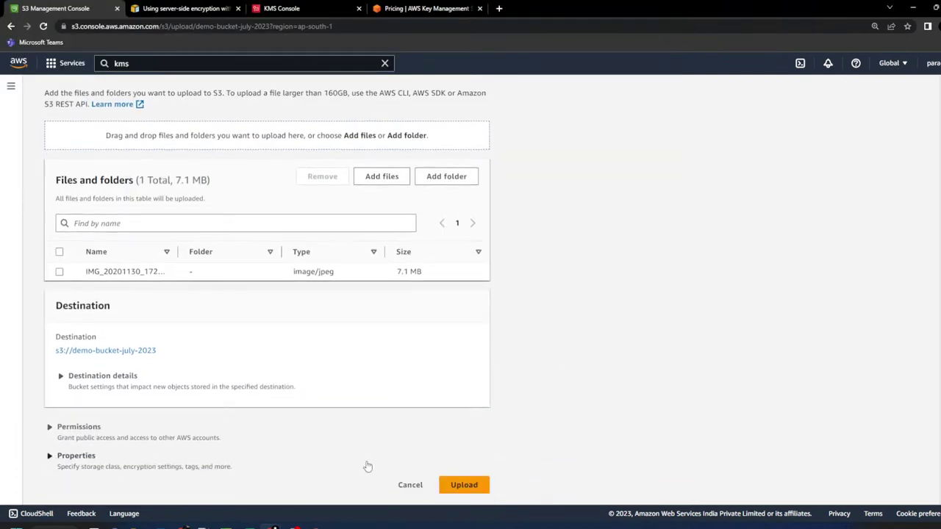
# - Try to upload IMG_20201130_172048.jpg without specifying an encryption key in its properties, and open the error details
pyautogui.click(87, 457)
pyautogui.scroll(-10, 220, 404)
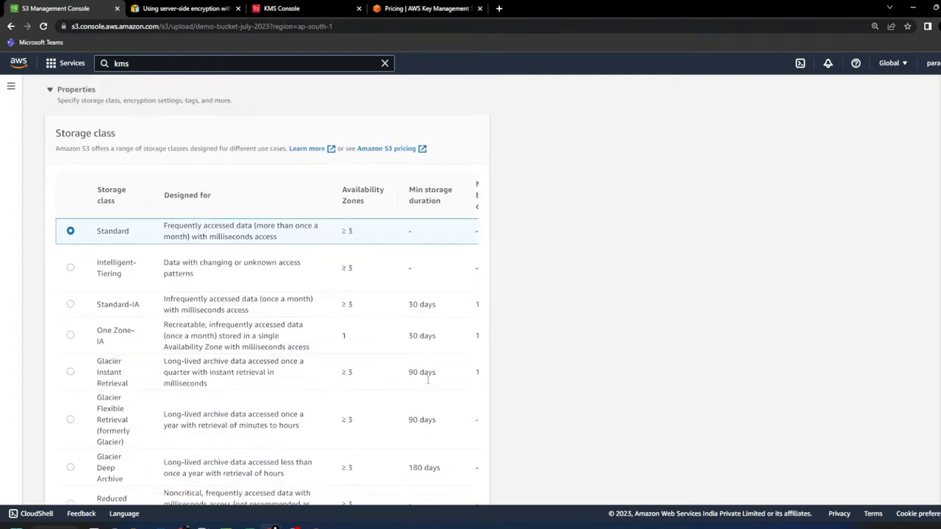
pyautogui.scroll(1, 75, 305)
pyautogui.moveTo(74, 139); pyautogui.dragTo(220, 143)
pyautogui.scroll(-1, 452, 350)
pyautogui.scroll(-2, 471, 411)
pyautogui.click(462, 486)
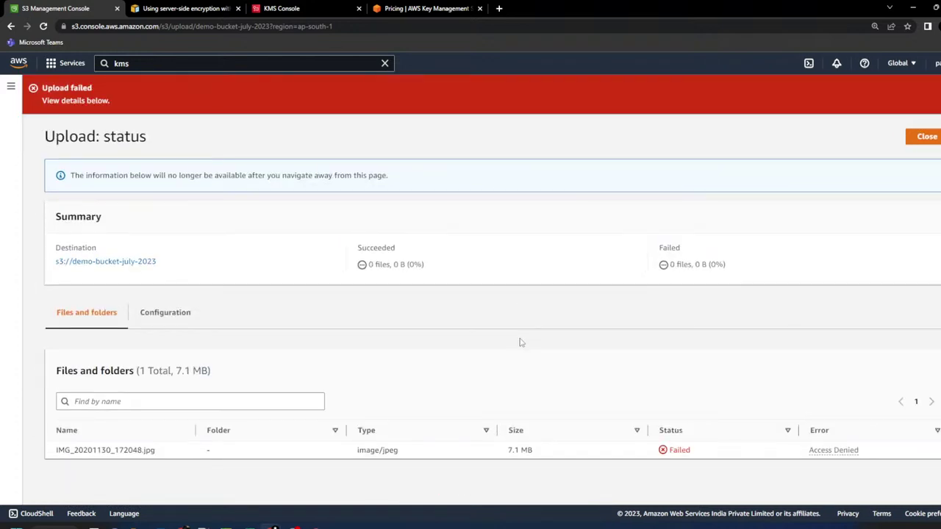
pyautogui.click(832, 451)
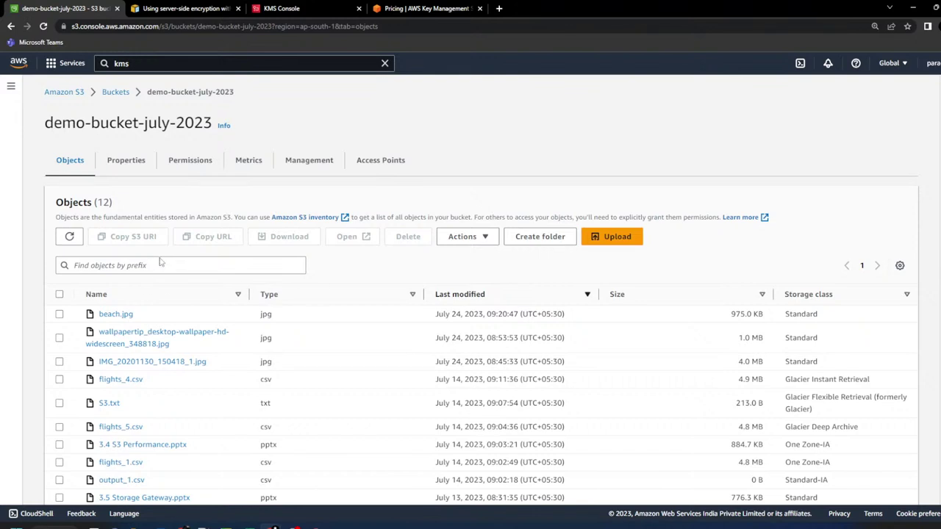
# - Start another upload to the bucket and add the wallpapertip_desktop-wallpaper image
pyautogui.click(616, 237)
pyautogui.click(382, 236)
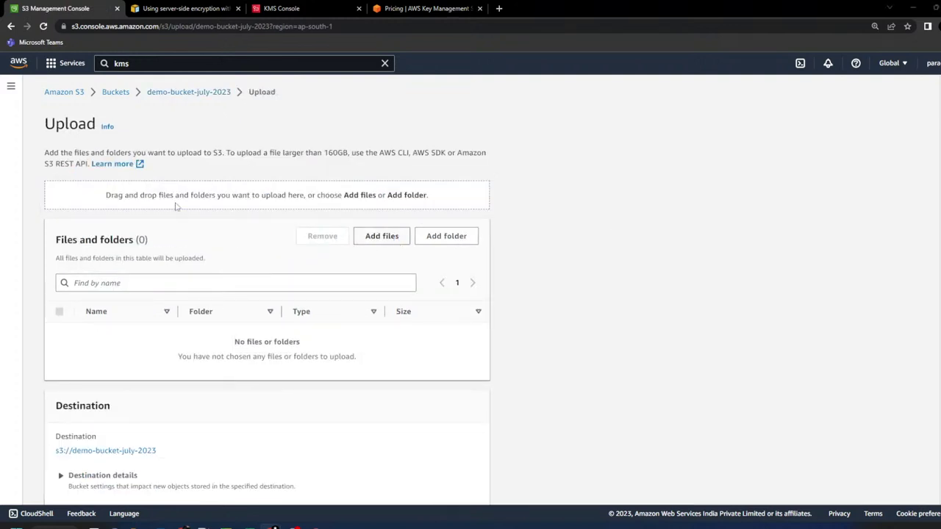
pyautogui.click(163, 193)
pyautogui.click(576, 397)
pyautogui.scroll(-2, 321, 390)
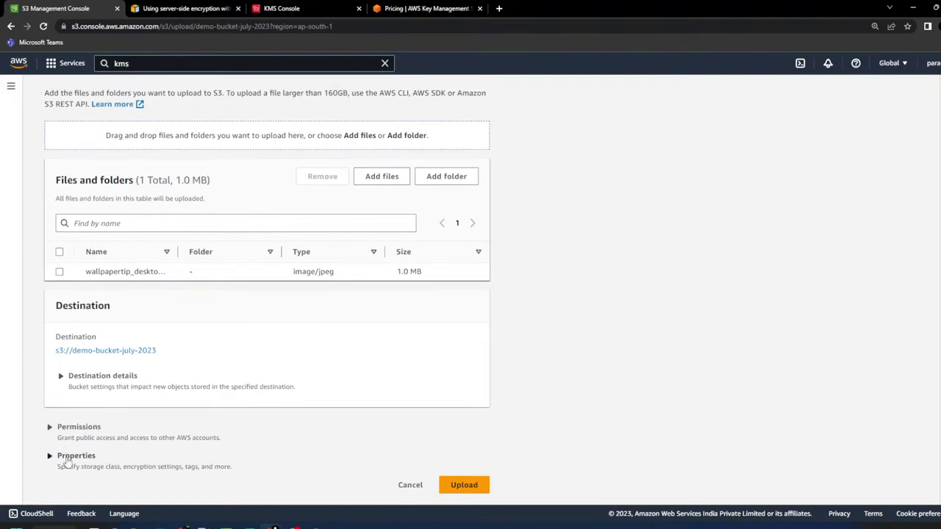
# - In the wallpaper upload's properties, specify an encryption key and override the bucket settings for default encryption
pyautogui.click(70, 457)
pyautogui.scroll(-8, 361, 397)
pyautogui.scroll(-1, 361, 397)
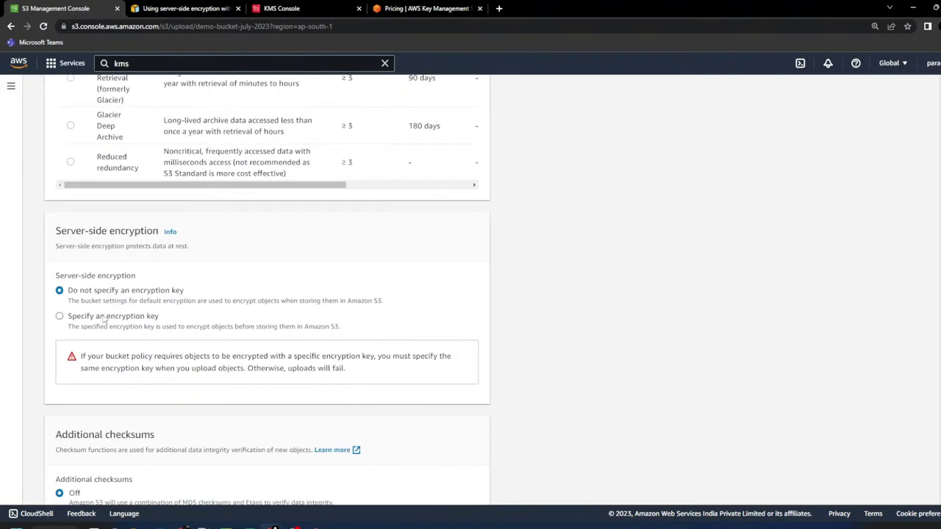
pyautogui.click(104, 319)
pyautogui.click(97, 378)
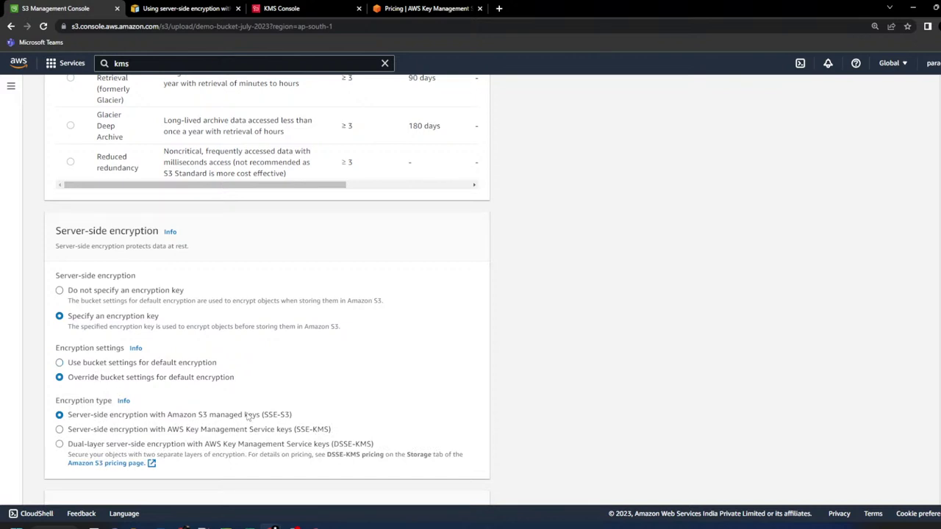
pyautogui.moveTo(247, 416); pyautogui.dragTo(305, 417)
pyautogui.scroll(-2, 363, 387)
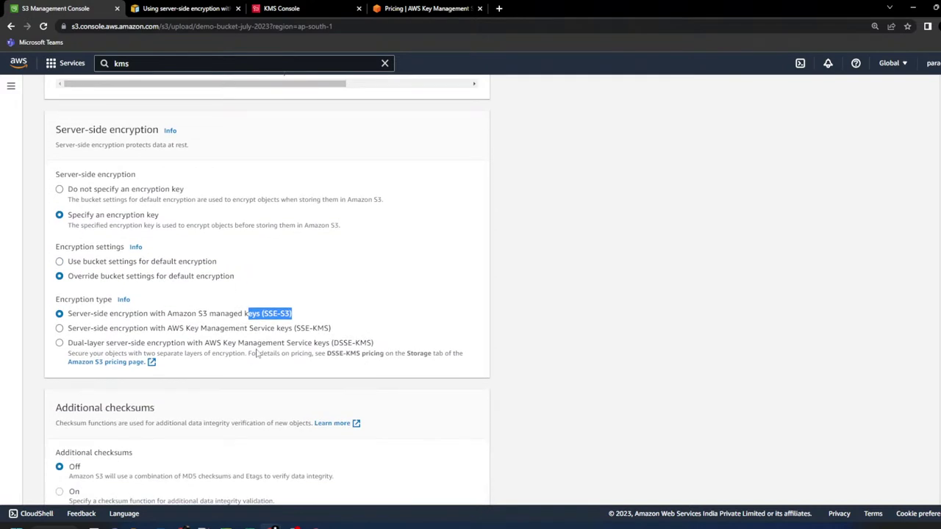
# - Set the encryption type to SSE-KMS and choose the aws/s3 key from the existing AWS KMS keys
pyautogui.click(245, 329)
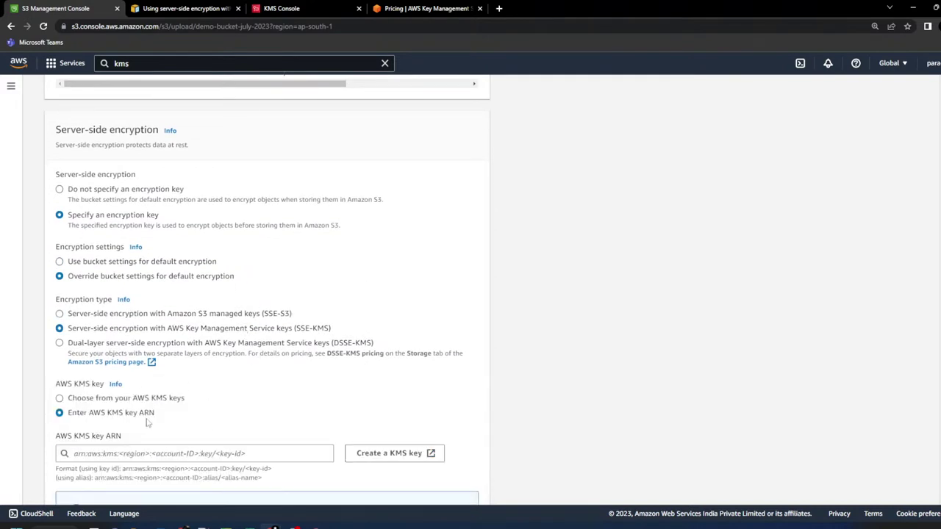
pyautogui.click(130, 400)
pyautogui.click(206, 453)
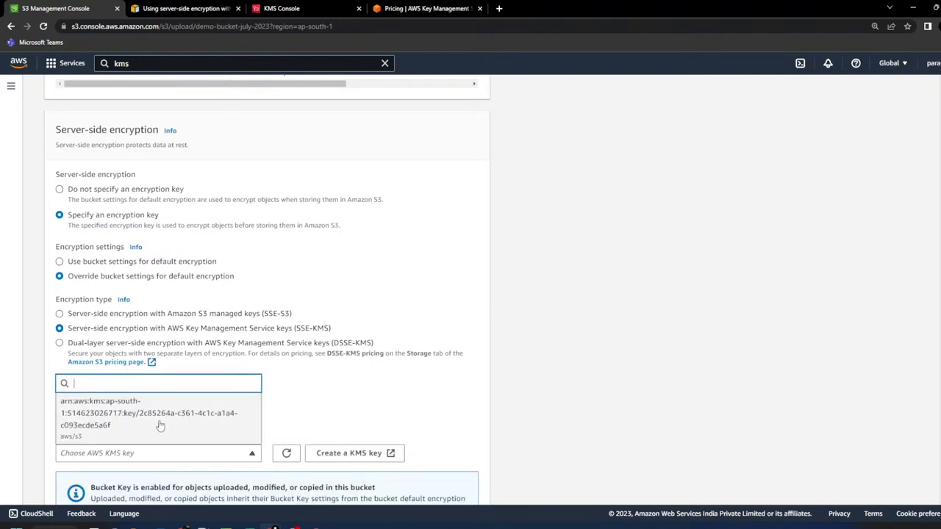
pyautogui.click(156, 419)
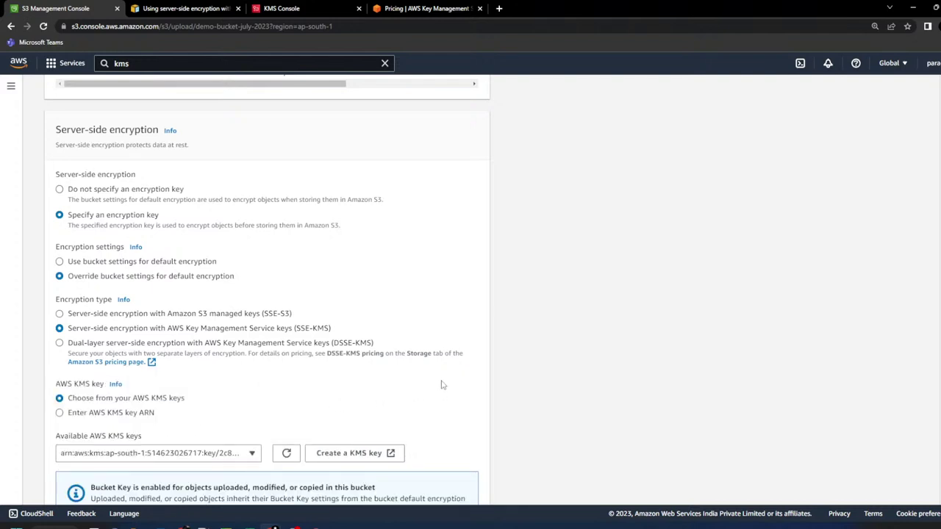
# - Try to upload the wallpaper image with SSE-KMS encryption, and open the error details
pyautogui.scroll(-4, 511, 386)
pyautogui.scroll(-3, 513, 389)
pyautogui.click(464, 484)
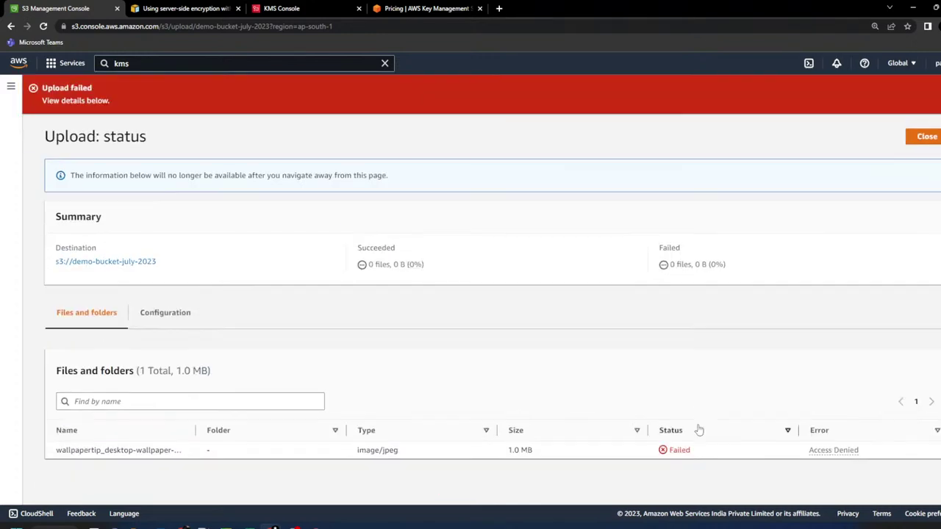
pyautogui.click(819, 451)
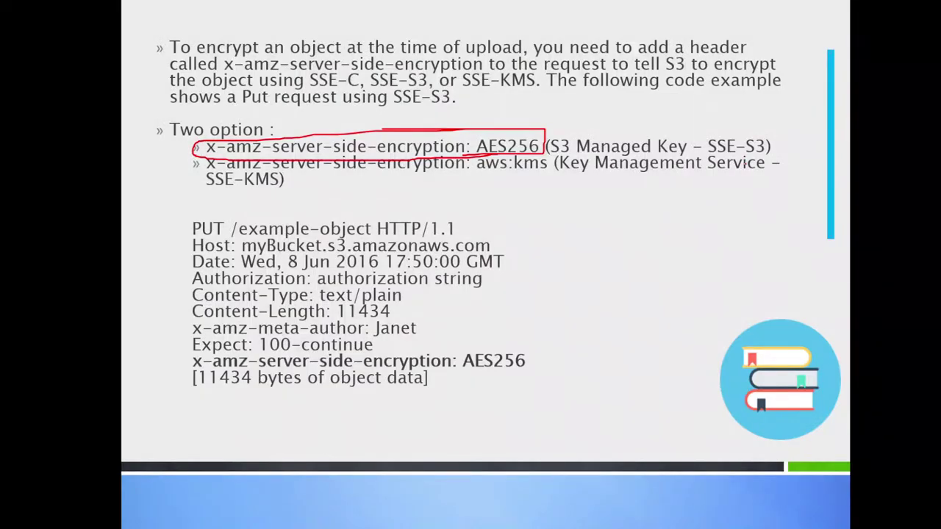
# - Close the upload status and compare the bucket policy's AES256 condition with the SSE-S3 option marked on the slide
pyautogui.moveTo(727, 156)
pyautogui.mouseDown()
pyautogui.moveTo(776, 141)
pyautogui.moveTo(708, 133)
pyautogui.mouseUp()
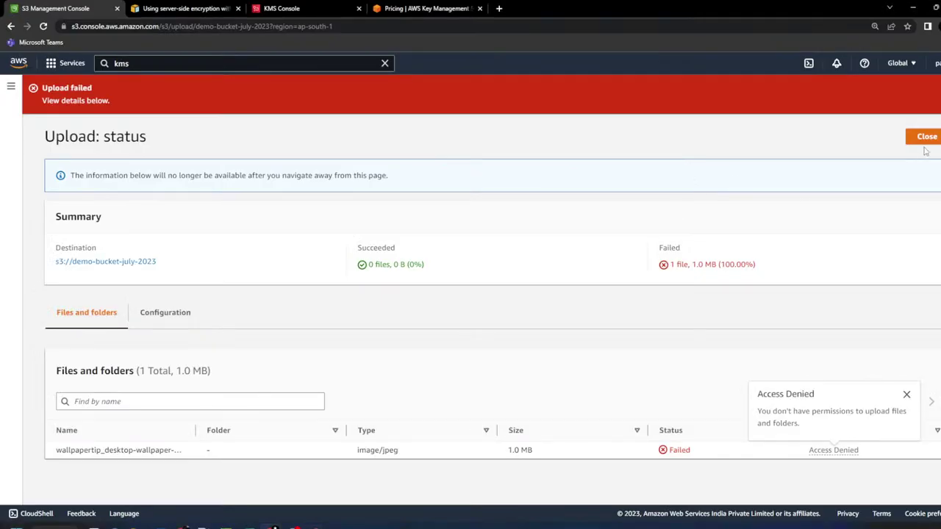
pyautogui.click(923, 137)
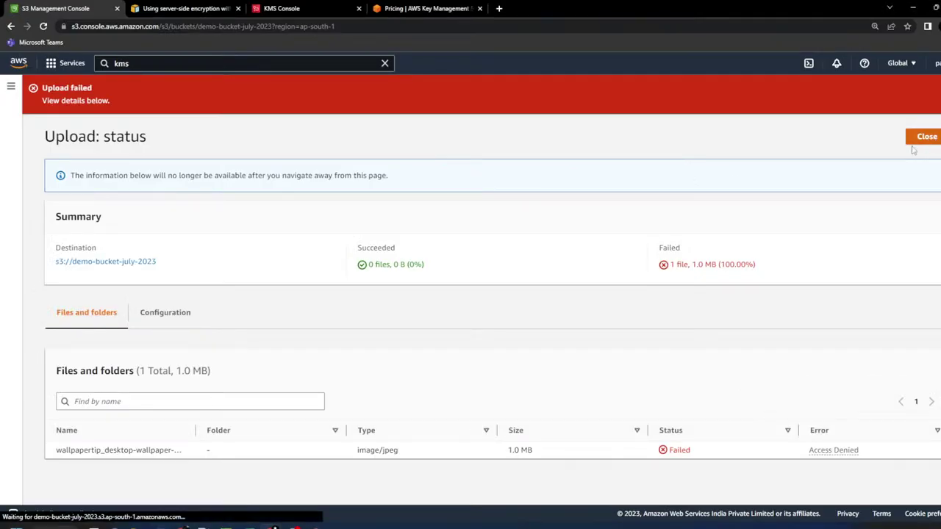
pyautogui.click(191, 171)
pyautogui.scroll(-5, 216, 279)
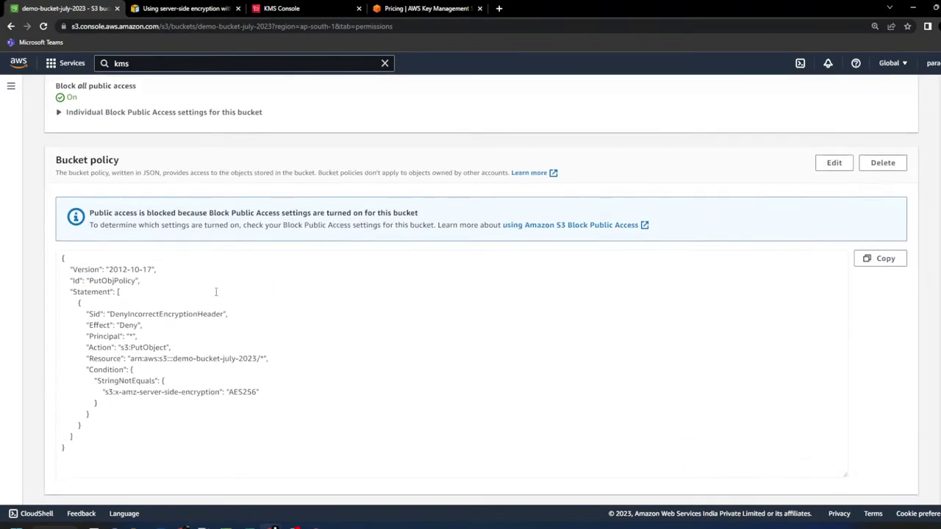
pyautogui.doubleClick(243, 392)
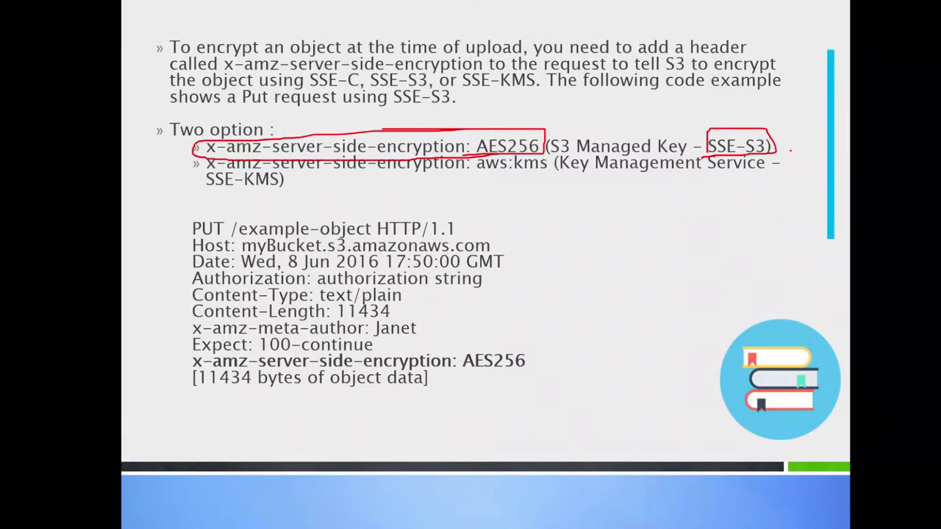
pyautogui.moveTo(778, 147); pyautogui.dragTo(809, 160)
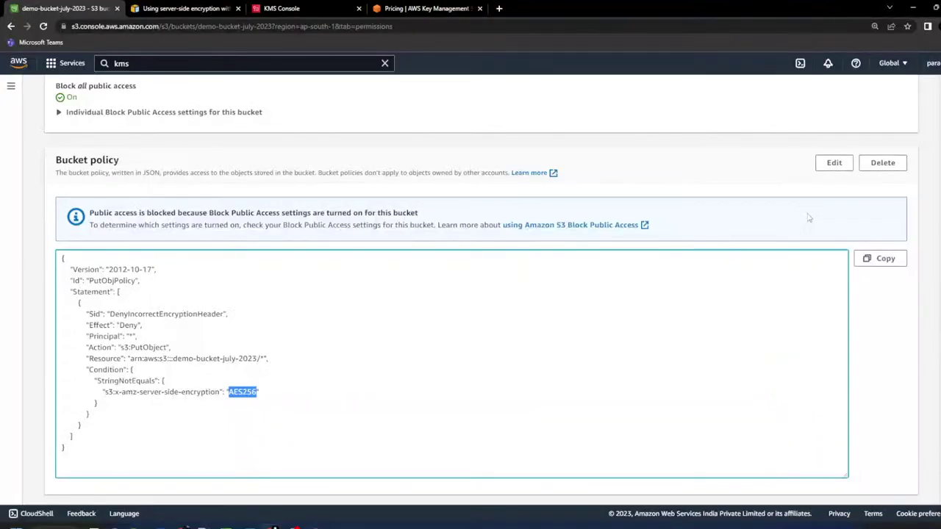
# - Change the bucket policy's s3:x-amz-server-side-encryption condition value to aws:kms and save the policy
pyautogui.click(831, 160)
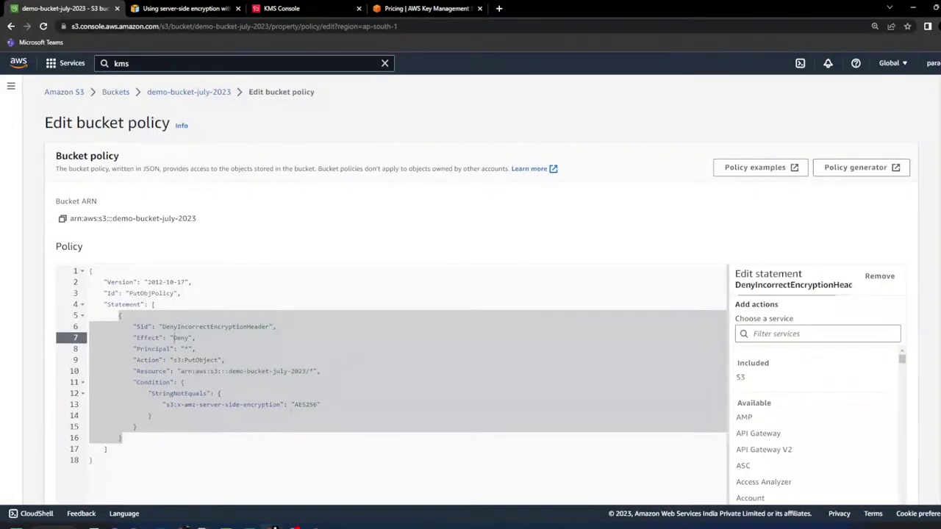
pyautogui.click(296, 404)
pyautogui.doubleClick(296, 405)
pyautogui.write('aws:kms')
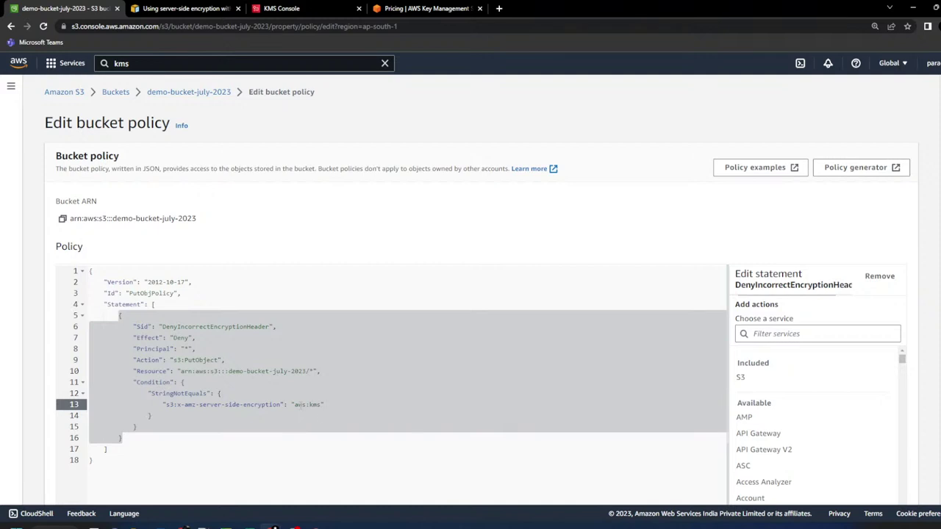
pyautogui.scroll(-3, 576, 248)
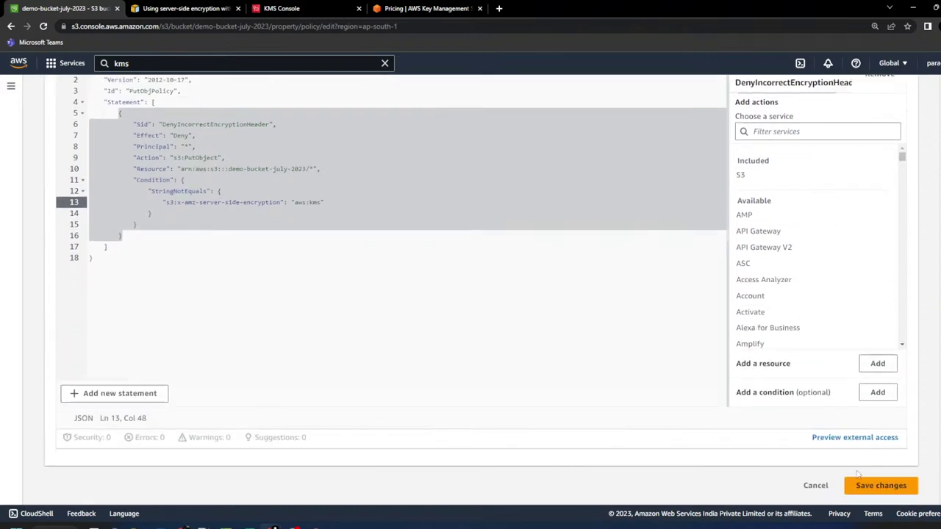
pyautogui.click(875, 486)
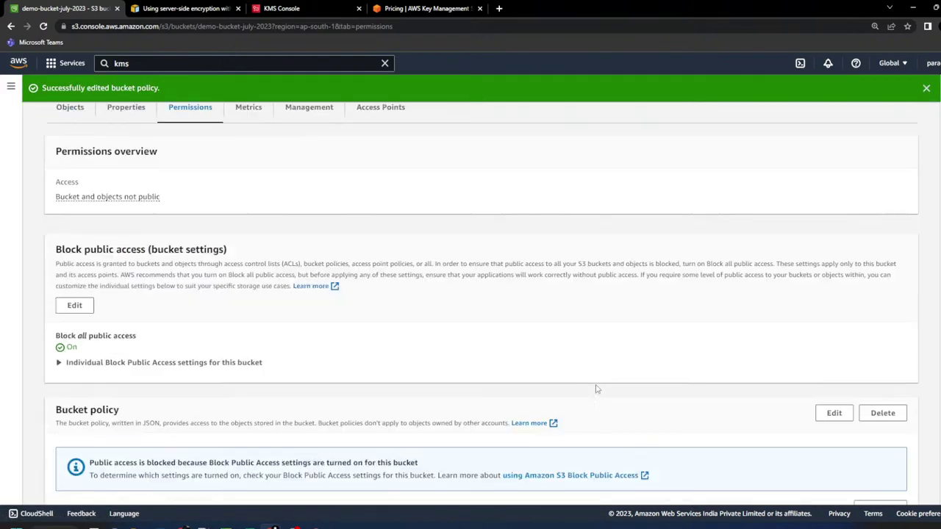
# - Review the policy's aws:kms condition, then try to upload IMG_20201130_145921_1.jpg without specifying an encryption key
pyautogui.scroll(-5, 597, 389)
pyautogui.moveTo(210, 268); pyautogui.dragTo(338, 244)
pyautogui.scroll(6, 338, 245)
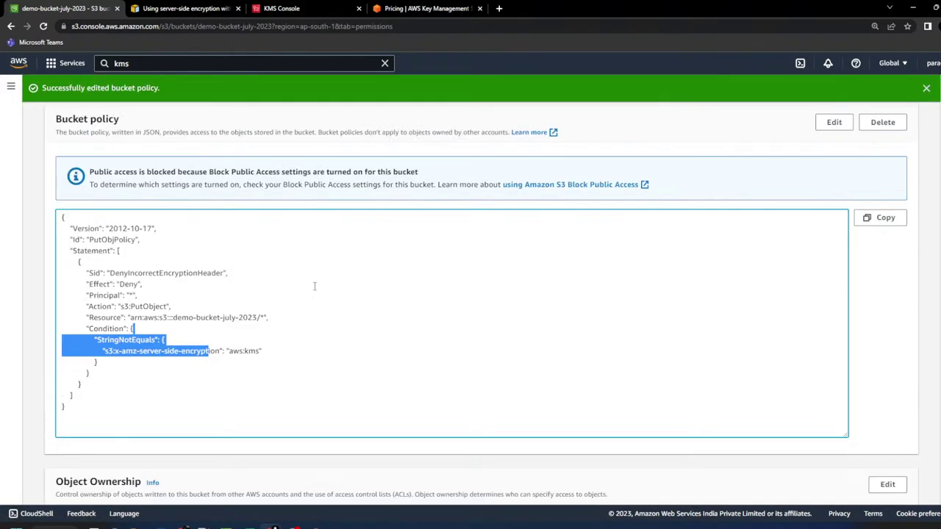
pyautogui.click(70, 187)
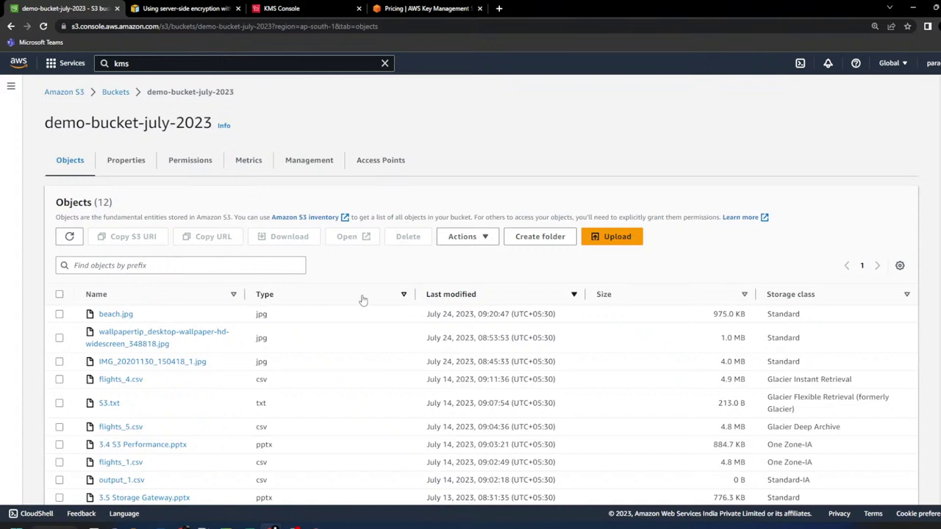
pyautogui.click(603, 245)
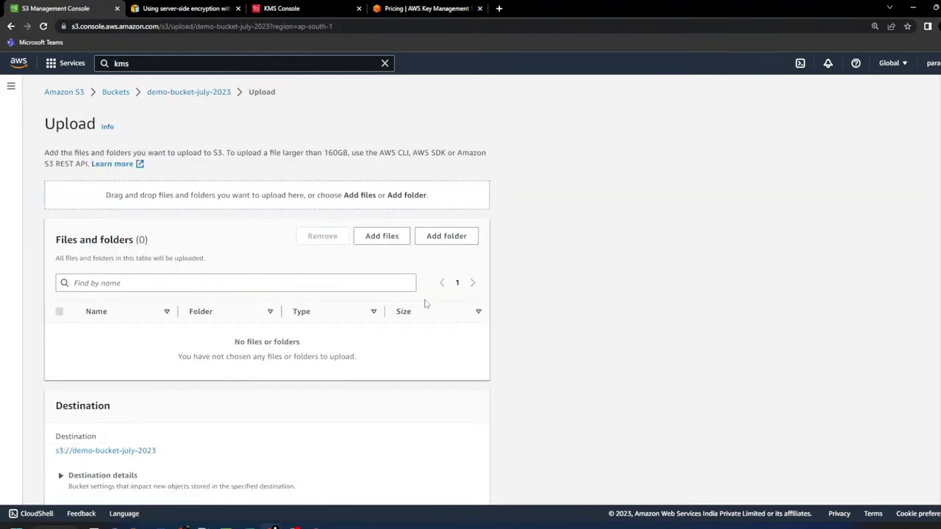
pyautogui.click(381, 236)
pyautogui.click(213, 146)
pyautogui.click(575, 395)
pyautogui.scroll(-2, 515, 408)
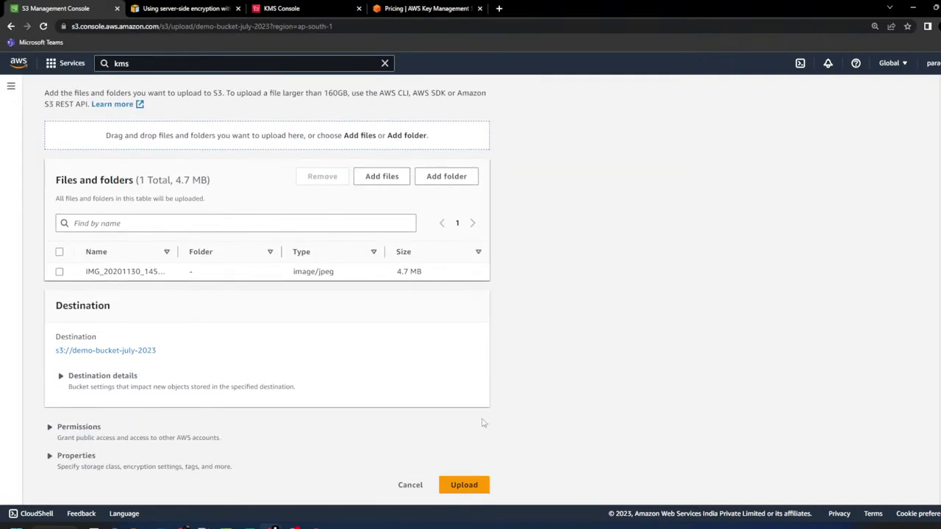
pyautogui.click(483, 486)
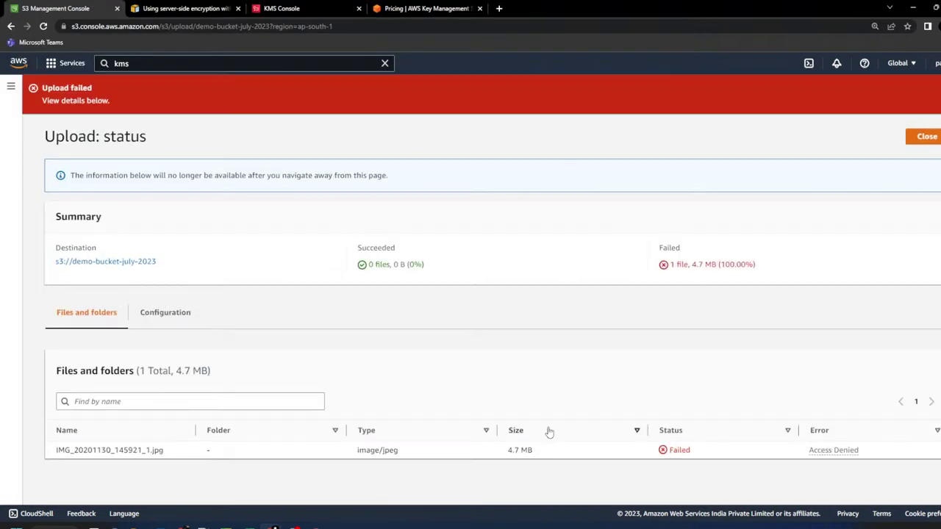
# - Close the upload status and add goku_2020_4k_hd.jpg to a new upload
pyautogui.click(921, 138)
pyautogui.click(601, 237)
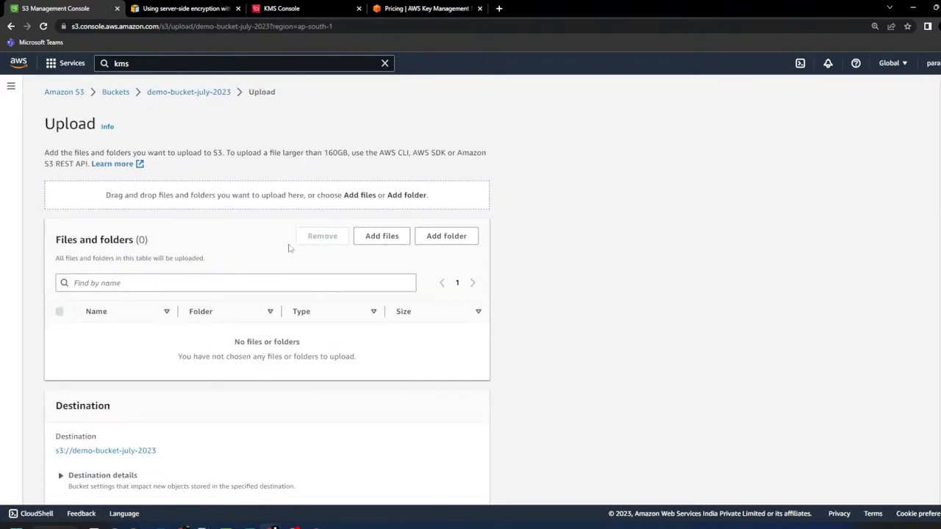
pyautogui.click(367, 245)
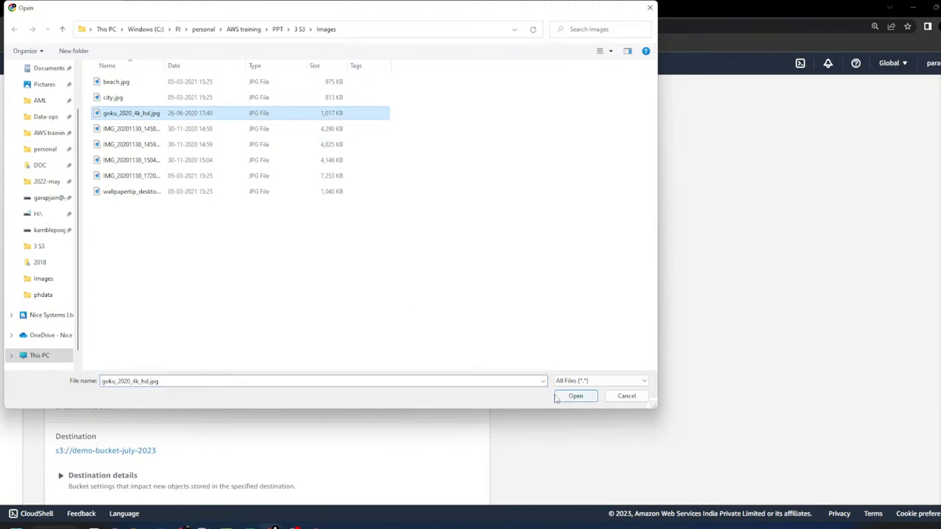
pyautogui.click(559, 397)
pyautogui.scroll(-1, 451, 414)
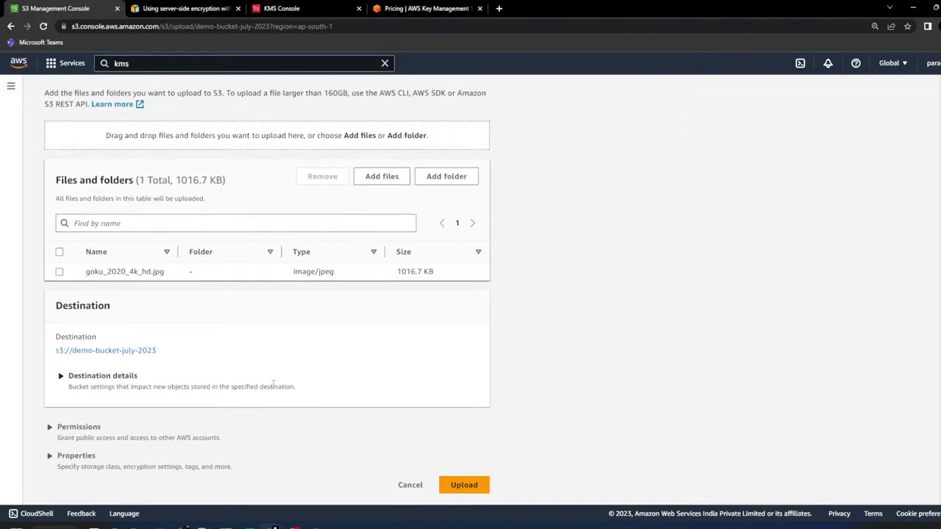
# - Specify an encryption key for the upload, overriding the bucket's default encryption settings with Amazon S3 managed keys (SSE-S3)
pyautogui.click(64, 463)
pyautogui.scroll(-10, 286, 414)
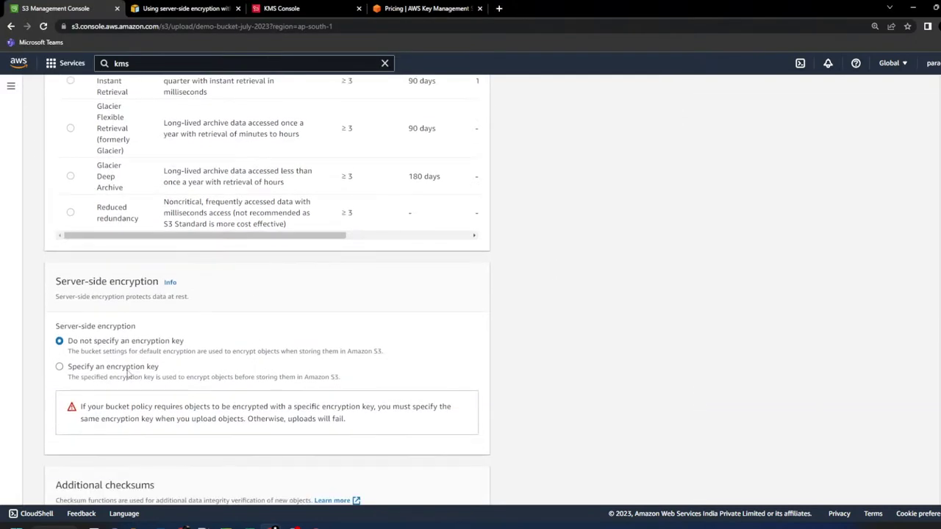
pyautogui.click(128, 373)
pyautogui.scroll(-1, 129, 381)
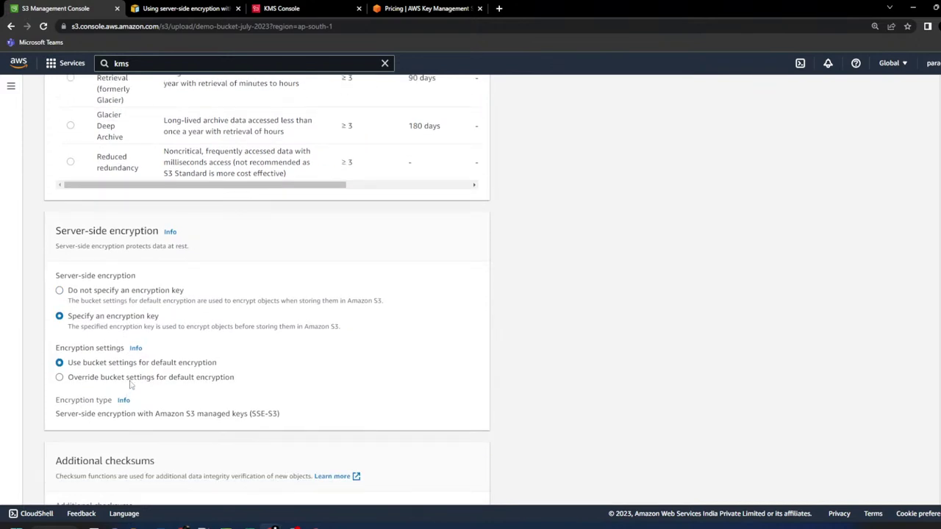
pyautogui.click(131, 378)
pyautogui.moveTo(264, 417); pyautogui.dragTo(300, 418)
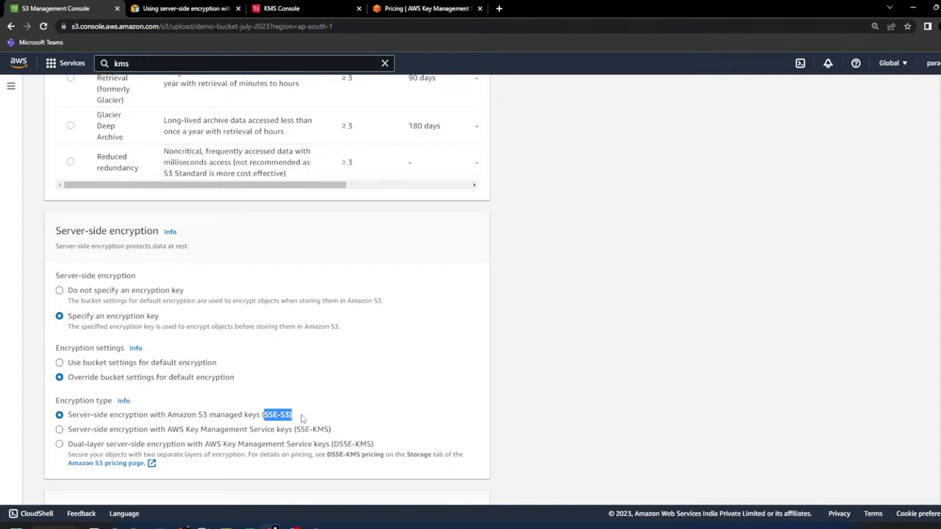
# - Try to upload goku_2020_4k_hd.jpg with SSE-S3 encryption and view the error details
pyautogui.scroll(-6, 319, 383)
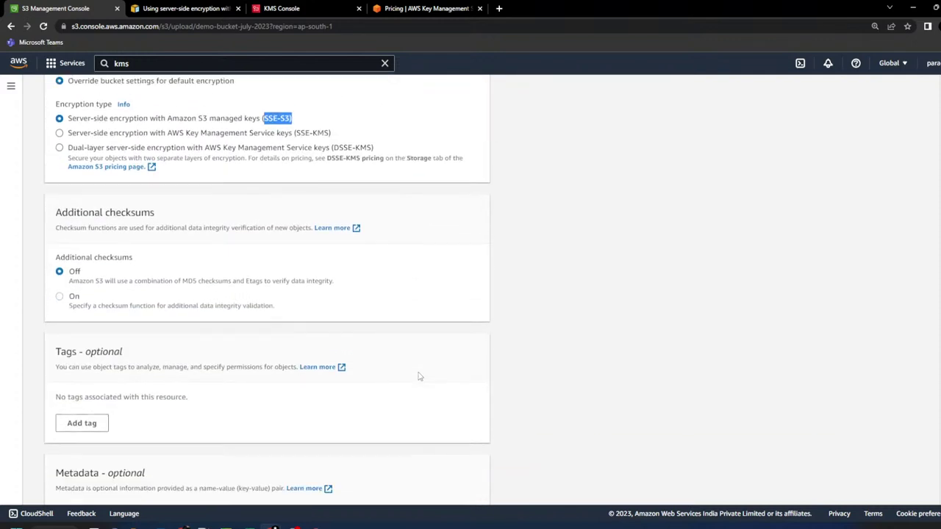
pyautogui.click(471, 486)
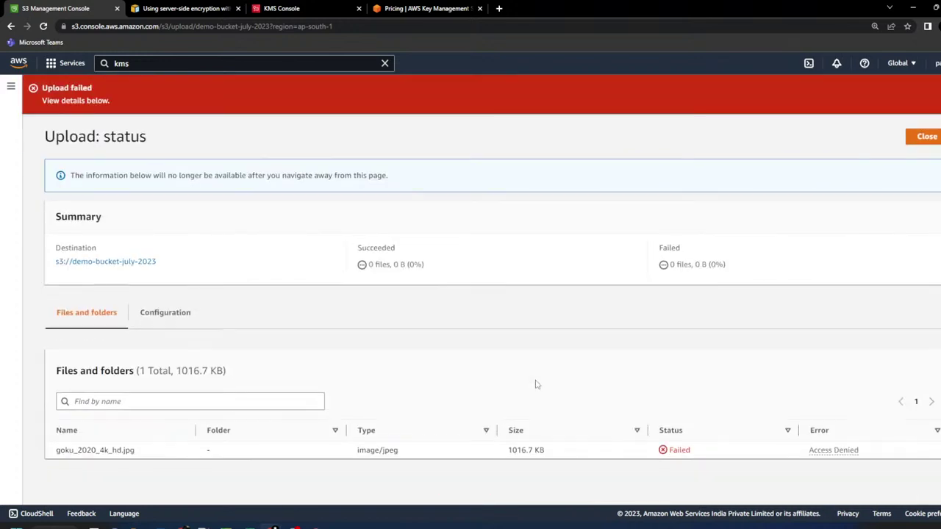
pyautogui.click(816, 452)
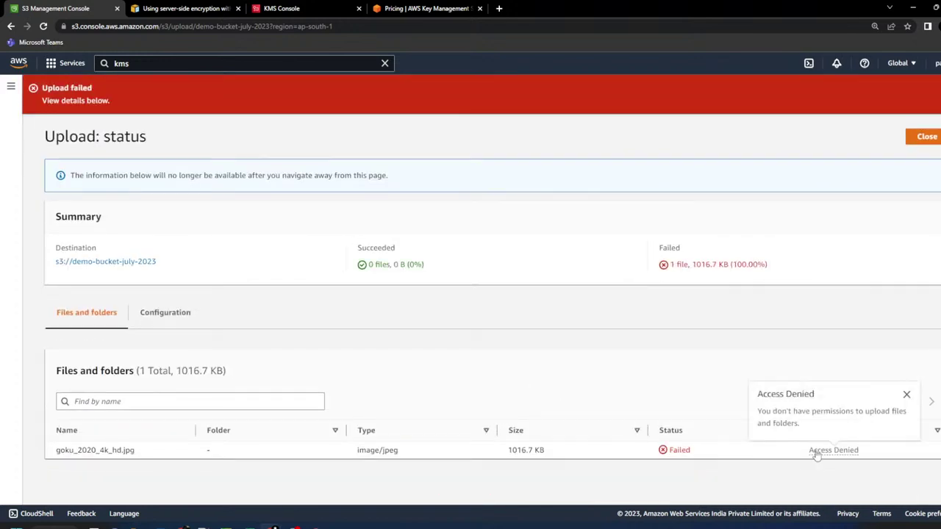
pyautogui.click(907, 394)
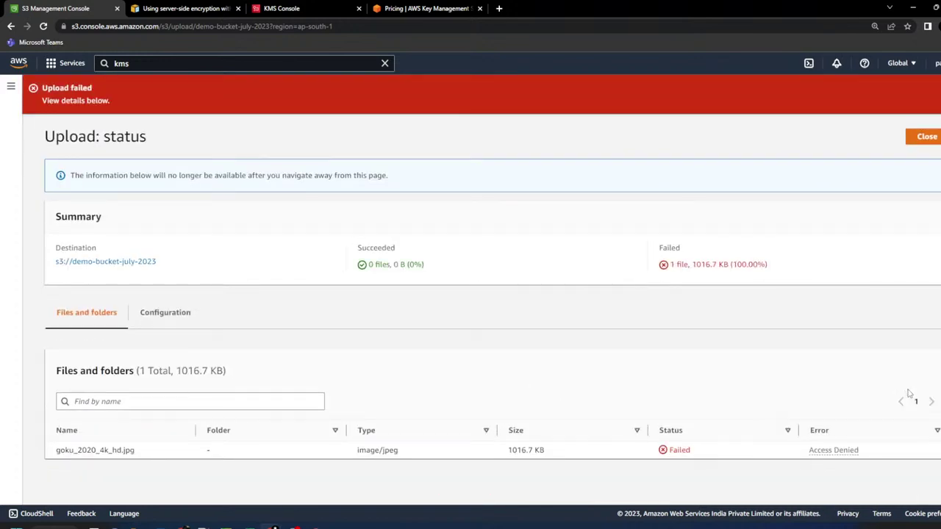
# - Close the upload status and add IMG_20201130_145921_1.jpg to a new upload
pyautogui.click(927, 136)
pyautogui.click(592, 242)
pyautogui.click(381, 236)
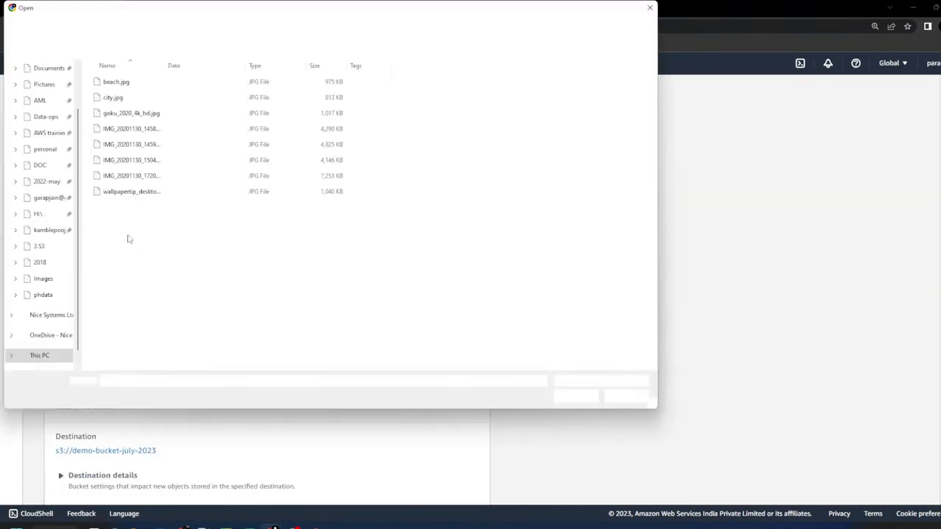
pyautogui.click(128, 176)
pyautogui.click(129, 159)
pyautogui.click(129, 144)
pyautogui.click(572, 397)
pyautogui.scroll(-1, 294, 405)
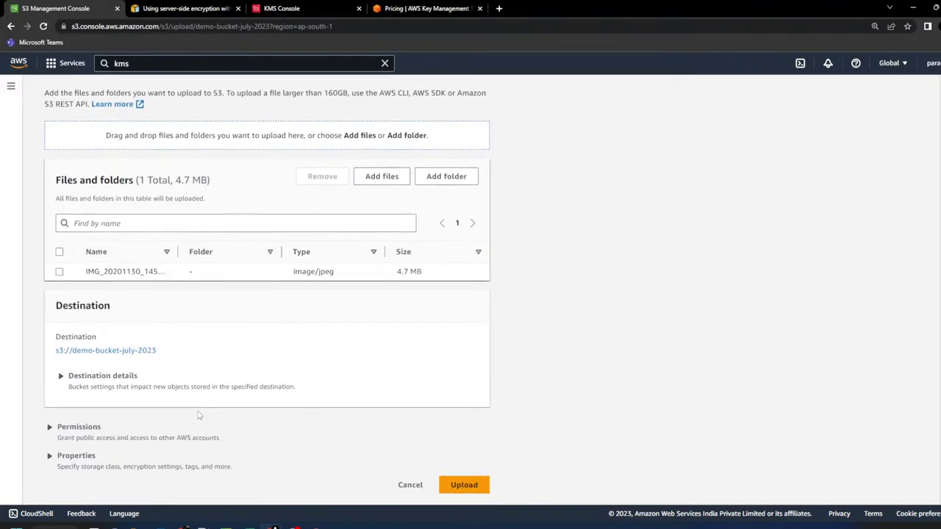
# - Override the bucket's default encryption for this upload with SSE-KMS, choosing an existing key from the available AWS KMS keys
pyautogui.click(73, 455)
pyautogui.scroll(-8, 220, 412)
pyautogui.scroll(-3, 292, 401)
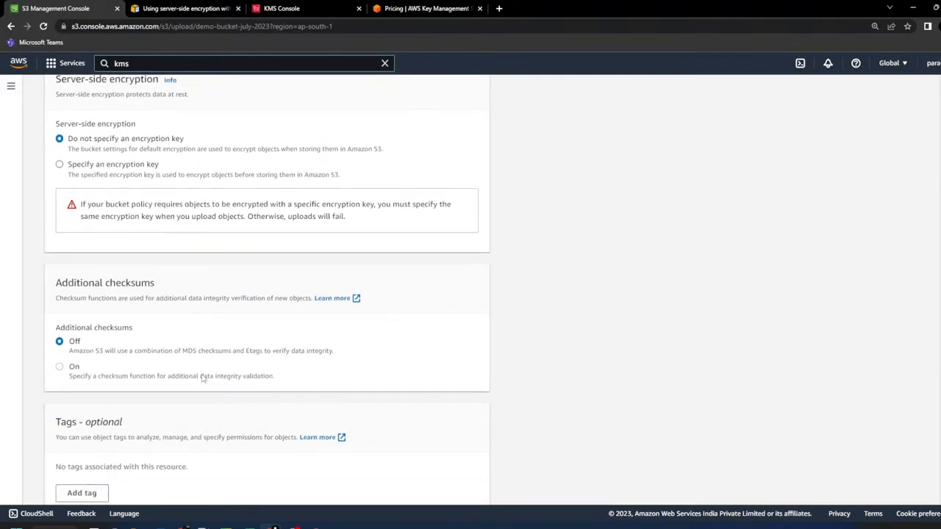
pyautogui.click(60, 164)
pyautogui.click(96, 226)
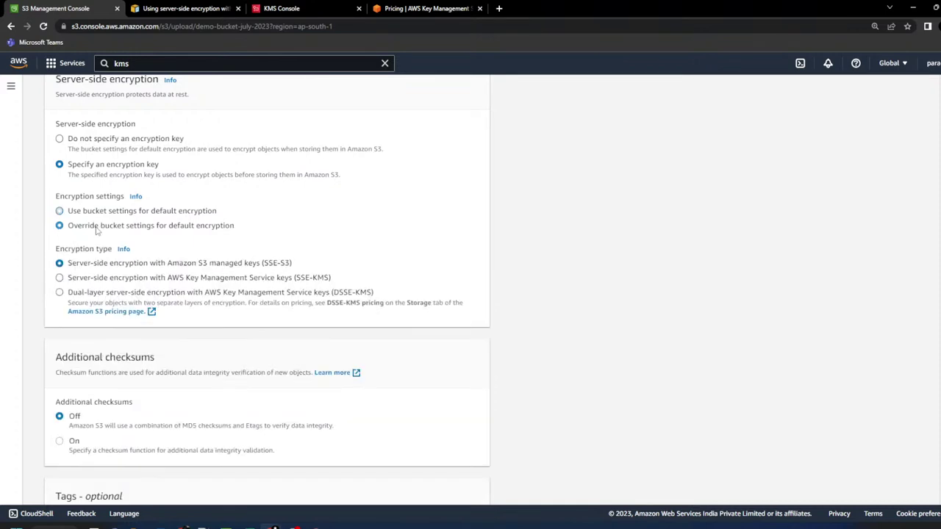
pyautogui.click(104, 279)
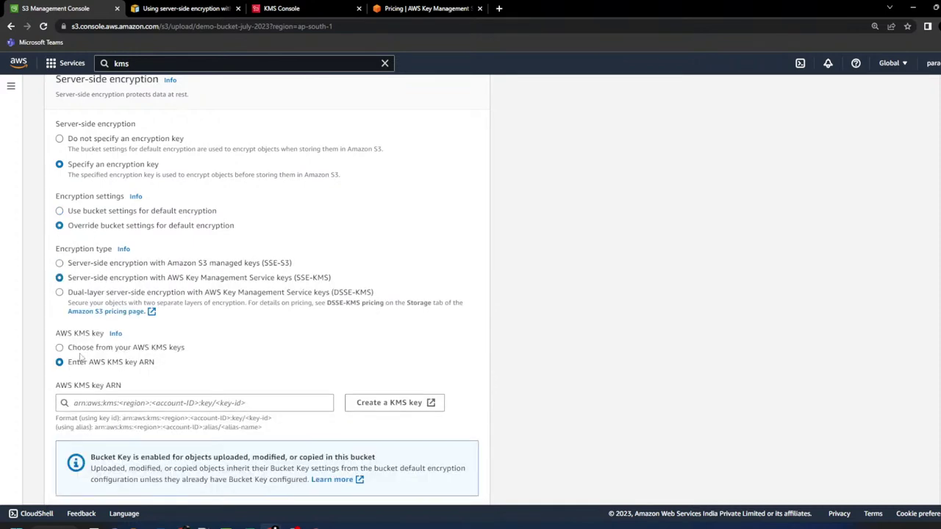
pyautogui.click(81, 348)
pyautogui.click(108, 403)
pyautogui.click(109, 446)
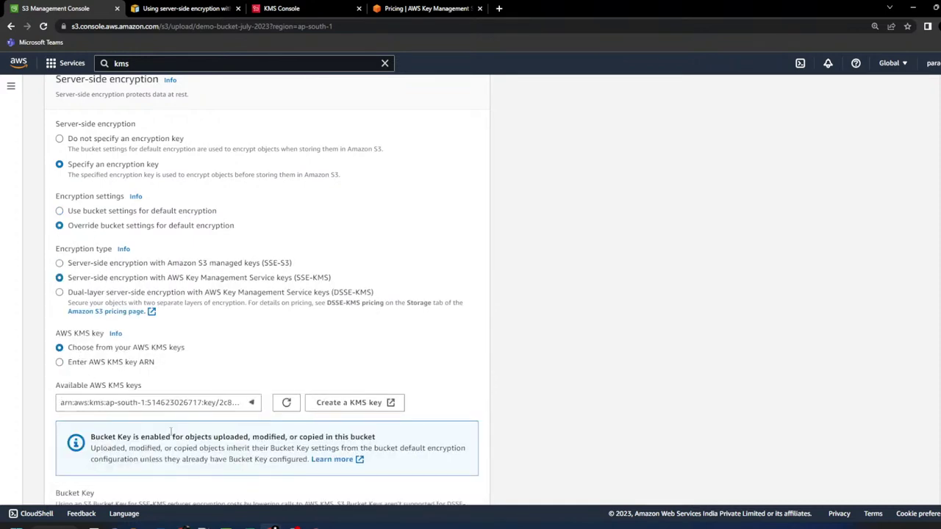
pyautogui.moveTo(271, 283); pyautogui.dragTo(459, 288)
# - Upload IMG_20201130_145921_1.jpg with SSE-KMS encryption and close the upload status
pyautogui.scroll(-6, 535, 393)
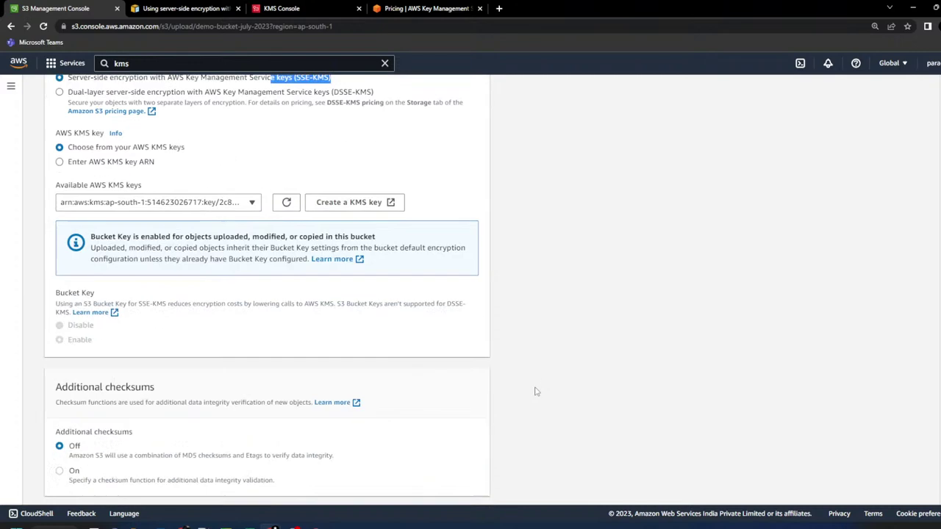
pyautogui.click(463, 485)
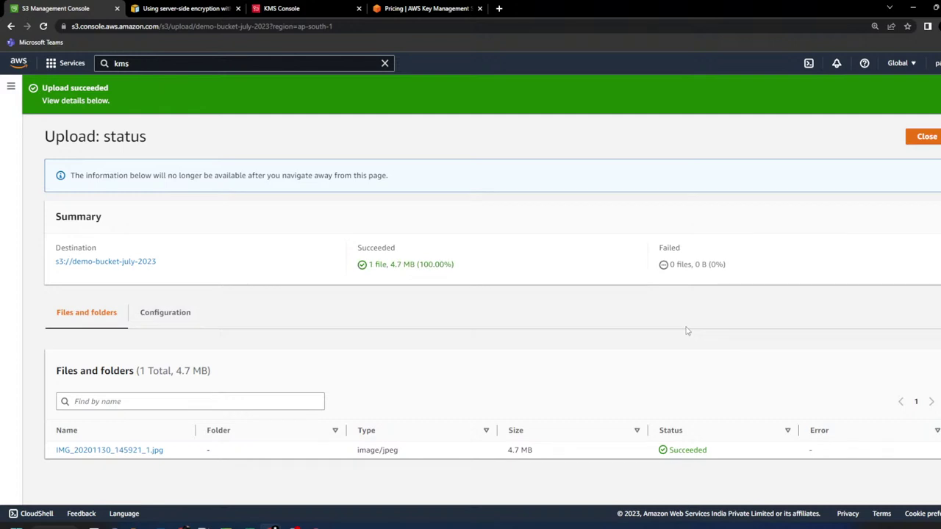
pyautogui.click(924, 138)
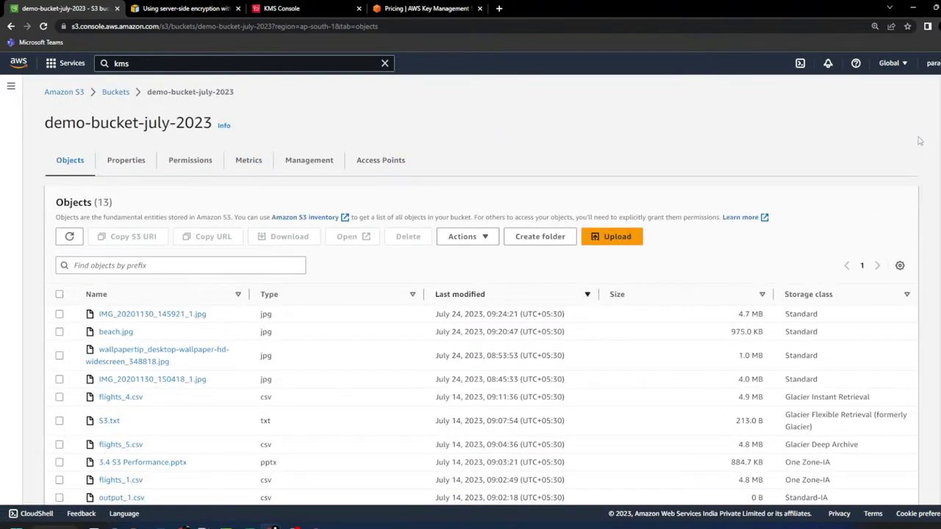
# - Check the aws:kms condition value in the bucket's permissions and open the bucket policy for editing
pyautogui.click(186, 172)
pyautogui.scroll(-5, 231, 386)
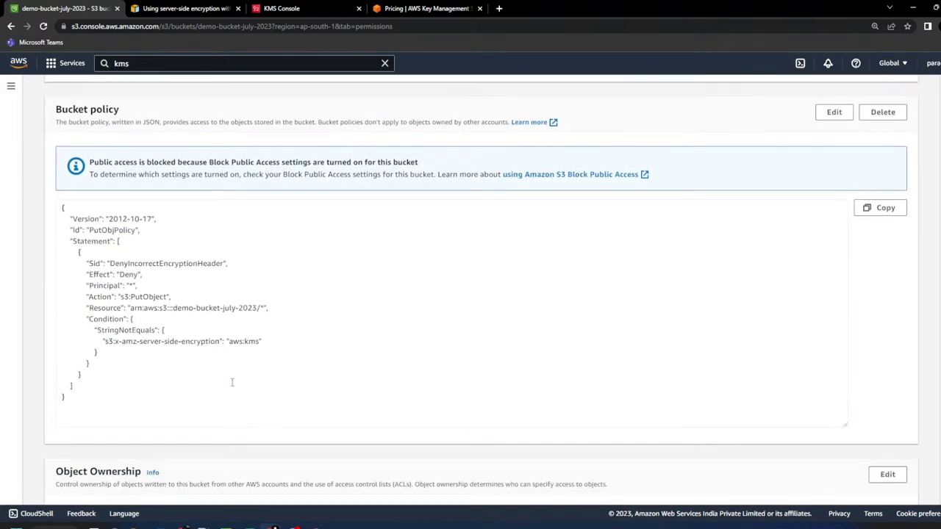
pyautogui.moveTo(226, 342); pyautogui.dragTo(277, 342)
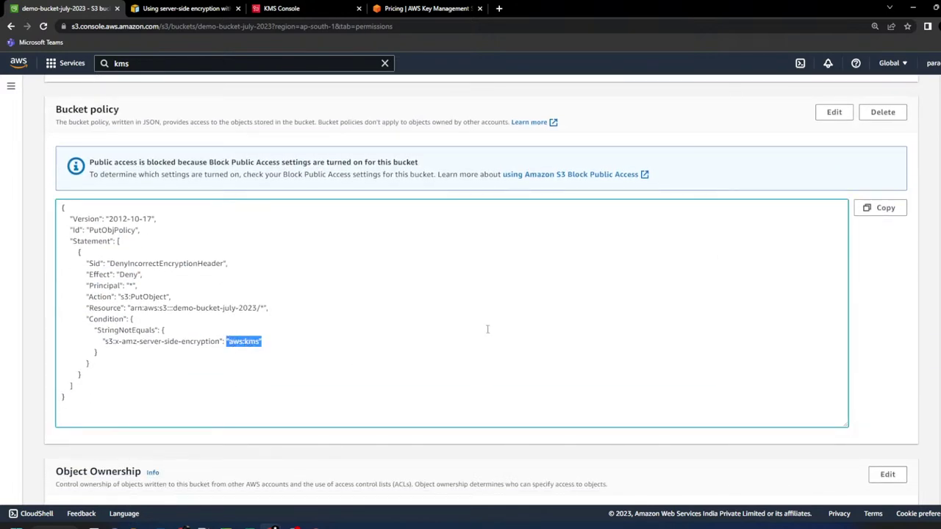
pyautogui.click(836, 116)
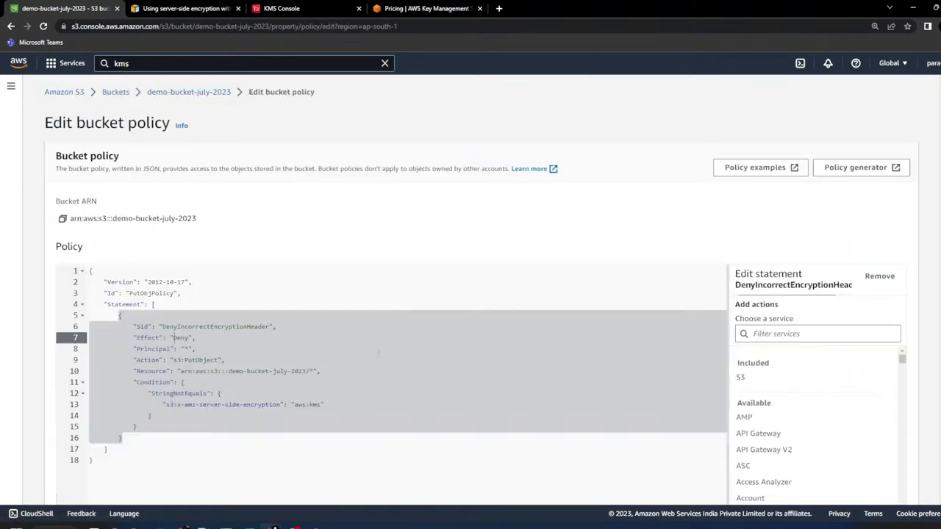
# - Switch to Notepad++ and compare the AES256 condition with the Null condition in the sample policy, then return to the policy editor
pyautogui.hotkey('alt', 'Tab')
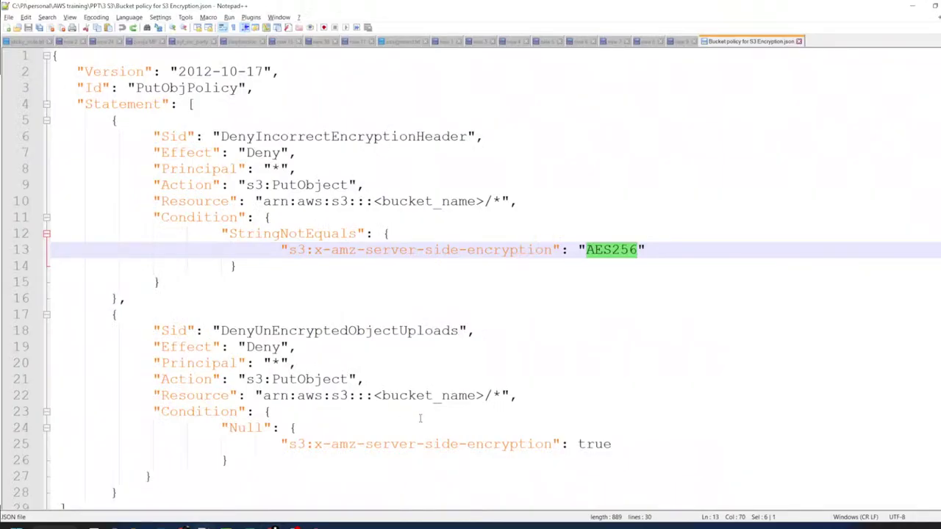
pyautogui.scroll(-1, 420, 417)
pyautogui.doubleClick(596, 412)
pyautogui.moveTo(317, 411); pyautogui.dragTo(553, 412)
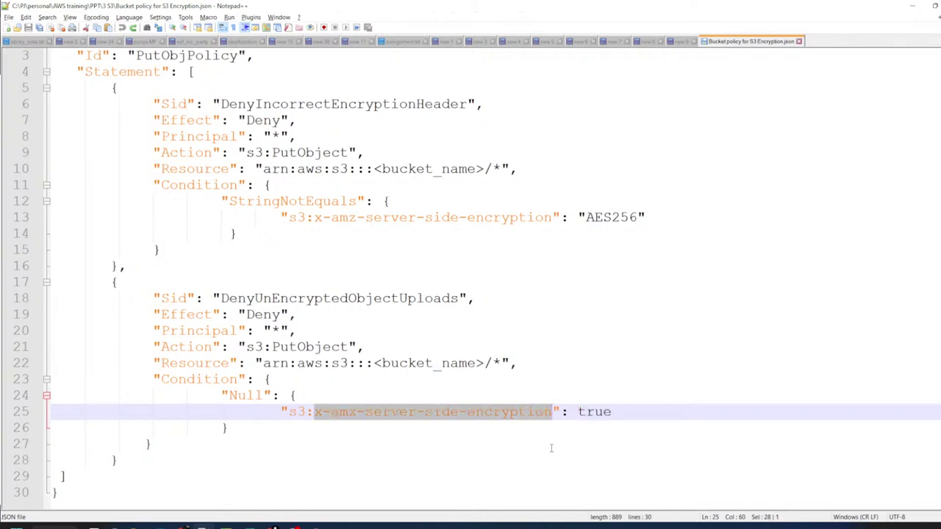
pyautogui.doubleClick(614, 218)
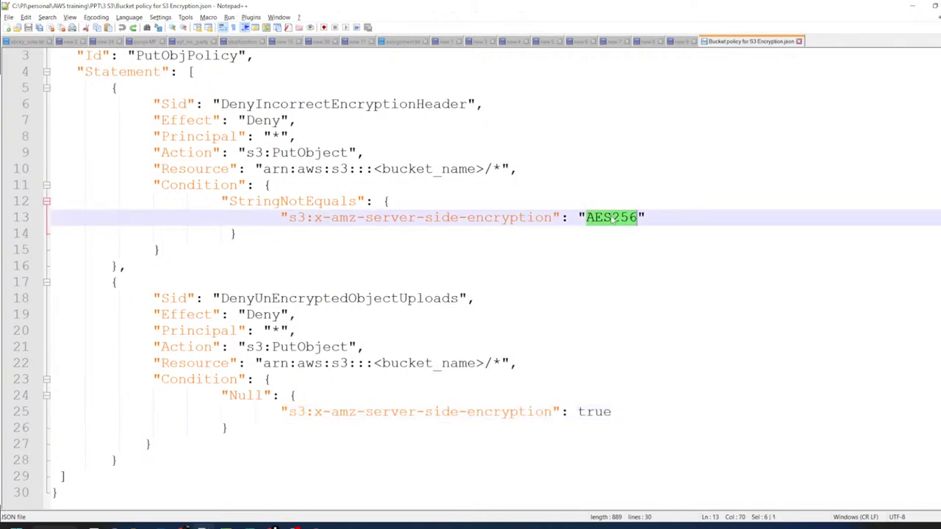
pyautogui.doubleClick(594, 412)
pyautogui.hotkey('alt', 'Tab')
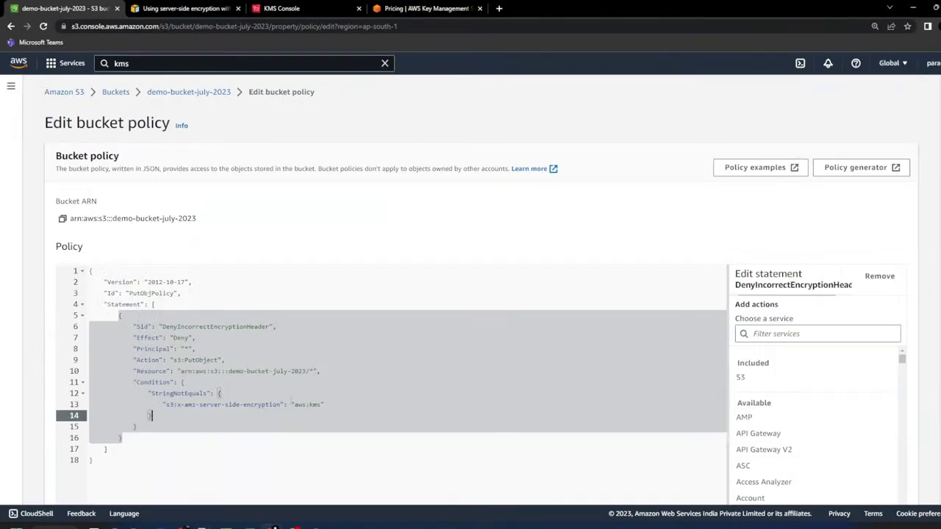
# - Replace the aws:kms value of the s3:x-amz-server-side-encryption condition with unquoted true
pyautogui.click(292, 404)
pyautogui.moveTo(292, 404); pyautogui.dragTo(342, 409)
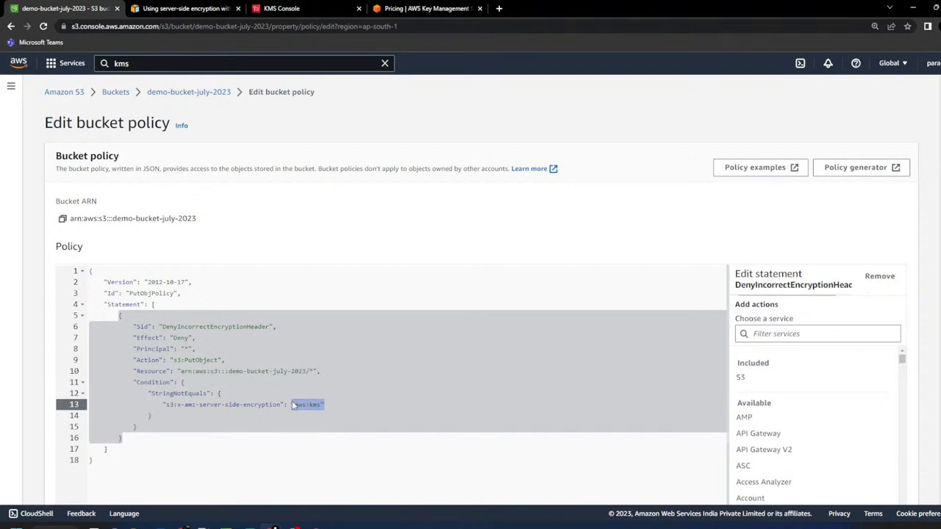
pyautogui.press('BackSpace')
pyautogui.write('true')
pyautogui.click(352, 371)
pyautogui.click(337, 301)
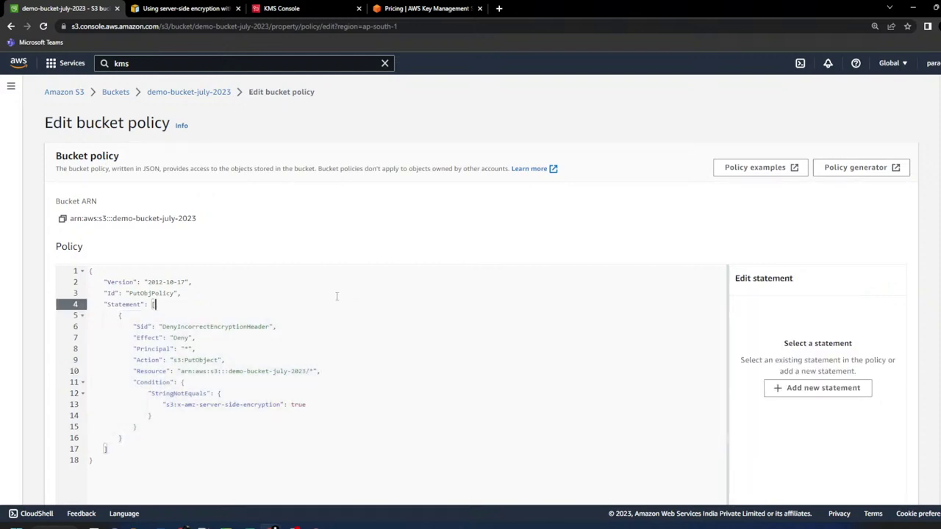
# - Save the bucket policy changes and check the saved s3:x-amz-server-side-encryption value in the bucket's permissions
pyautogui.scroll(-3, 334, 315)
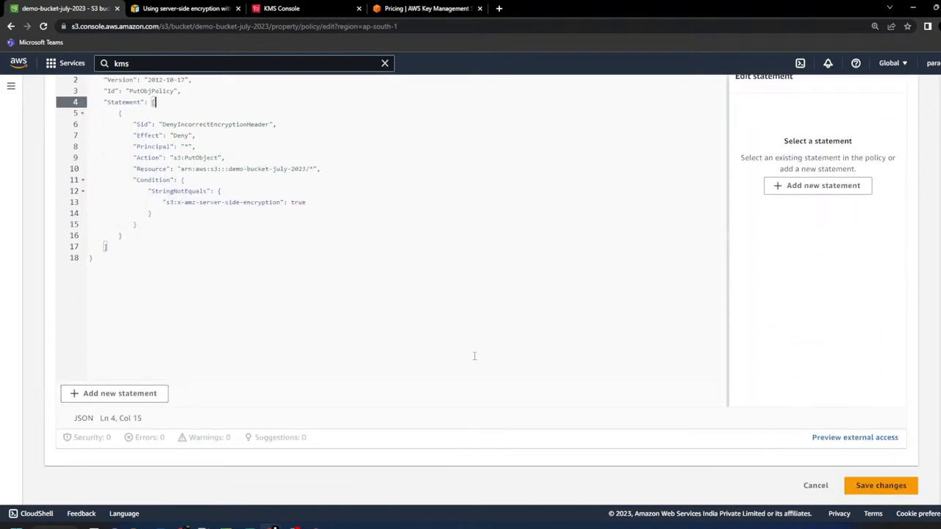
pyautogui.scroll(1, 474, 357)
pyautogui.scroll(-1, 583, 390)
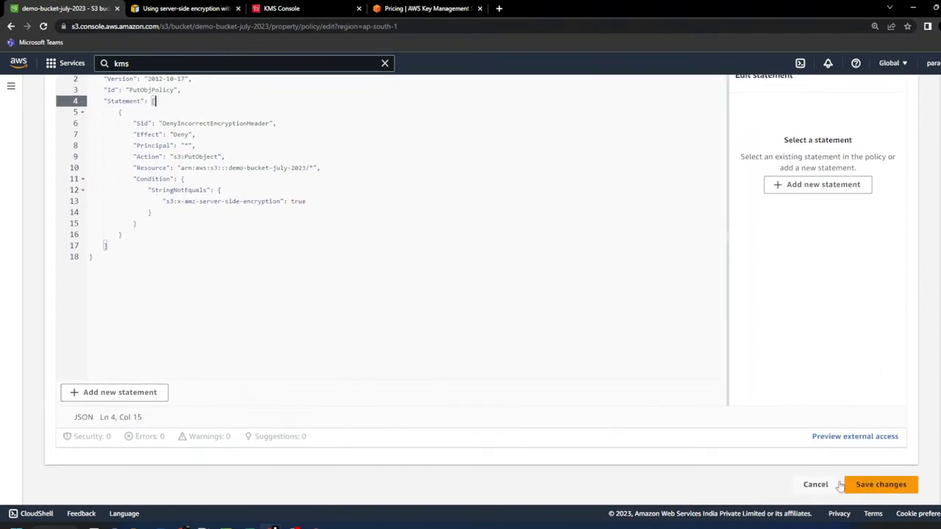
pyautogui.click(882, 483)
pyautogui.scroll(-5, 508, 383)
pyautogui.moveTo(508, 383); pyautogui.dragTo(61, 234)
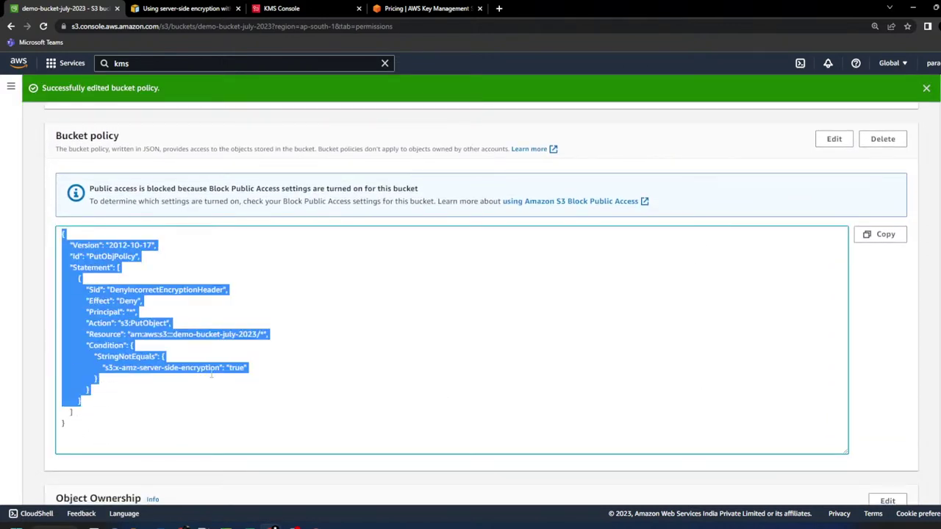
pyautogui.click(227, 369)
pyautogui.doubleClick(237, 367)
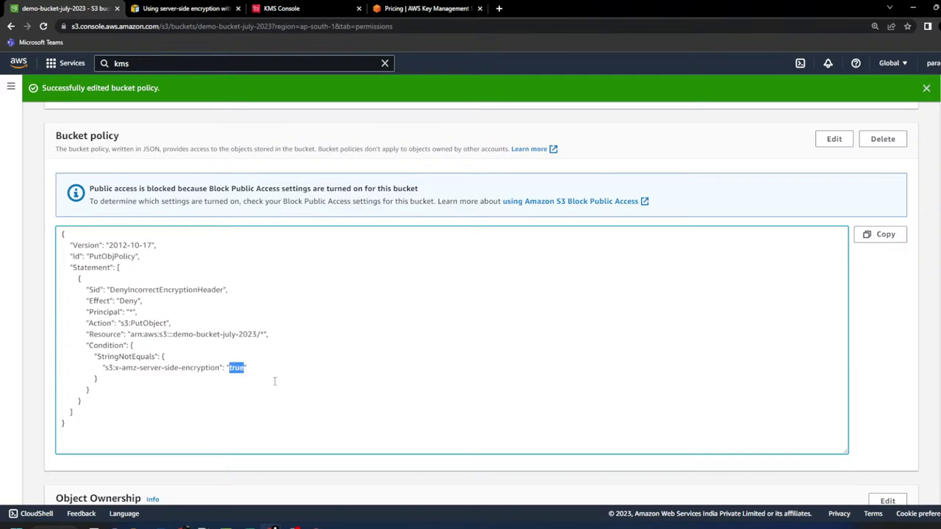
# - Start a new upload to demo-bucket-july-2023 and add goku_2020_4k_hd.jpg from the Images folder
pyautogui.scroll(5, 273, 385)
pyautogui.click(73, 186)
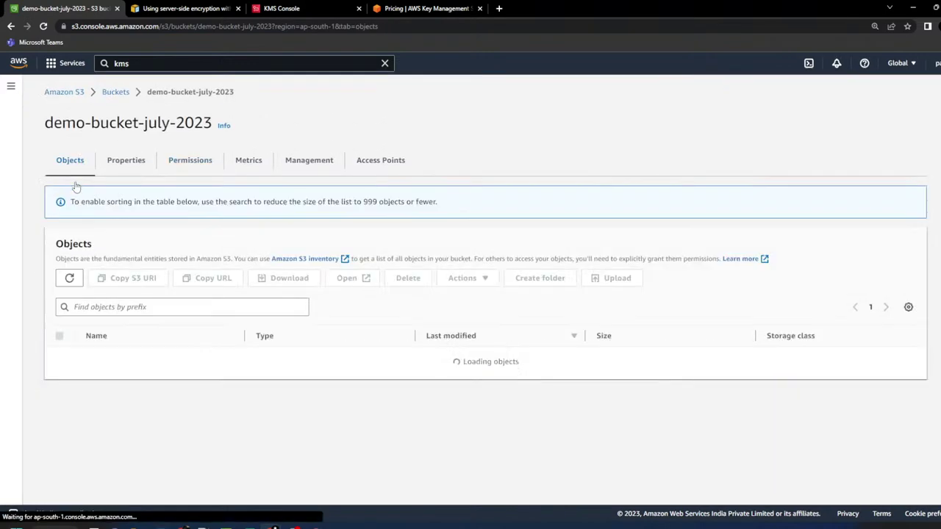
pyautogui.click(602, 242)
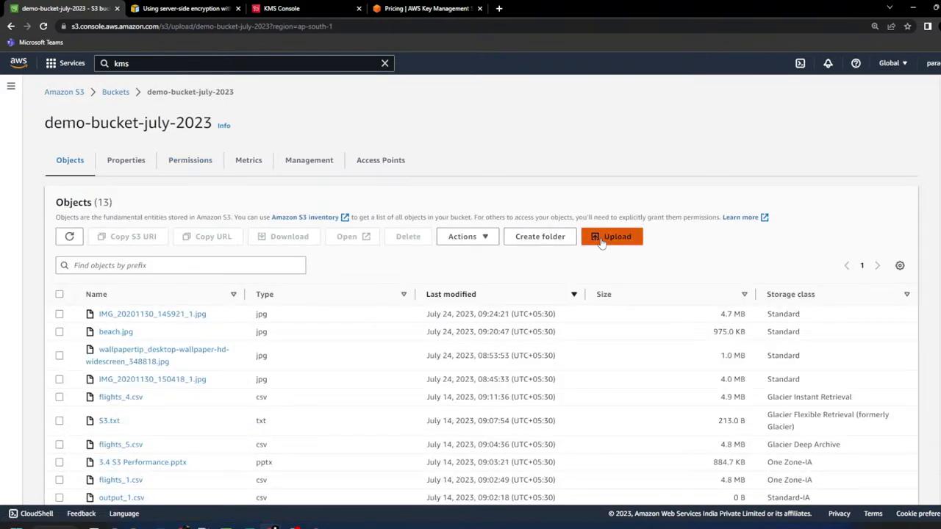
pyautogui.click(382, 236)
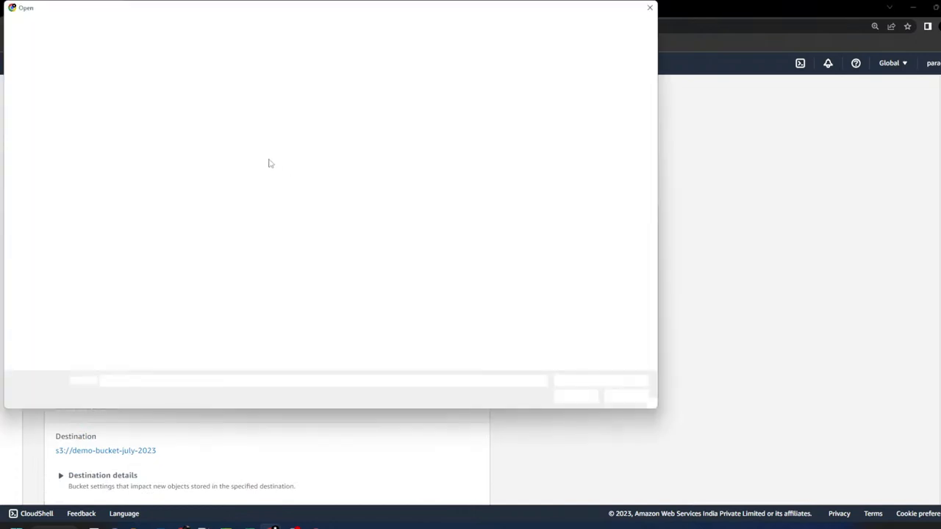
pyautogui.click(130, 112)
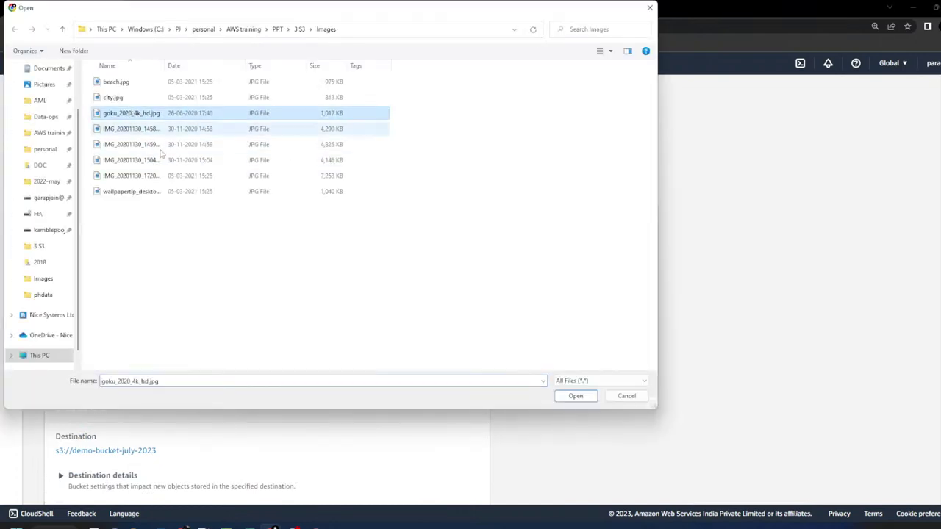
pyautogui.click(576, 395)
# - Upload goku_2020_4k_hd.jpg with server-side encryption left at Do not specify an encryption key
pyautogui.scroll(-1, 353, 409)
pyautogui.scroll(-1, 352, 409)
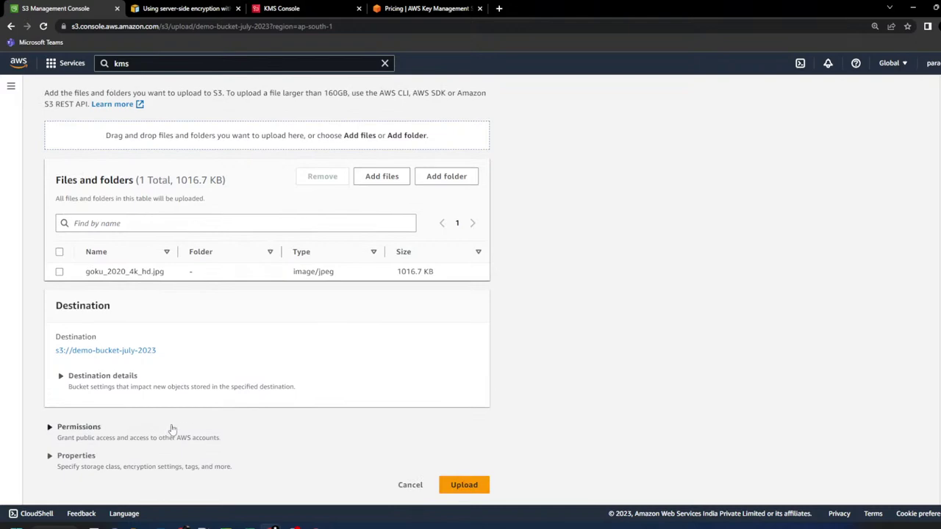
pyautogui.click(74, 456)
pyautogui.scroll(-10, 471, 372)
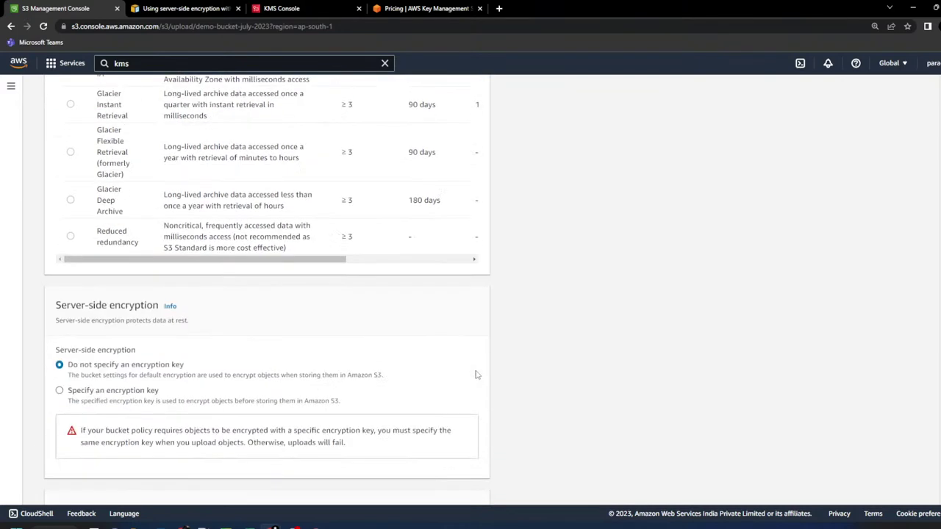
pyautogui.moveTo(108, 189); pyautogui.dragTo(184, 190)
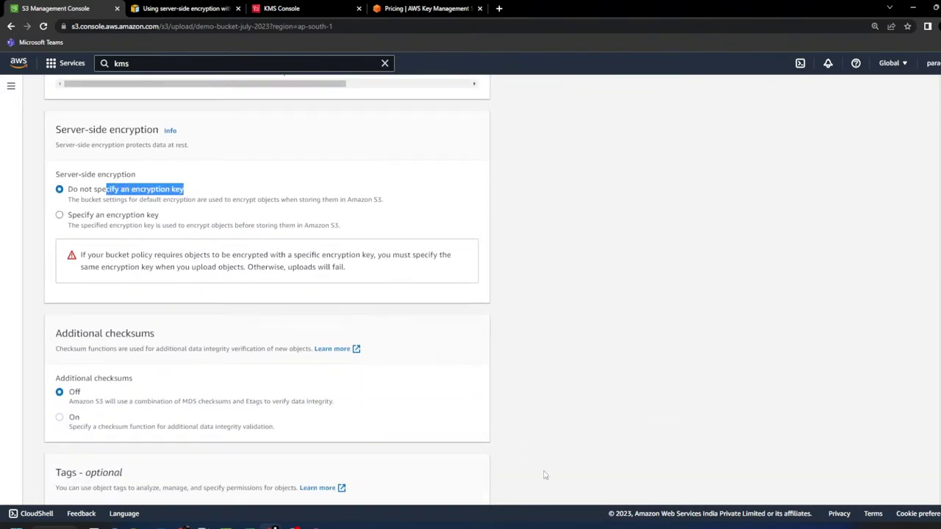
pyautogui.scroll(-3, 544, 456)
pyautogui.click(465, 486)
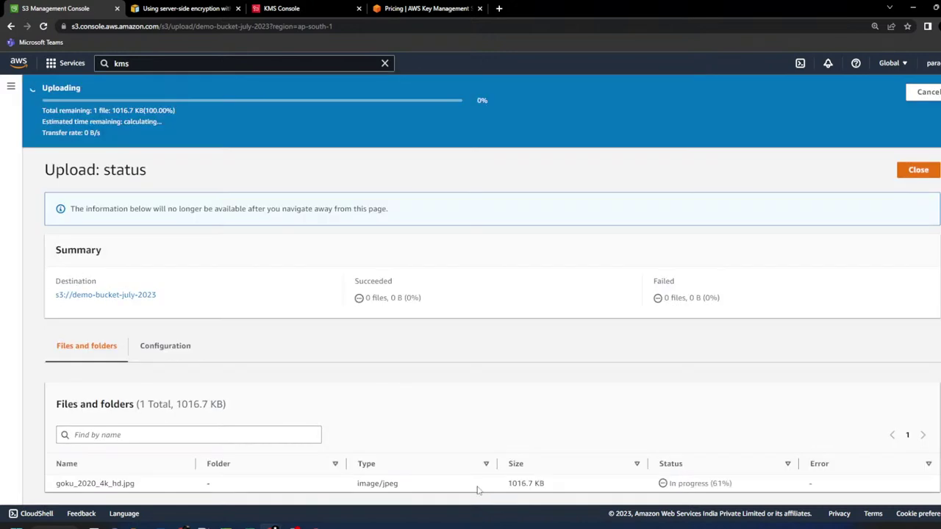
# - Read the error details for goku_2020_4k_hd.jpg and close the upload status
pyautogui.click(828, 450)
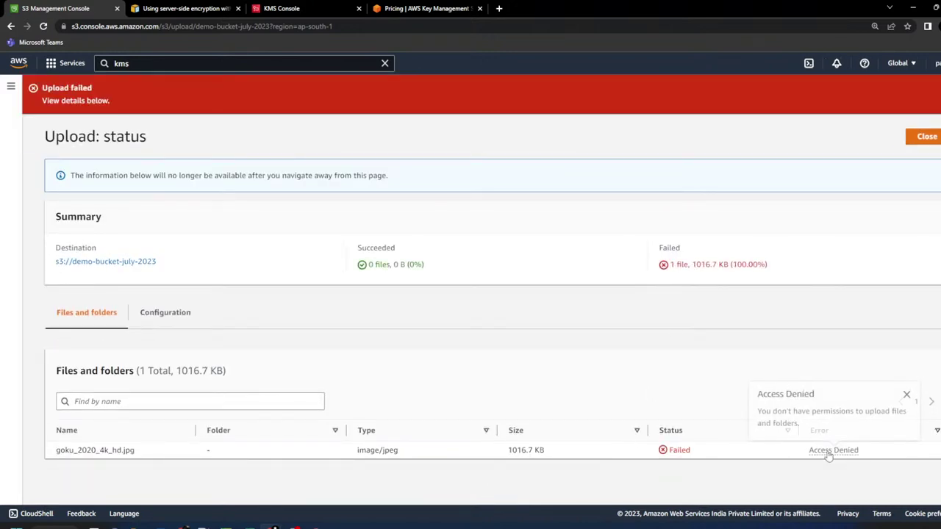
pyautogui.moveTo(766, 411); pyautogui.dragTo(815, 436)
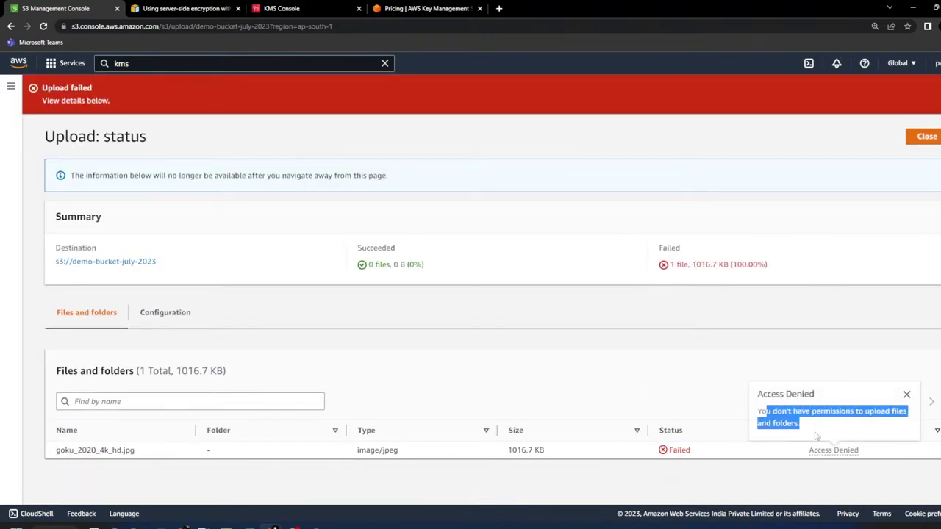
pyautogui.click(727, 487)
pyautogui.click(927, 136)
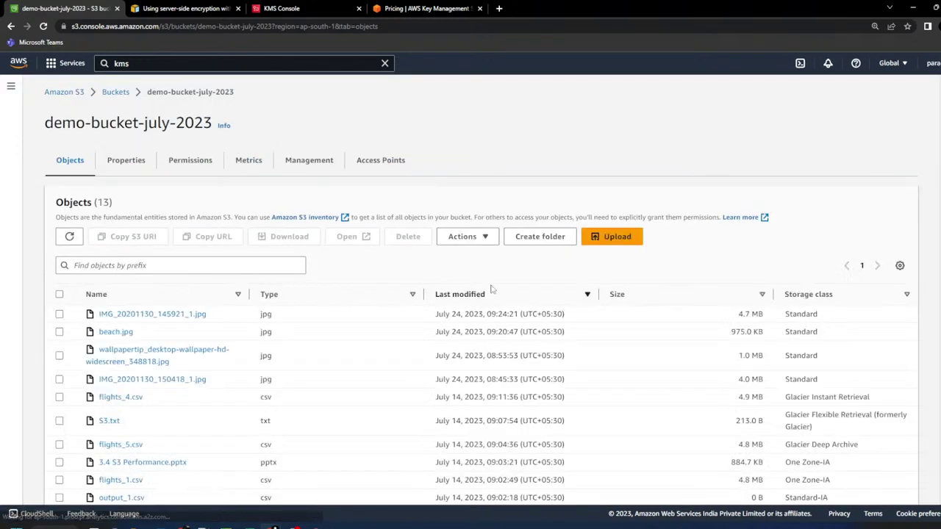
# - Start another upload to the bucket and add city.jpg from the Images folder
pyautogui.click(591, 239)
pyautogui.click(390, 237)
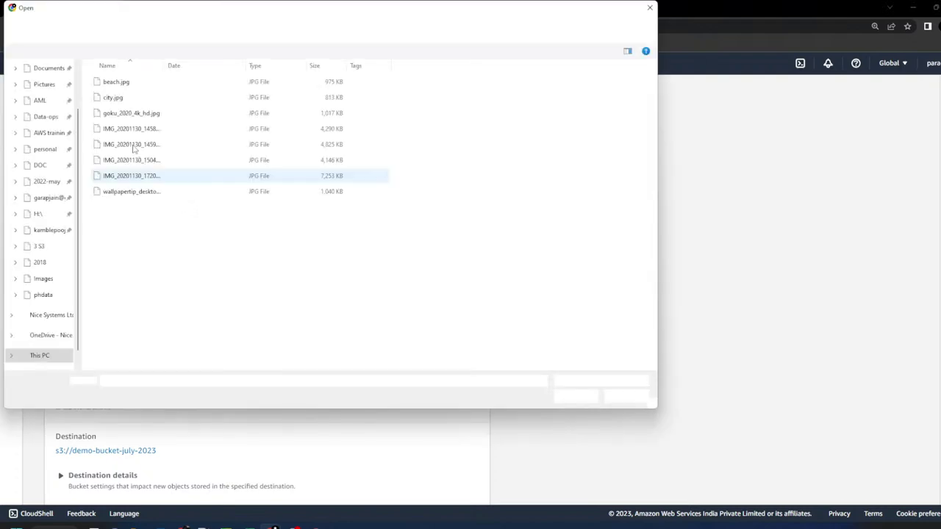
pyautogui.click(111, 97)
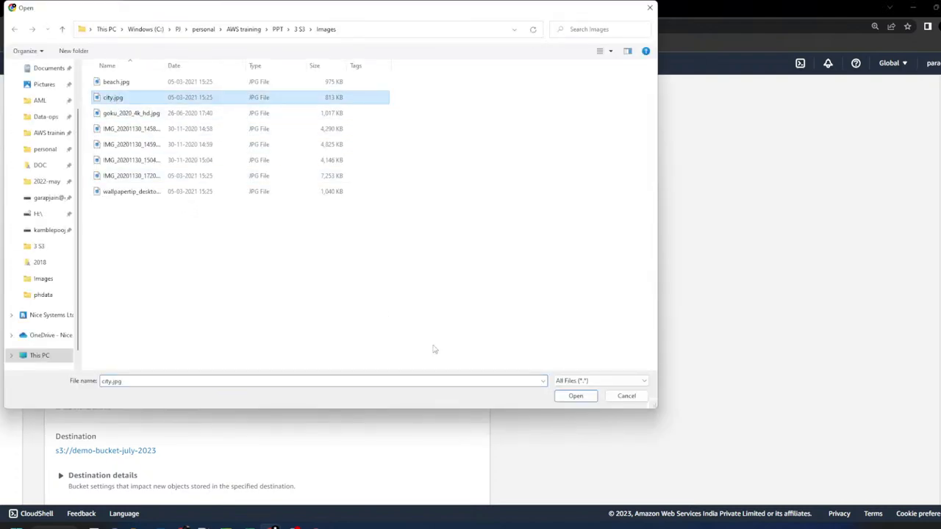
pyautogui.click(574, 396)
pyautogui.scroll(-1, 220, 432)
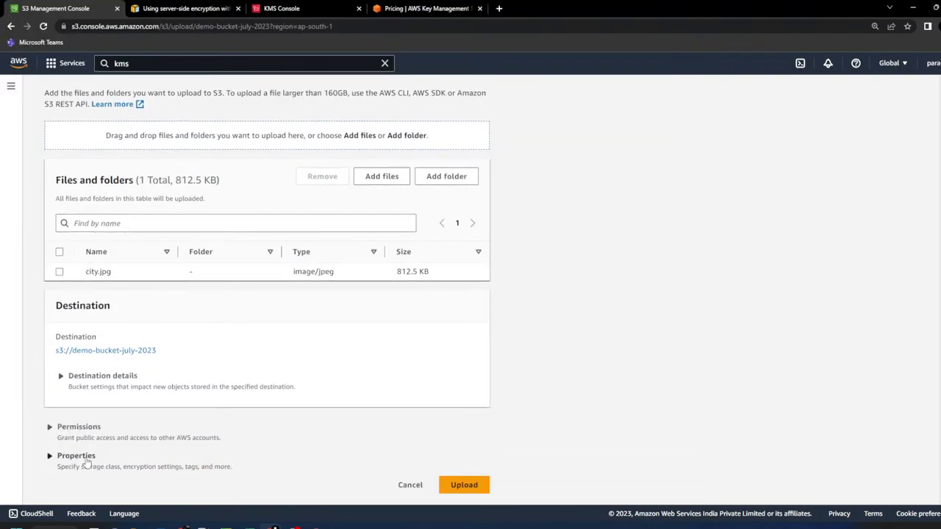
# - Specify an encryption key for the city.jpg upload, overriding the bucket's default encryption settings with SSE-S3
pyautogui.click(86, 464)
pyautogui.scroll(-5, 133, 441)
pyautogui.scroll(-2, 186, 425)
pyautogui.click(112, 471)
pyautogui.scroll(-4, 247, 389)
pyautogui.click(100, 275)
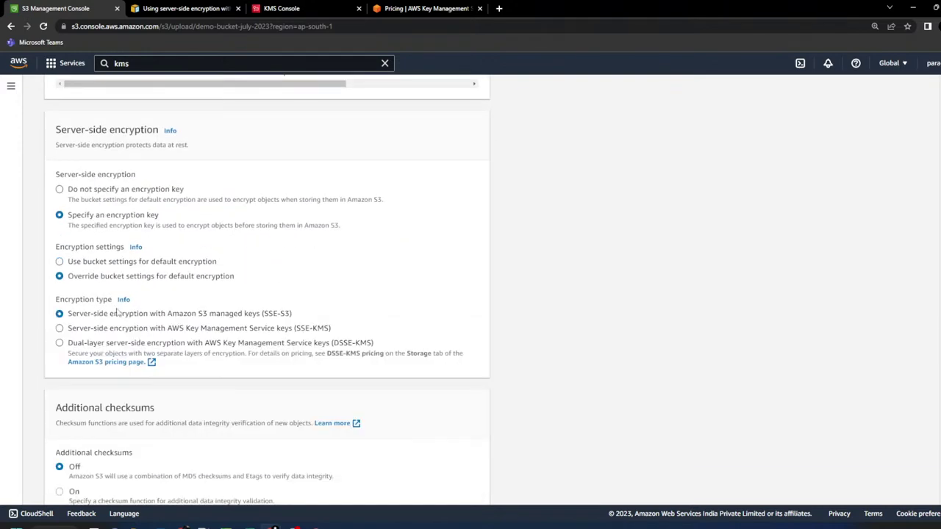
pyautogui.moveTo(245, 314); pyautogui.dragTo(324, 317)
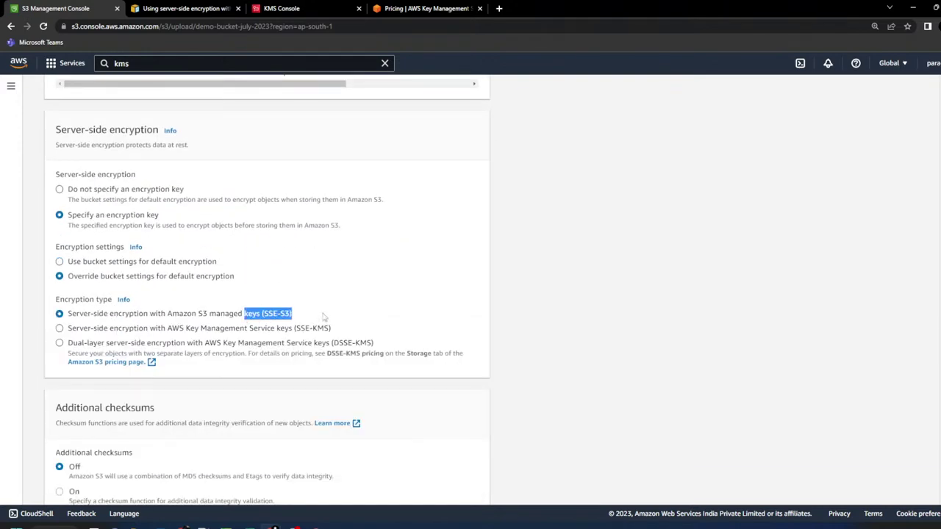
# - Upload city.jpg with SSE-S3 encryption, view its error details and close the upload status
pyautogui.scroll(-5, 523, 394)
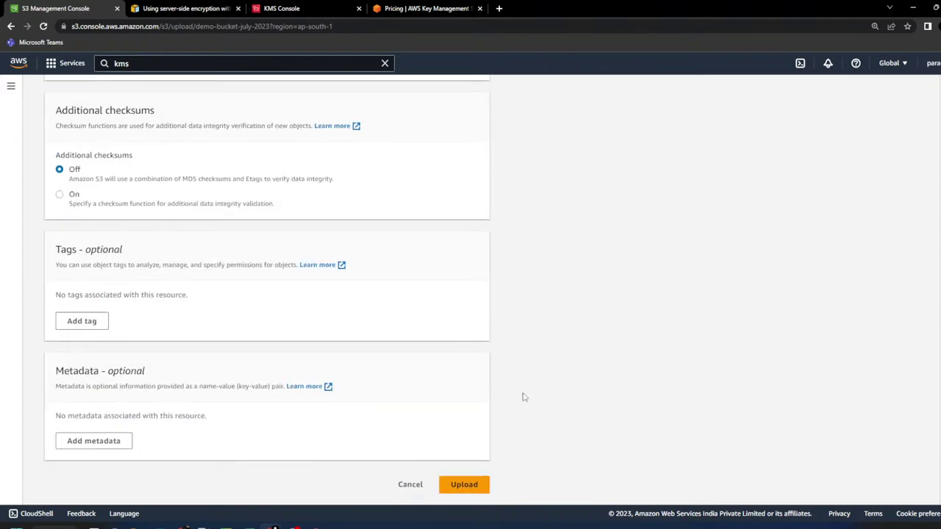
pyautogui.click(464, 484)
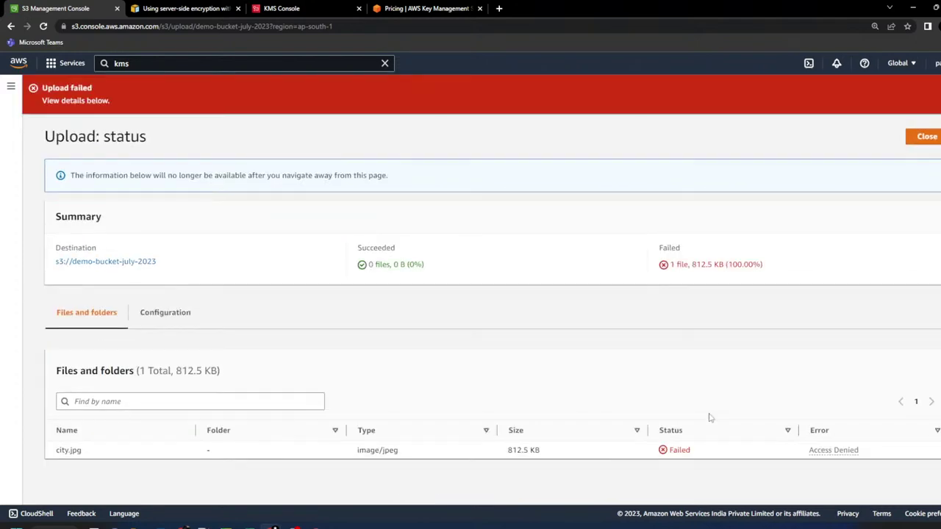
pyautogui.click(836, 452)
pyautogui.click(919, 138)
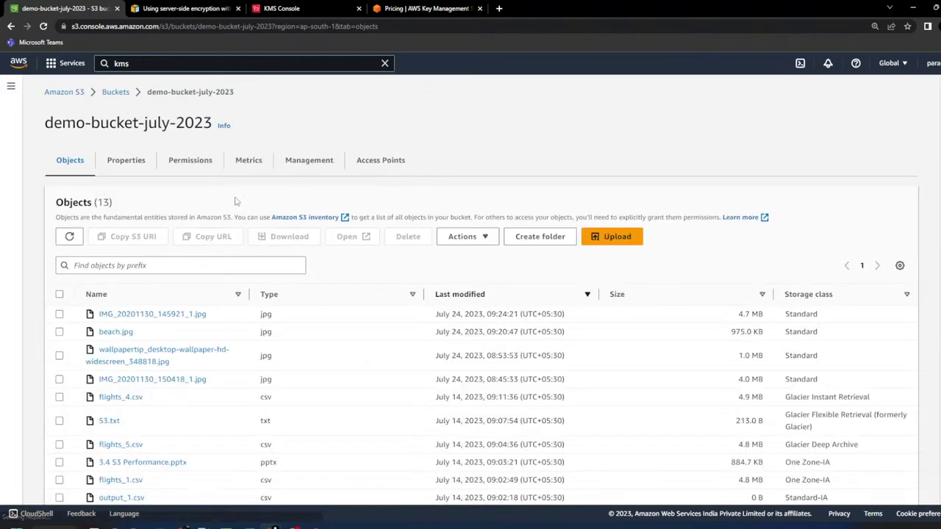
# - Check the encryption condition value in the bucket's permissions and open the bucket policy for editing
pyautogui.scroll(-6, 400, 331)
pyautogui.doubleClick(236, 291)
pyautogui.scroll(3, 834, 231)
pyautogui.click(833, 263)
# - Remove the quotation marks around true in the s3:x-amz-server-side-encryption condition and save the bucket policy
pyautogui.scroll(-2, 336, 322)
pyautogui.click(329, 304)
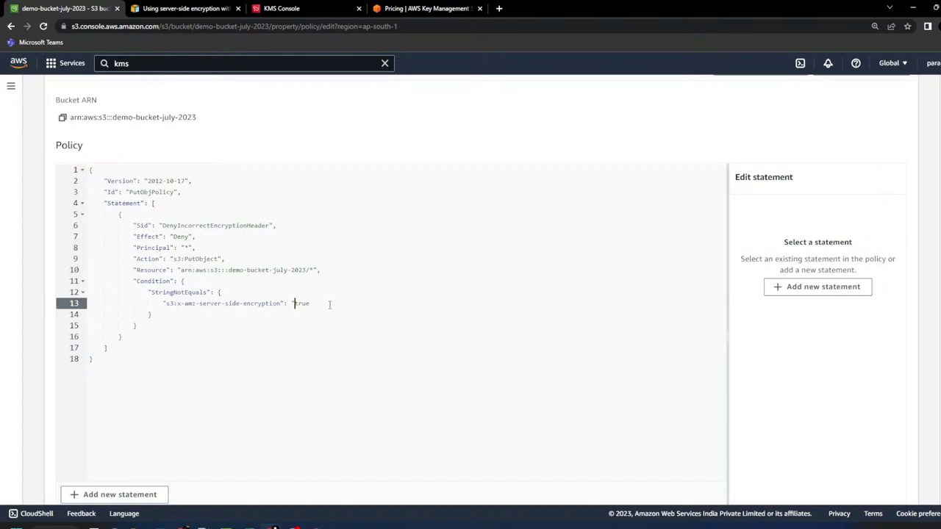
pyautogui.press('BackSpace')
pyautogui.click(150, 314)
pyautogui.scroll(-2, 556, 385)
pyautogui.click(879, 485)
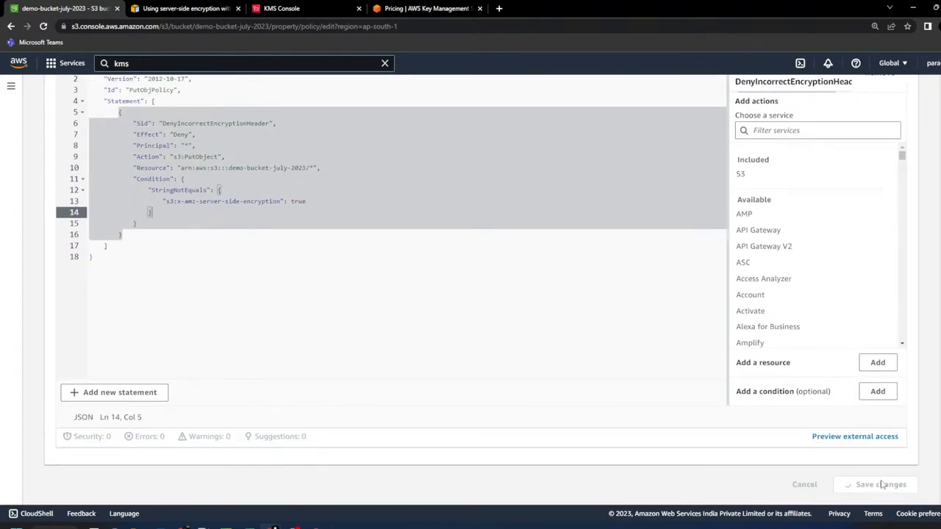
# - Compare the saved condition value with the Null condition's true in the Notepad++ sample, then return to the bucket and reopen the policy for editing
pyautogui.scroll(-4, 331, 358)
pyautogui.scroll(-2, 330, 358)
pyautogui.doubleClick(236, 318)
pyautogui.hotkey('alt', 'Tab')
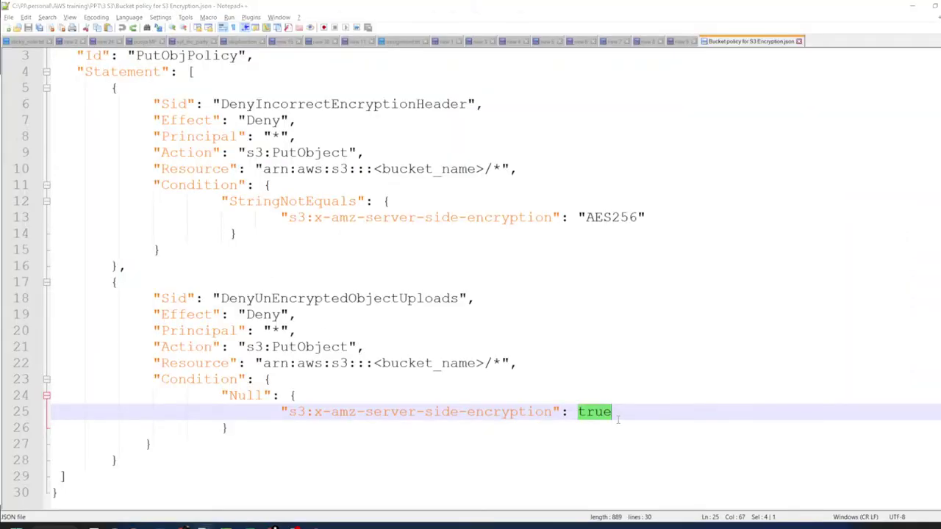
pyautogui.hotkey('alt', 'Tab')
pyautogui.scroll(2, 853, 243)
pyautogui.click(834, 190)
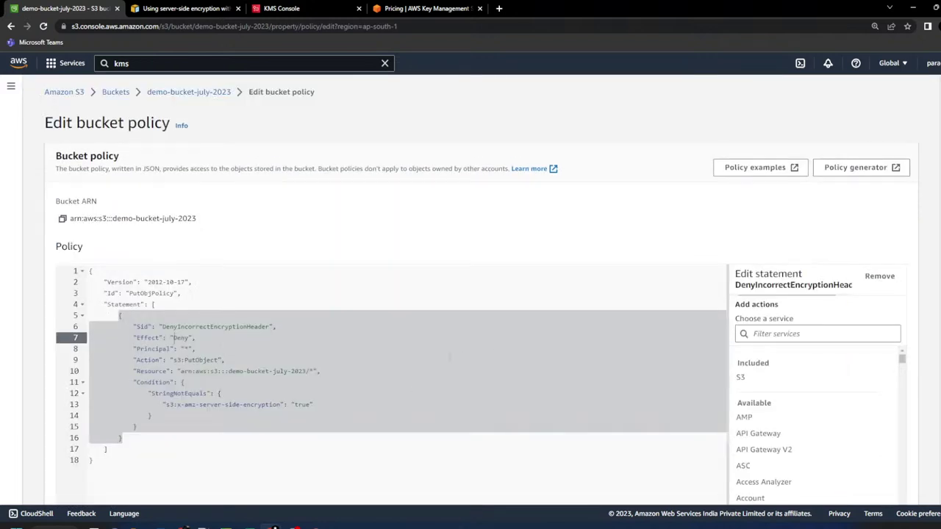
# - Replace the quoted value of the s3:x-amz-server-side-encryption condition with unquoted, lowercase true
pyautogui.click(442, 395)
pyautogui.scroll(-1, 440, 400)
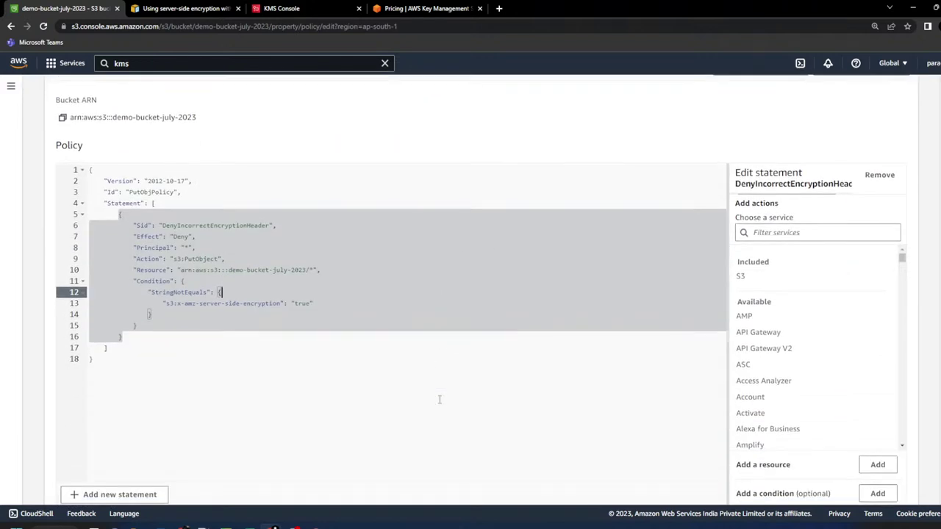
pyautogui.scroll(-1, 439, 399)
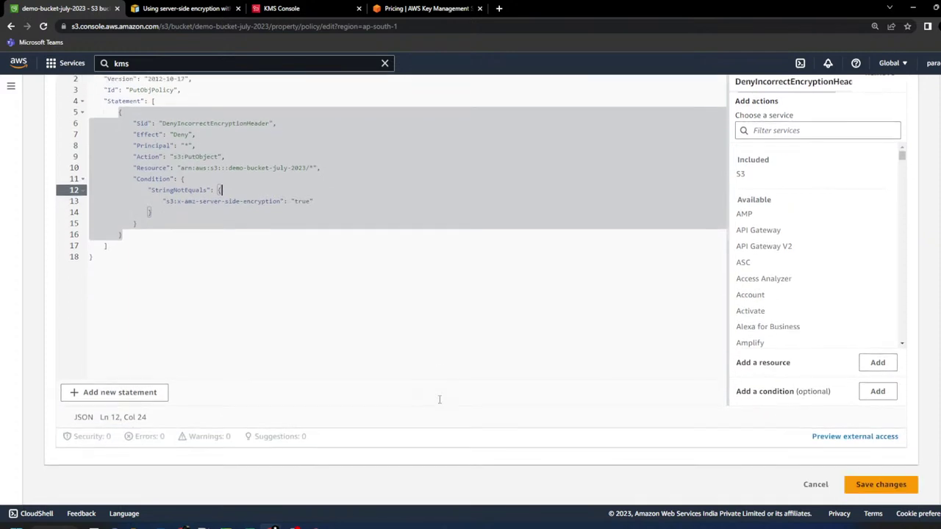
pyautogui.click(377, 350)
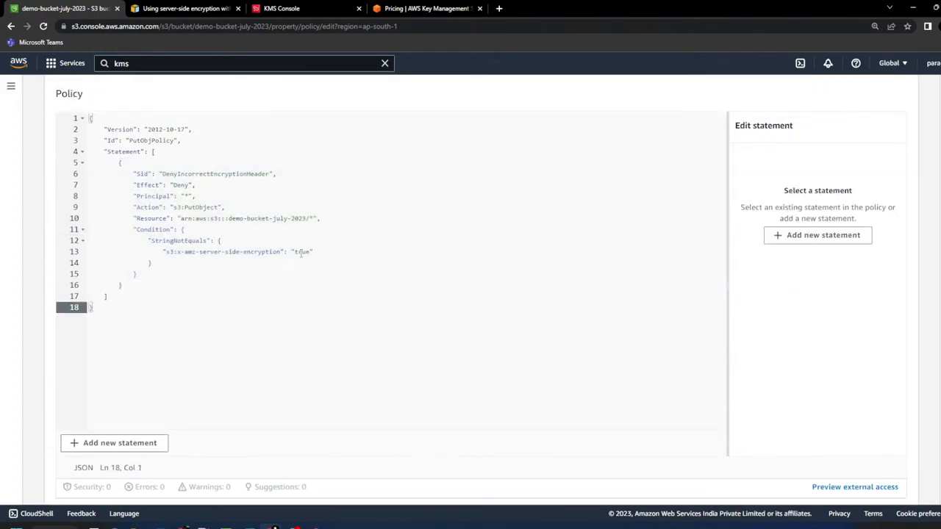
pyautogui.moveTo(292, 251); pyautogui.dragTo(323, 251)
pyautogui.write('Tr')
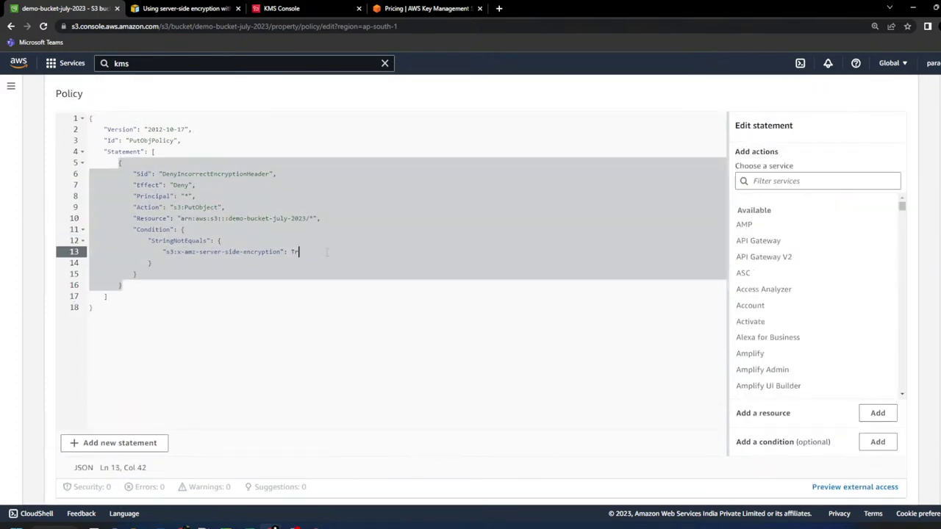
pyautogui.write('ue')
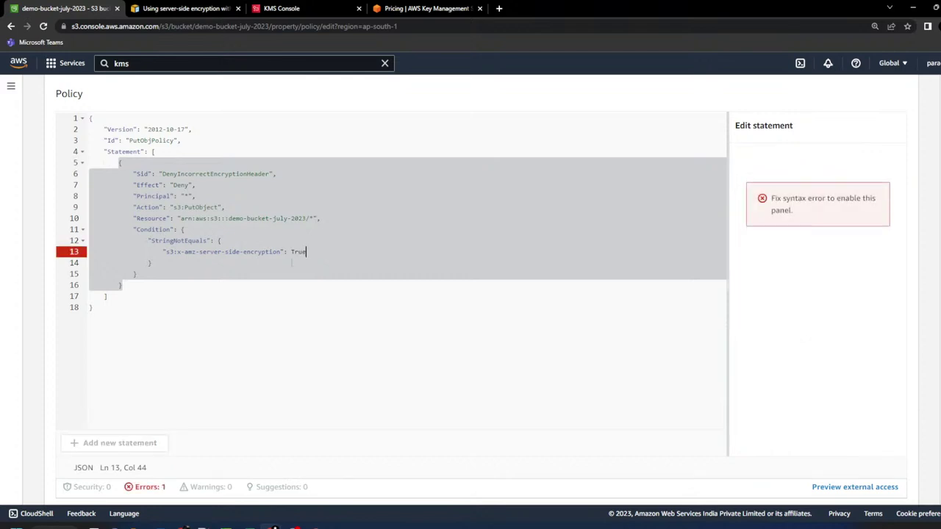
pyautogui.click(284, 333)
pyautogui.doubleClick(298, 251)
pyautogui.write('true')
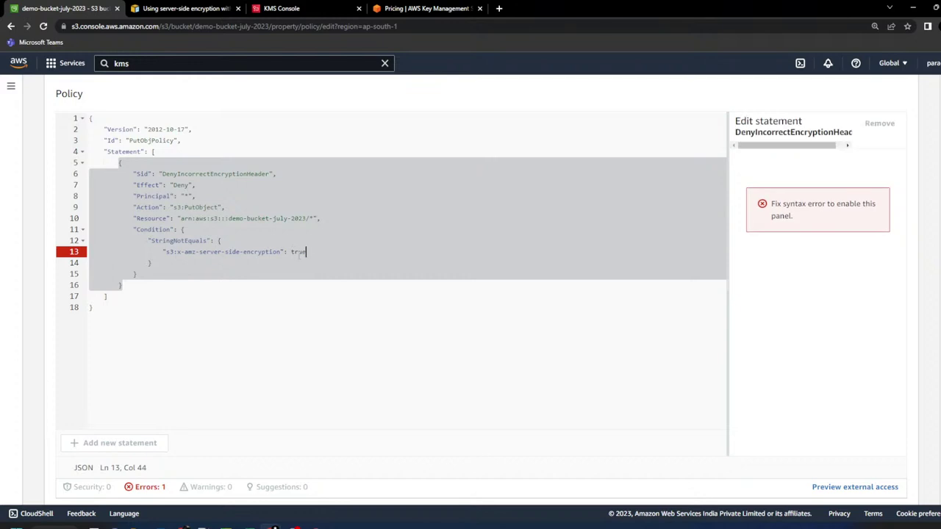
# - Save the bucket policy with the unquoted true and check the encryption condition value in the saved policy
pyautogui.click(214, 330)
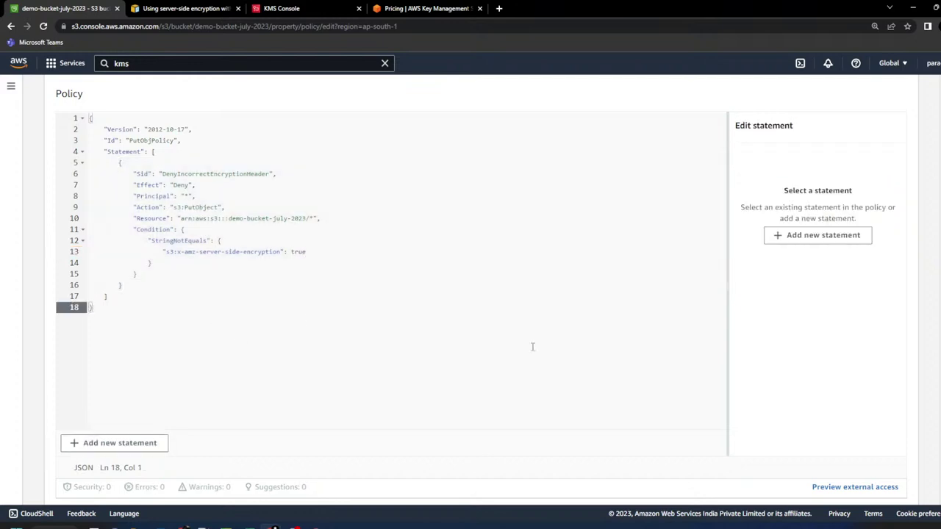
pyautogui.scroll(-1, 609, 357)
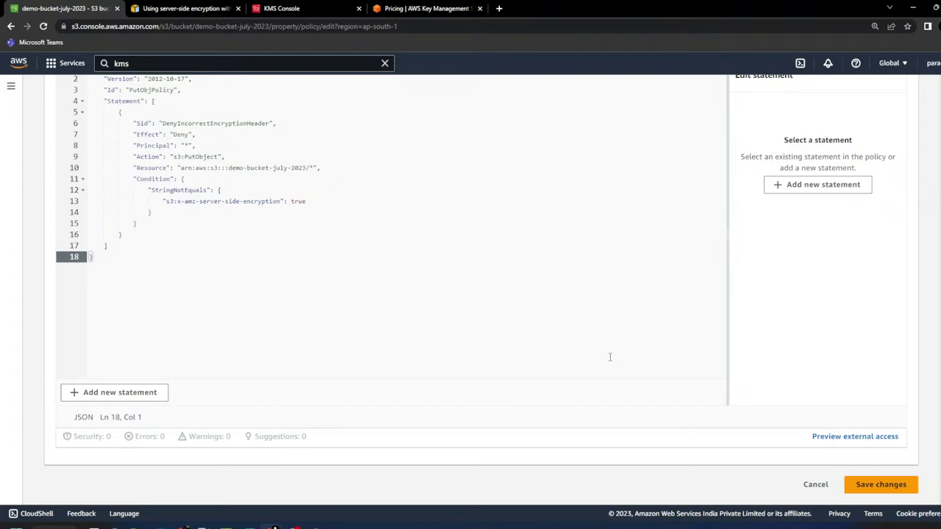
pyautogui.click(890, 485)
pyautogui.scroll(-5, 542, 418)
pyautogui.scroll(3, 535, 413)
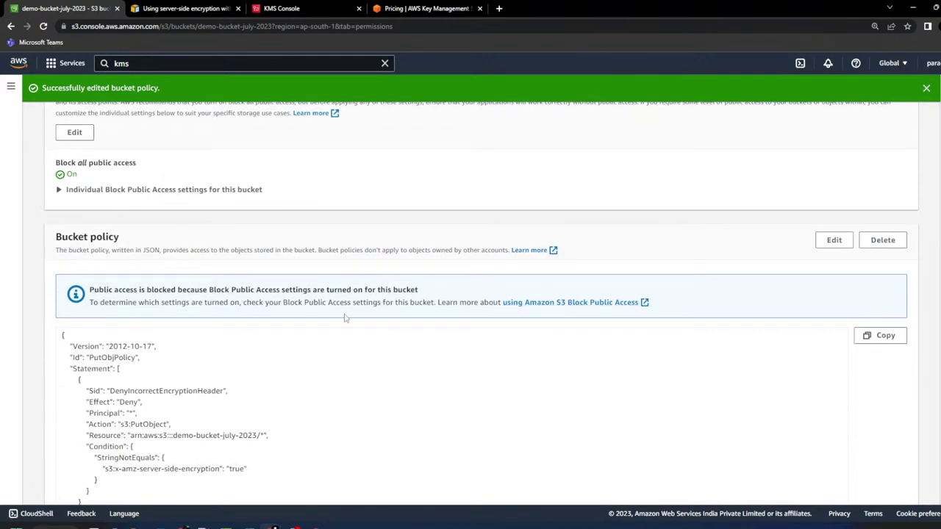
pyautogui.scroll(-4, 654, 319)
pyautogui.scroll(3, 654, 319)
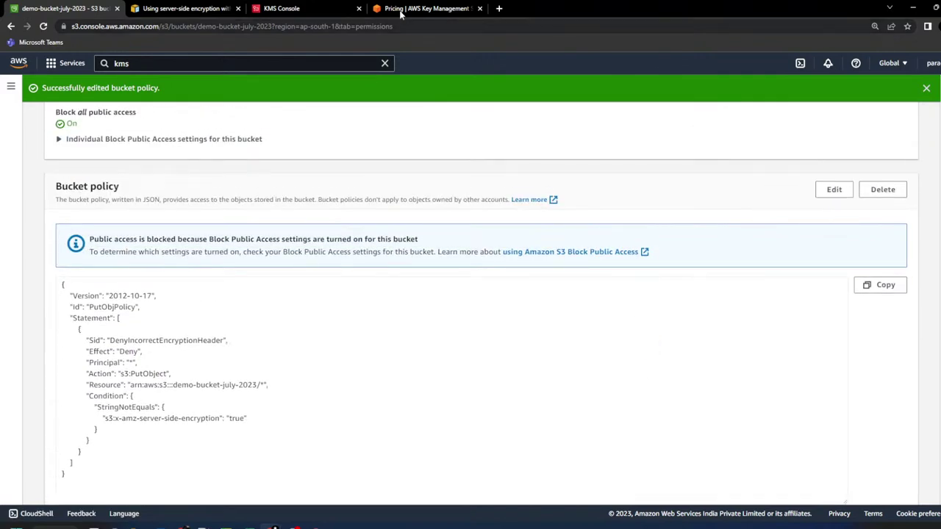
# - Search the web for "policy generator" in a new browser tab and open the AWS Policy Generator
pyautogui.click(499, 8)
pyautogui.write('policy gene')
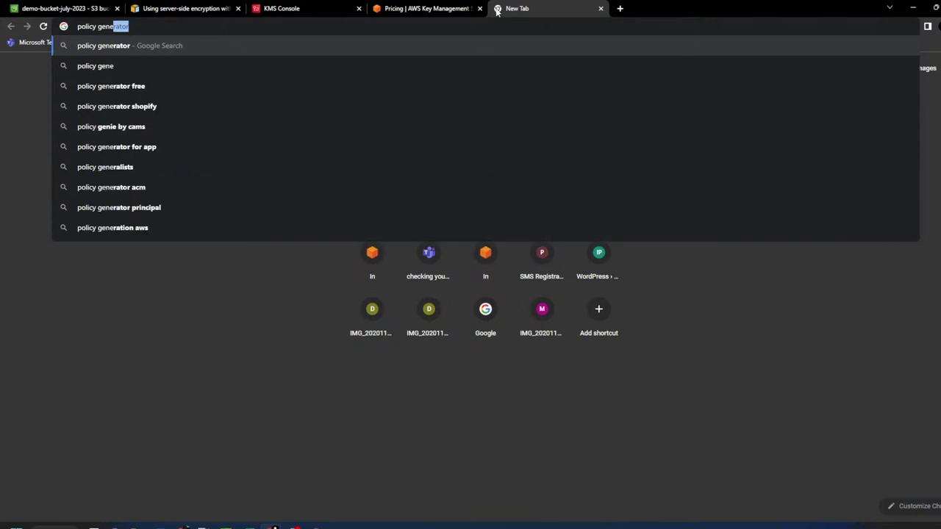
pyautogui.press('Return')
pyautogui.click(208, 182)
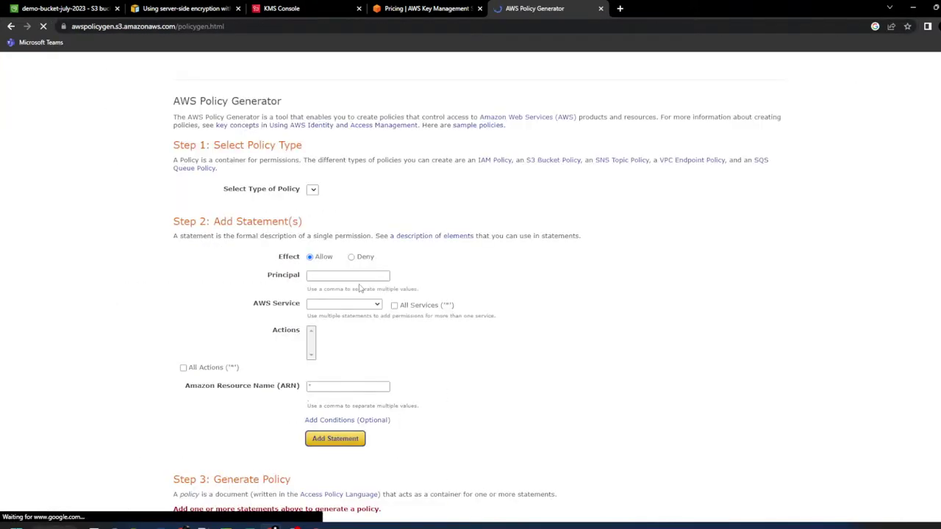
# - Set the generator's policy type to S3 Bucket Policy
pyautogui.click(350, 287)
pyautogui.click(355, 300)
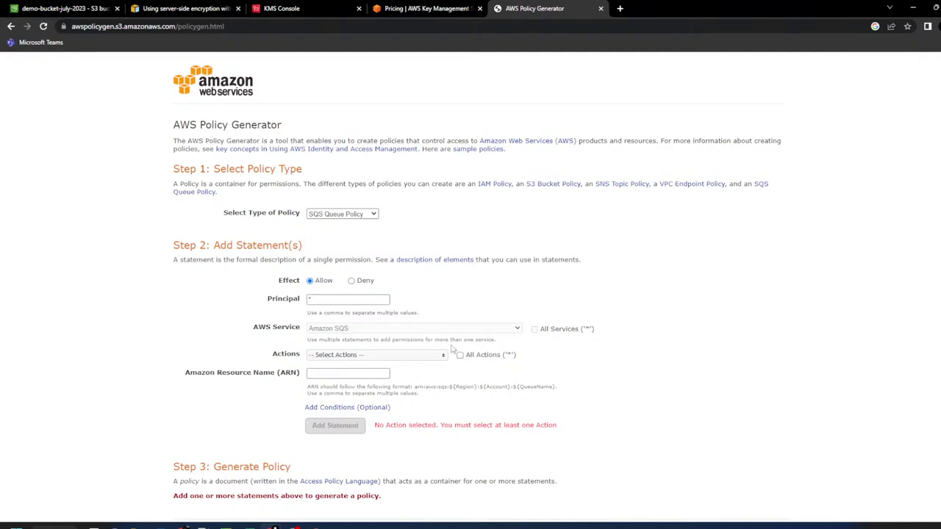
pyautogui.tripleClick(429, 335)
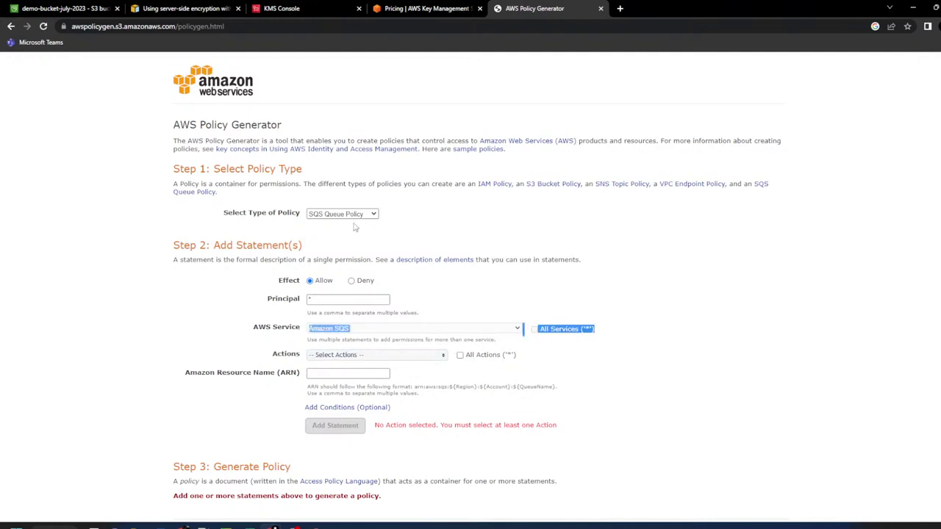
pyautogui.click(356, 214)
pyautogui.click(346, 229)
# - Set the statement's effect to Deny and its principal to *
pyautogui.click(355, 298)
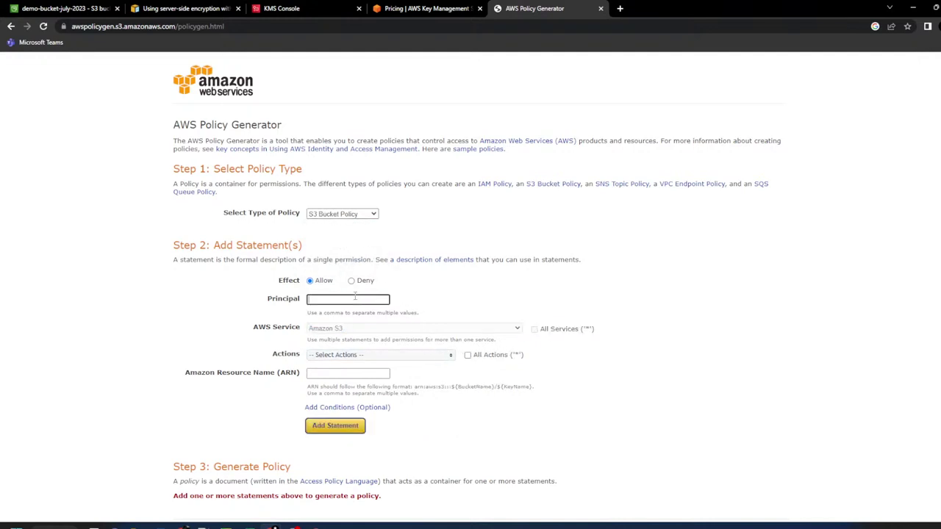
pyautogui.click(358, 280)
pyautogui.click(350, 299)
pyautogui.write('*')
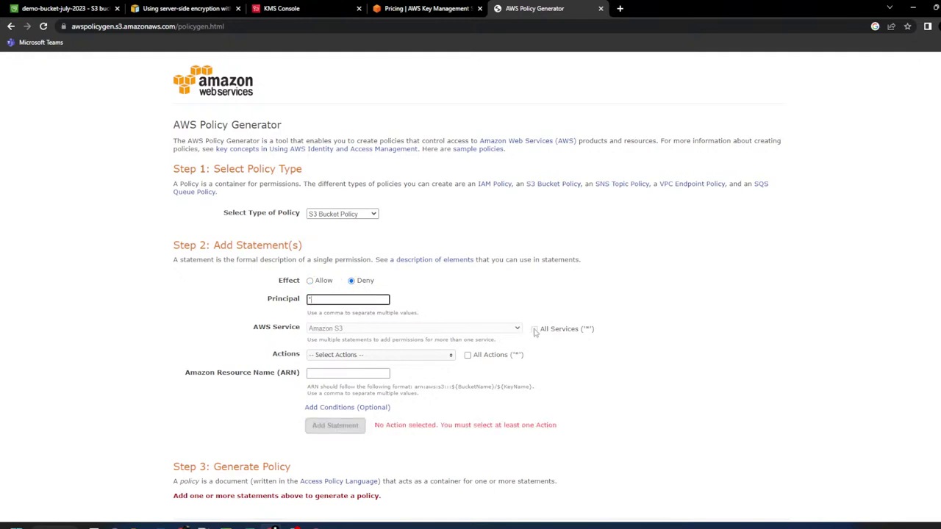
pyautogui.click(471, 329)
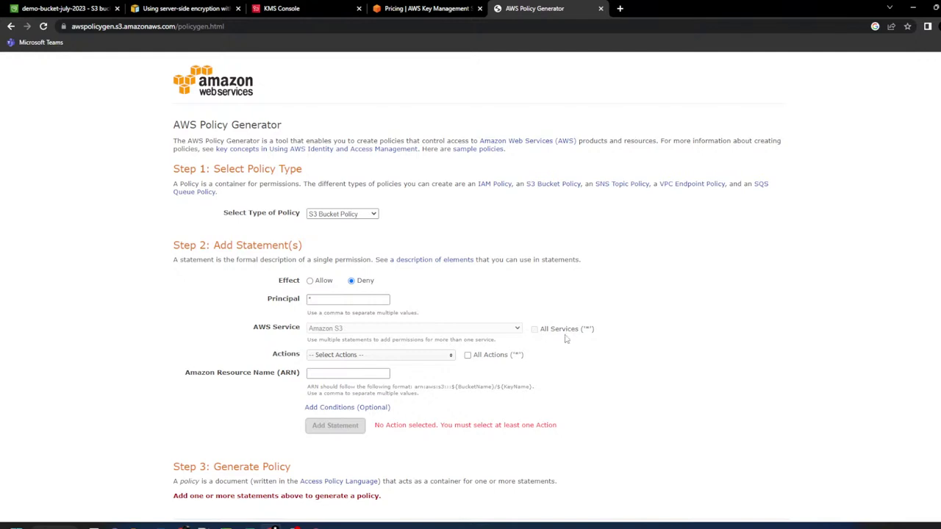
# - Select PutObject as the statement's only action for Amazon S3
pyautogui.click(348, 356)
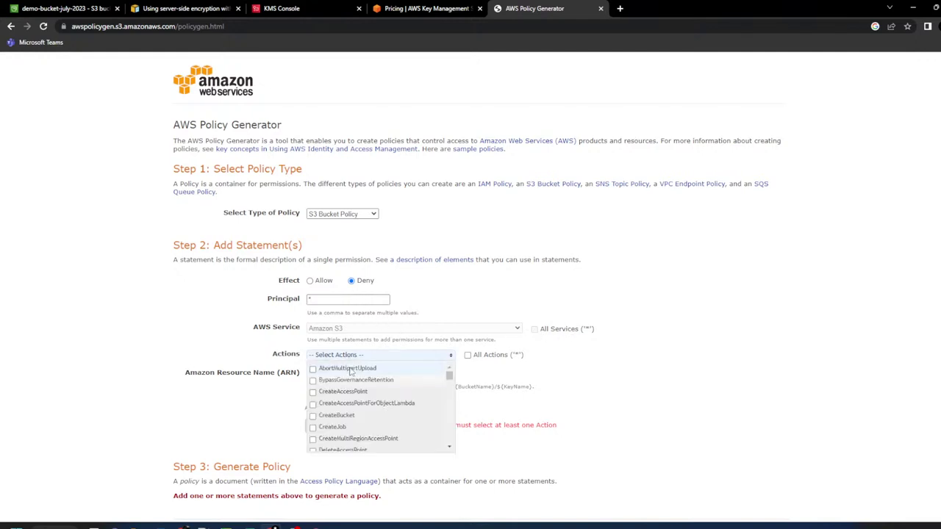
pyautogui.scroll(-5, 352, 384)
pyautogui.scroll(-12, 352, 387)
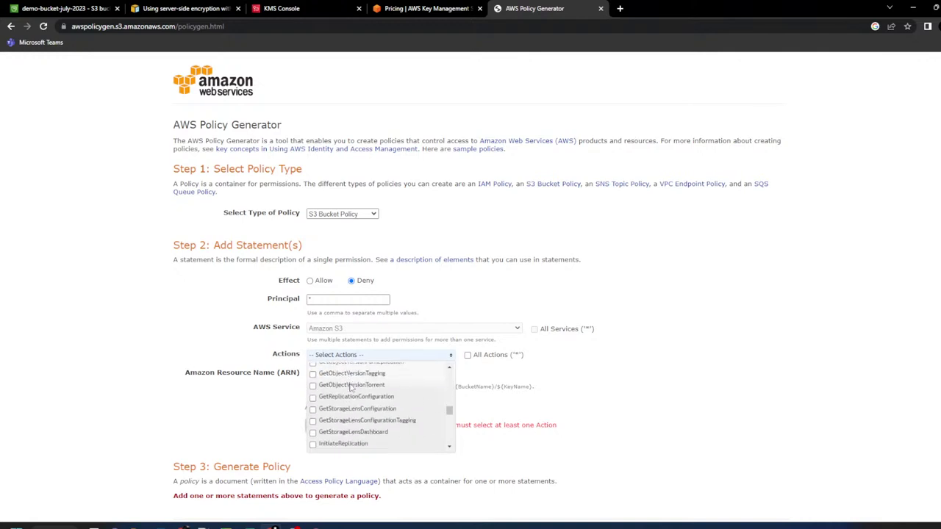
pyautogui.scroll(-8, 351, 392)
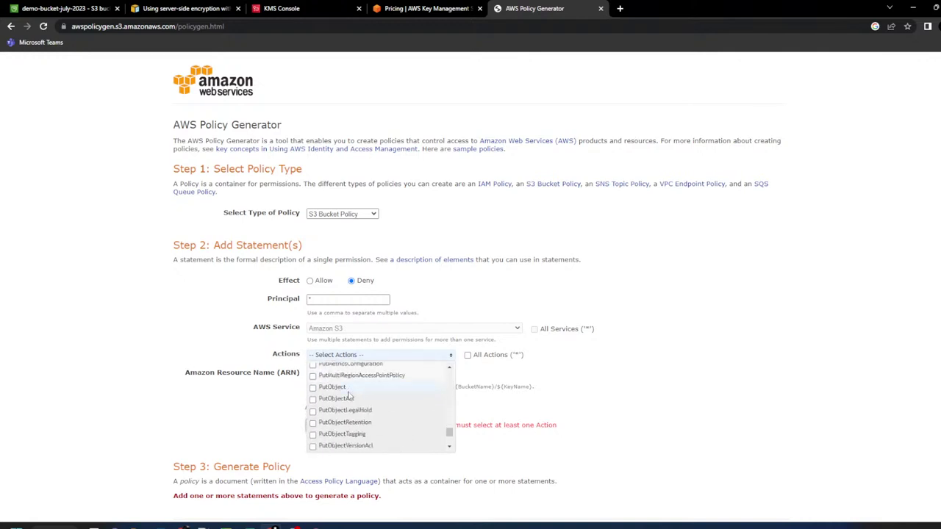
pyautogui.click(346, 388)
pyautogui.click(585, 393)
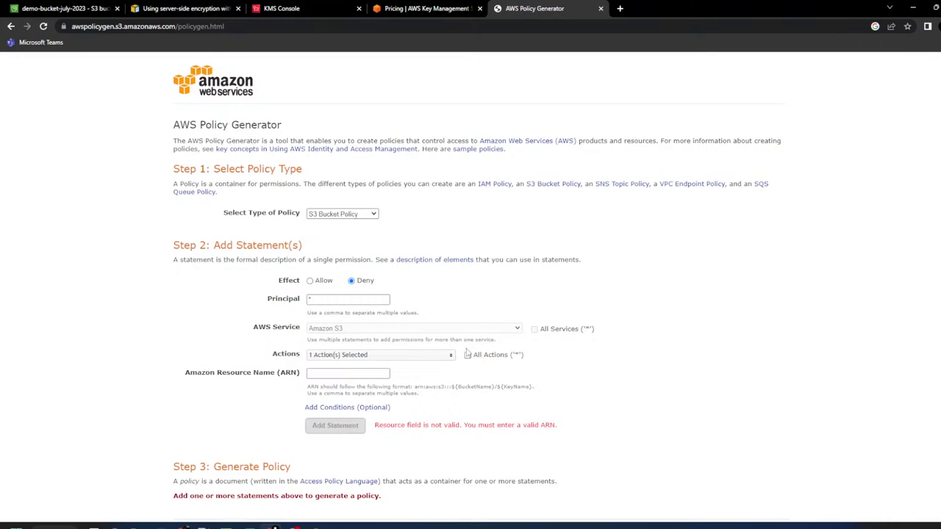
# - Copy the bucket ARN from the saved bucket policy and enter arn:aws:s3:::demo-bucket-july-2023 as the statement's resource in the generator
pyautogui.click(381, 375)
pyautogui.click(175, 8)
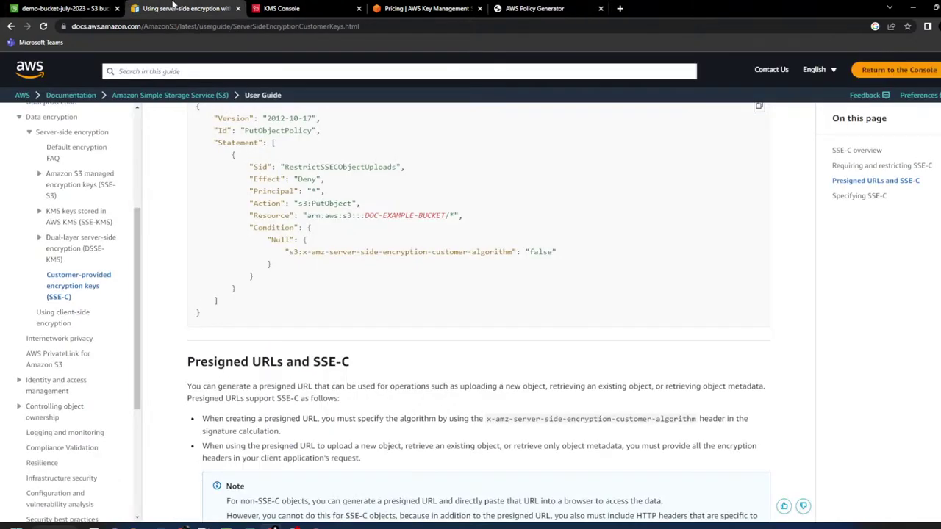
pyautogui.click(105, 7)
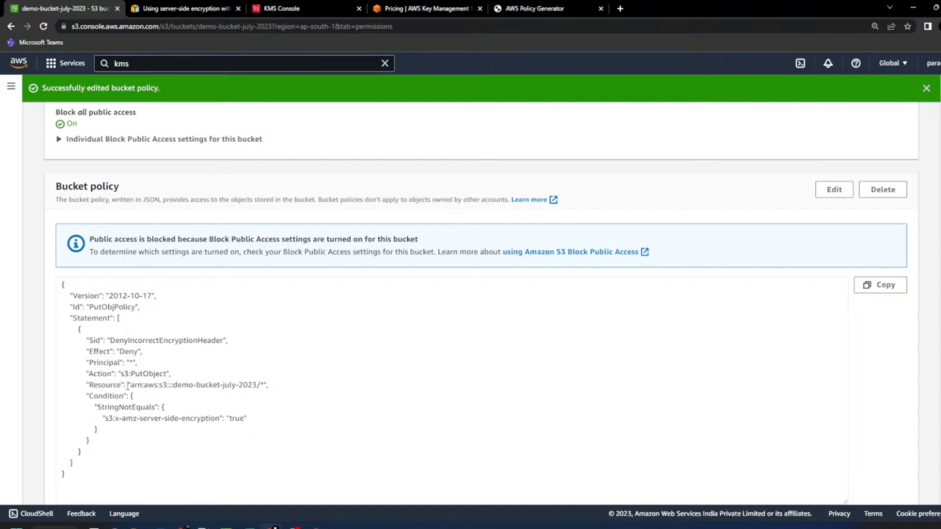
pyautogui.moveTo(130, 384); pyautogui.dragTo(255, 390)
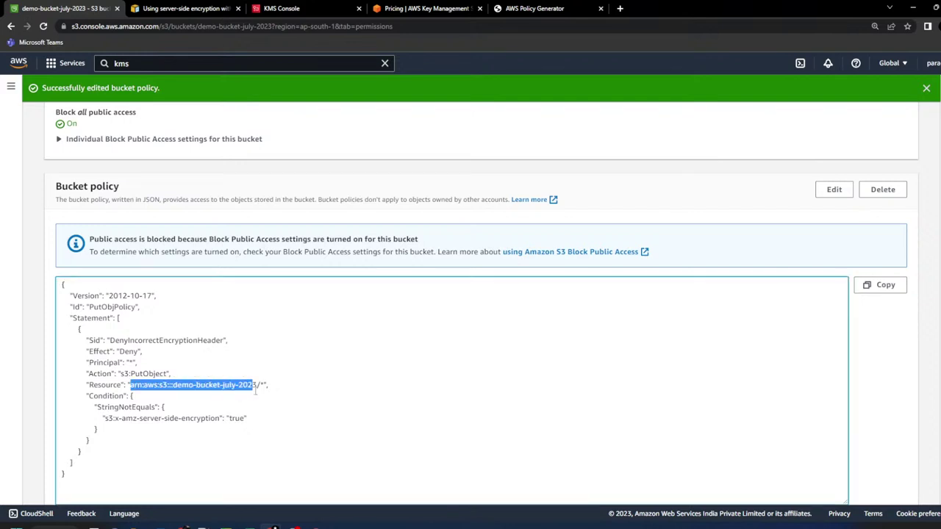
pyautogui.click(535, 8)
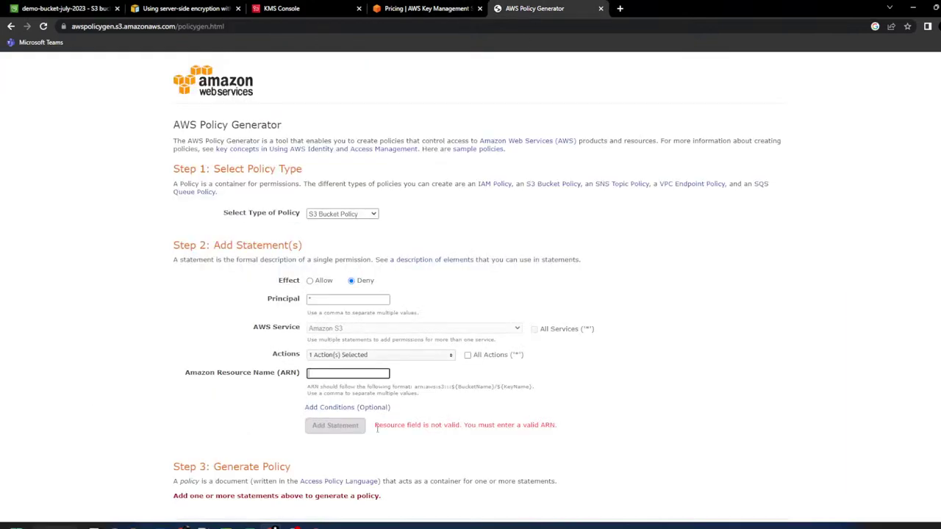
pyautogui.write('arn:aws:s3:::demo-bucket-july-2023')
# - Show the statement's optional conditions and look through the available condition operators
pyautogui.click(338, 409)
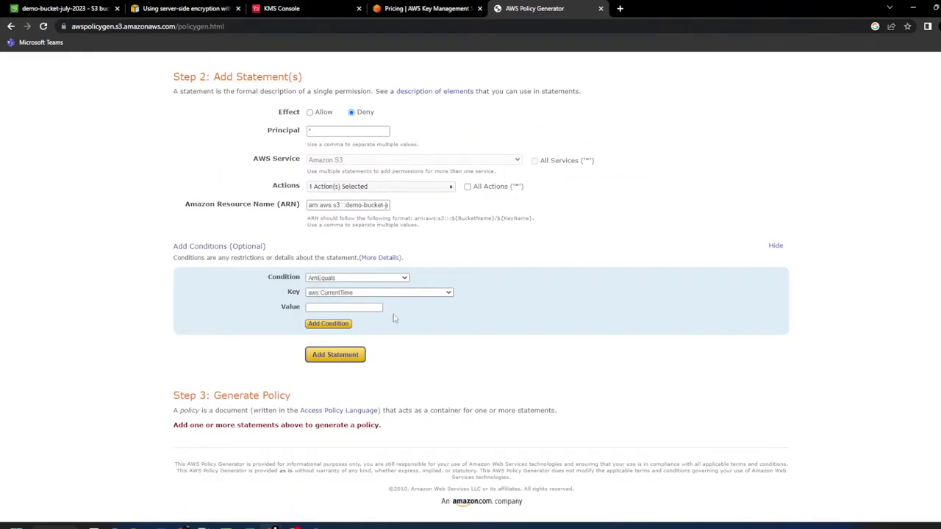
pyautogui.click(345, 279)
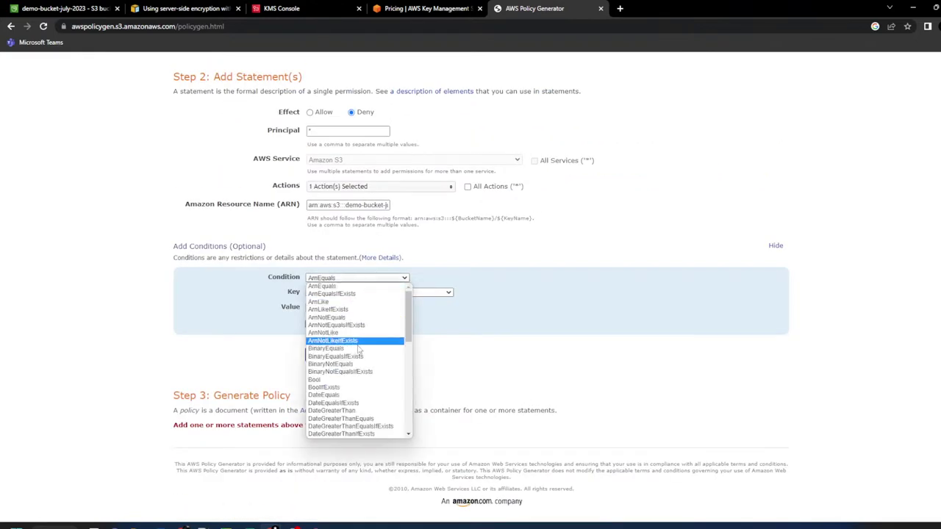
pyautogui.scroll(-2, 359, 353)
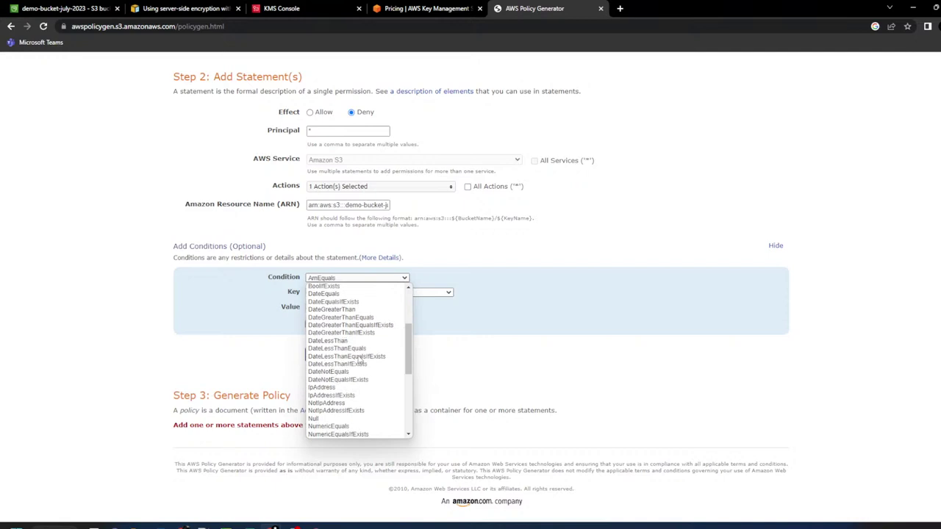
pyautogui.scroll(2, 360, 358)
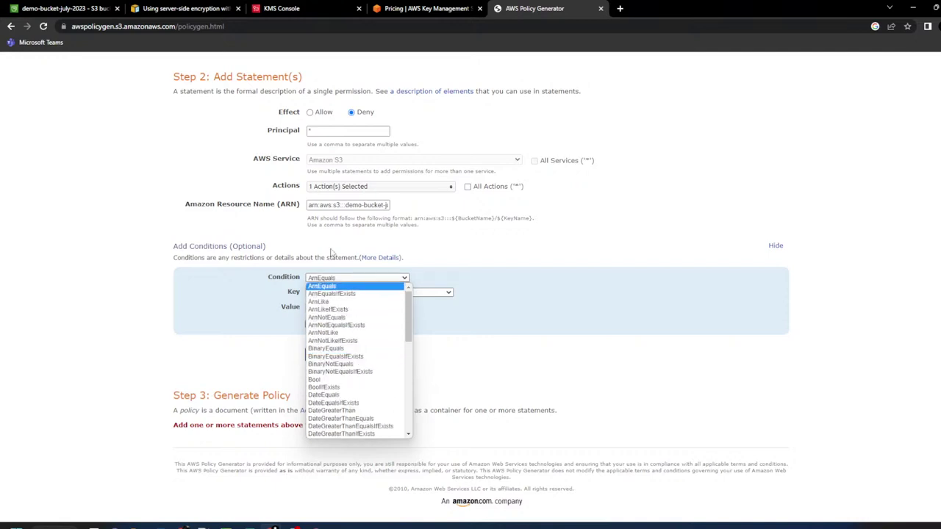
# - Switch to the Notepad++ sample, compare its StringNotEquals and Null operators, and copy the word Null
pyautogui.hotkey('alt', 'Tab')
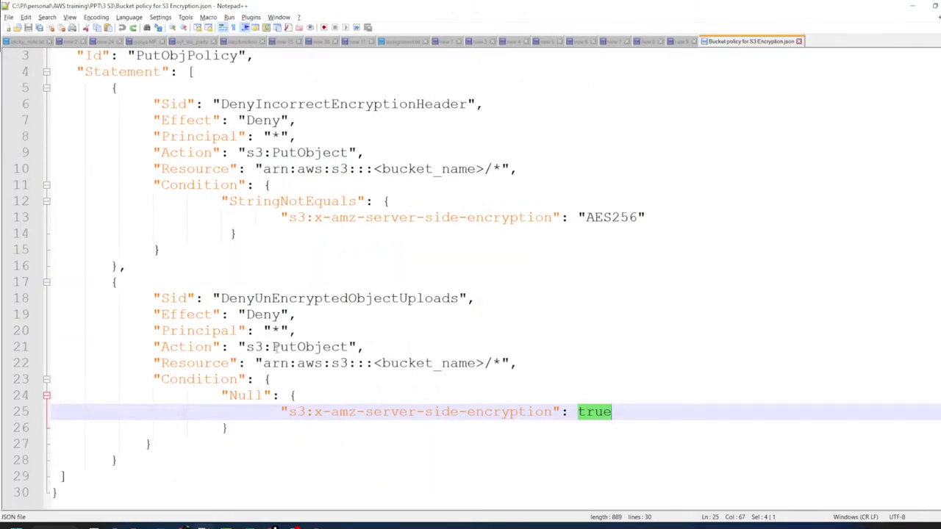
pyautogui.doubleClick(250, 397)
pyautogui.doubleClick(278, 198)
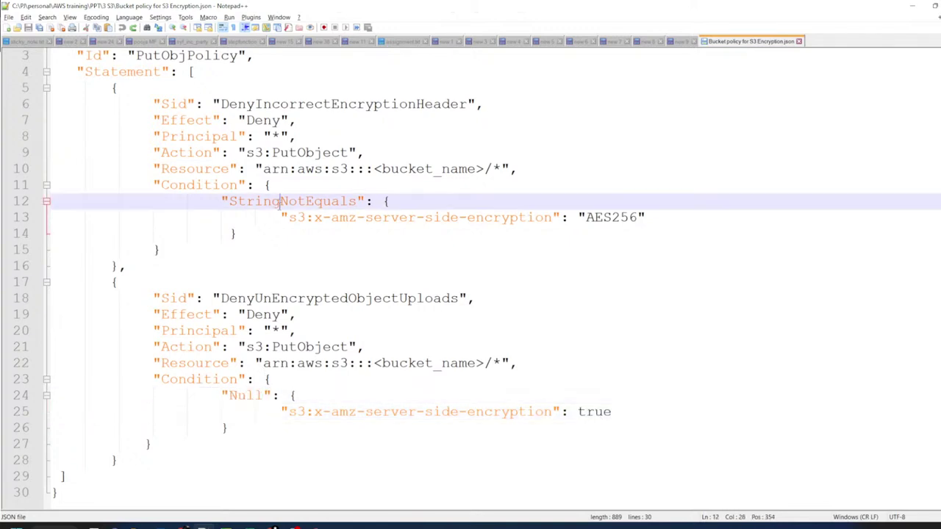
pyautogui.doubleClick(250, 395)
pyautogui.hotkey('ctrl', 'c')
pyautogui.hotkey('alt', 'Tab')
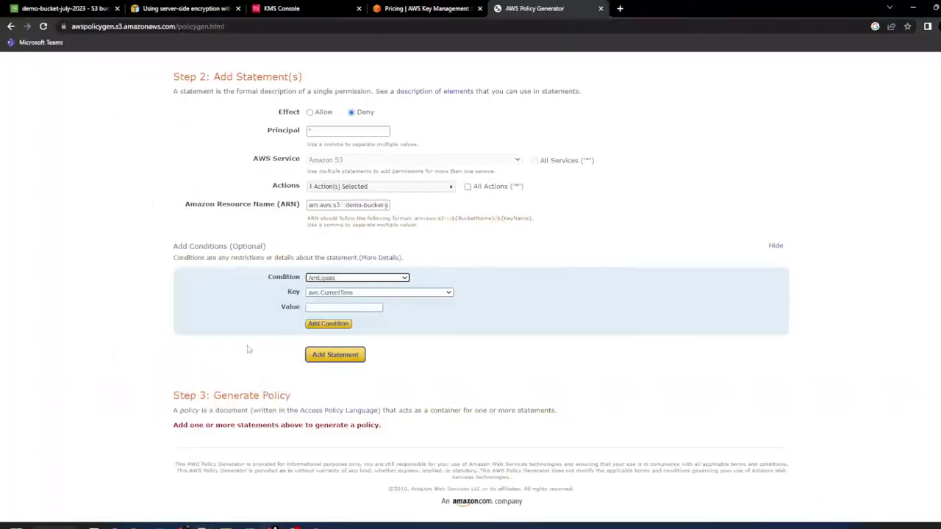
# - Reopen the policy of demo-bucket-july-2023 for editing and replace the StringNotEquals condition operator with Null
pyautogui.hotkey('ctrl', '1')
pyautogui.click(834, 189)
pyautogui.doubleClick(178, 393)
pyautogui.hotkey('ctrl', 'v')
pyautogui.click(245, 404)
pyautogui.press('Up')
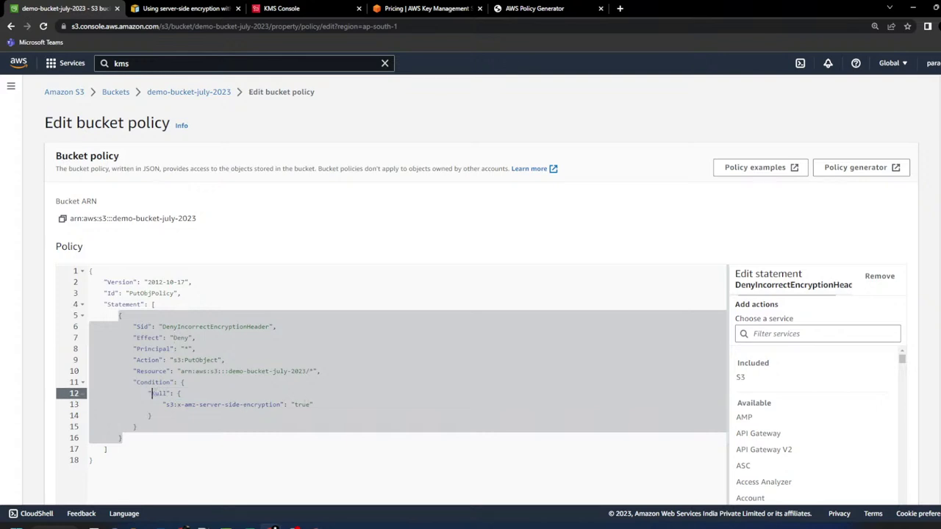
pyautogui.press('Down')
pyautogui.press('Down')
# - Save the edited bucket policy and check its Null condition on the bucket's permissions page
pyautogui.scroll(-3, 865, 419)
pyautogui.click(875, 485)
pyautogui.scroll(-3, 188, 286)
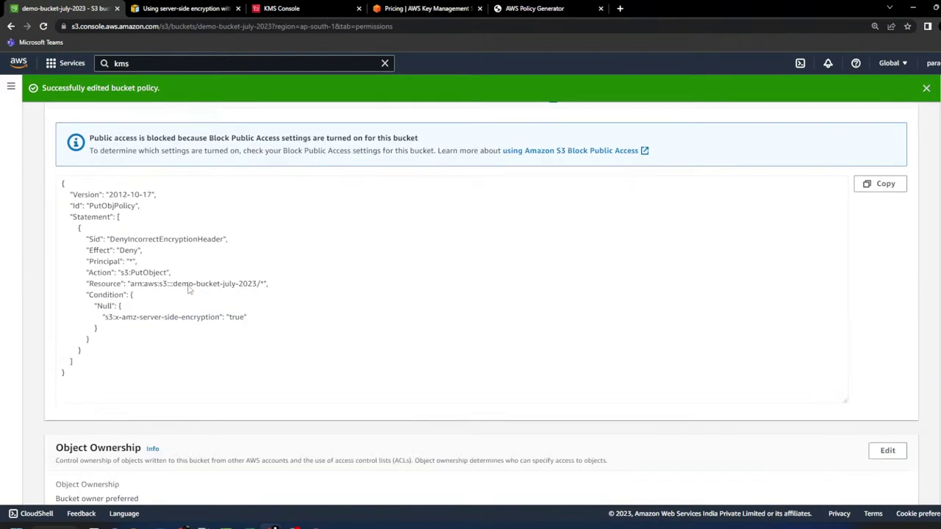
pyautogui.doubleClick(105, 304)
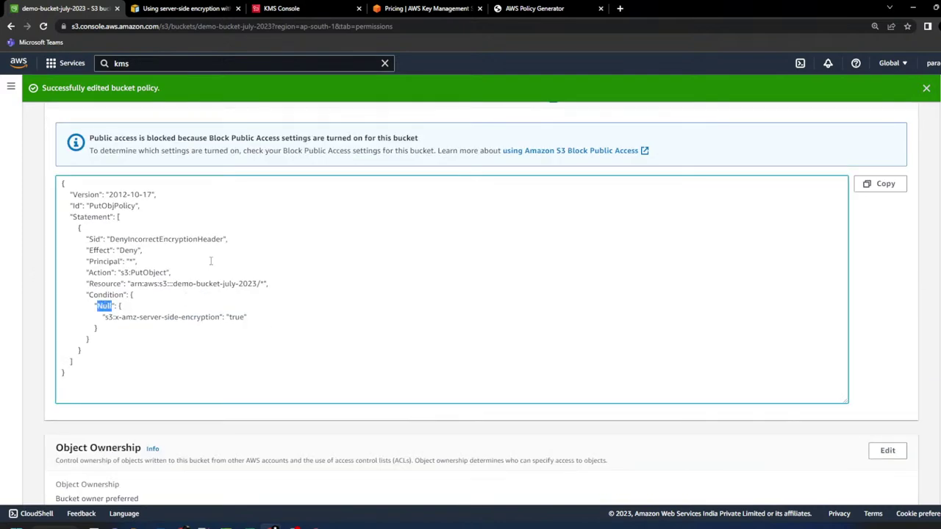
pyautogui.scroll(6, 210, 261)
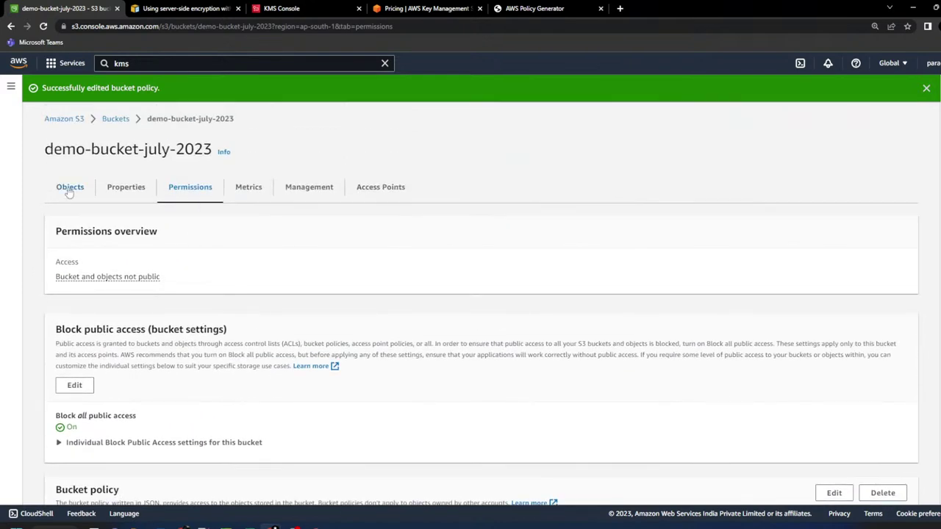
# - Try to upload IMG_20201130_145837.jpg to the bucket without specifying encryption settings, and close the upload status
pyautogui.click(69, 186)
pyautogui.click(624, 238)
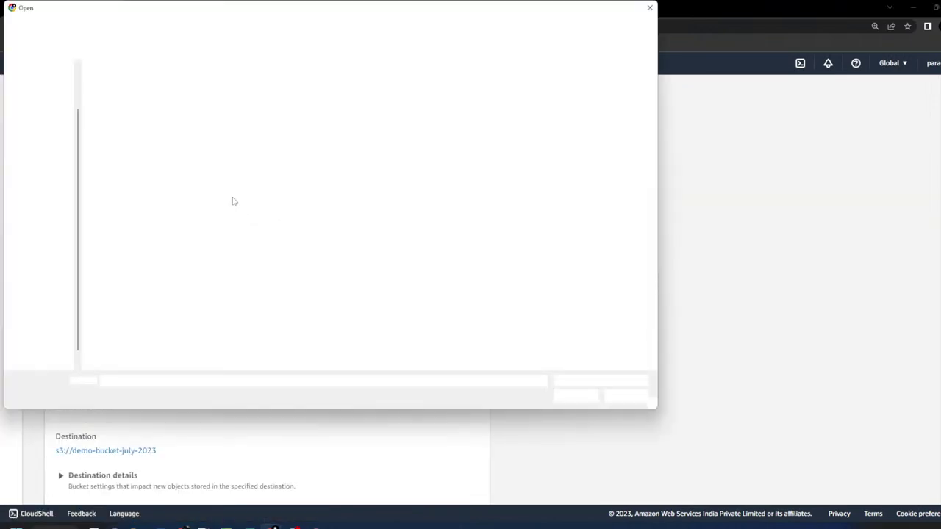
pyautogui.click(149, 132)
pyautogui.click(575, 396)
pyautogui.scroll(-2, 542, 451)
pyautogui.click(464, 485)
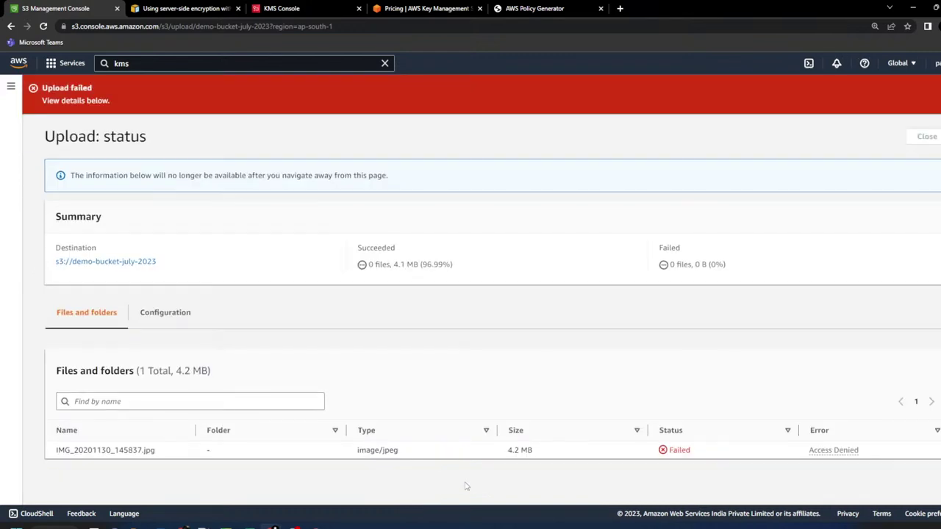
pyautogui.click(925, 136)
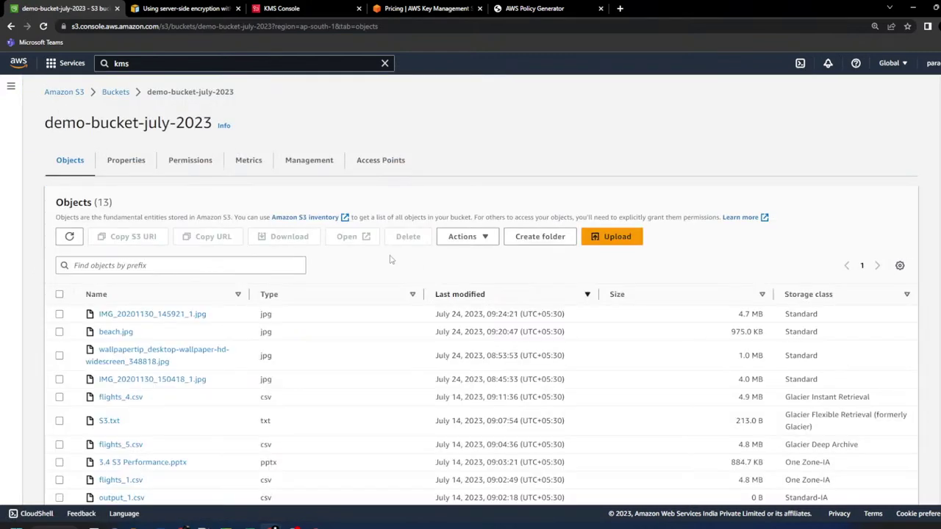
# - Start an upload of IMG_20201130_145837.jpg to demo-bucket-july-2023 and choose to specify an encryption key in its properties
pyautogui.click(602, 245)
pyautogui.click(381, 236)
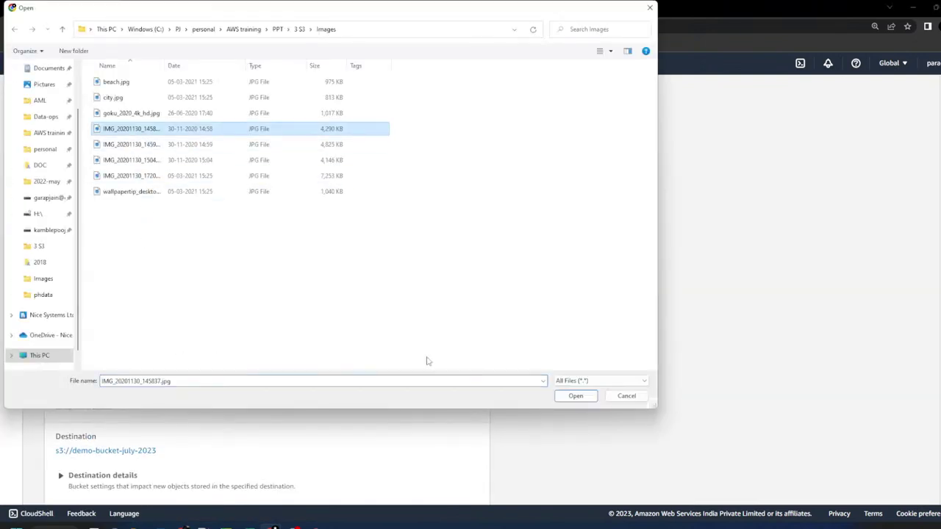
pyautogui.click(576, 395)
pyautogui.scroll(-1, 222, 445)
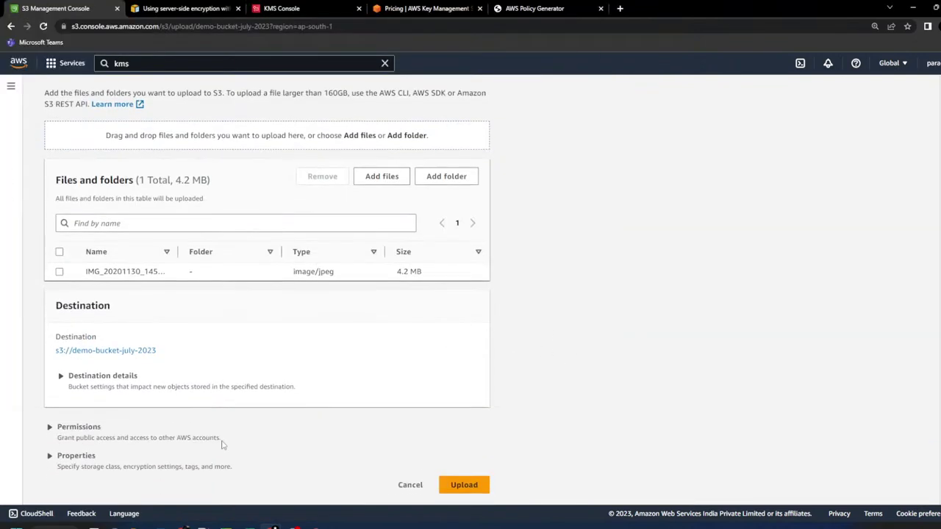
pyautogui.click(86, 464)
pyautogui.scroll(-10, 103, 382)
pyautogui.click(108, 318)
pyautogui.scroll(-1, 100, 334)
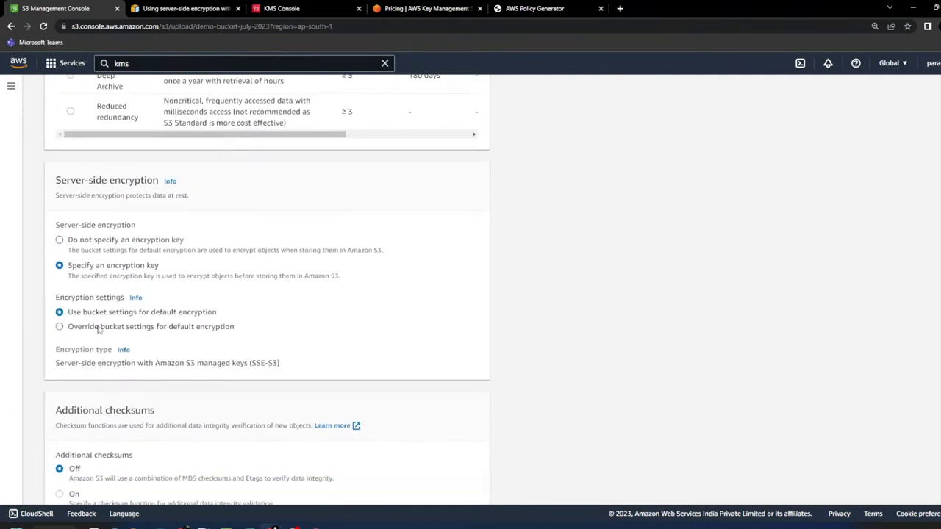
# - Override the bucket's default encryption with SSE-S3 managed keys, upload the file, and close the upload status
pyautogui.click(99, 328)
pyautogui.moveTo(261, 373); pyautogui.dragTo(298, 366)
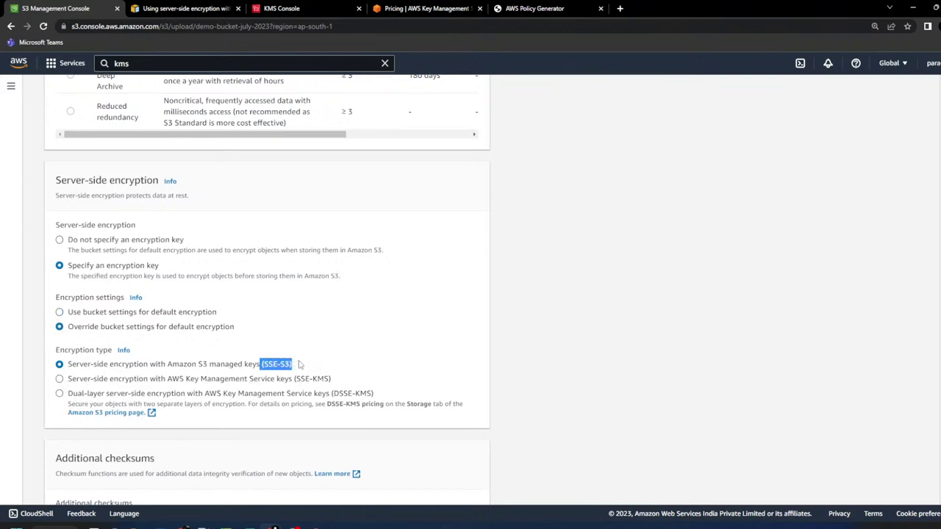
pyautogui.scroll(-5, 559, 353)
pyautogui.click(465, 485)
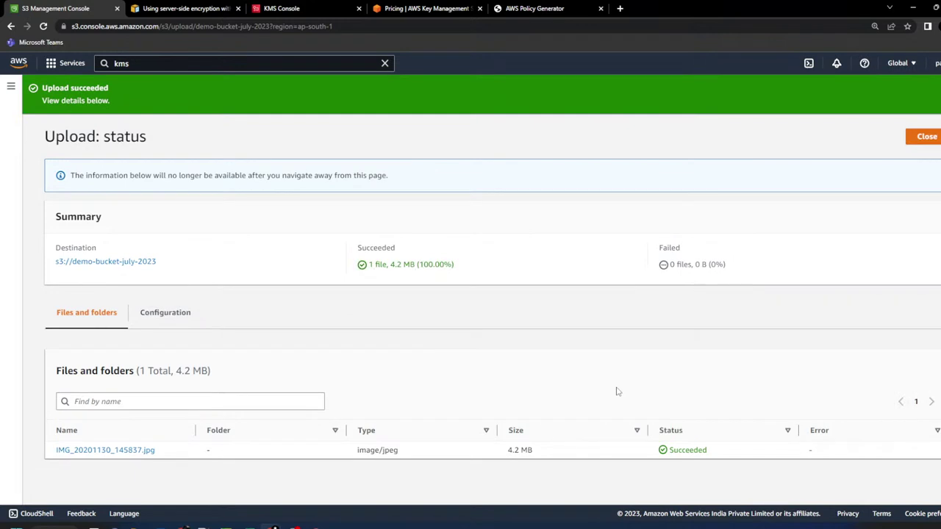
pyautogui.click(914, 136)
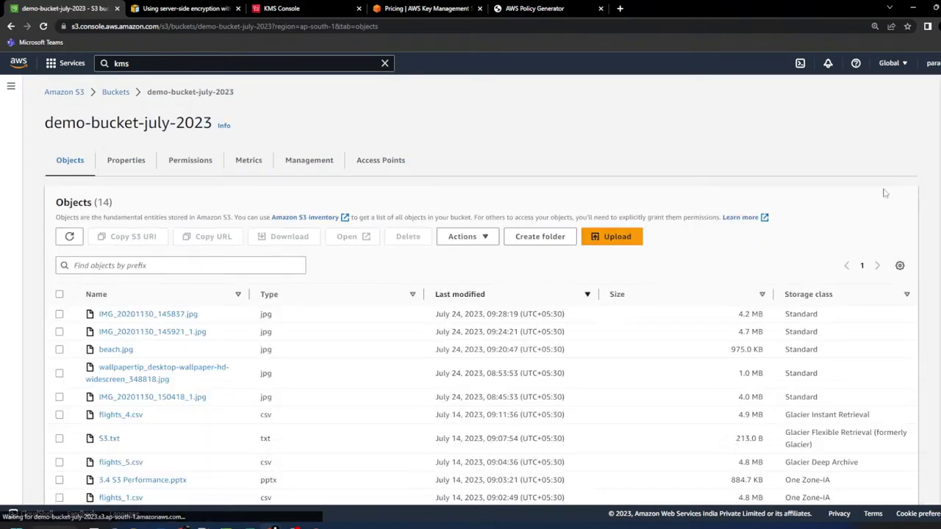
# - Start an upload of IMG_20201130_172048.jpg to the bucket and choose to specify an encryption key
pyautogui.click(614, 238)
pyautogui.click(403, 245)
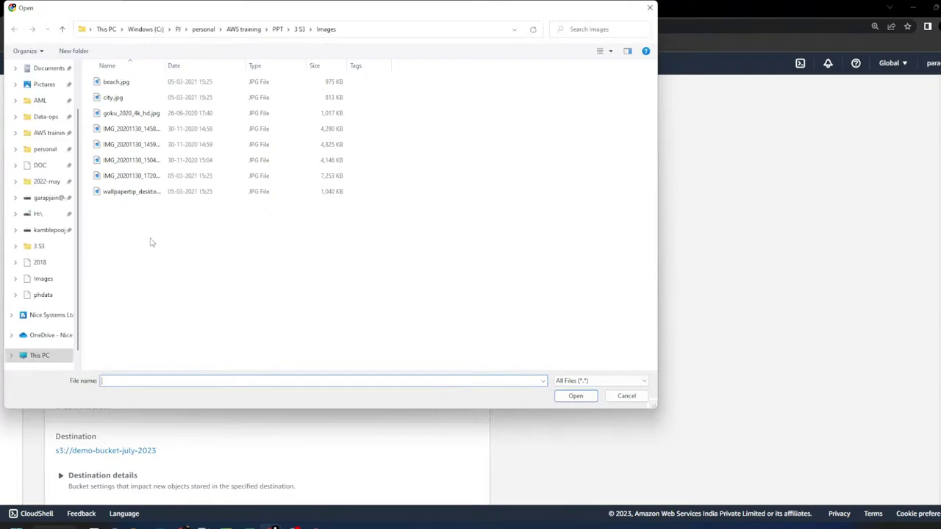
pyautogui.click(129, 176)
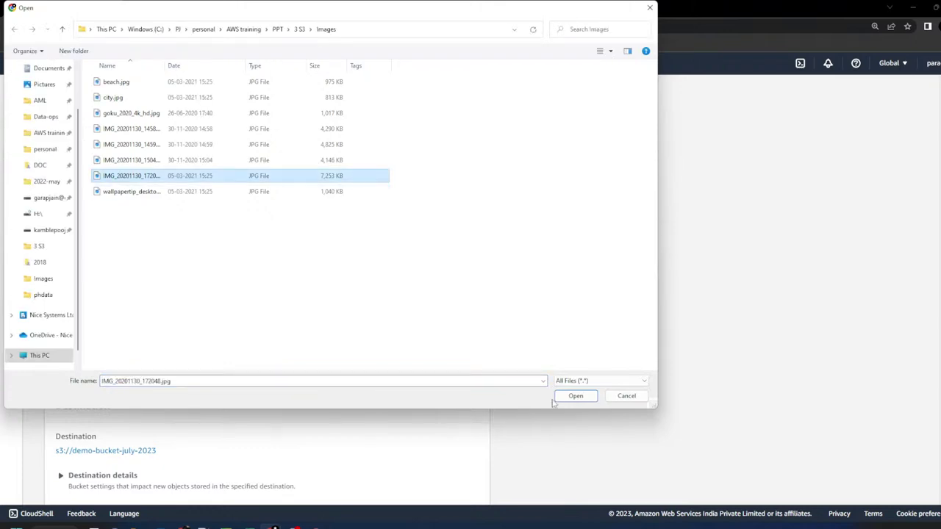
pyautogui.click(574, 396)
pyautogui.scroll(-10, 235, 378)
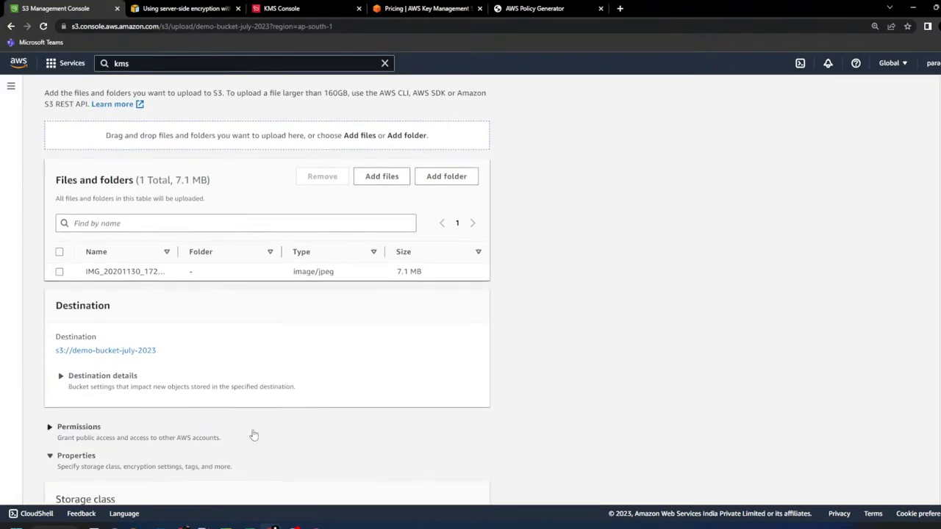
pyautogui.click(90, 369)
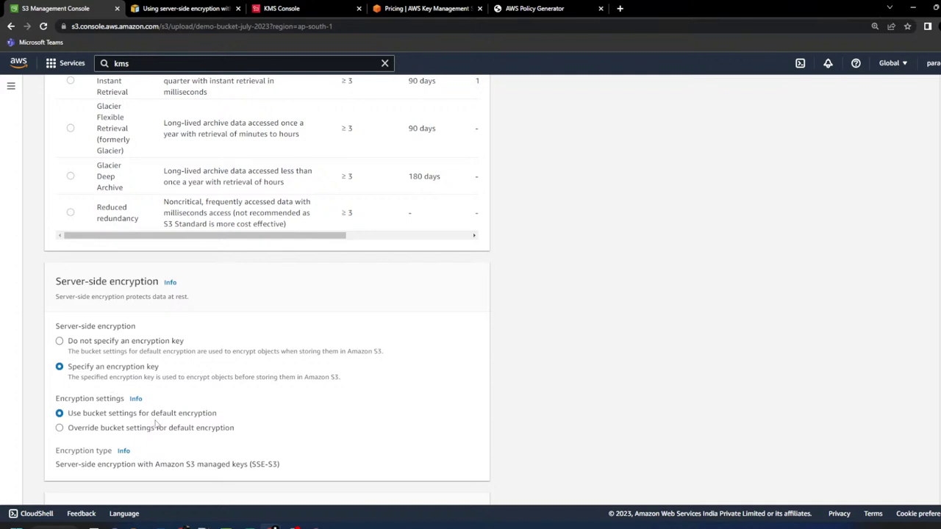
# - Override the bucket's default encryption with SSE-KMS and select a key from the available AWS KMS keys
pyautogui.scroll(-2, 147, 371)
pyautogui.click(195, 330)
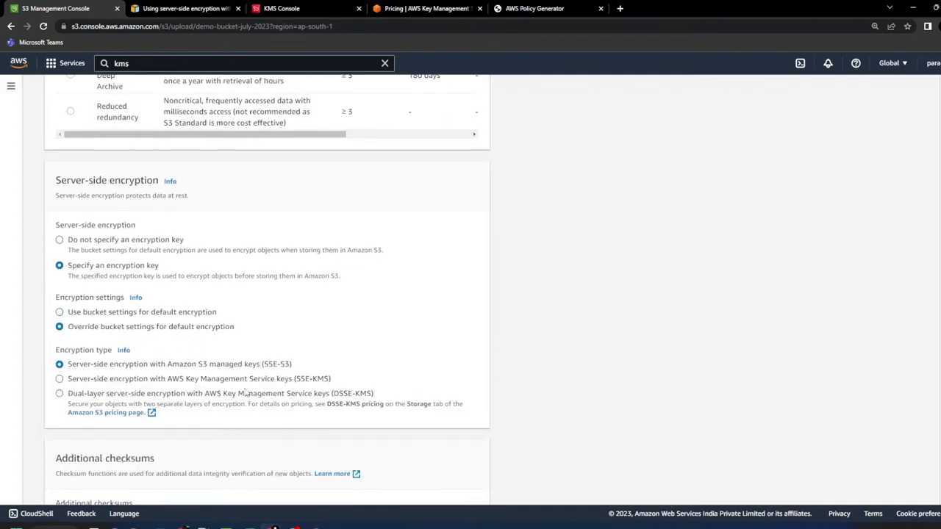
pyautogui.click(304, 382)
pyautogui.click(133, 466)
pyautogui.scroll(-2, 136, 441)
pyautogui.click(138, 348)
pyautogui.click(171, 402)
pyautogui.click(158, 445)
pyautogui.scroll(-8, 522, 391)
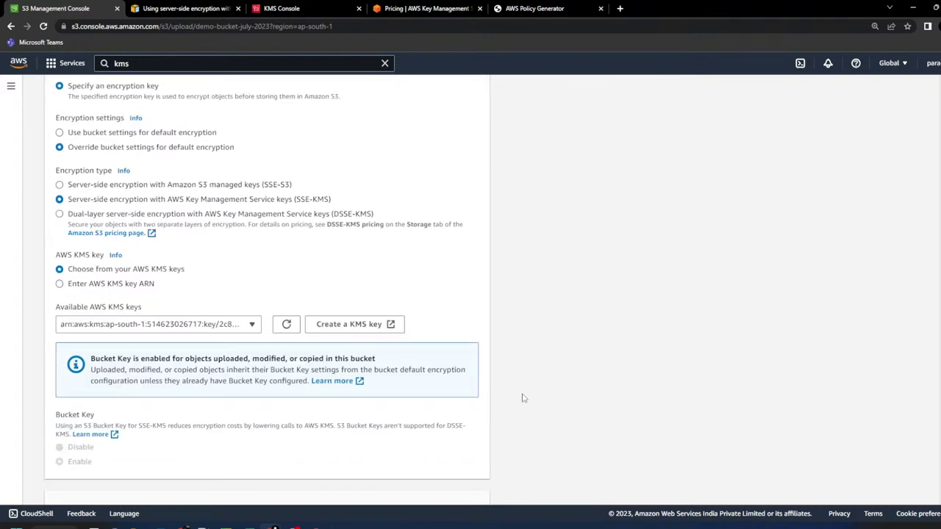
# - Check the KMS key setting, upload IMG_20201130_172048.jpg with it, and close the upload status
pyautogui.scroll(5, 367, 416)
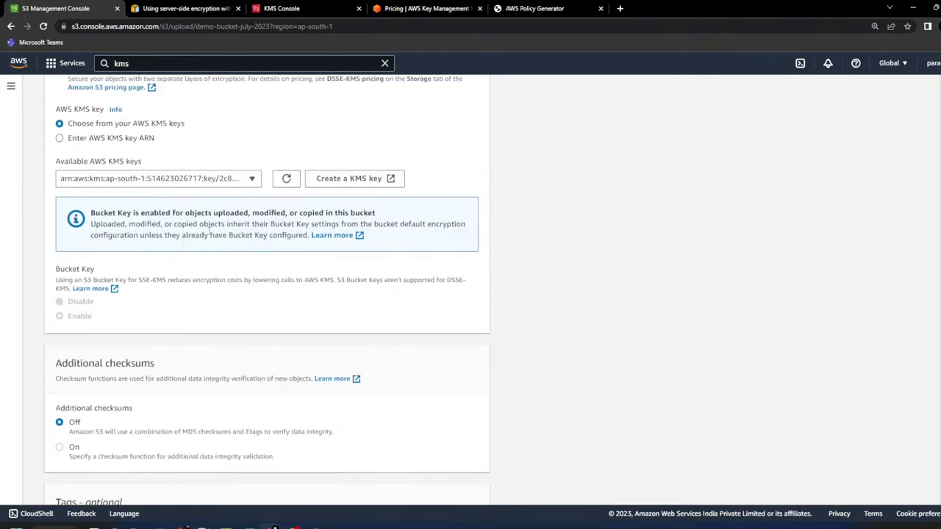
pyautogui.moveTo(154, 277); pyautogui.dragTo(185, 276)
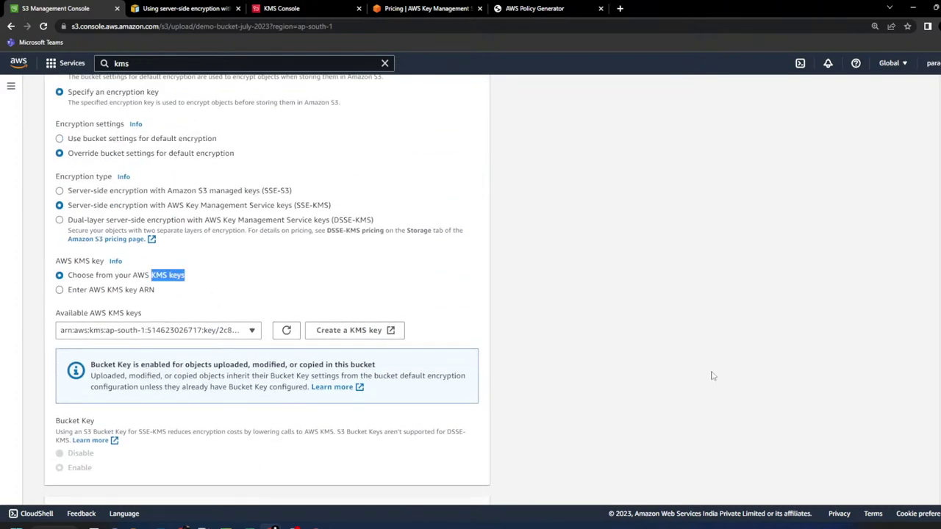
pyautogui.scroll(-8, 521, 373)
pyautogui.click(463, 485)
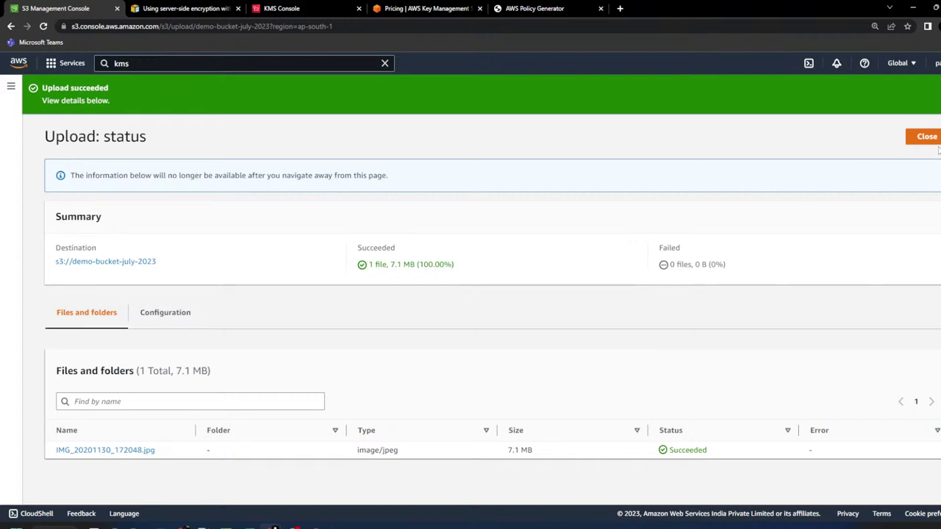
pyautogui.click(926, 139)
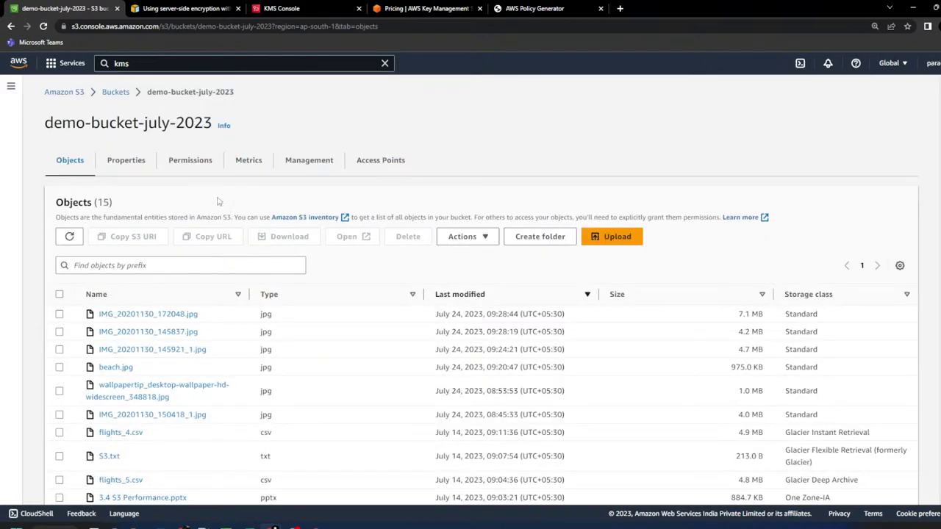
# - Review the deny statement and its condition operator in the bucket policy on the permissions page
pyautogui.click(205, 156)
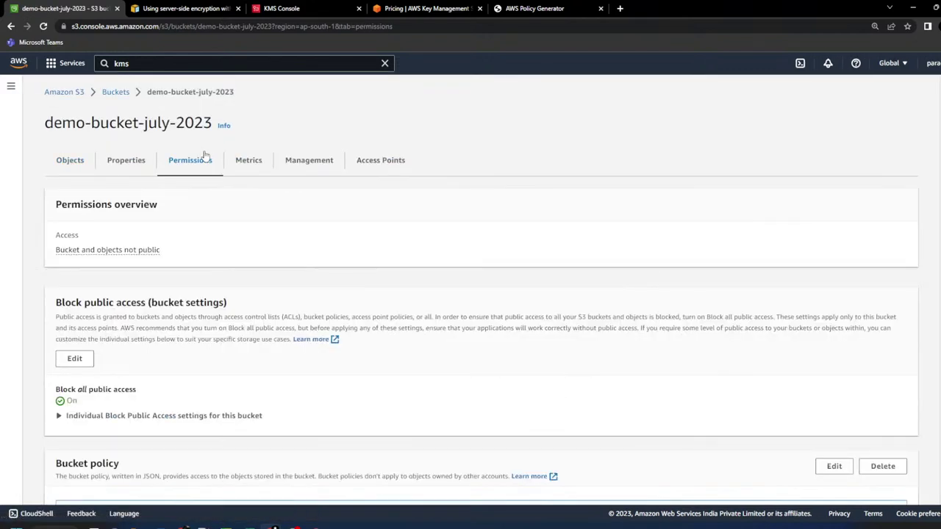
pyautogui.scroll(-3, 176, 380)
pyautogui.scroll(-1, 124, 469)
pyautogui.moveTo(118, 401); pyautogui.dragTo(70, 218)
pyautogui.click(123, 350)
pyautogui.doubleClick(105, 330)
# - Switch to the sample policy in Notepad++ and compare the StringNotEquals and Null condition operators
pyautogui.hotkey('alt', 'Tab')
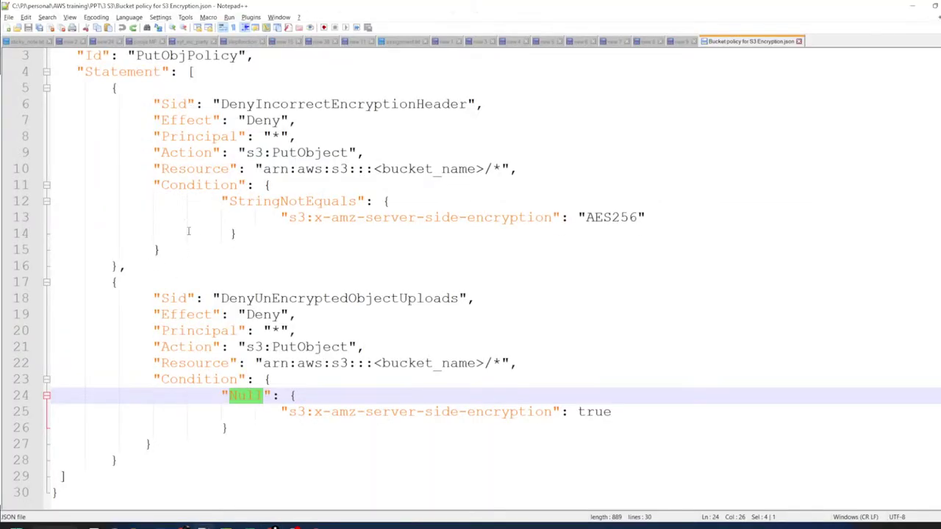
pyautogui.doubleClick(250, 202)
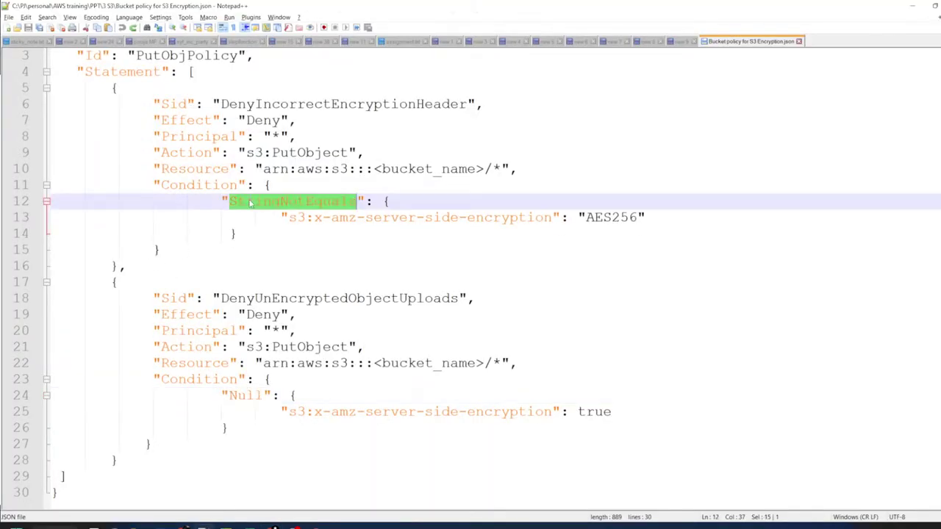
pyautogui.click(309, 202)
pyautogui.click(238, 397)
pyautogui.doubleClick(294, 201)
pyautogui.doubleClick(247, 394)
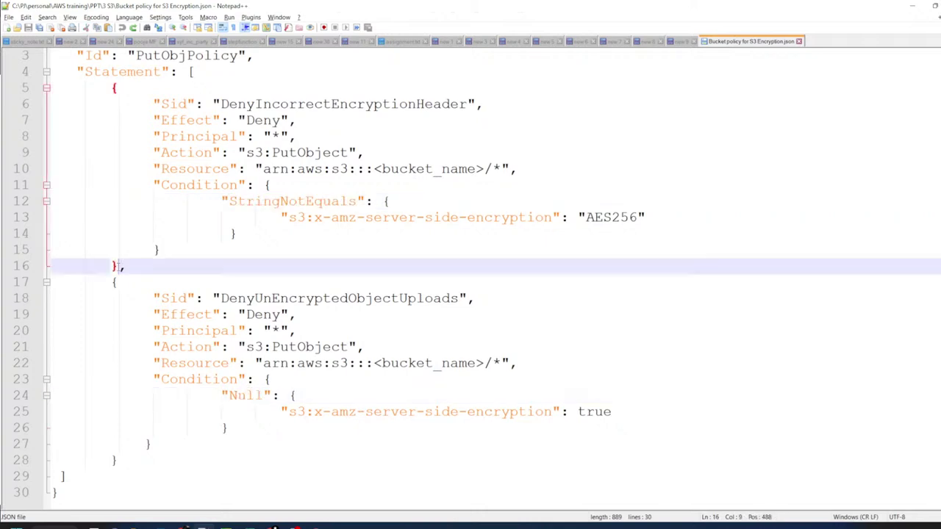
# - Examine the two deny statements and the structure of the complete sample bucket policy
pyautogui.moveTo(125, 270); pyautogui.dragTo(112, 88)
pyautogui.moveTo(113, 282); pyautogui.dragTo(119, 461)
pyautogui.click(382, 280)
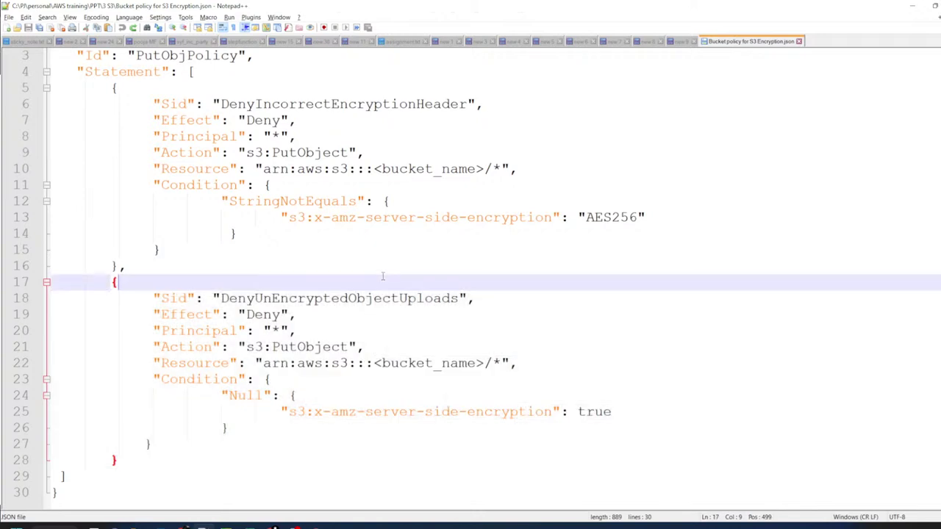
pyautogui.moveTo(118, 499); pyautogui.dragTo(53, 52)
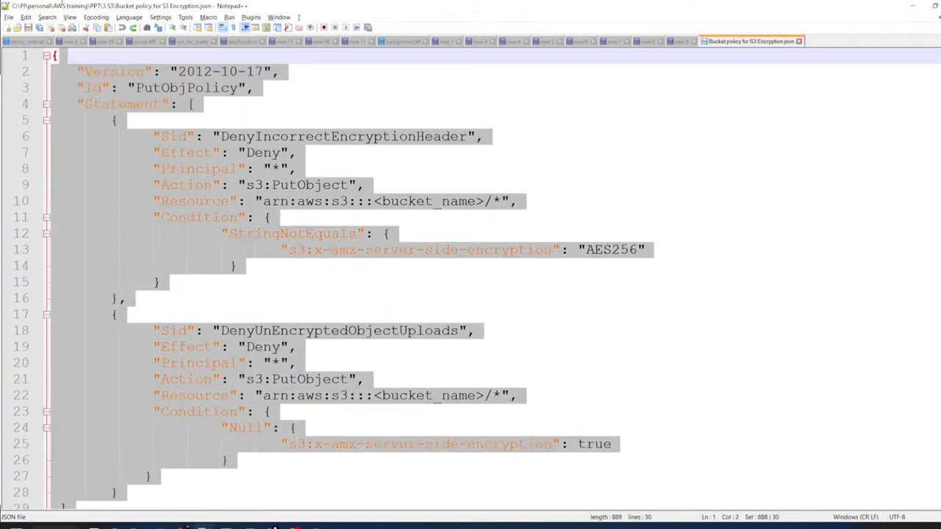
pyautogui.click(265, 234)
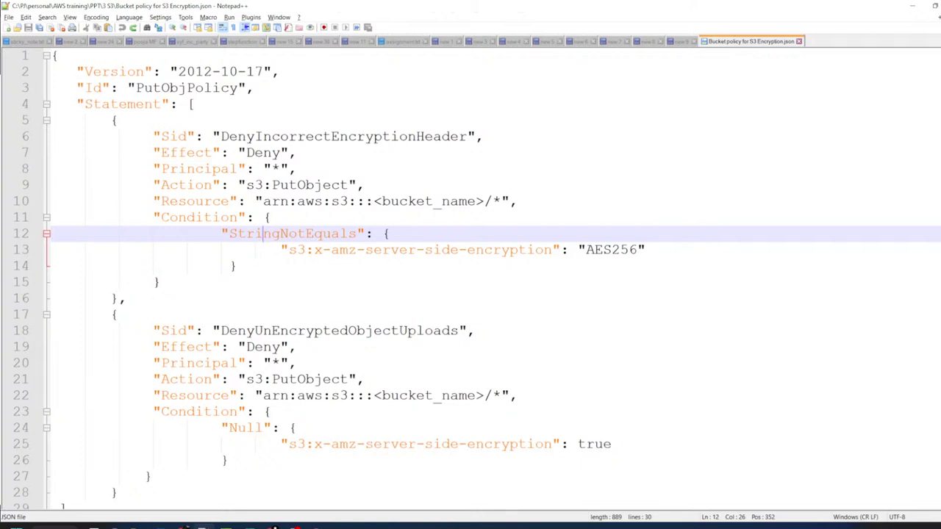
# - Open S3 Encryption, CORS Lab, CloudFront assignment.txt from the 3 S3 folder, review its Encryption tasks, and close it
pyautogui.hotkey('alt', 'Tab')
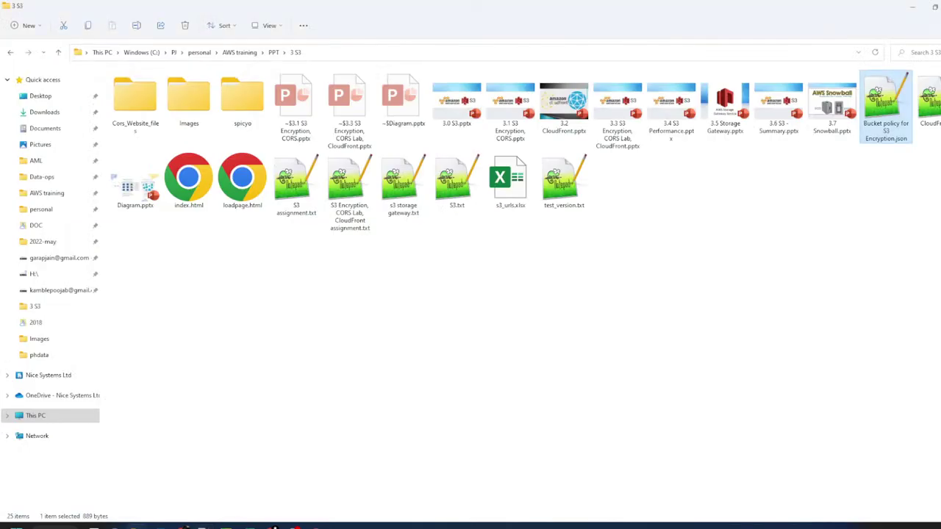
pyautogui.doubleClick(337, 195)
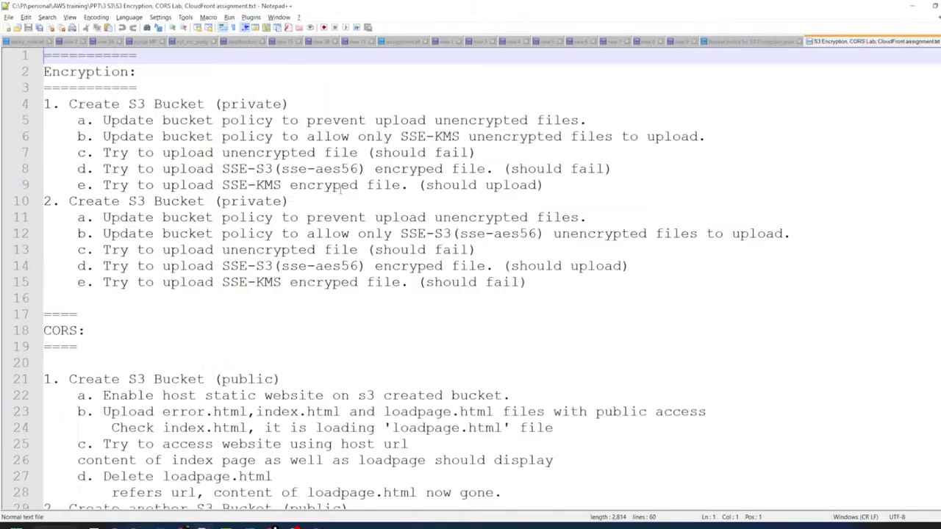
pyautogui.moveTo(44, 104); pyautogui.dragTo(609, 297)
pyautogui.click(609, 298)
pyautogui.moveTo(561, 279); pyautogui.dragTo(43, 88)
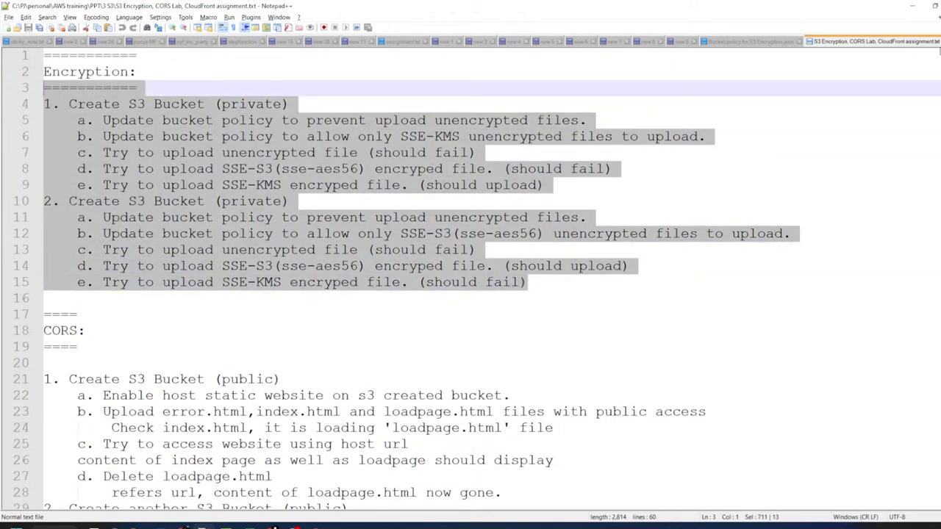
pyautogui.hotkey('ctrl', 'w')
pyautogui.click(921, 9)
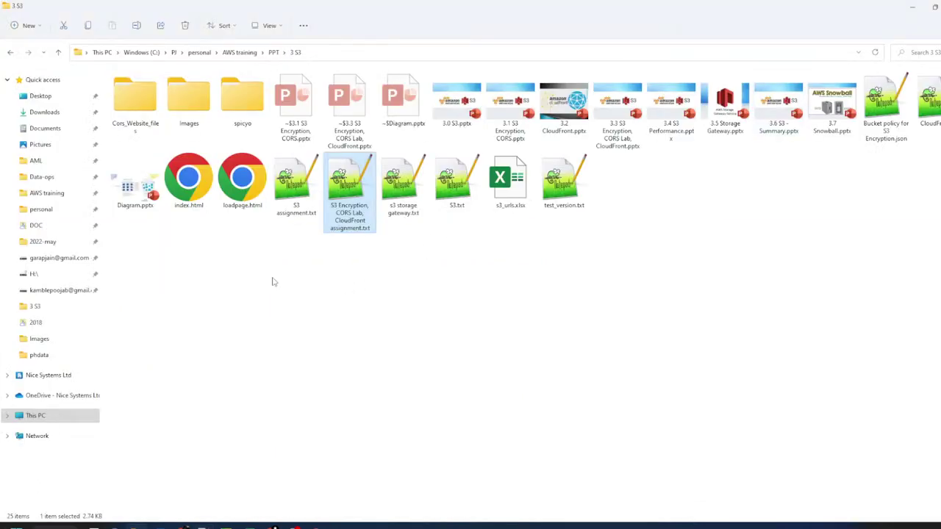
pyautogui.rightClick(409, 324)
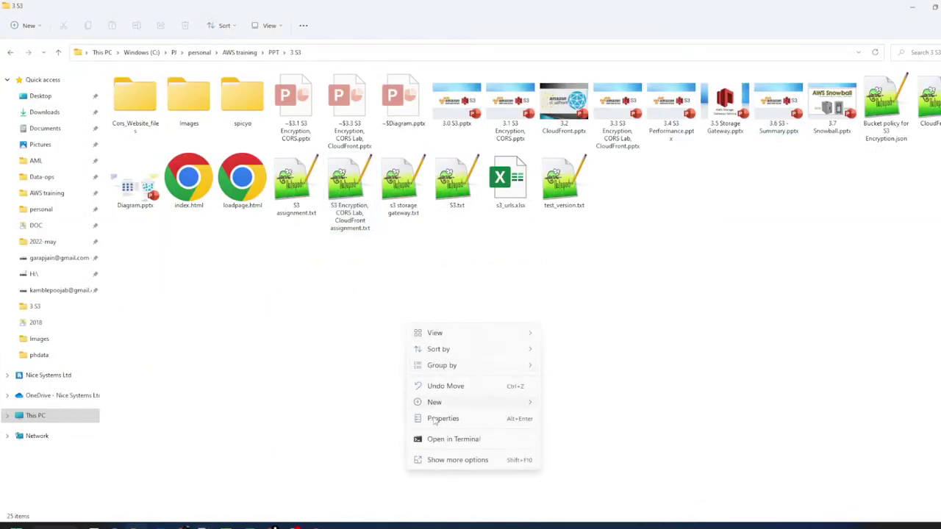
pyautogui.click(434, 463)
pyautogui.click(456, 314)
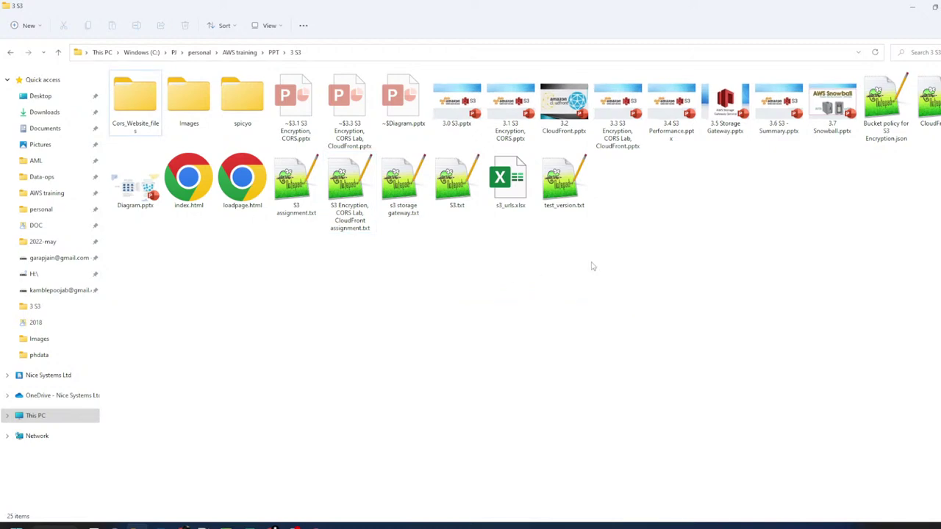
pyautogui.rightClick(699, 207)
pyautogui.click(559, 294)
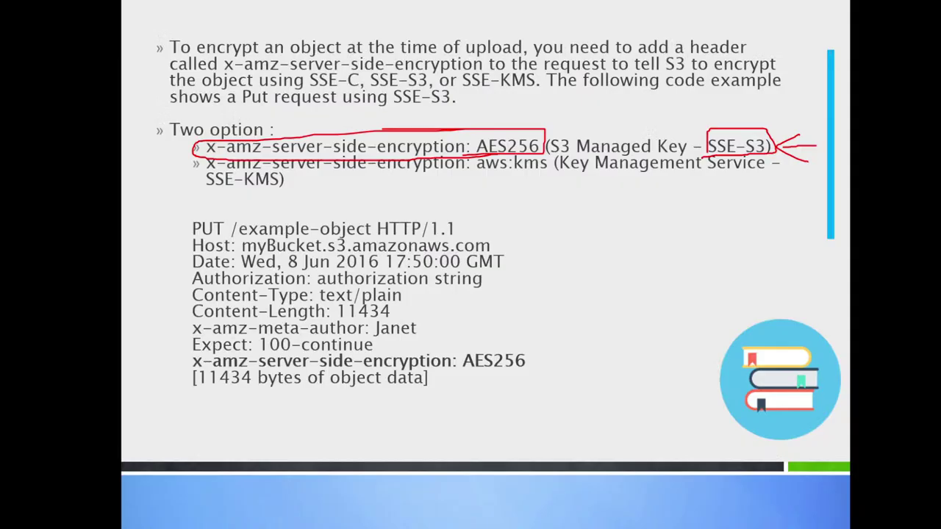
pyautogui.press('Right')
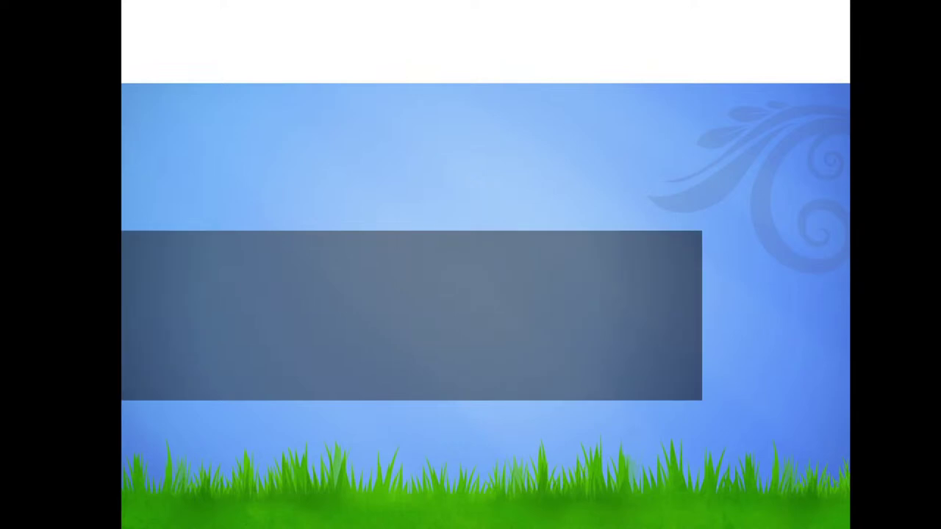